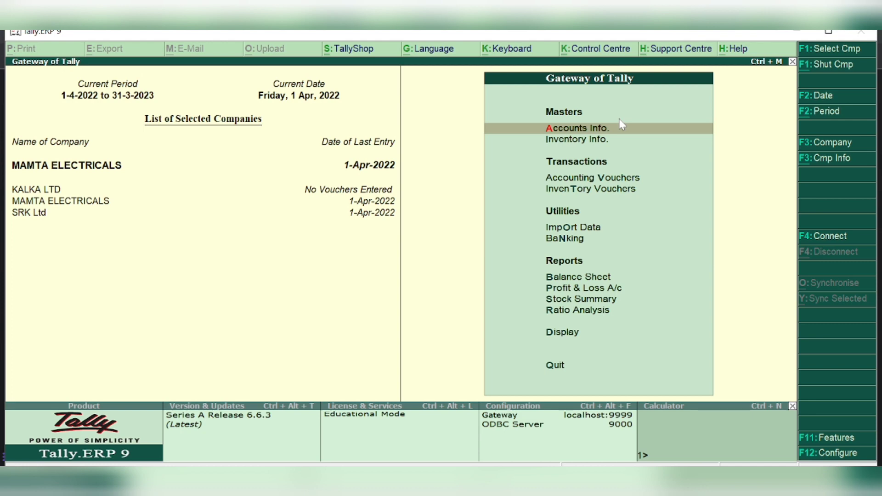
# Launch Create Company from the F3: Cmp Info options
pyautogui.click(839, 161)
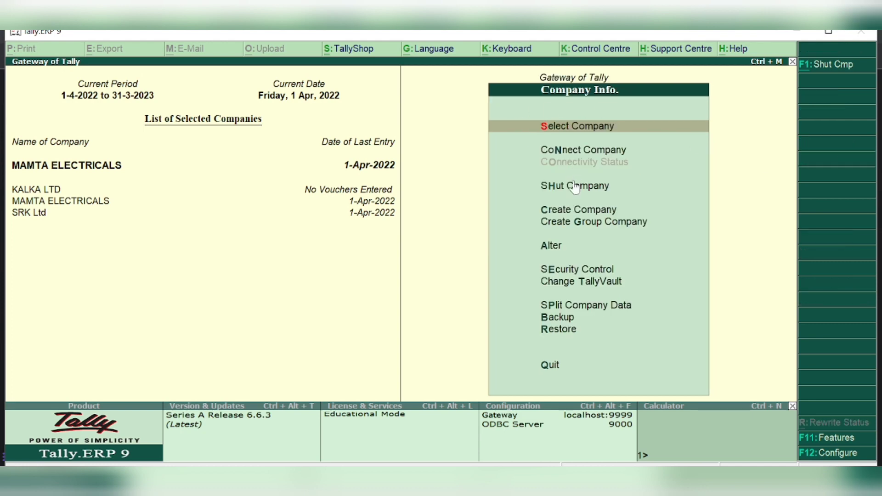
pyautogui.press('Down')
pyautogui.press('Down')
pyautogui.press('Down')
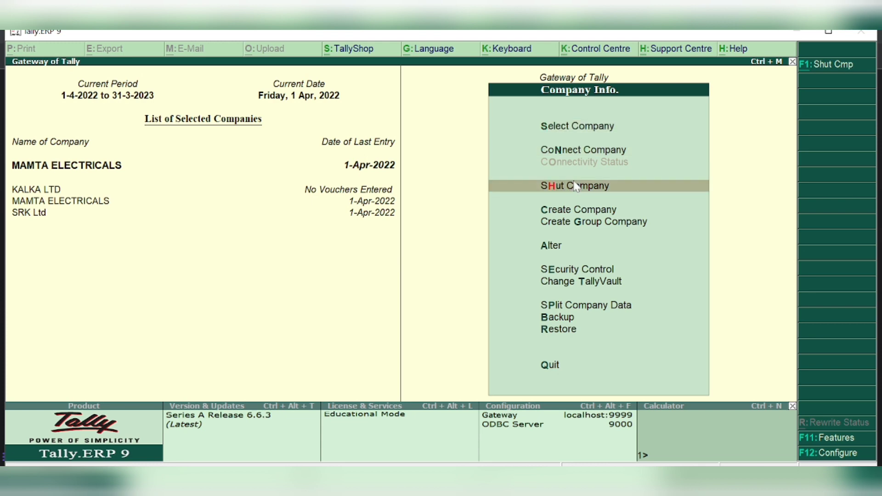
pyautogui.press('Return')
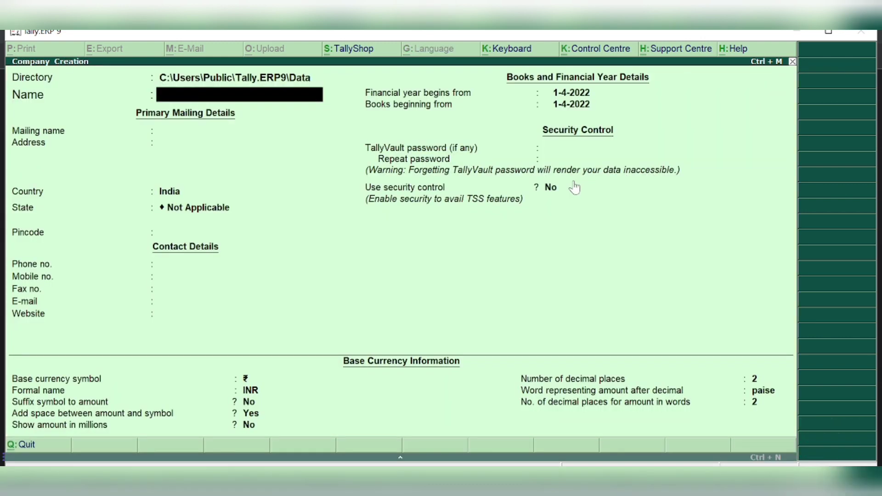
# Name the company SRK ELECTRICALS and keep the same mailing name
pyautogui.write('SRK ELE')
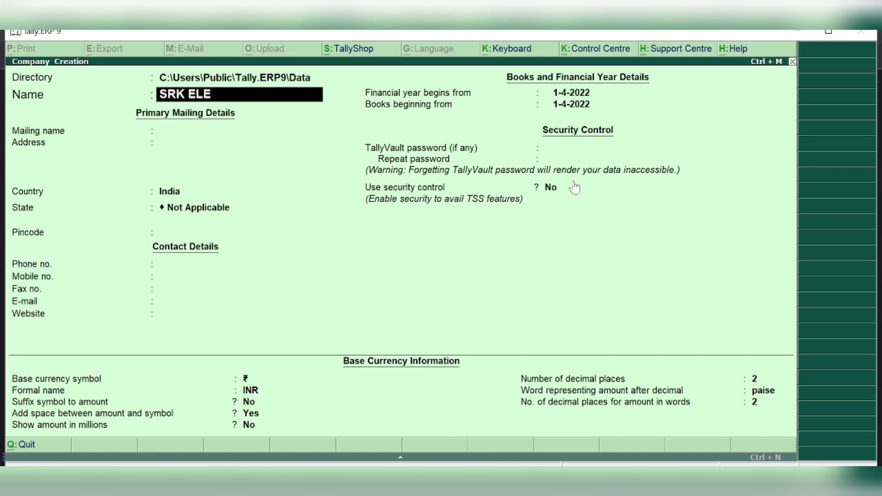
pyautogui.write('CTRICALS')
pyautogui.press('Return')
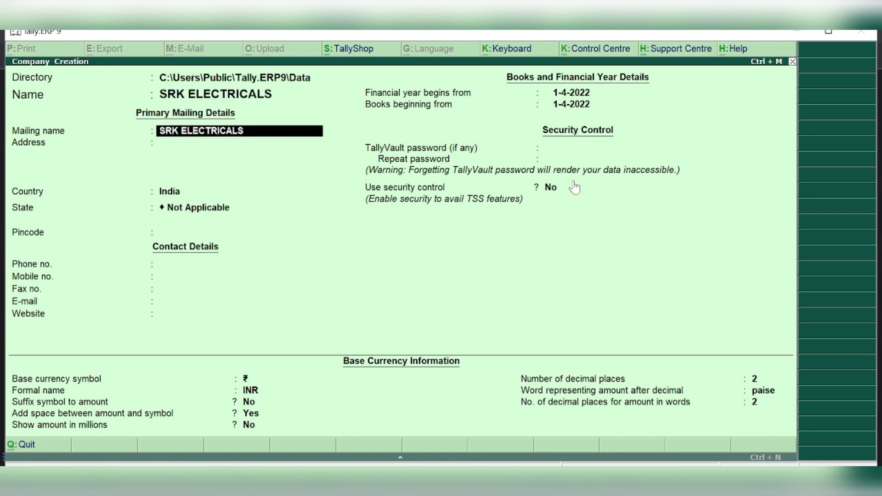
pyautogui.press('Return')
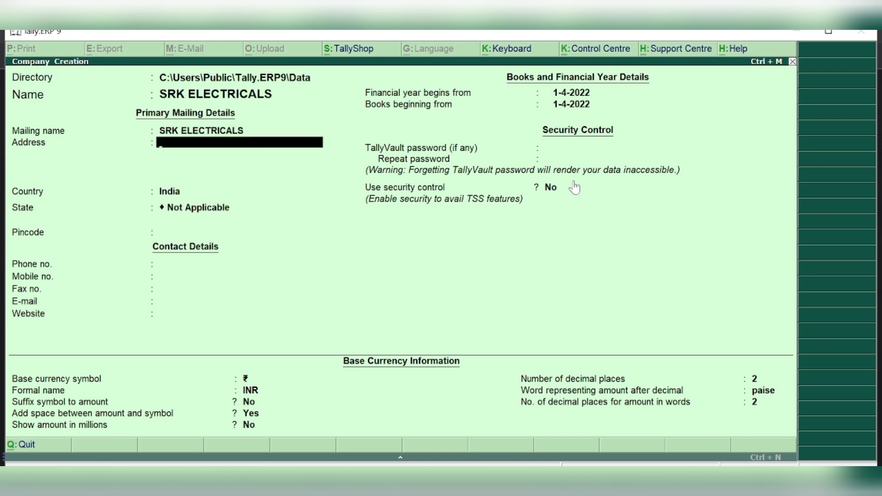
# Enter the two address lines, keep country India and set state Delhi
pyautogui.press('Return')
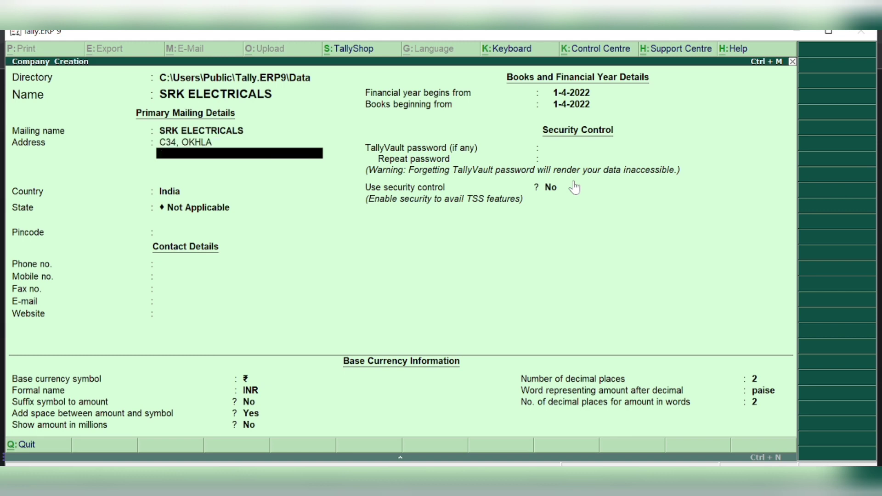
pyautogui.write('DELHI')
pyautogui.press('Return')
pyautogui.press('Return')
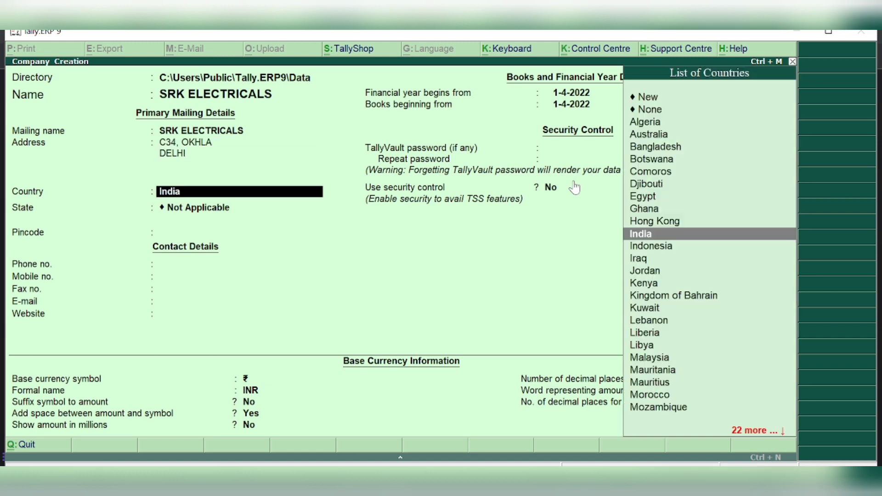
pyautogui.press('Return')
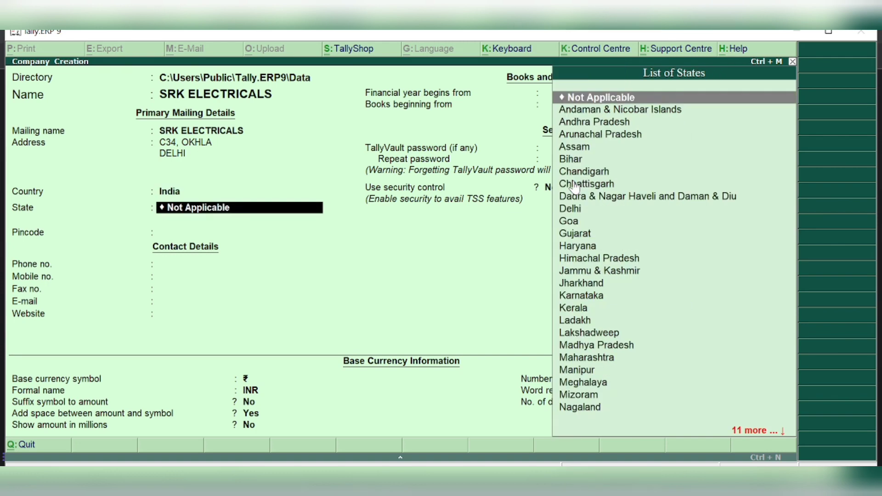
pyautogui.write('DELHI')
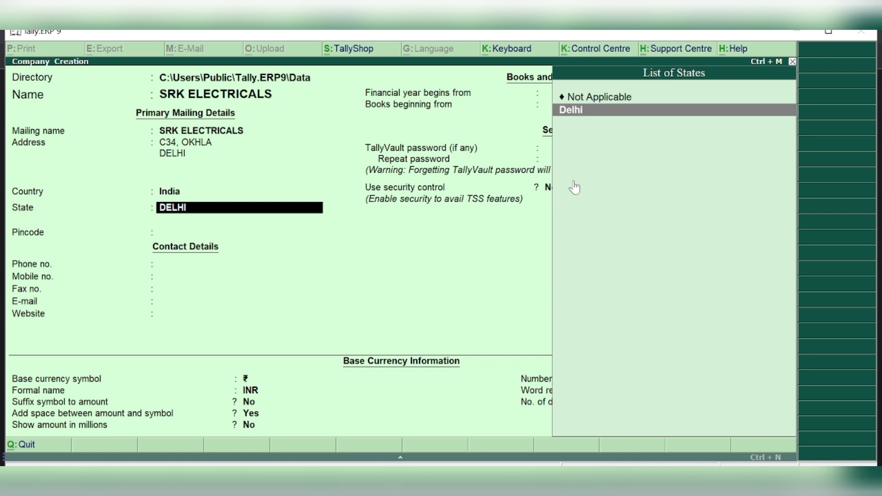
pyautogui.press('Return')
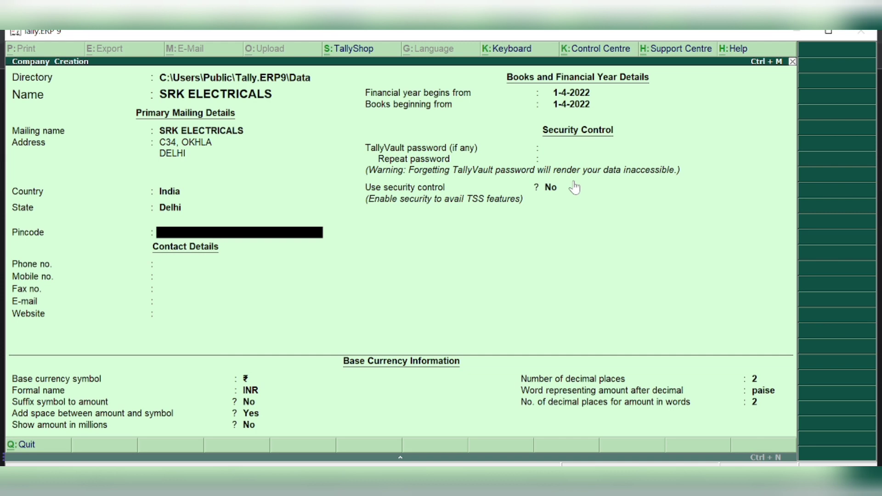
# Enter the company's pincode and mobile number, leaving remaining settings at defaults
pyautogui.write('110025')
pyautogui.press('Return')
pyautogui.press('Return')
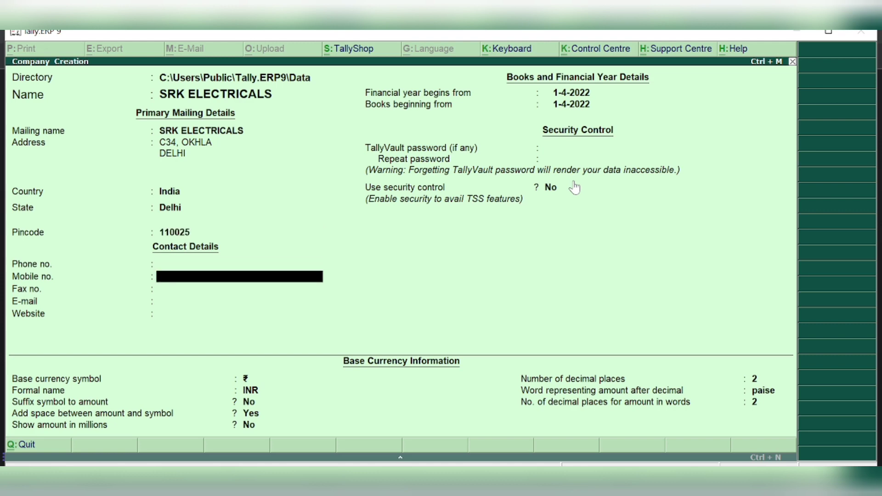
pyautogui.press('Return')
pyautogui.press('Return')
pyautogui.press('Return')
pyautogui.press('Return')
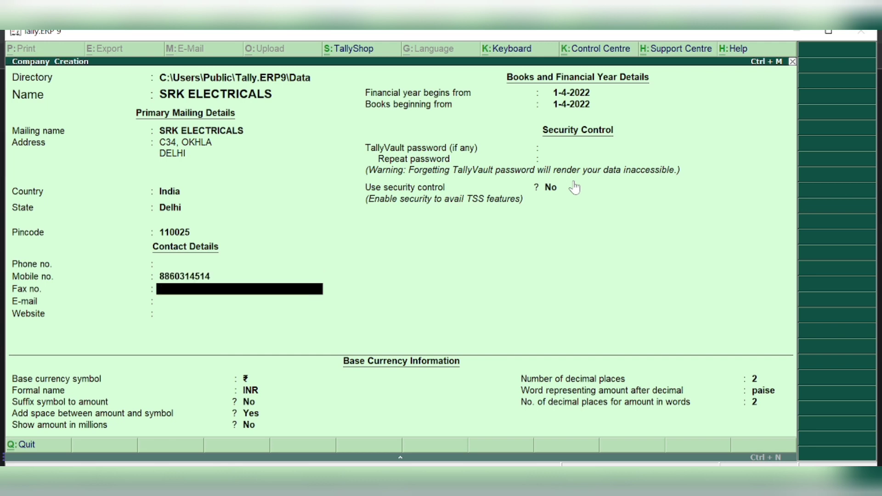
pyautogui.press('Return')
pyautogui.press('Return')
pyautogui.press('Return')
pyautogui.press('Return')
pyautogui.press('Return')
pyautogui.press('Return')
pyautogui.press('Return')
pyautogui.press('Return')
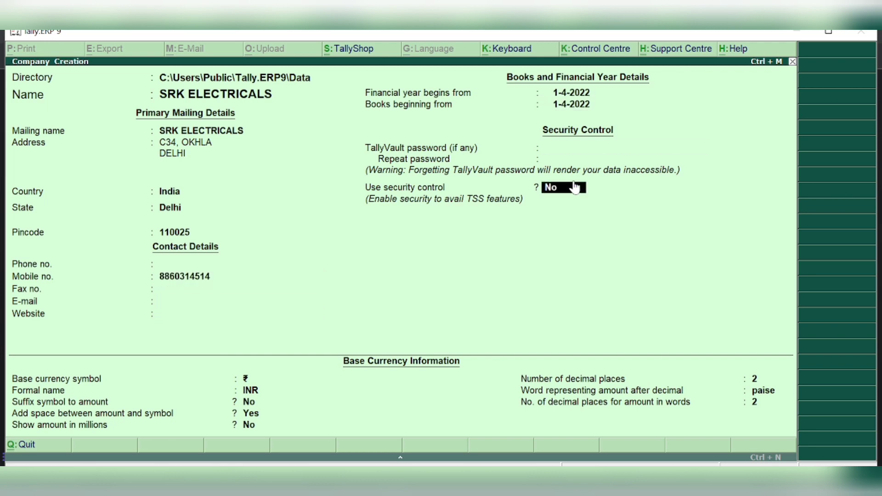
pyautogui.press('Return')
pyautogui.press('Return')
pyautogui.press('Return')
pyautogui.press('Return')
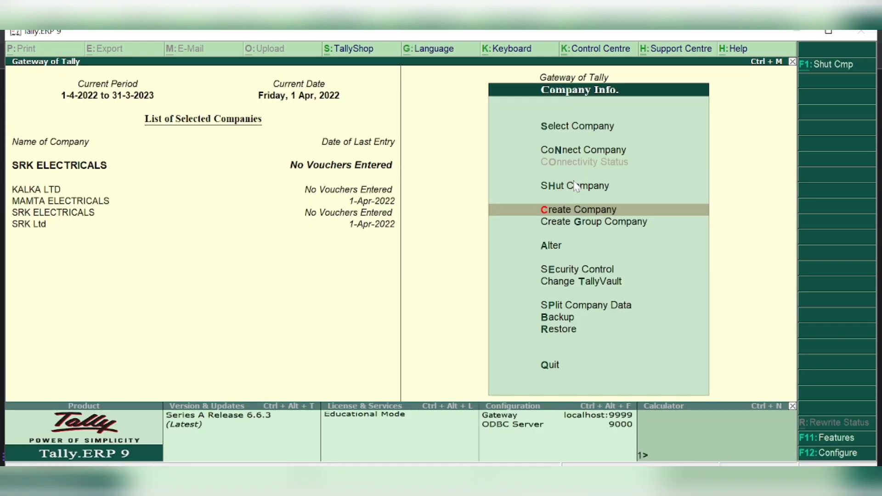
# Save the company, return to Gateway of Tally and reach Accounts Info. > Ledgers
pyautogui.press('Escape')
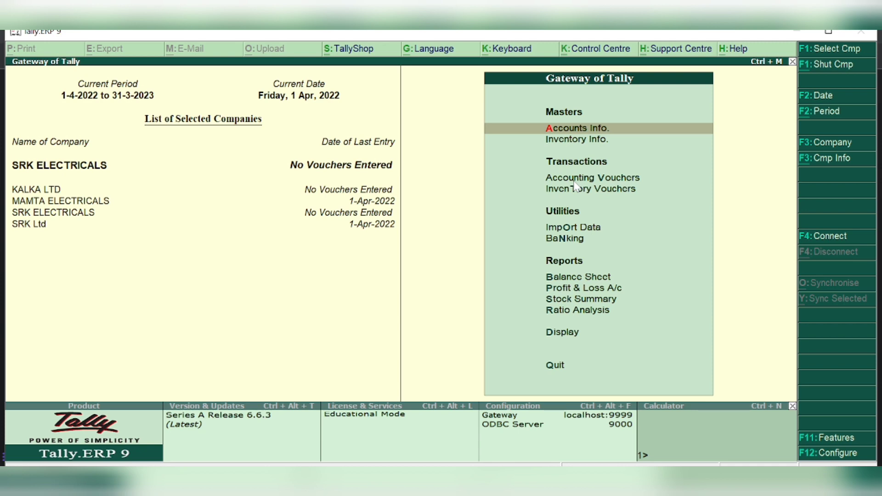
pyautogui.press('Return')
pyautogui.press('Down')
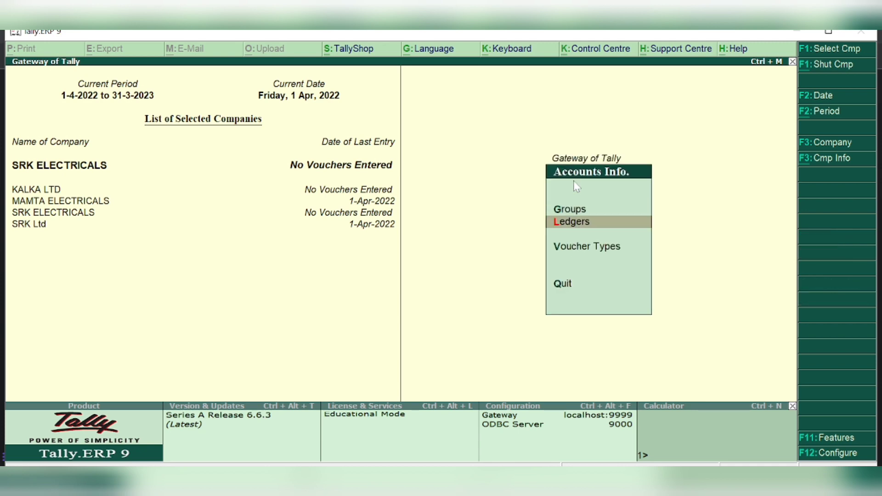
pyautogui.press('Return')
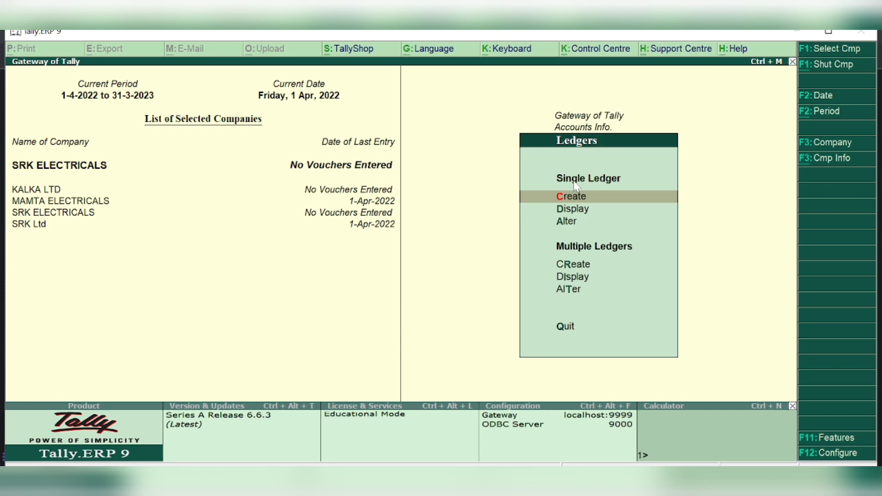
# Start Multiple Ledgers Create under All Items; the name CASH is rejected as duplicate
pyautogui.press('r')
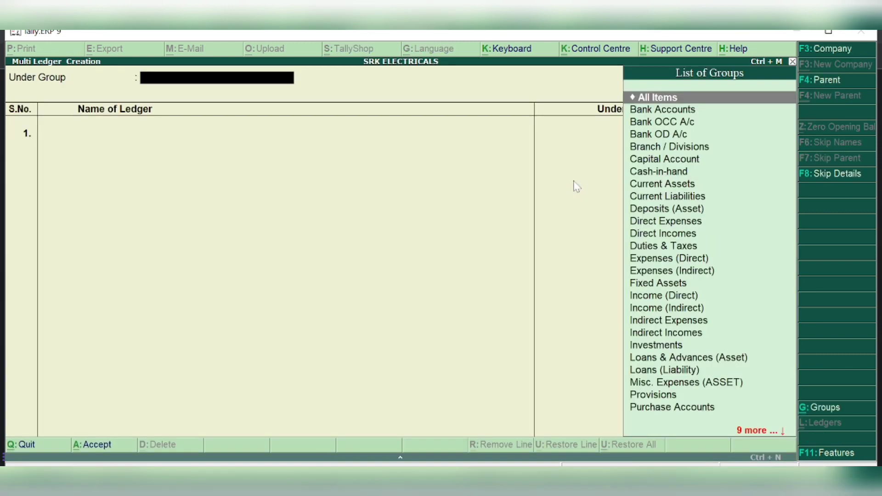
pyautogui.press('Return')
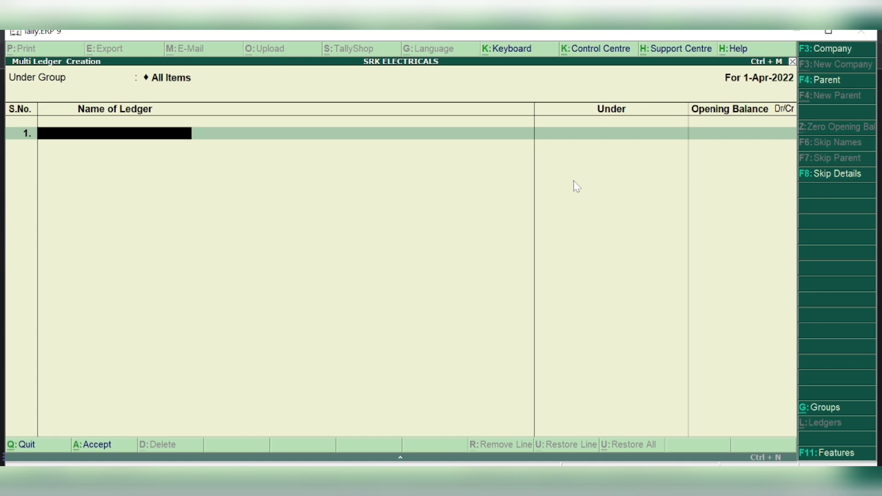
pyautogui.write('CASH')
pyautogui.press('Return')
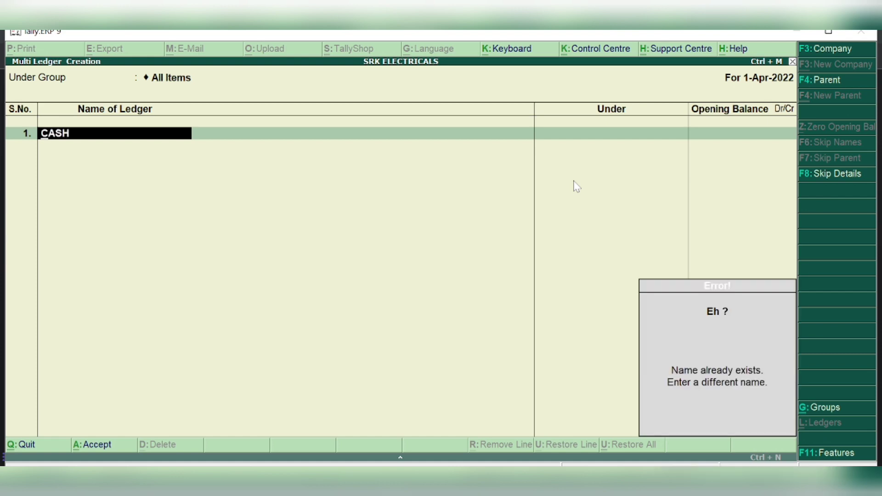
pyautogui.press('BackSpace')
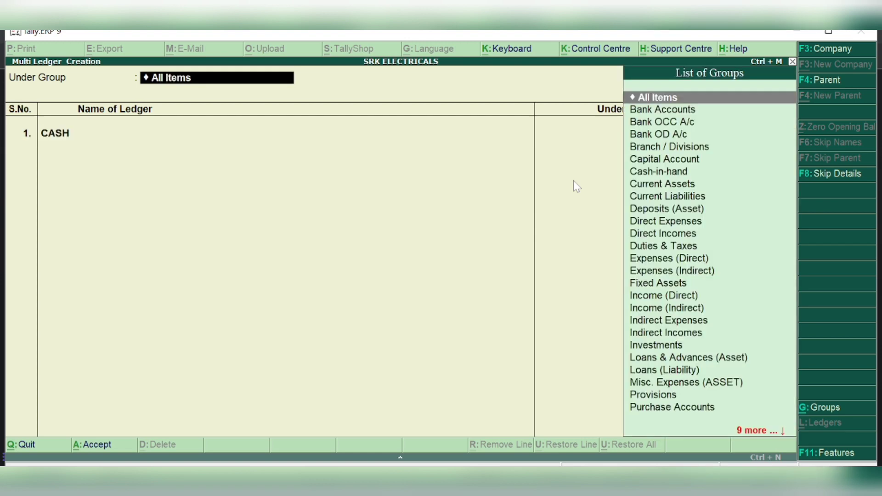
pyautogui.press('Down')
pyautogui.press('Down')
pyautogui.press('Down')
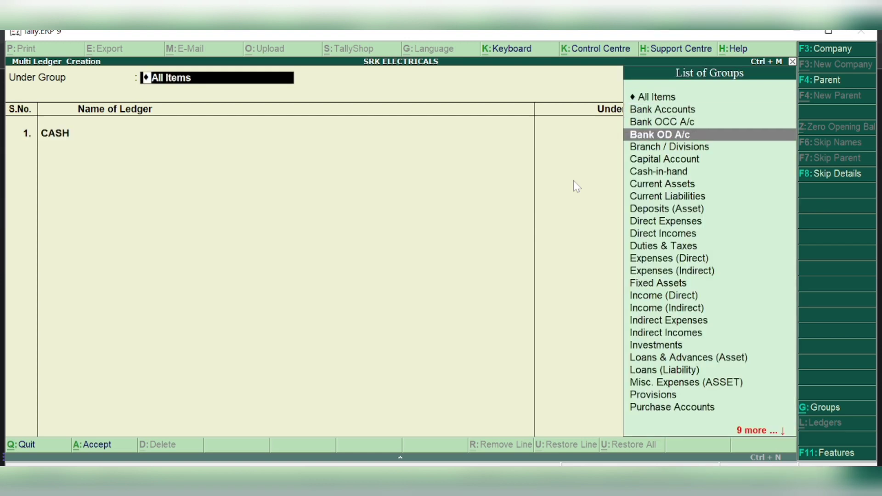
pyautogui.press('Up')
pyautogui.press('Up')
pyautogui.press('Up')
pyautogui.press('Return')
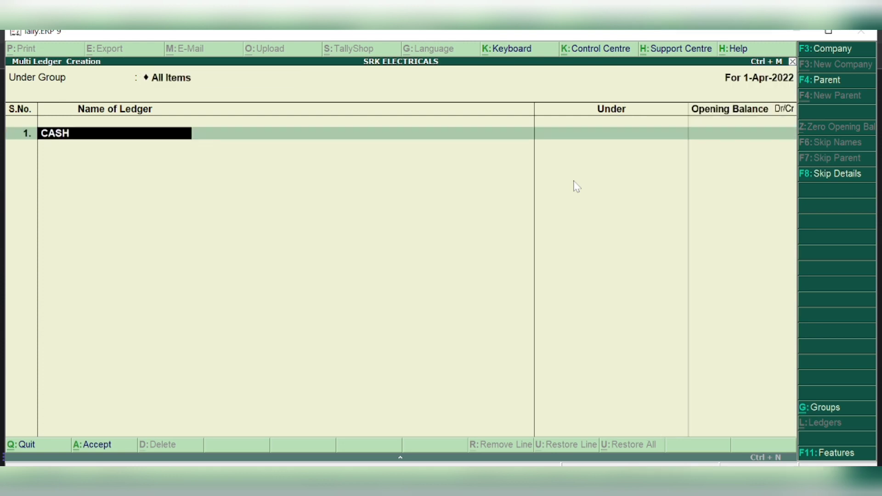
# Name the first ledger CAPITAL and place it under Capital Account
pyautogui.write('CAPITAL')
pyautogui.press('Return')
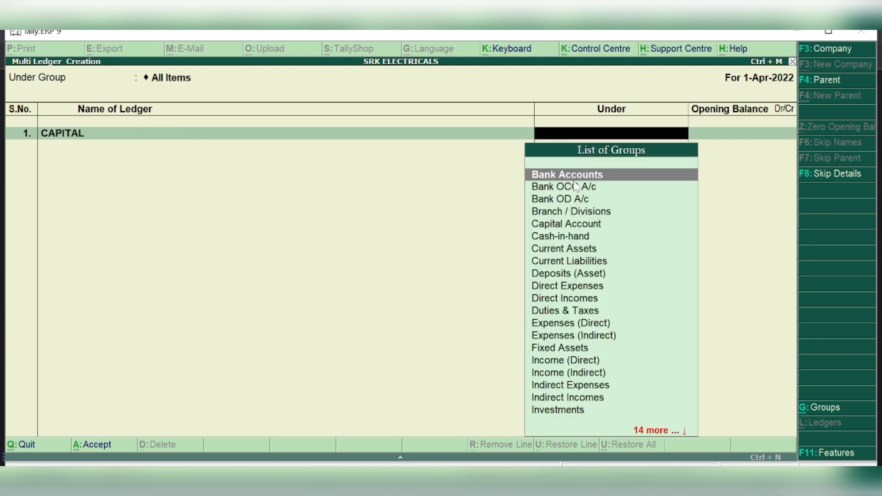
pyautogui.write('CAPIT')
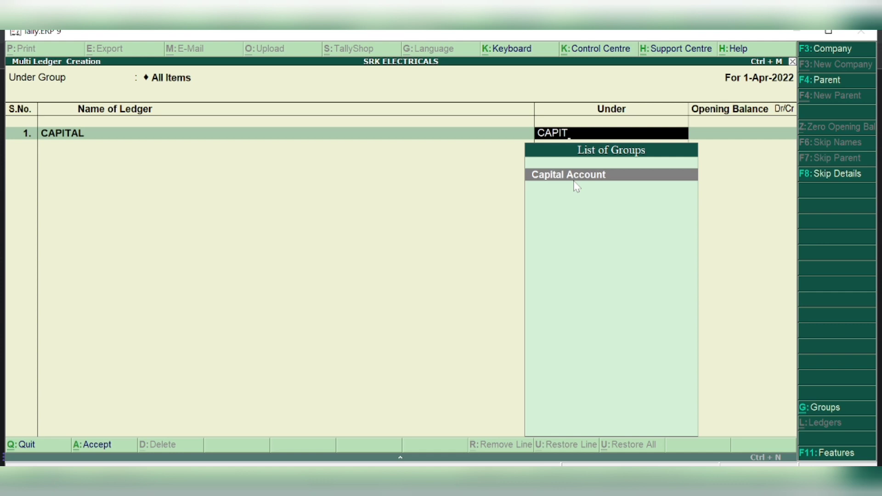
pyautogui.press('Return')
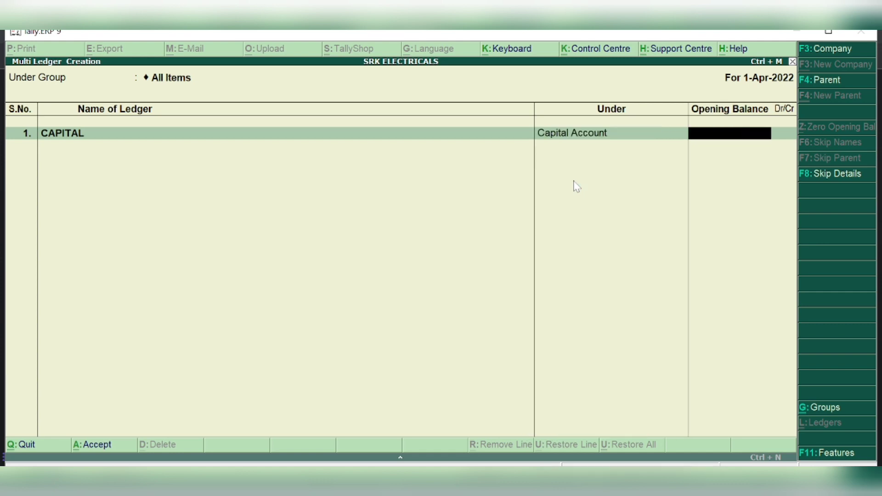
# Add ledger SBI BANK under Bank Accounts, leaving CAPITAL's opening balance empty
pyautogui.press('Return')
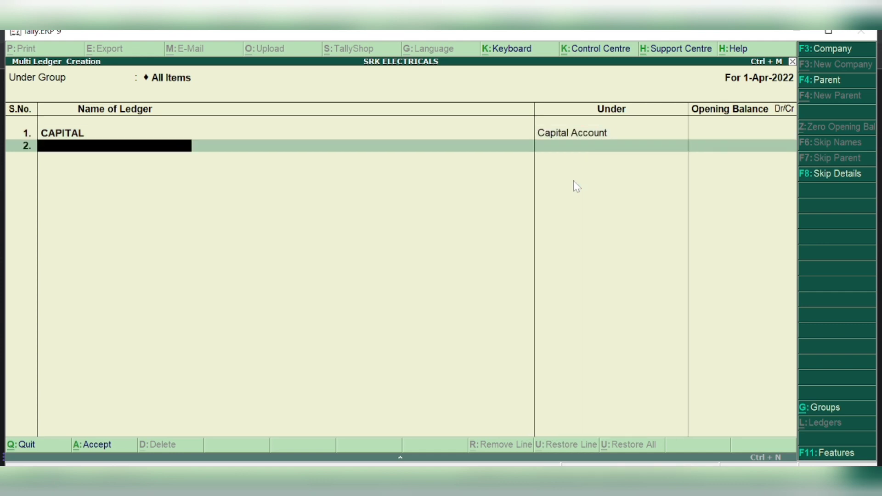
pyautogui.write('SBI BANK')
pyautogui.press('Return')
pyautogui.press('Return')
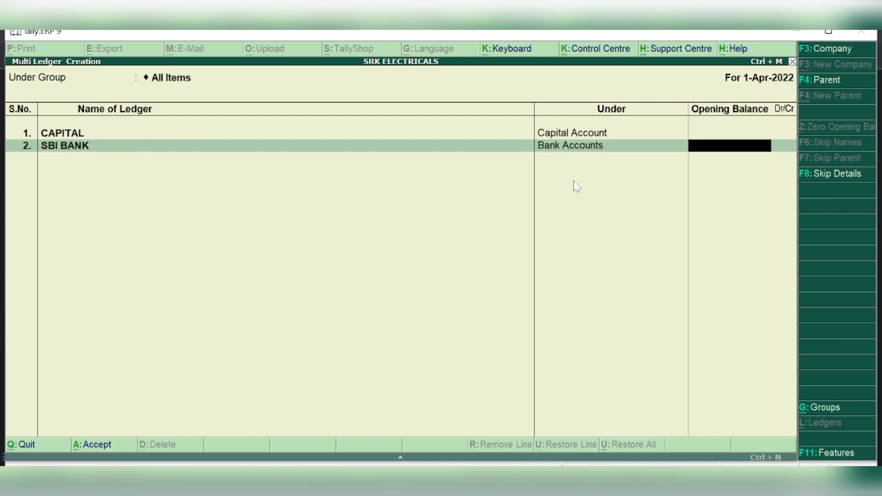
pyautogui.press('Return')
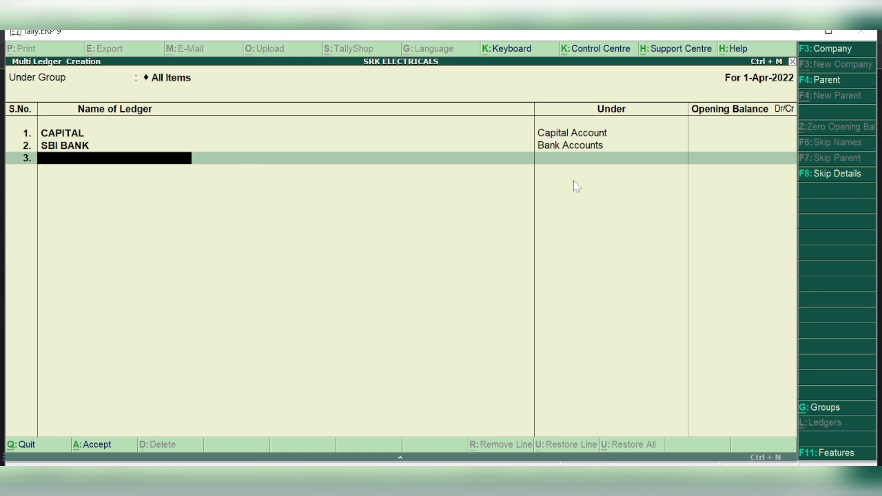
# Add ledger FURNITURE under Fixed Assets and save all the new ledgers
pyautogui.write('FURNITIU')
pyautogui.press('BackSpace')
pyautogui.press('BackSpace')
pyautogui.write('UT')
pyautogui.press('BackSpace')
pyautogui.write('RE')
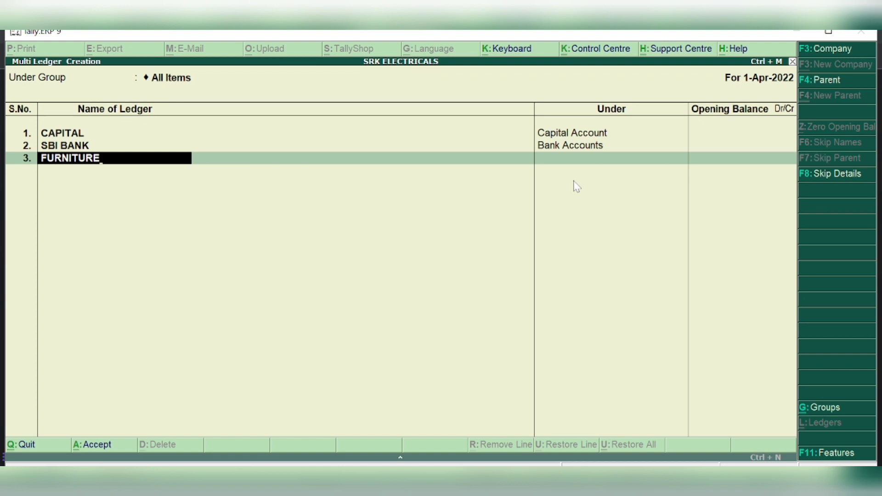
pyautogui.press('Return')
pyautogui.write('FIXED')
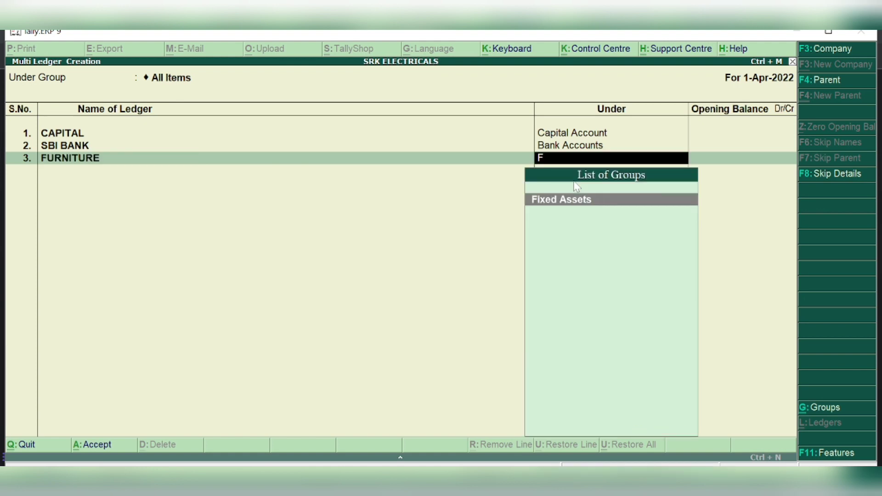
pyautogui.press('Return')
pyautogui.press('Return')
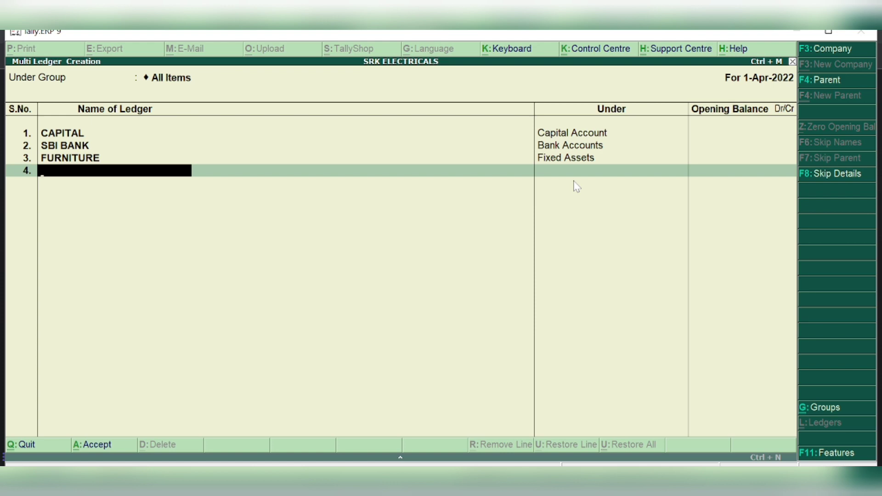
pyautogui.press('Return')
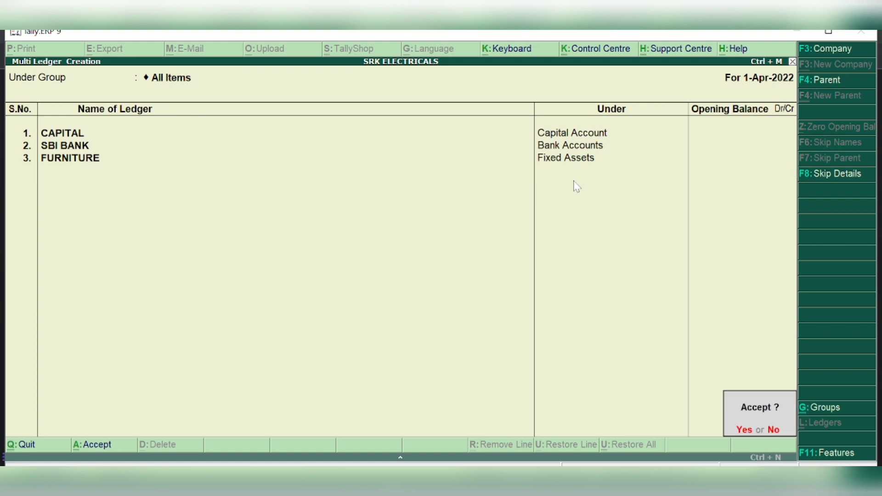
pyautogui.press('Return')
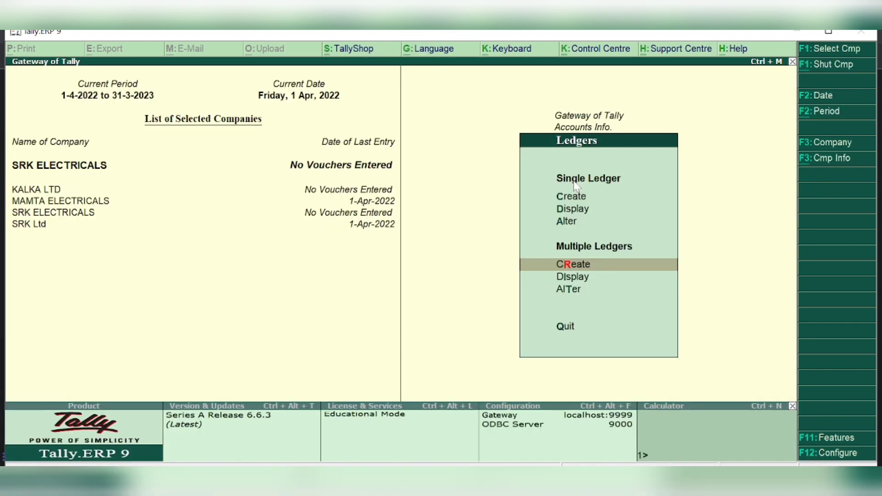
# Return to Gateway of Tally and open F11: Features
pyautogui.press('Escape')
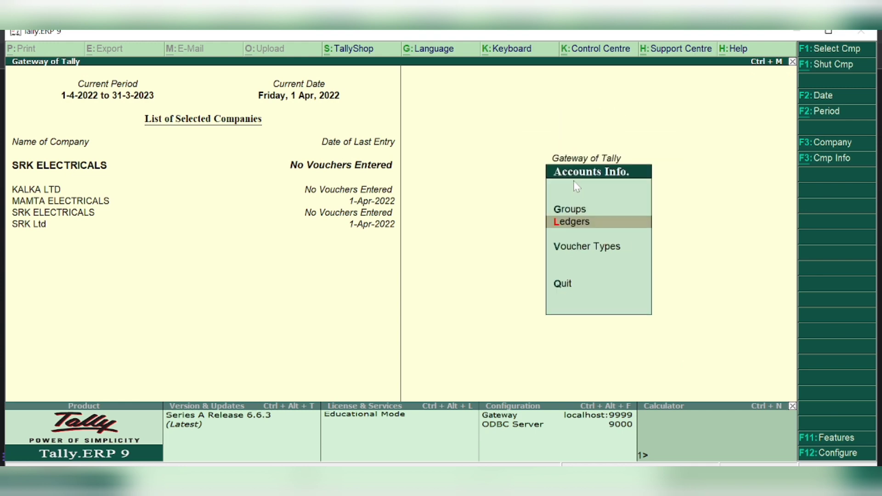
pyautogui.press('Escape')
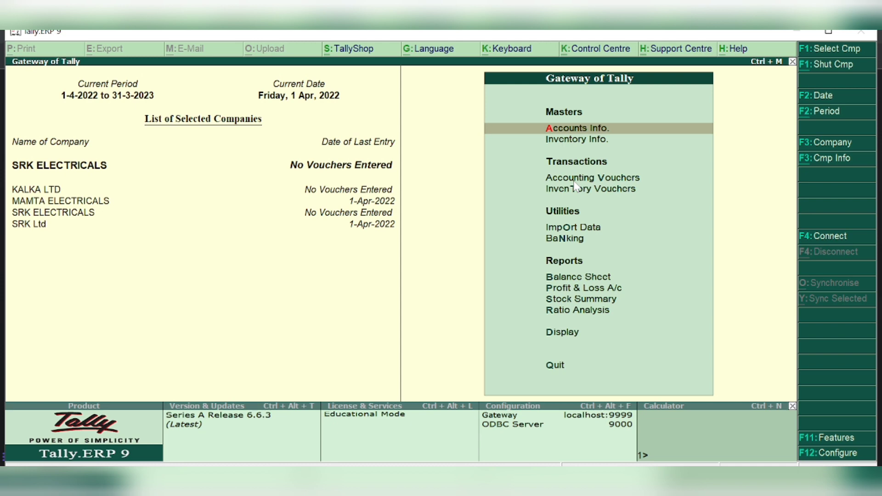
pyautogui.click(833, 439)
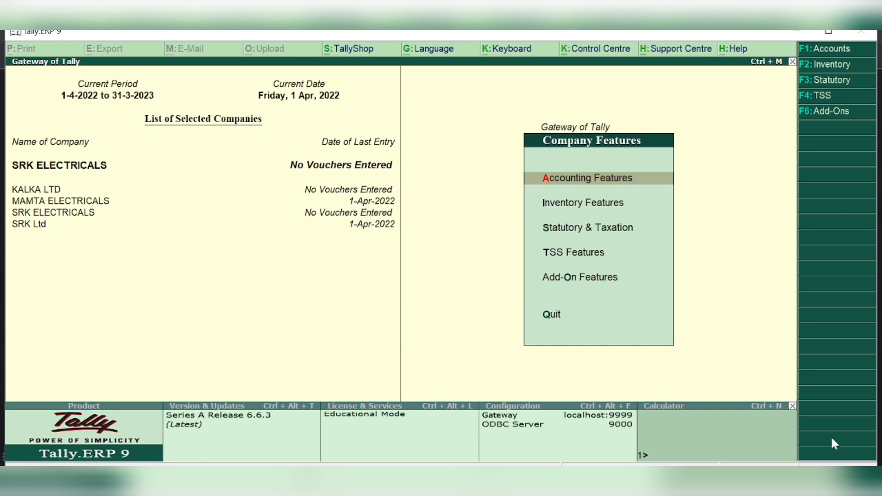
# Accept SRK ELECTRICALS' Accounting Features with inventory integration, invoicing and bill-wise details enabled
pyautogui.press('Return')
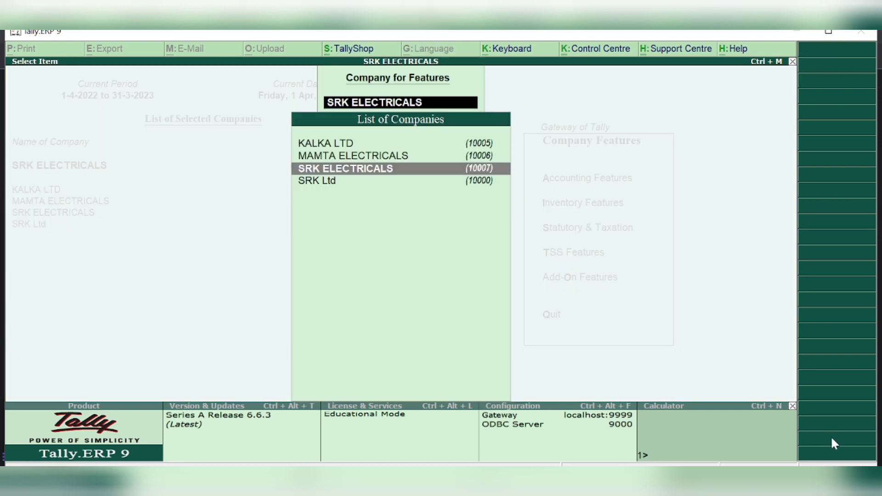
pyautogui.press('Return')
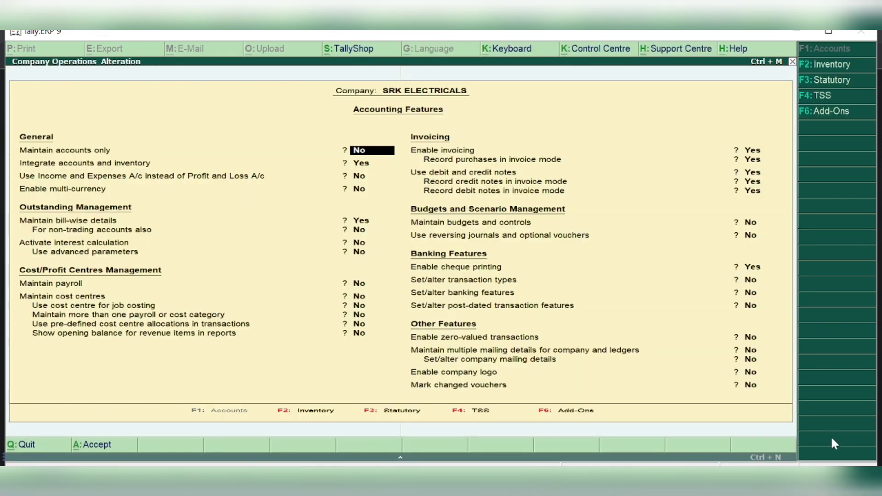
pyautogui.press('Return')
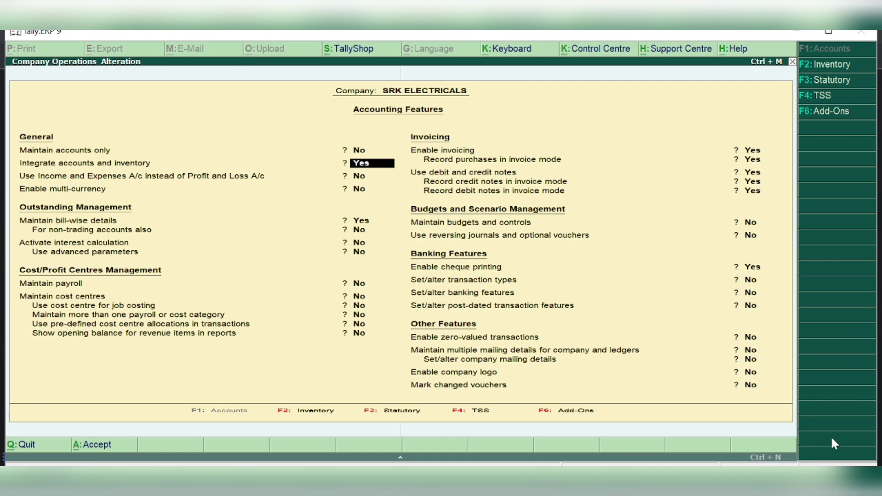
pyautogui.press('Return')
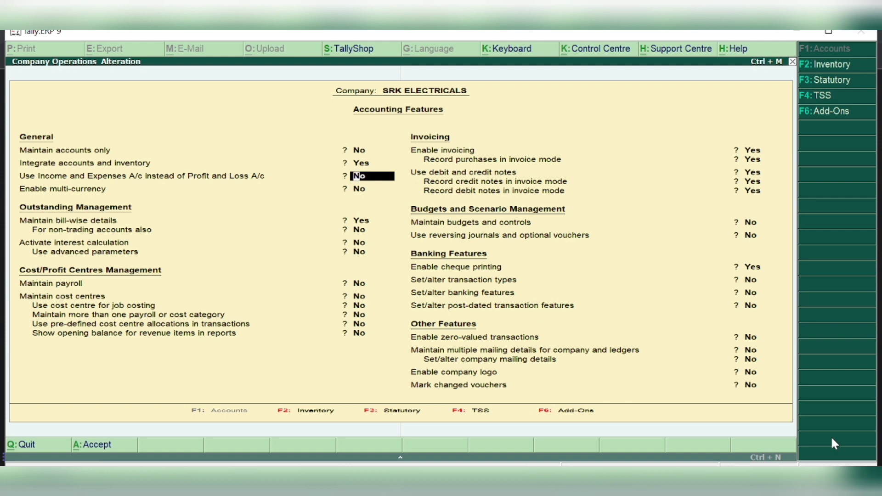
pyautogui.press('Return')
pyautogui.press('Return')
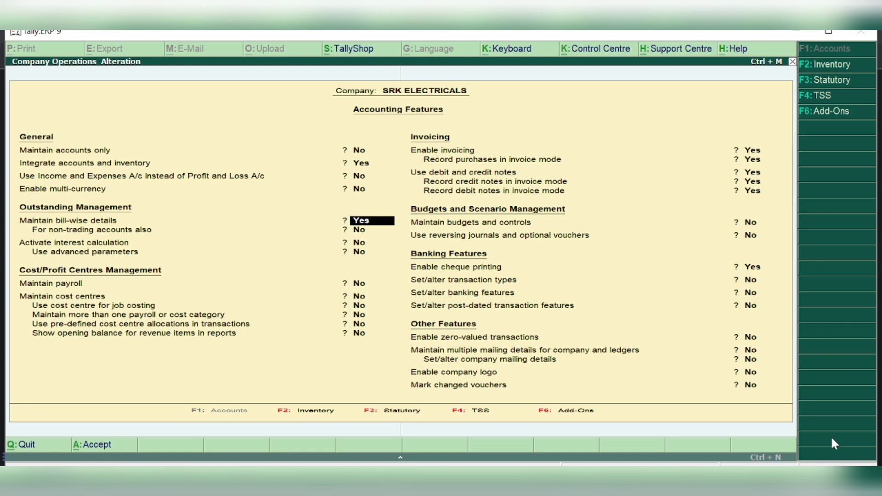
pyautogui.press('Return')
pyautogui.press('Return')
pyautogui.press('Return')
pyautogui.press('Return')
pyautogui.press('Return')
pyautogui.press('Return')
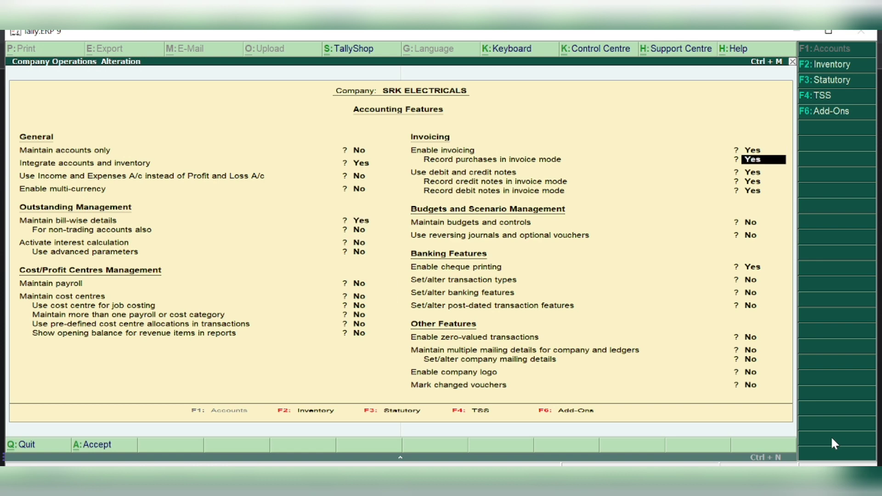
pyautogui.press('Up')
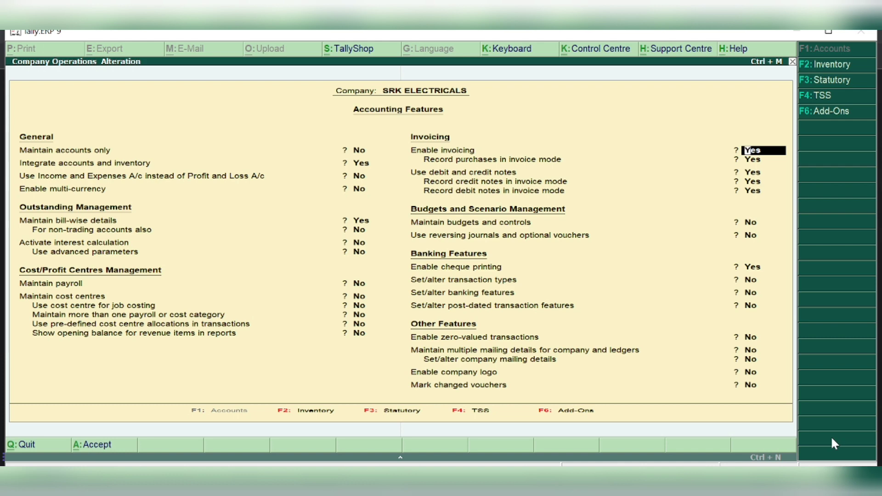
pyautogui.press('Return')
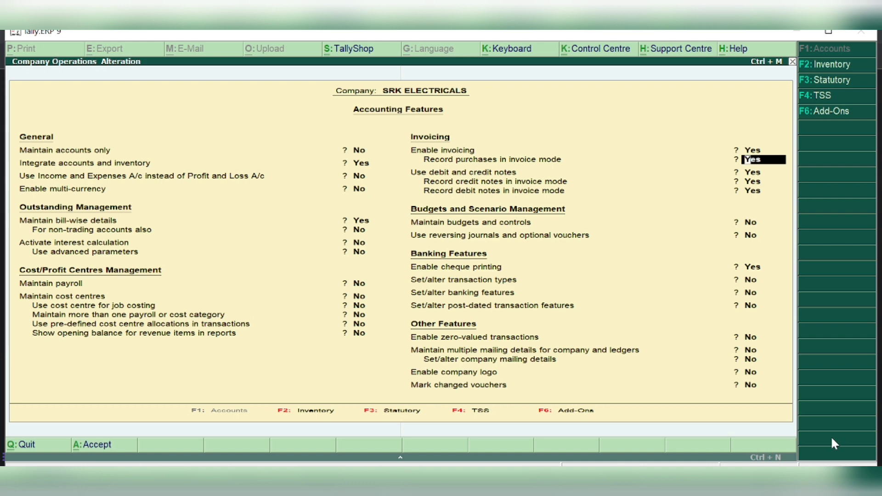
pyautogui.press('Return')
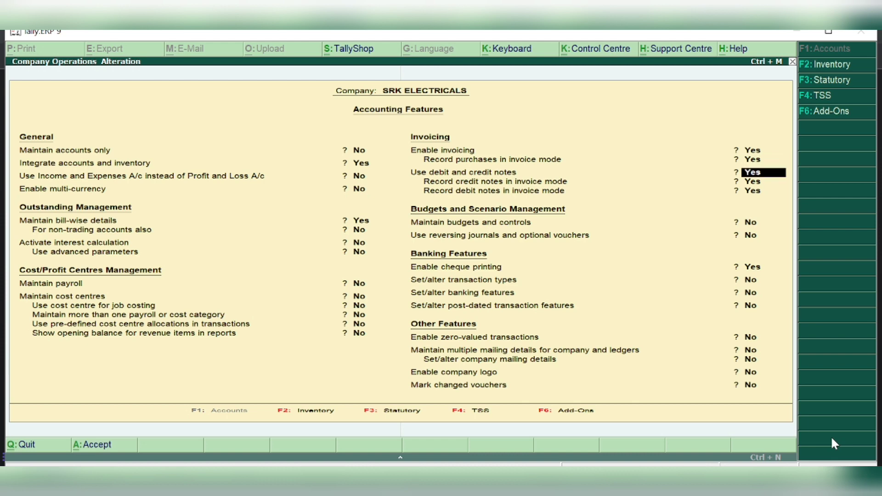
pyautogui.press('Return')
pyautogui.press('Return')
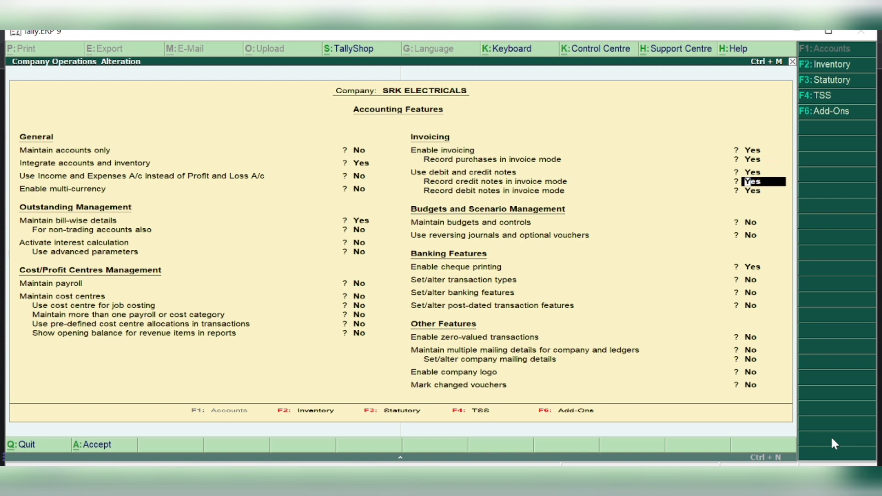
pyautogui.press('Return')
pyautogui.press('Return')
pyautogui.press('Return')
pyautogui.press('Return')
pyautogui.press('Return')
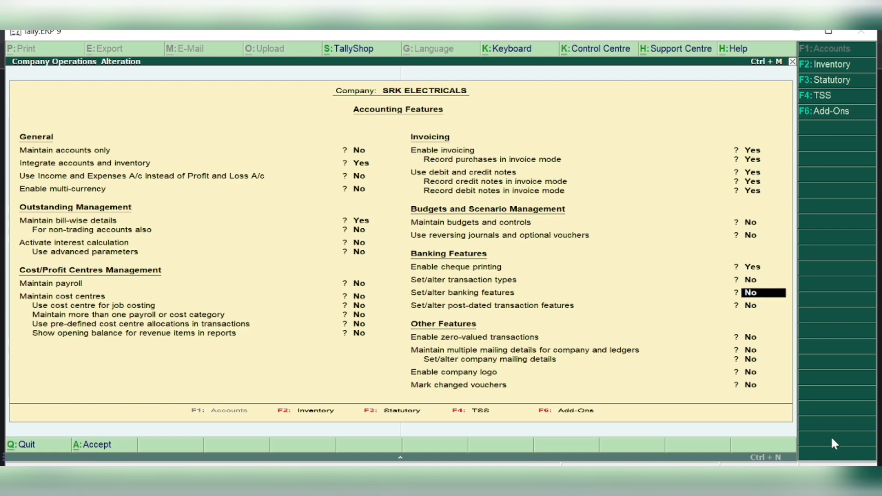
pyautogui.press('Return')
pyautogui.press('Return')
pyautogui.press('Return')
pyautogui.press('Return')
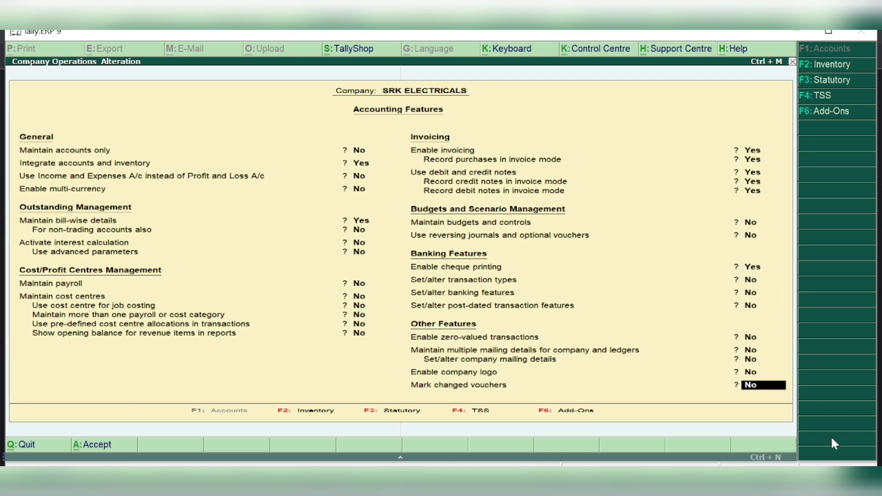
pyautogui.press('Return')
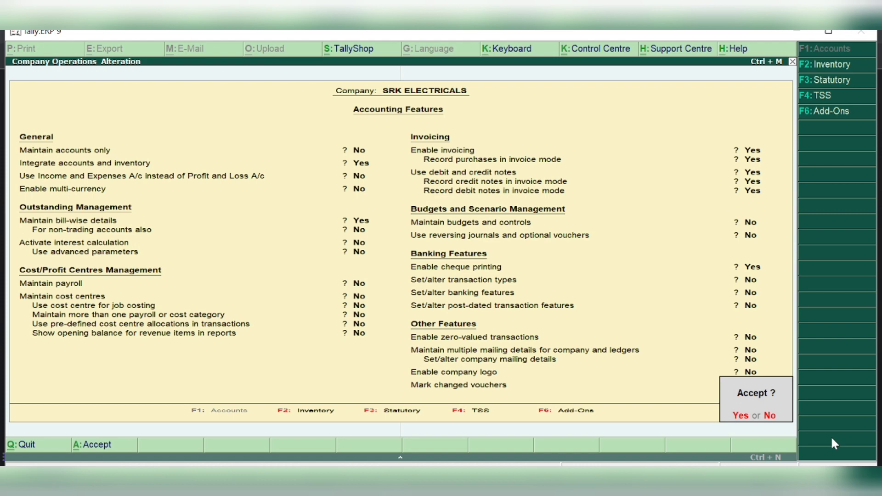
pyautogui.press('Return')
# Reopen Accounting Features, quit without changes, and move to Inventory Features
pyautogui.press('Return')
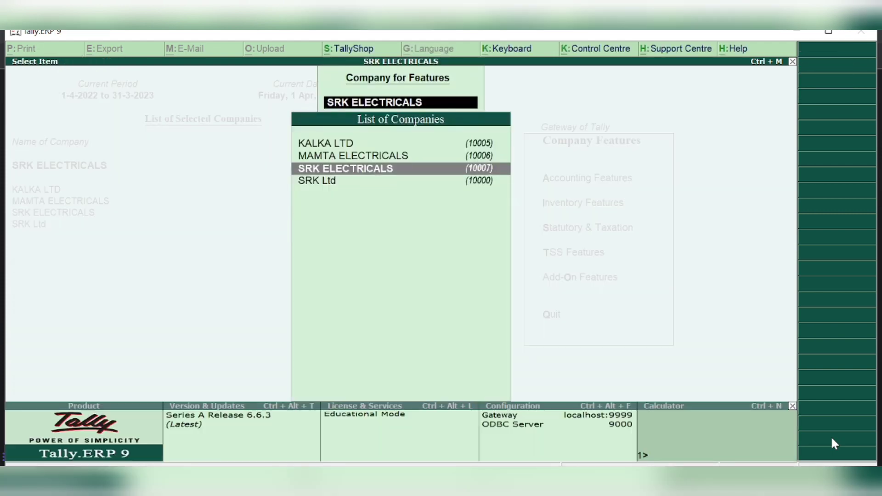
pyautogui.press('Return')
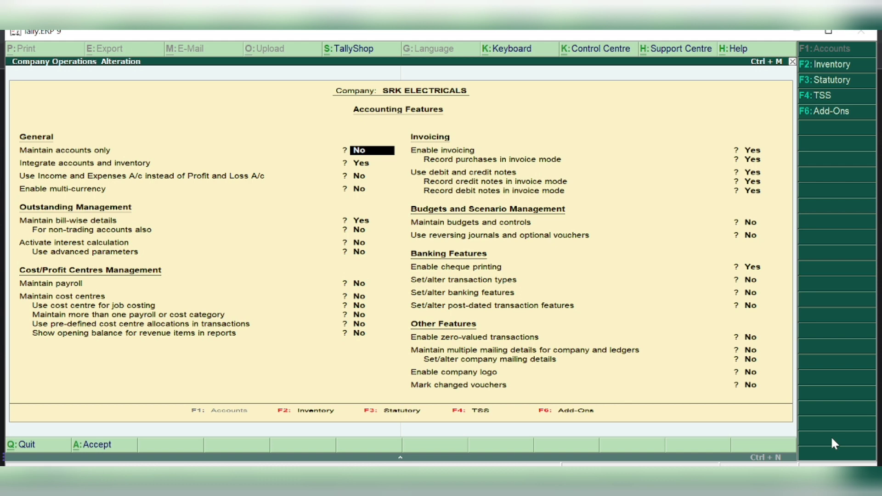
pyautogui.press('BackSpace')
pyautogui.press('Escape')
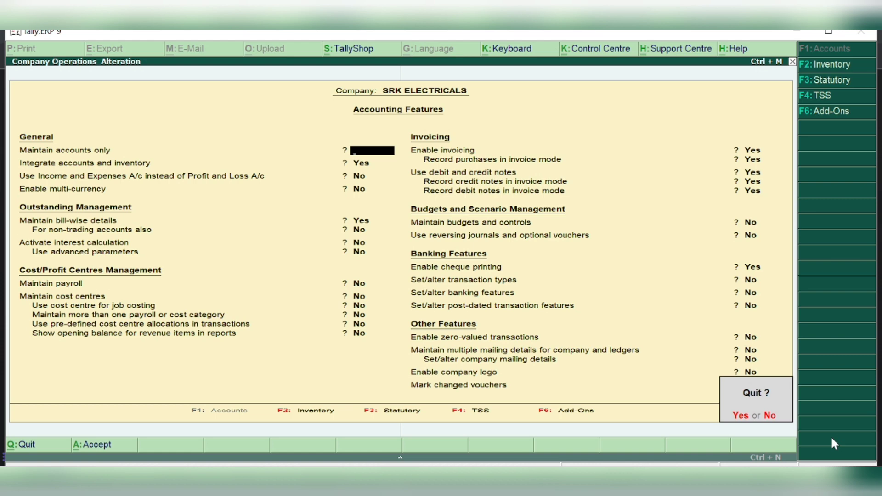
pyautogui.press('Return')
pyautogui.press('Return')
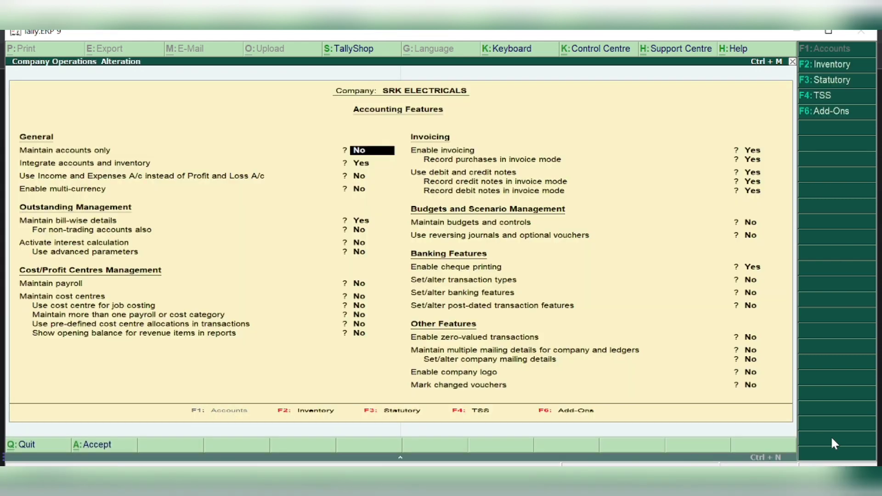
pyautogui.click(826, 64)
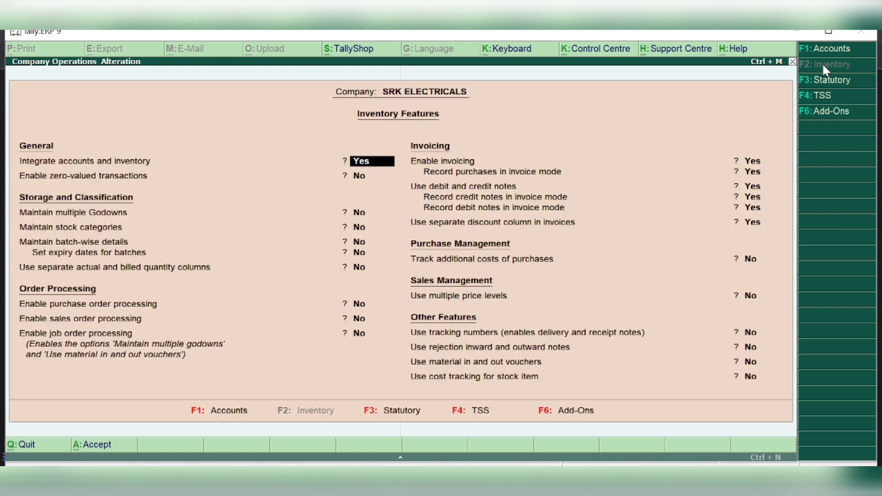
# Accept all Inventory Features at their defaults, then go to F3: Statutory
pyautogui.press('Return')
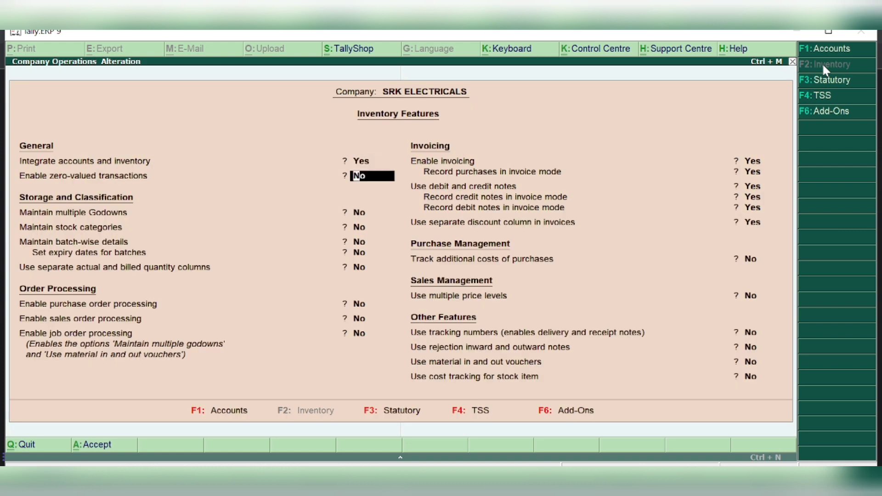
pyautogui.press('Return')
pyautogui.press('Return')
pyautogui.press('Return')
pyautogui.press('Return')
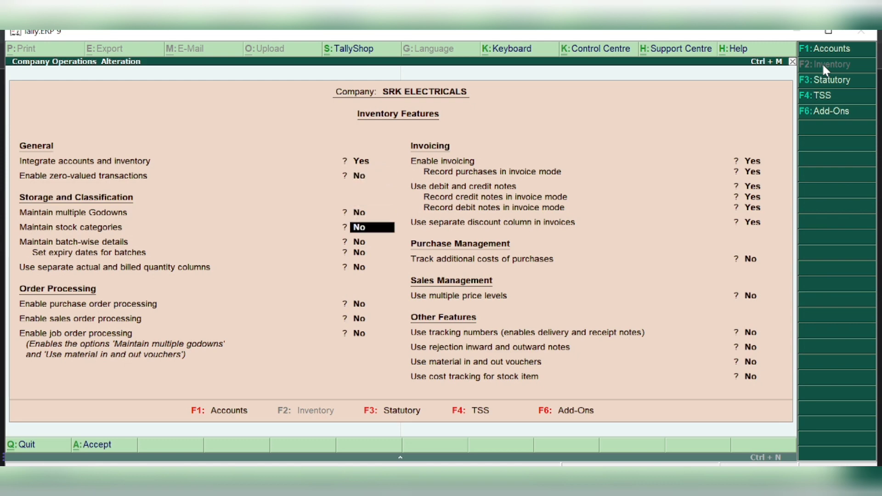
pyautogui.press('Return')
pyautogui.press('Return')
pyautogui.press('Return')
pyautogui.press('Return')
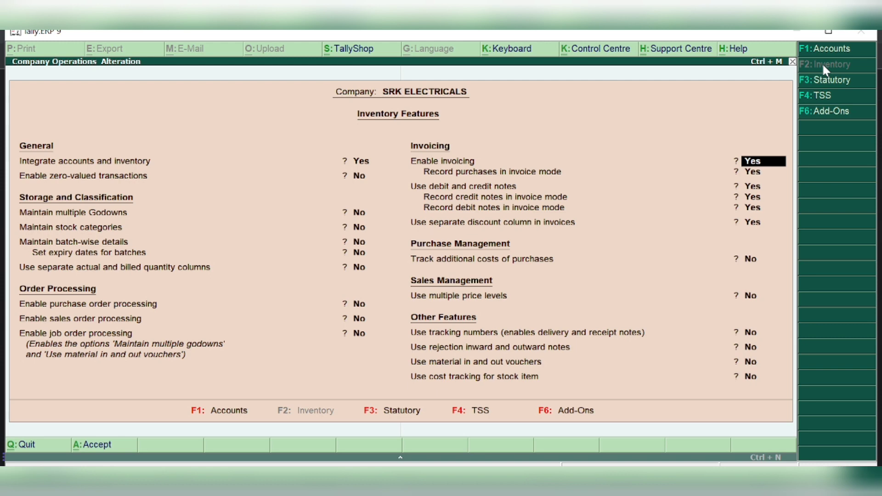
pyautogui.press('Return')
pyautogui.press('Return')
pyautogui.press('Return')
pyautogui.press('Return')
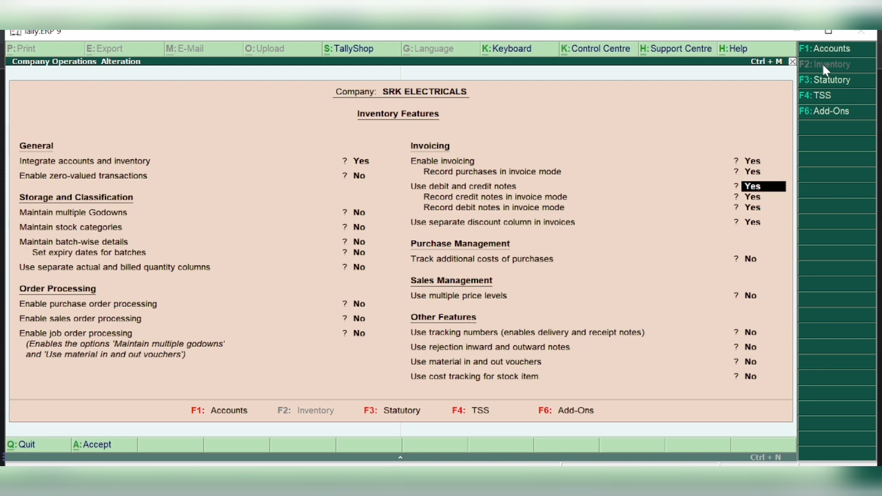
pyautogui.press('Return')
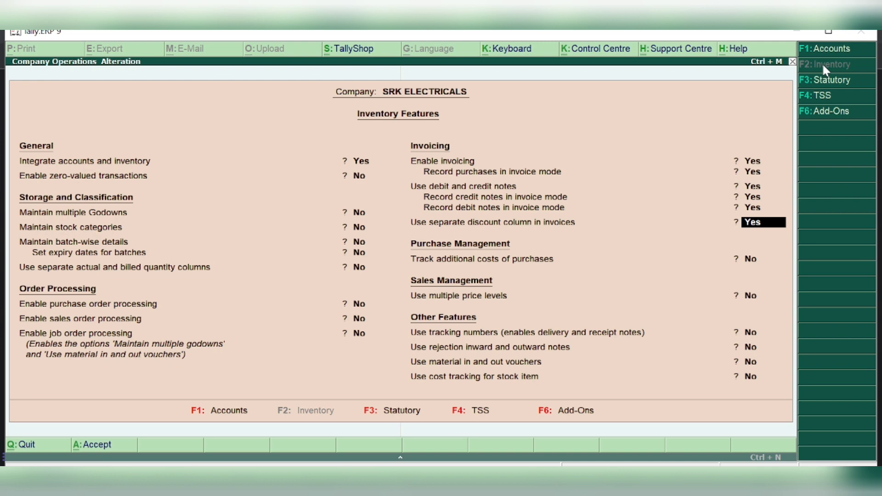
pyautogui.press('Return')
pyautogui.press('Return')
pyautogui.press('Return')
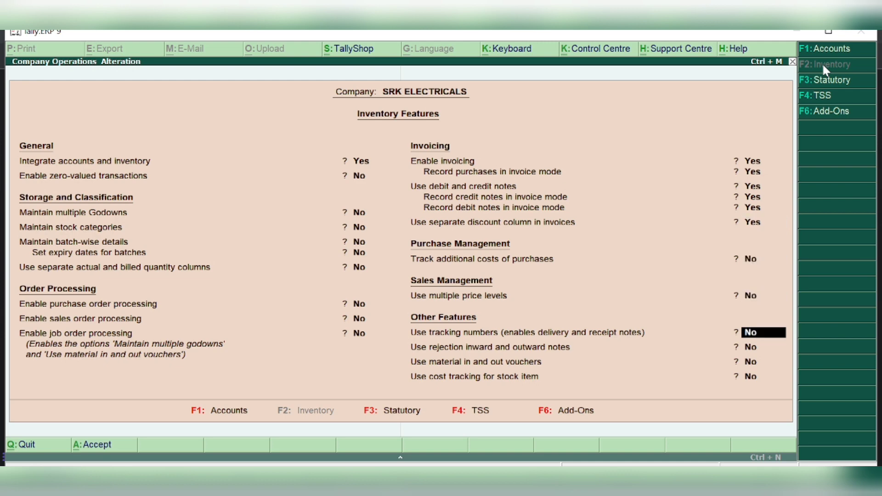
pyautogui.press('Return')
pyautogui.press('Return')
pyautogui.press('Return')
pyautogui.press('Return')
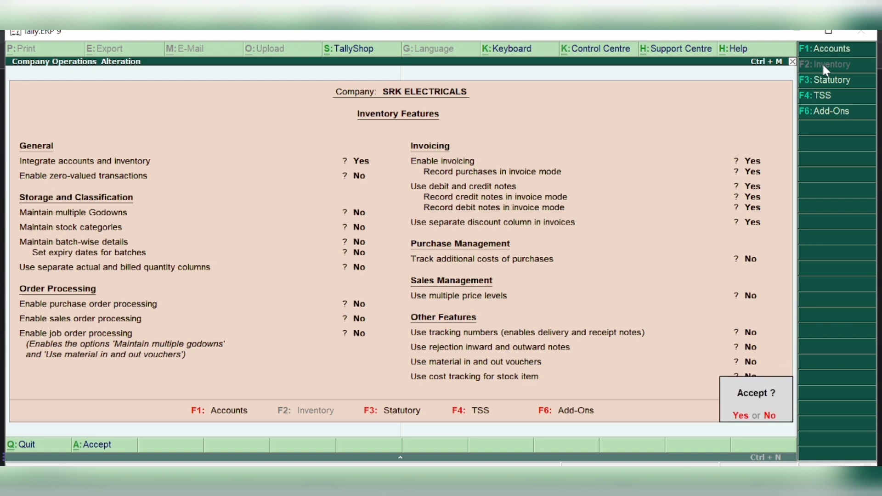
pyautogui.press('Return')
pyautogui.press('Return')
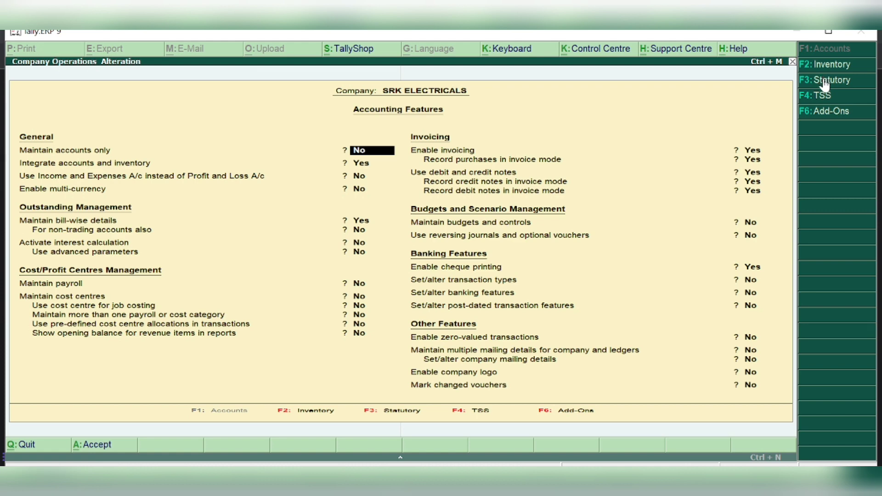
pyautogui.click(826, 85)
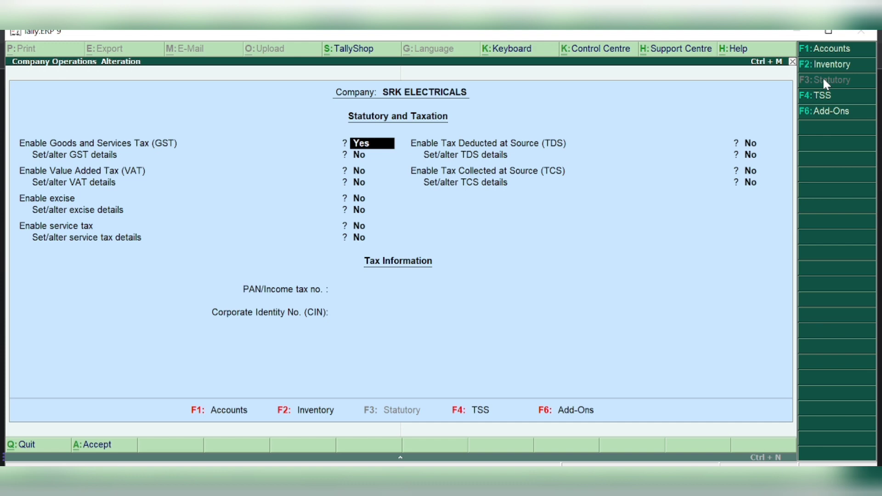
# Answer Yes to Set/alter GST details to open the Company GST Details form
pyautogui.press('Return')
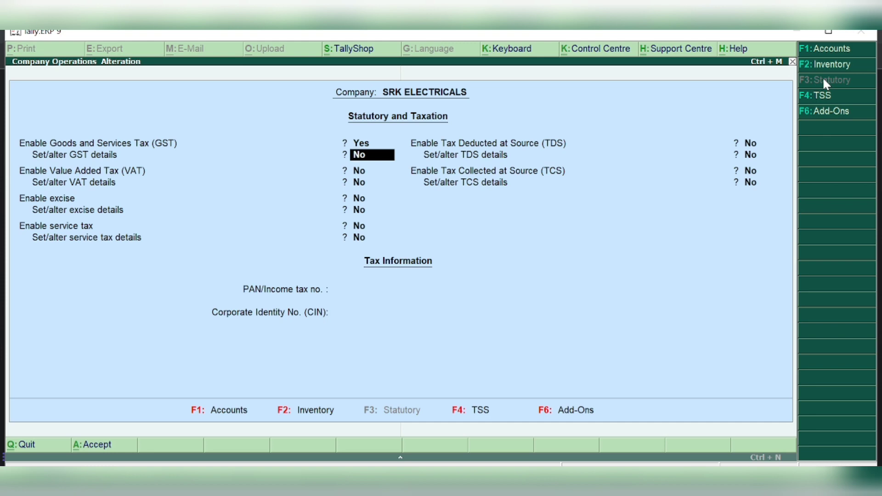
pyautogui.write('y')
pyautogui.press('Return')
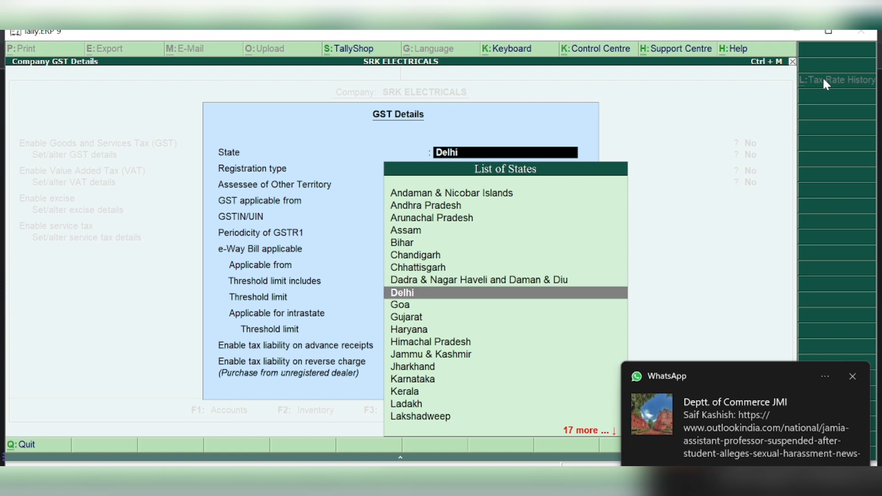
# Dismiss the notification and keep State Delhi, Registration type Regular, Assessee of Other Territory No
pyautogui.click(852, 378)
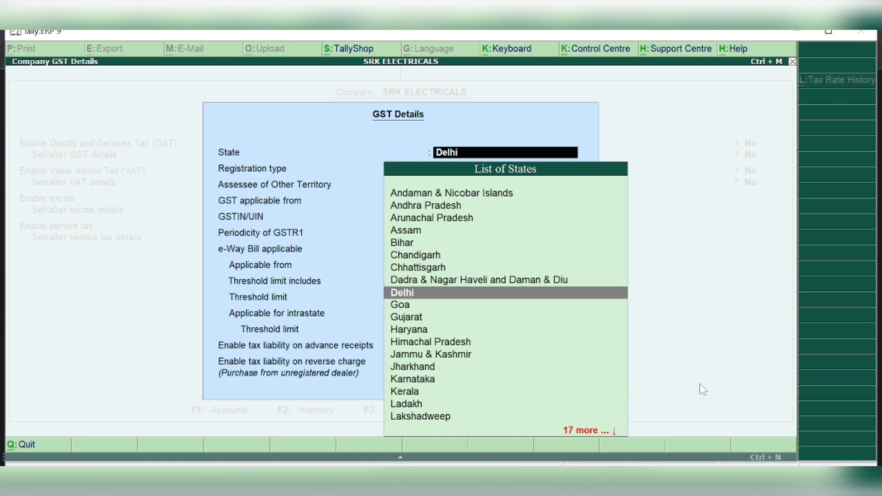
pyautogui.press('Return')
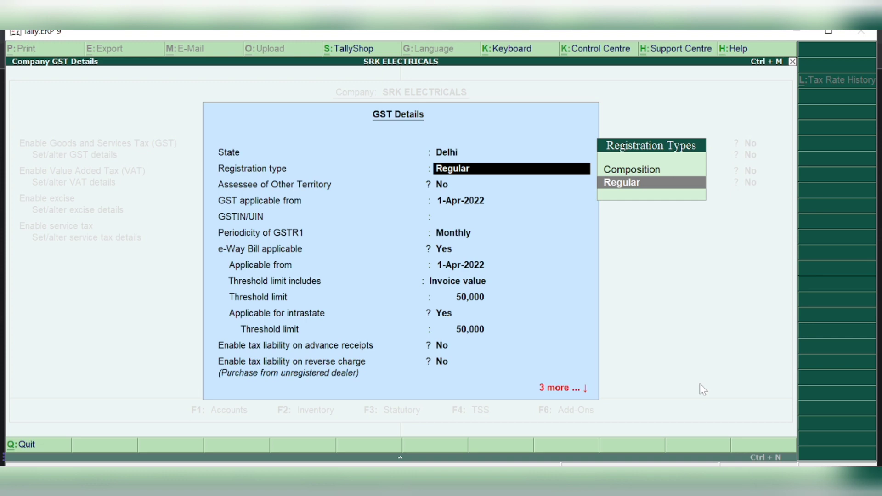
pyautogui.press('Return')
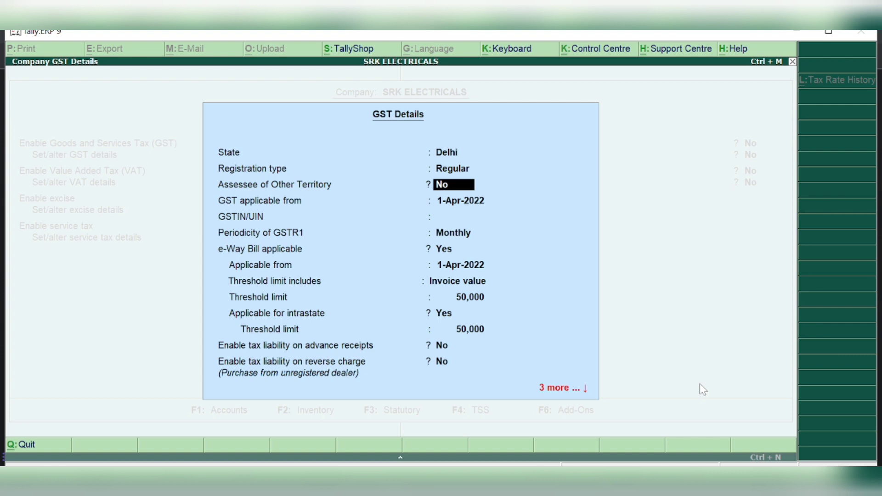
pyautogui.press('Return')
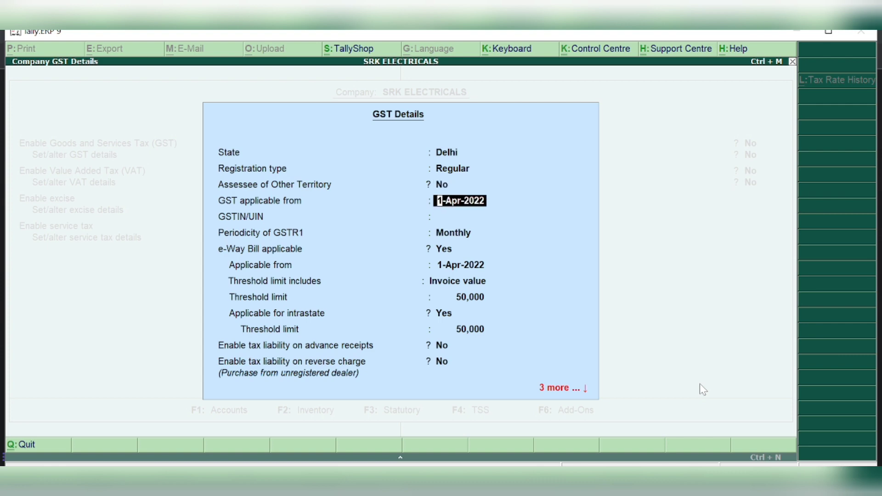
# Enter 1-7-2017 as the GST start date, leave GSTIN/UIN blank, keep GSTR1 periodicity Monthly
pyautogui.write('1-7-2017')
pyautogui.press('Return')
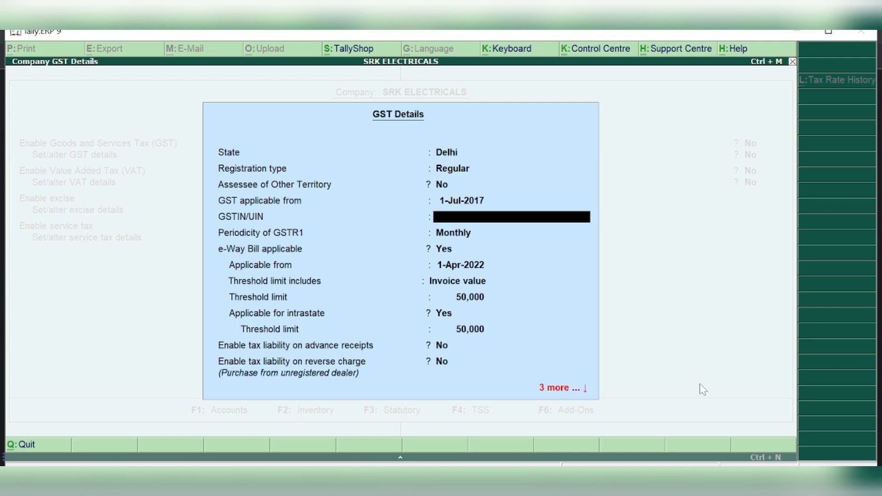
pyautogui.press('Return')
pyautogui.press('Return')
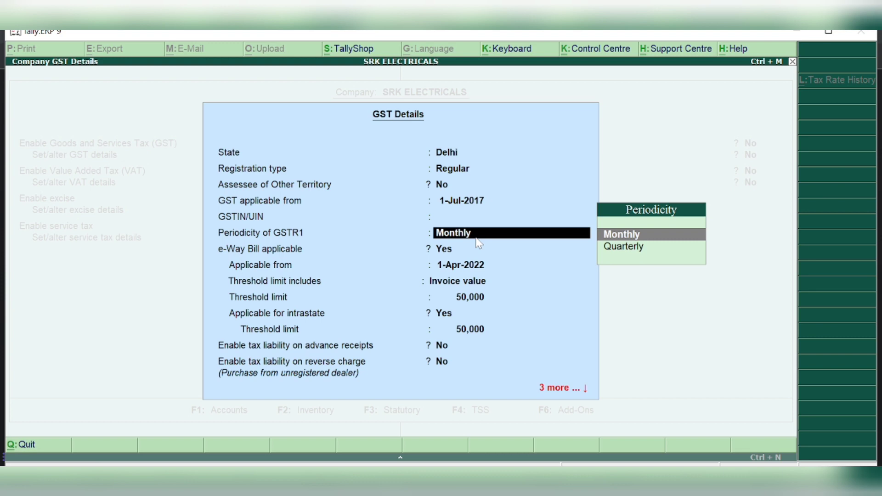
pyautogui.press('Return')
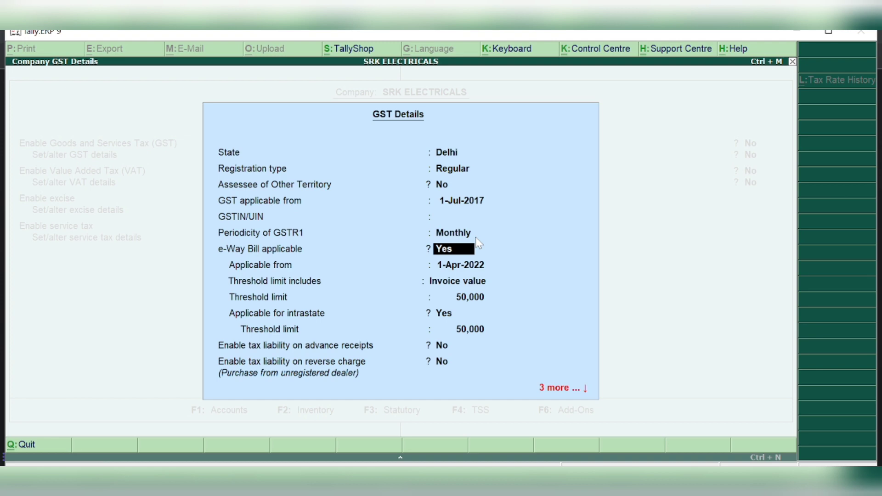
# Set e-Way Bill to No and tax liability on advance receipts and reverse charge to Yes
pyautogui.write('NO')
pyautogui.press('Return')
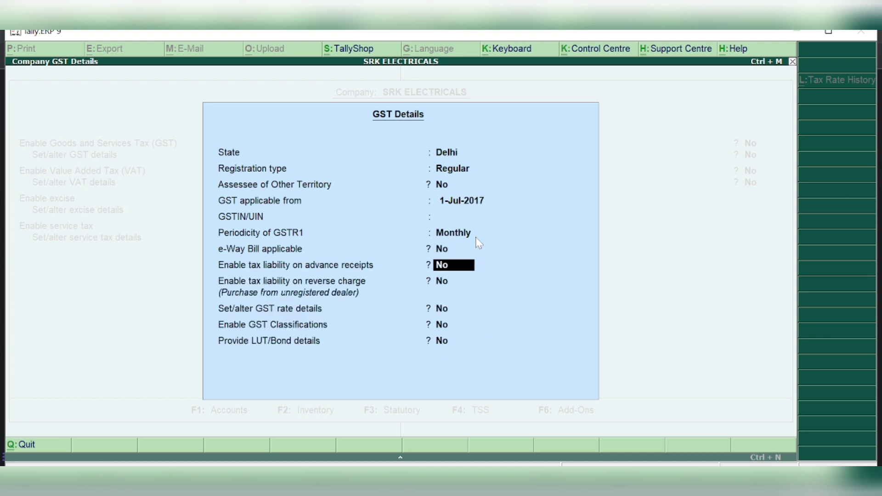
pyautogui.press('Return')
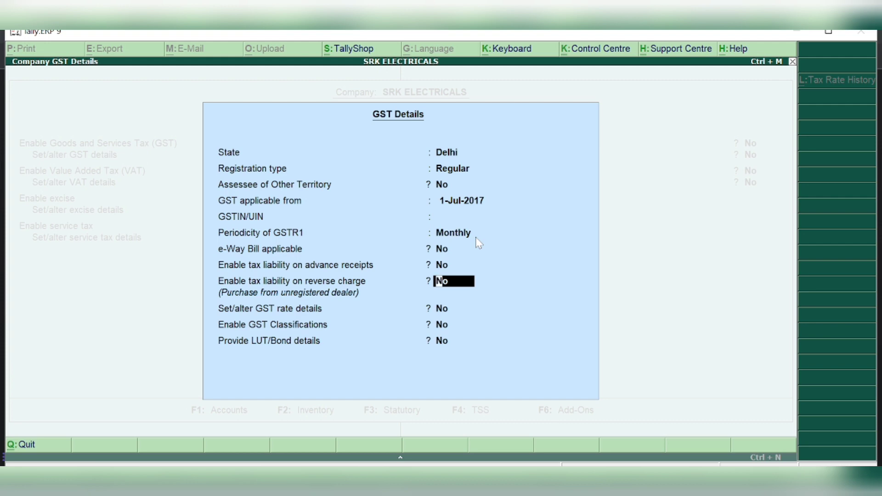
pyautogui.press('Up')
pyautogui.write('Y')
pyautogui.press('Return')
pyautogui.write('Y')
pyautogui.press('Return')
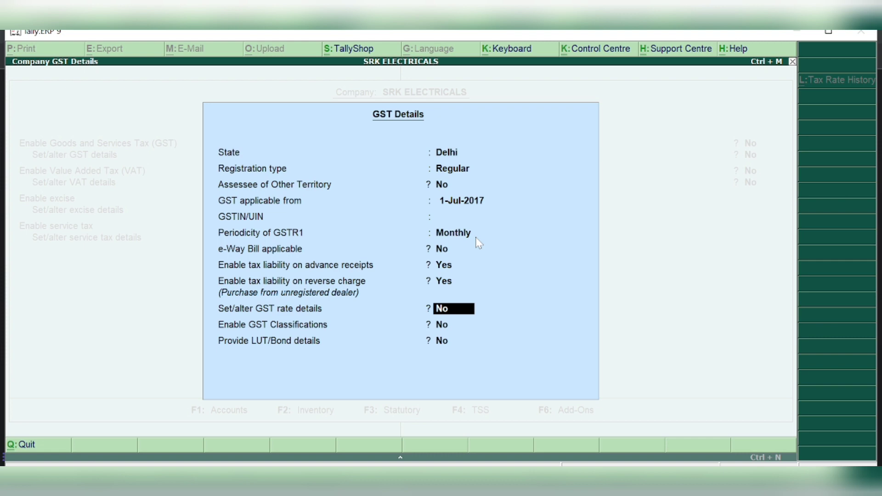
# Leave GST rate details set to No and accept the GST details
pyautogui.write('Y')
pyautogui.press('Return')
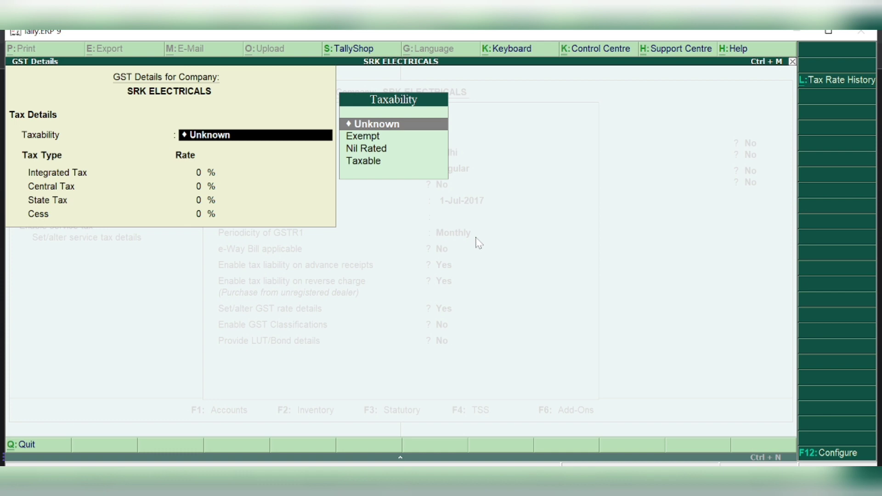
pyautogui.press('BackSpace')
pyautogui.press('Escape')
pyautogui.press('Return')
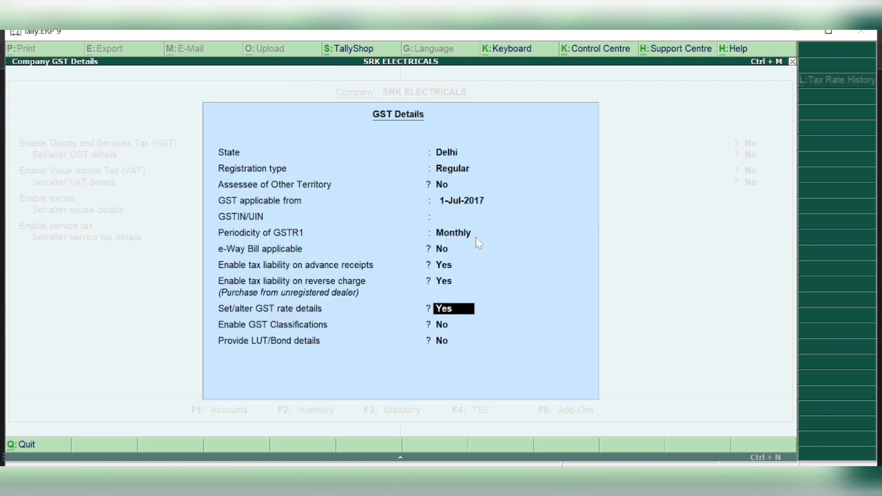
pyautogui.write('N')
pyautogui.press('Return')
pyautogui.press('Return')
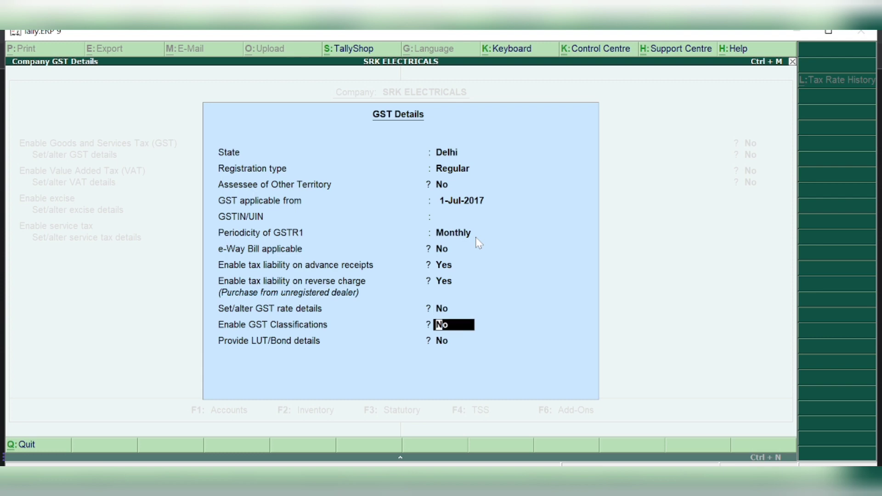
pyautogui.press('Return')
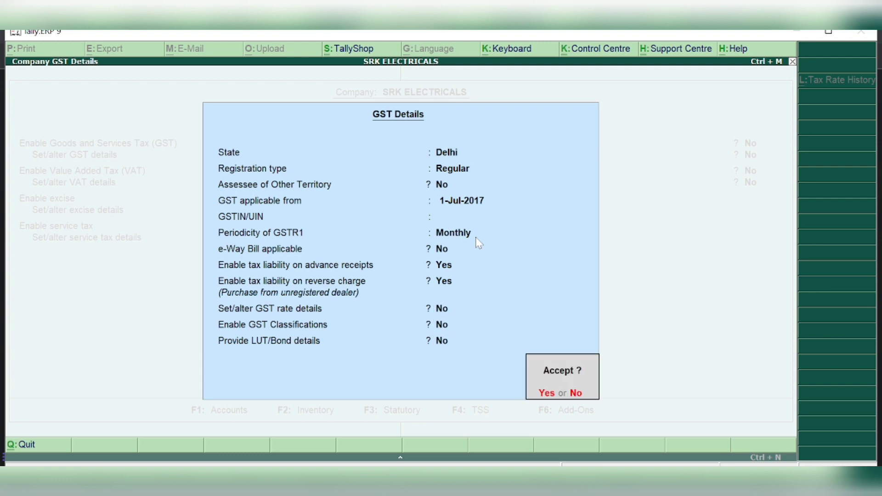
pyautogui.press('Return')
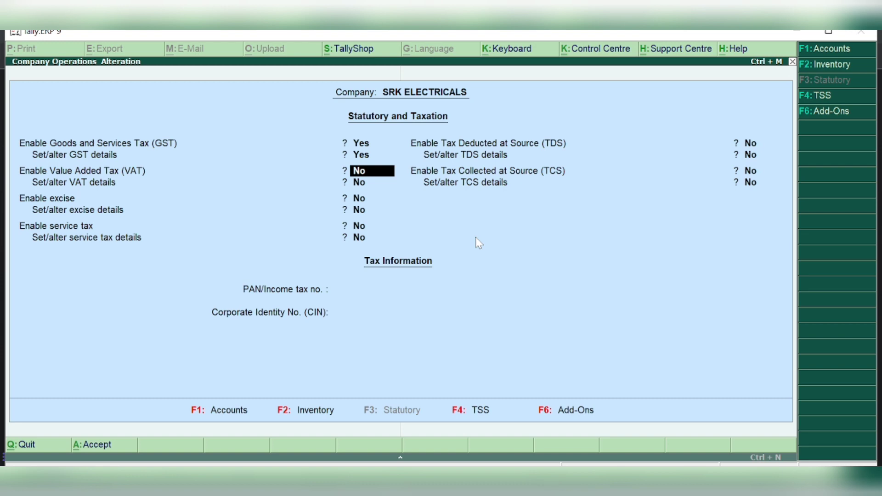
# Accept the statutory and taxation changes for SRK ELECTRICALS and return to Gateway of Tally
pyautogui.press('Return')
pyautogui.press('Return')
pyautogui.press('Return')
pyautogui.press('Return')
pyautogui.press('Return')
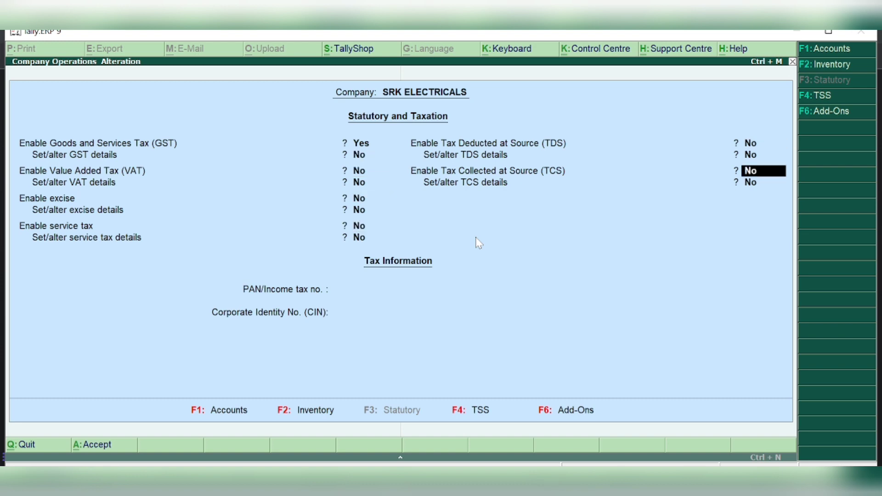
pyautogui.press('Return')
pyautogui.press('Return')
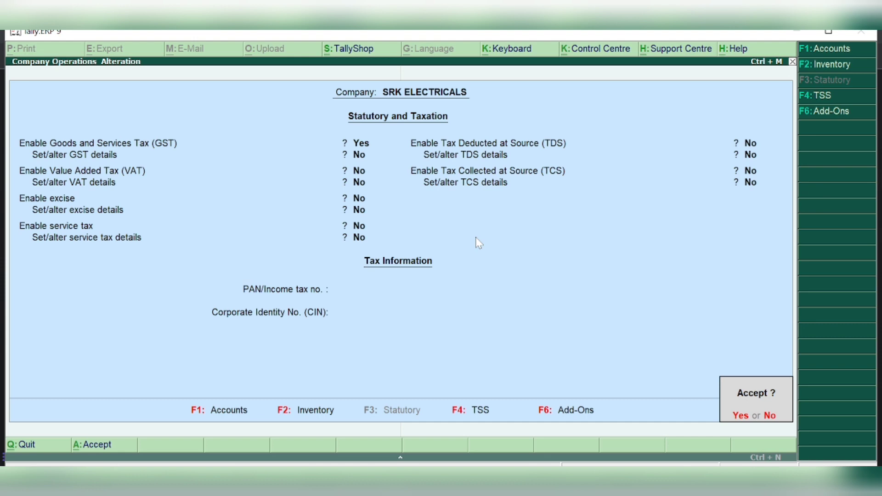
pyautogui.press('Return')
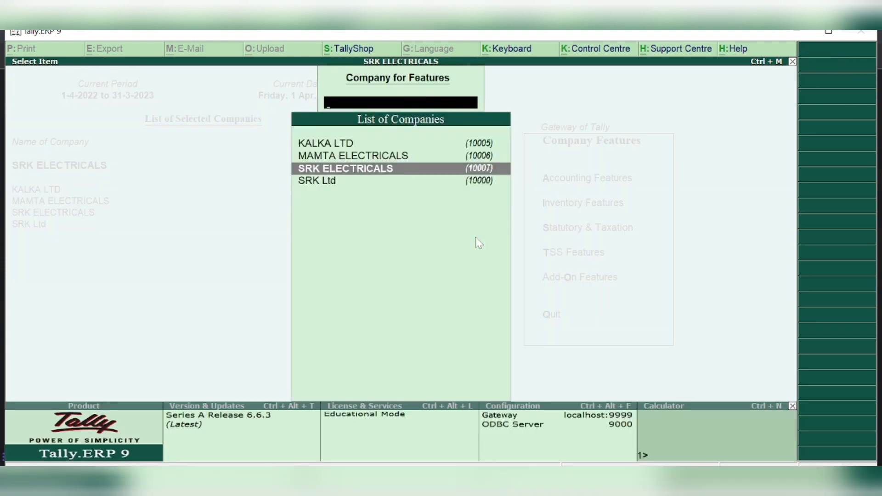
pyautogui.press('Return')
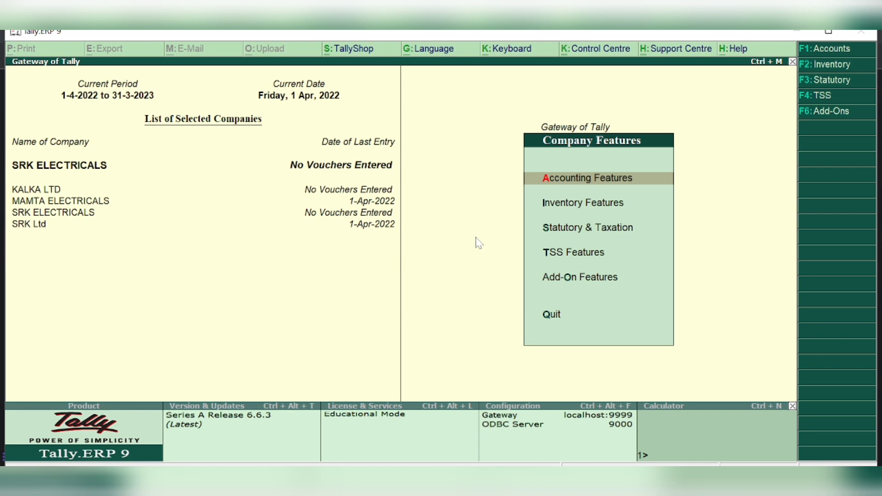
pyautogui.press('Escape')
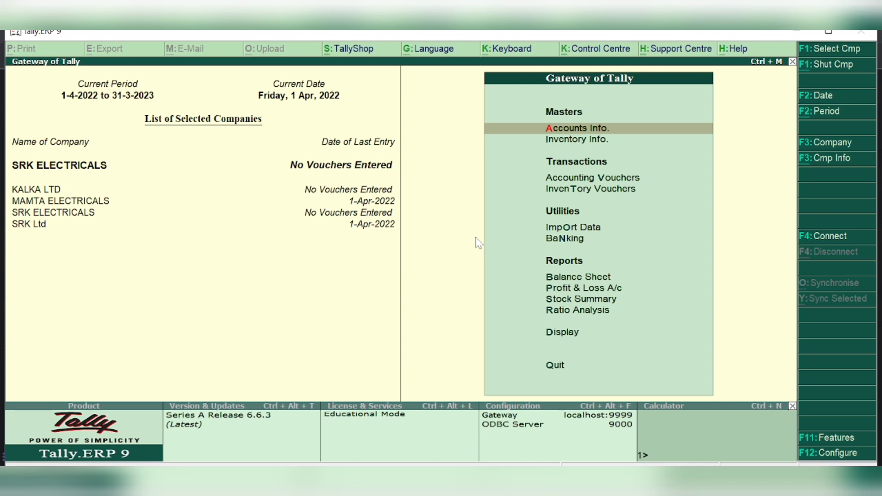
# Go to Accounts Info. > Ledgers > Create (Single Ledger)
pyautogui.press('Return')
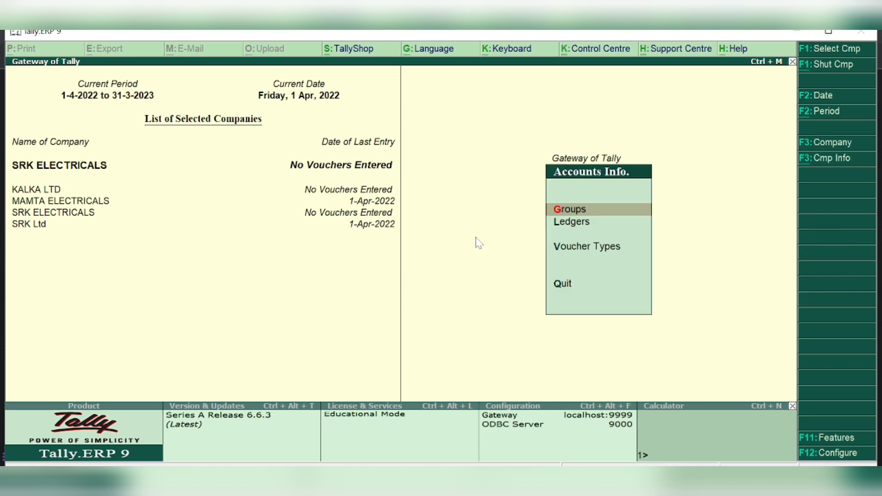
pyautogui.press('Down')
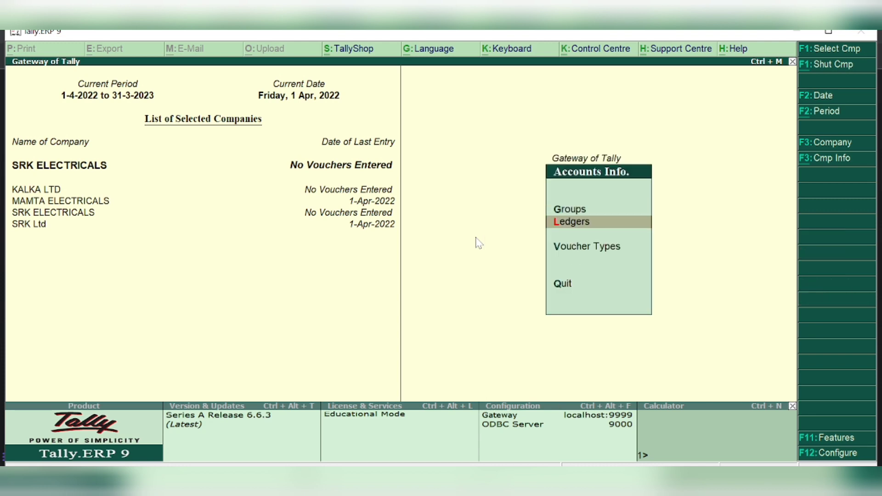
pyautogui.press('Return')
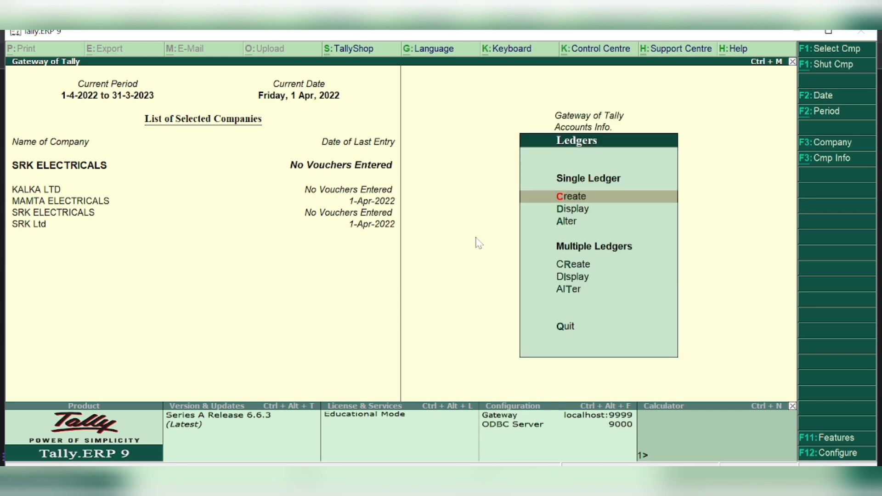
pyautogui.press('Down')
pyautogui.press('Up')
pyautogui.press('Return')
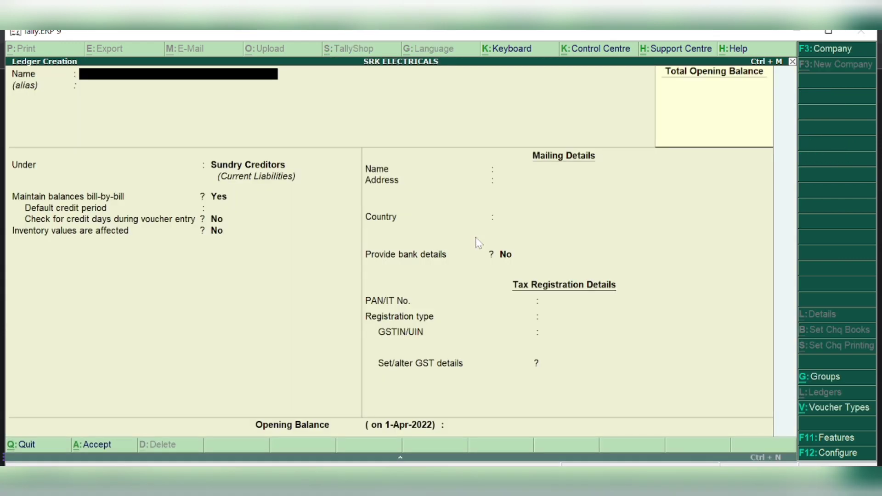
# Name the ledger CGST under Duties & Taxes, duty type GST, tax type Central Tax
pyautogui.write('CGST')
pyautogui.press('Return')
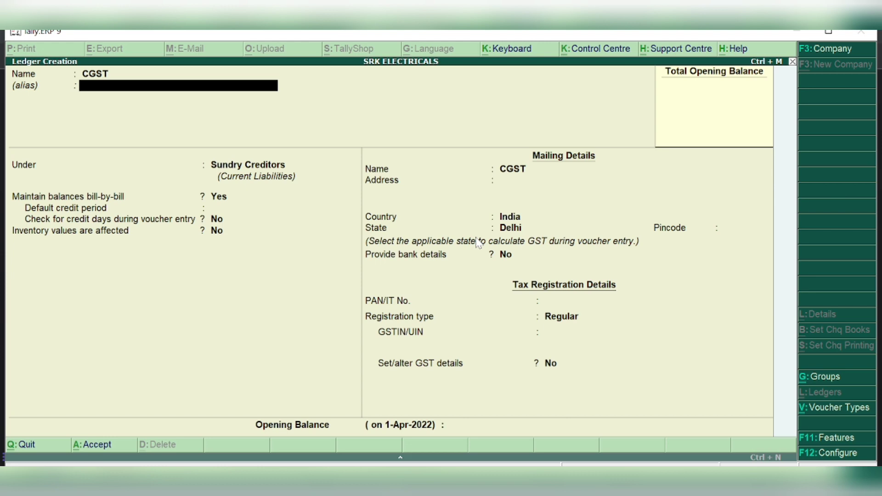
pyautogui.press('Return')
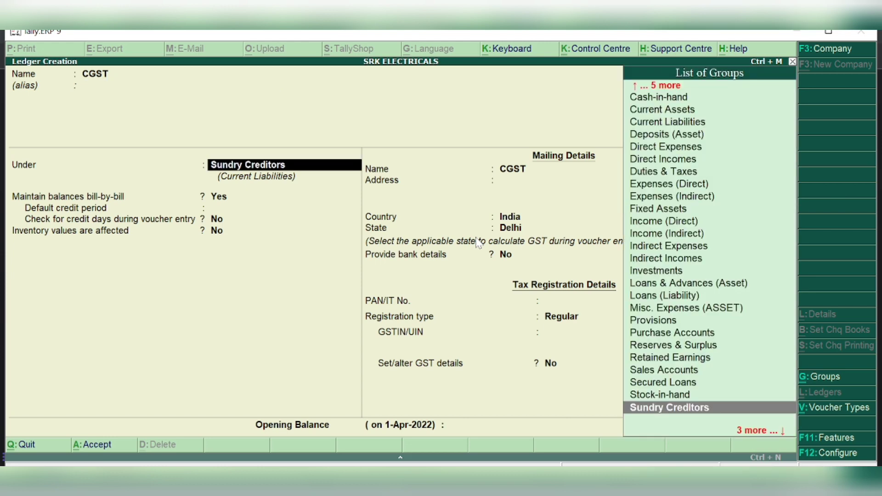
pyautogui.write('DUTI')
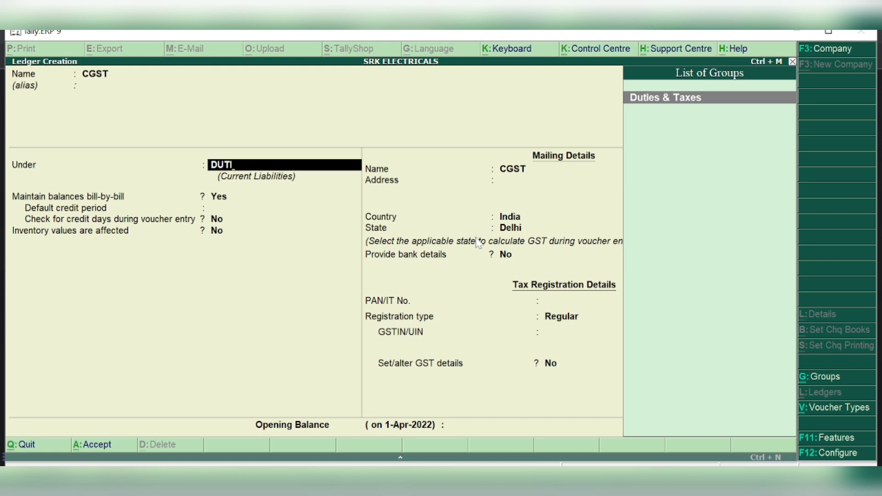
pyautogui.press('Return')
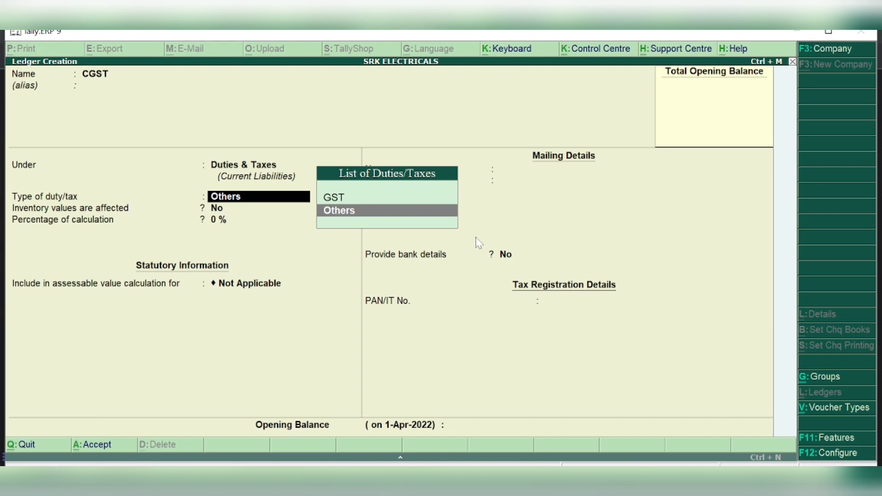
pyautogui.press('Up')
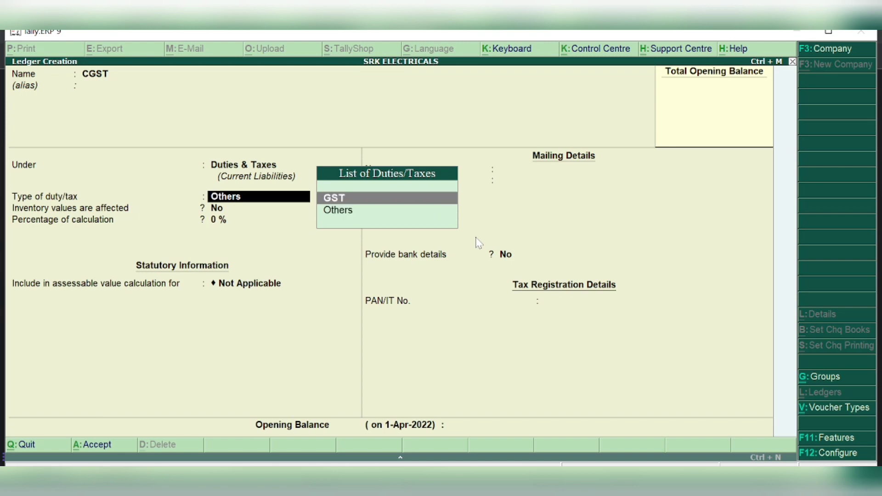
pyautogui.press('Return')
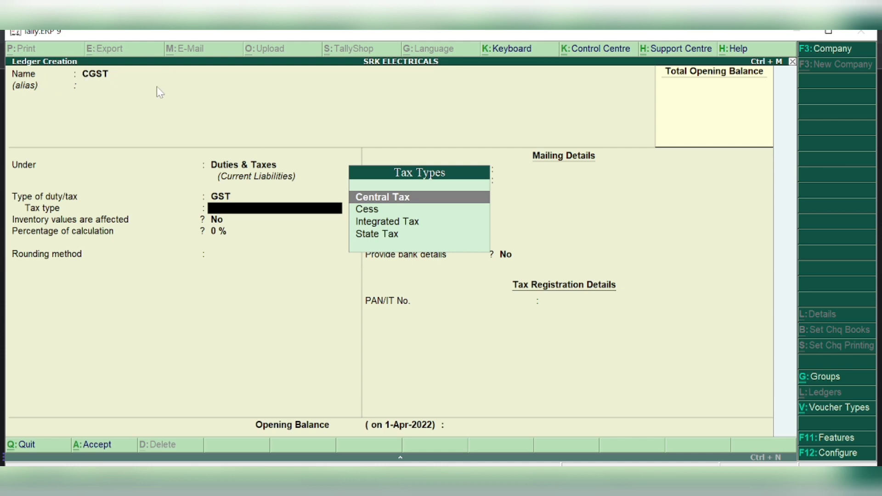
pyautogui.press('Return')
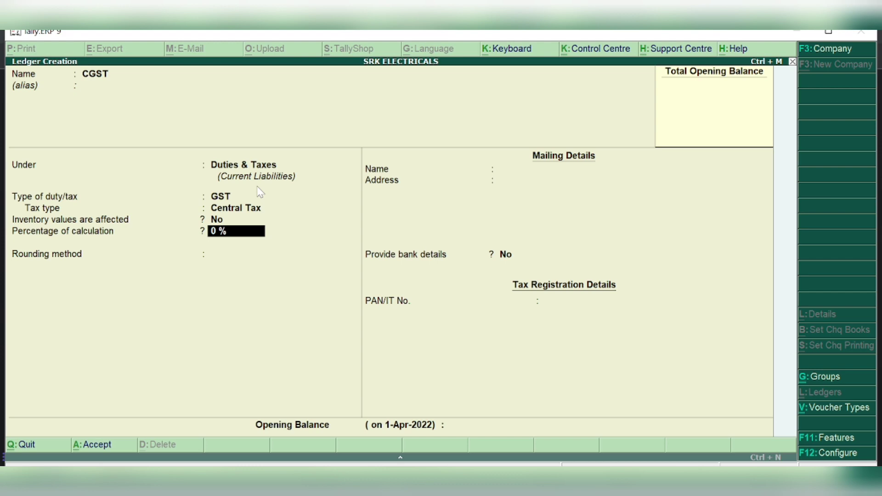
pyautogui.press('Return')
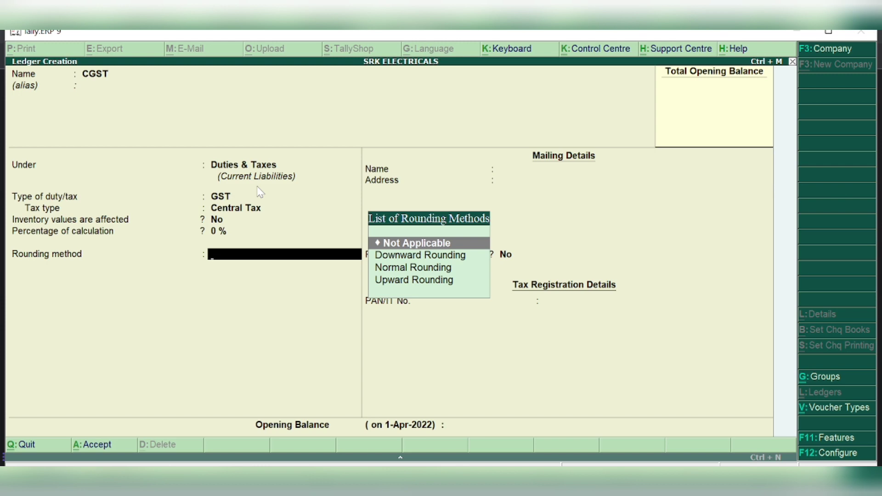
# Confirm GST, Central Tax at 0 % with rounding Not Applicable, and save the CGST ledger
pyautogui.press('BackSpace')
pyautogui.press('BackSpace')
pyautogui.press('BackSpace')
pyautogui.press('BackSpace')
pyautogui.press('Down')
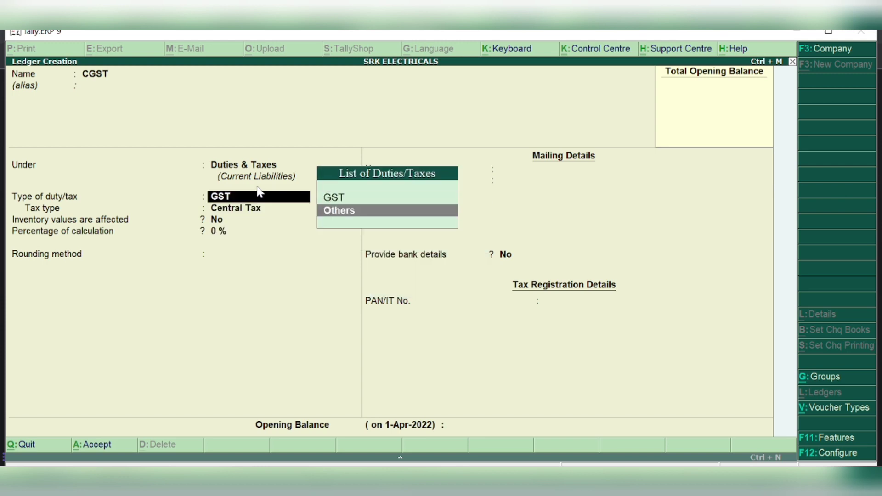
pyautogui.press('Up')
pyautogui.press('Down')
pyautogui.press('Up')
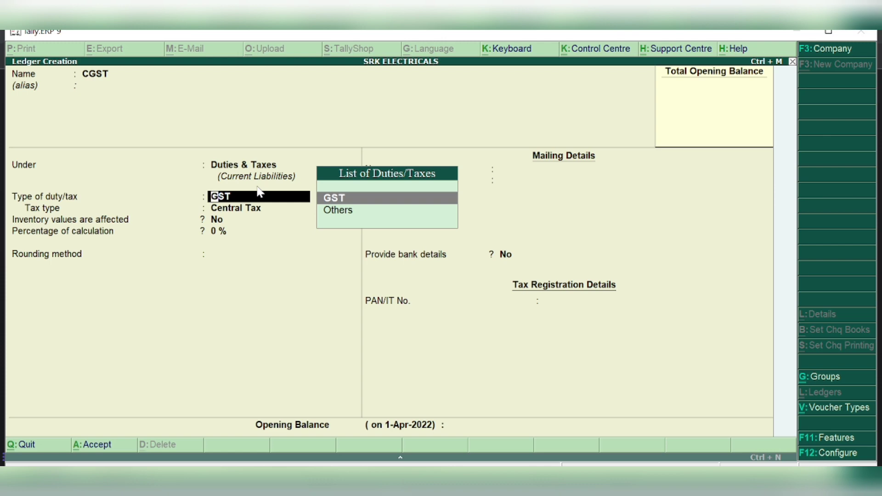
pyautogui.press('Return')
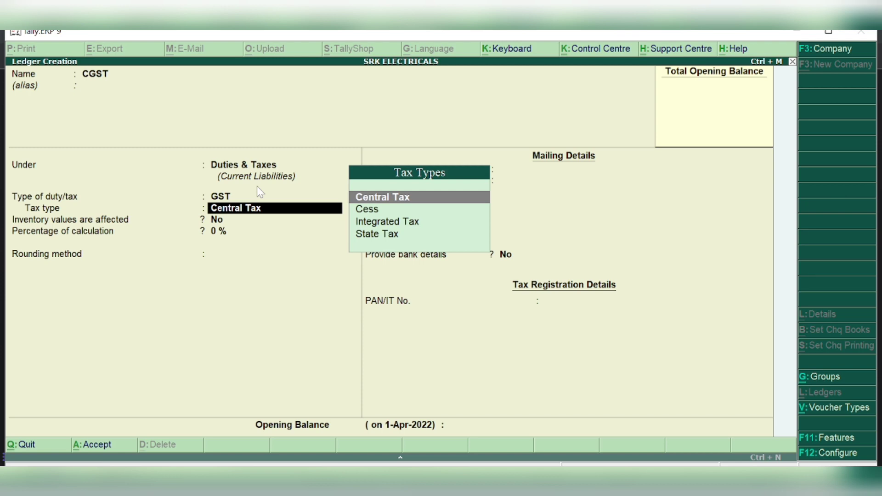
pyautogui.press('Return')
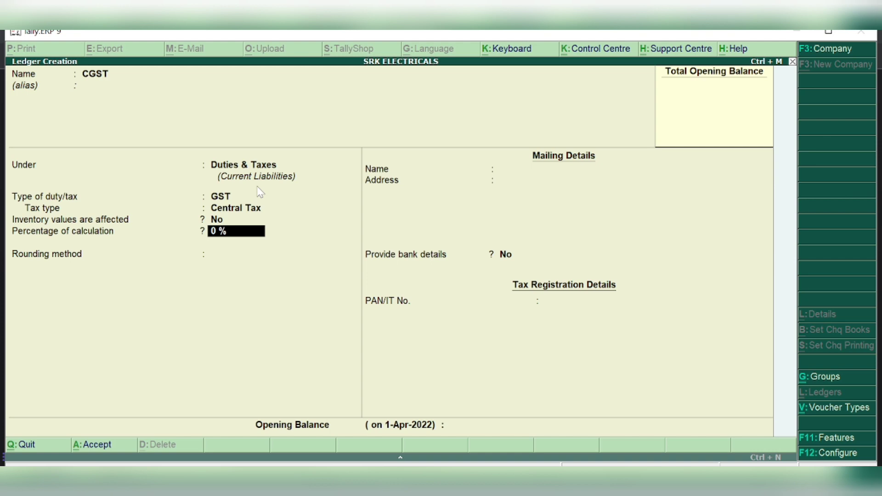
pyautogui.press('Return')
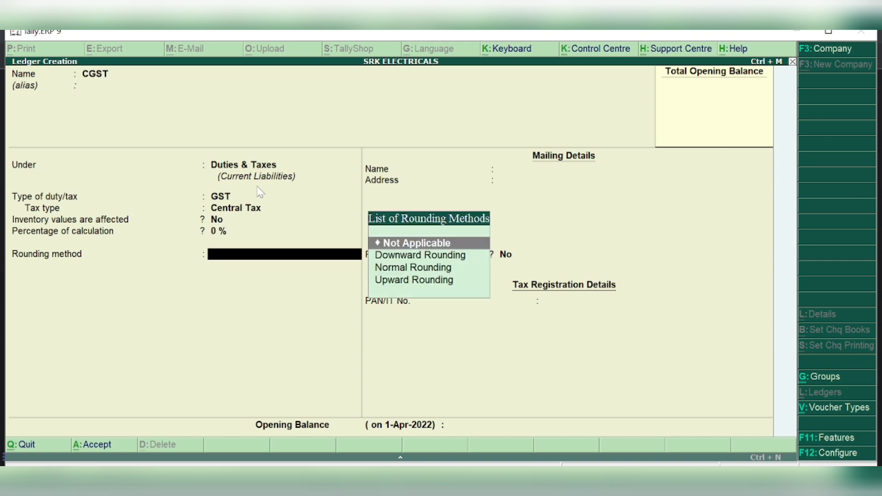
pyautogui.press('Return')
pyautogui.press('Return')
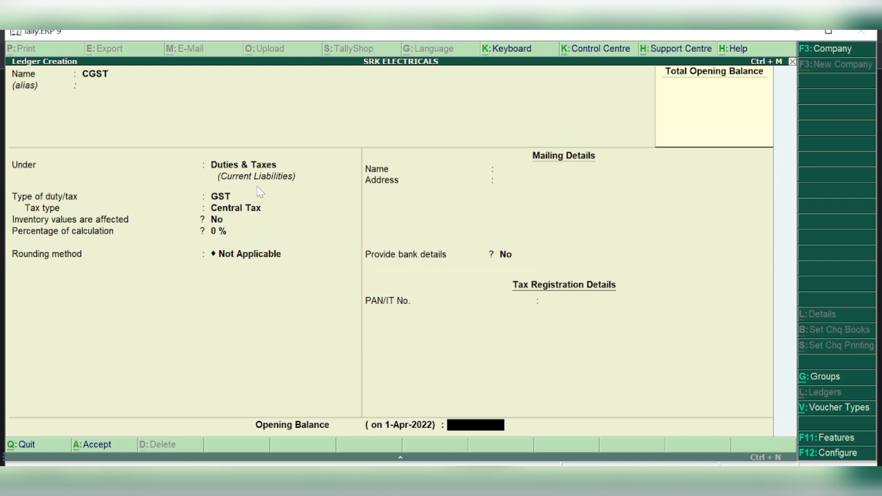
pyautogui.press('Return')
pyautogui.press('Return')
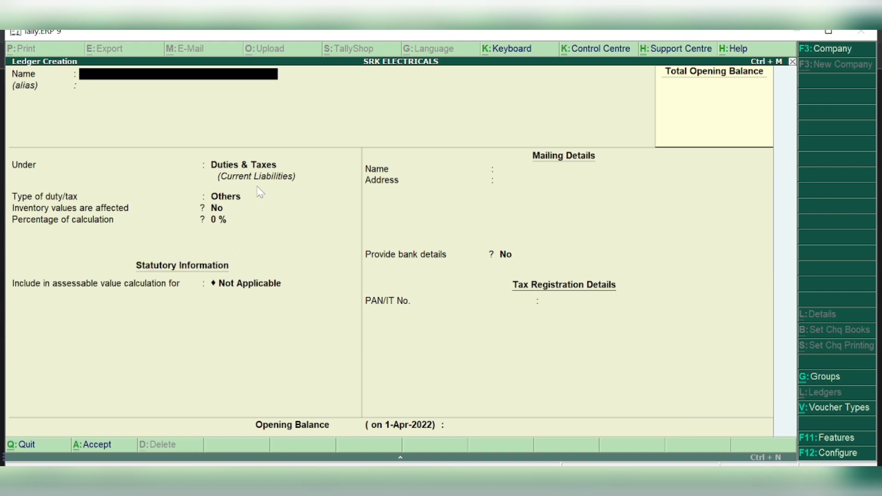
# Create the SGST ledger under Duties & Taxes as GST with tax type State Tax
pyautogui.write('SGST')
pyautogui.press('Return')
pyautogui.press('Return')
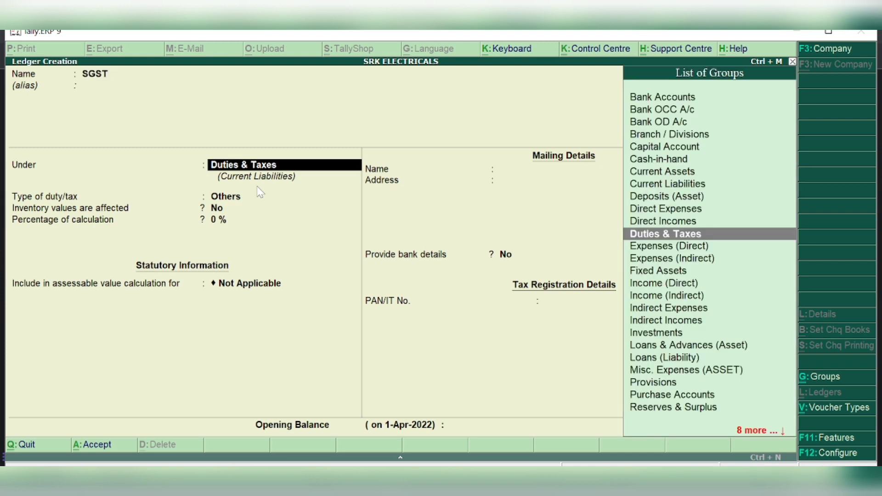
pyautogui.press('Return')
pyautogui.press('Up')
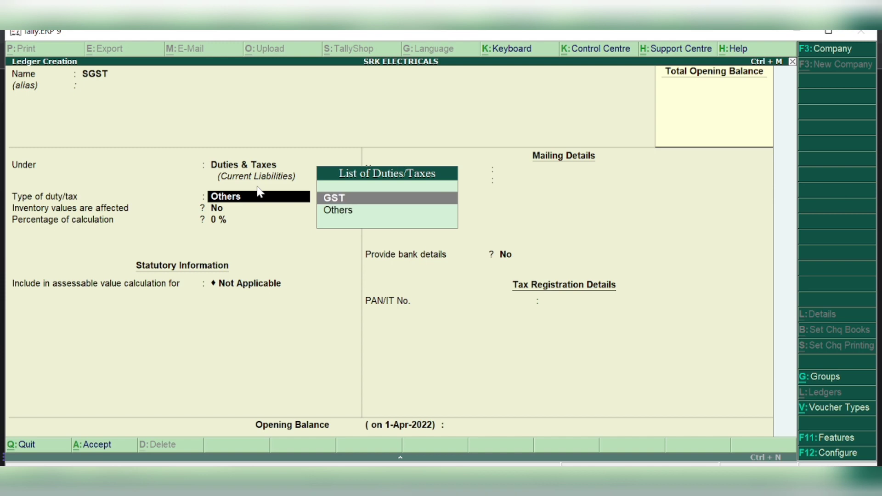
pyautogui.press('Return')
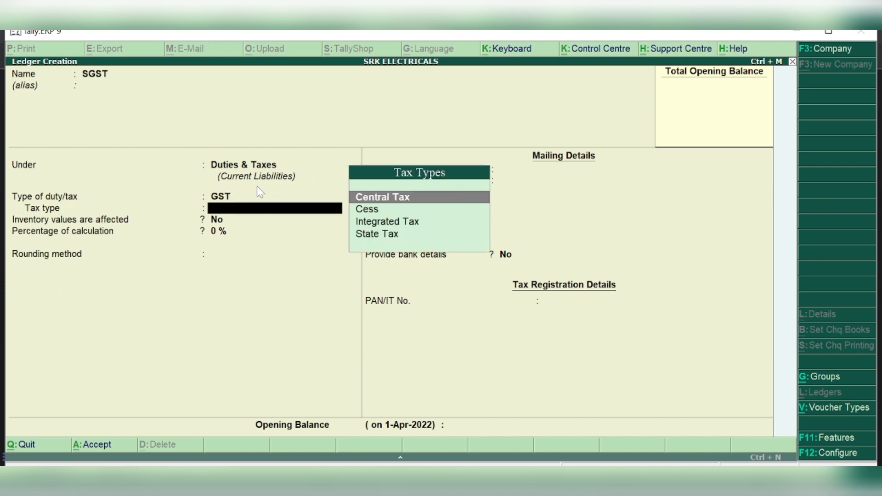
pyautogui.press('Down')
pyautogui.press('Down')
pyautogui.press('Down')
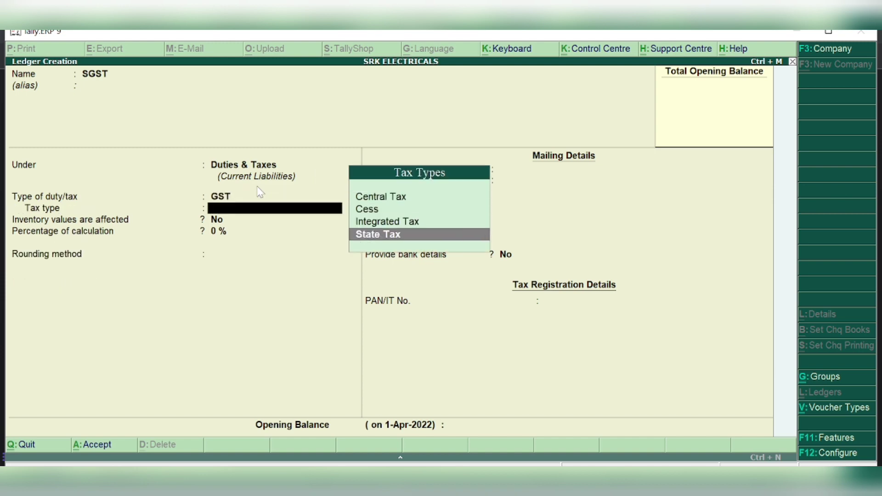
pyautogui.press('Return')
pyautogui.press('Return')
pyautogui.press('Return')
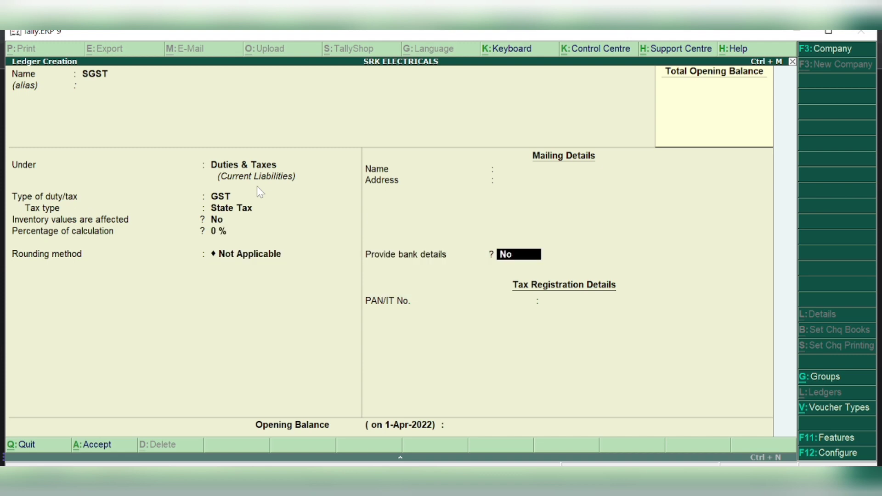
pyautogui.press('Return')
pyautogui.press('Return')
pyautogui.press('Return')
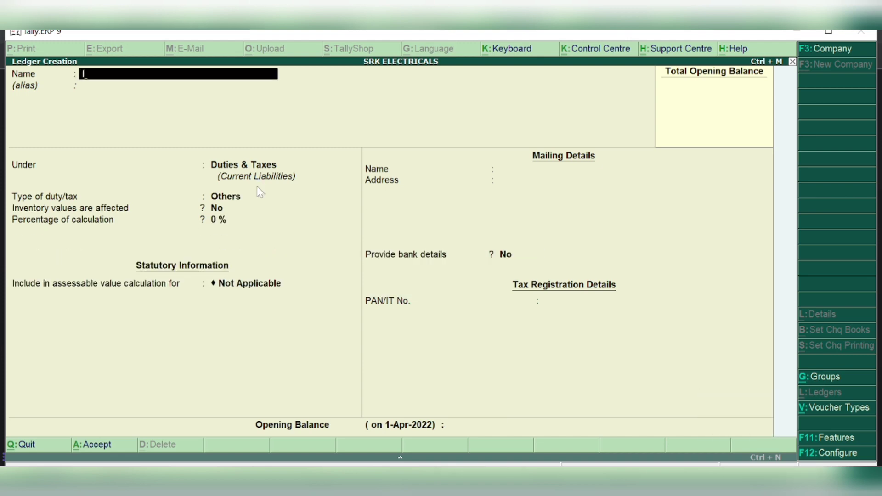
# Create the IGST ledger as GST Integrated Tax with rounding Not Applicable
pyautogui.write('IGST')
pyautogui.press('Return')
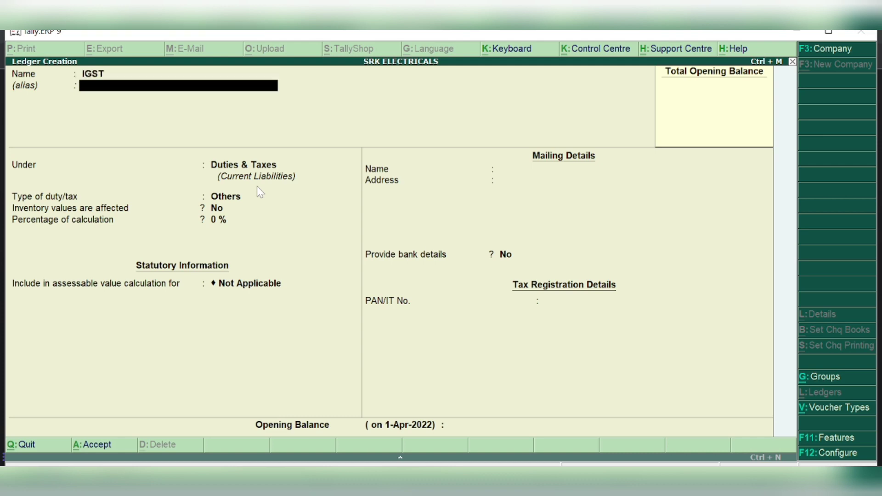
pyautogui.press('Return')
pyautogui.press('Return')
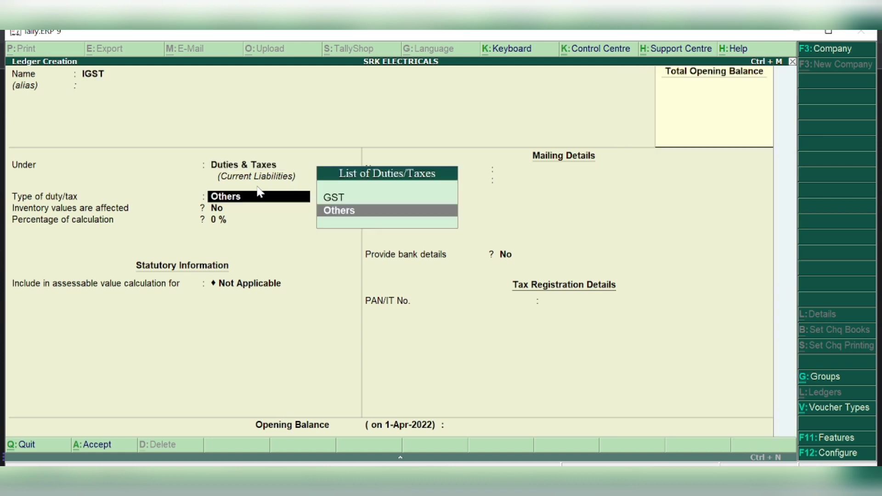
pyautogui.press('Up')
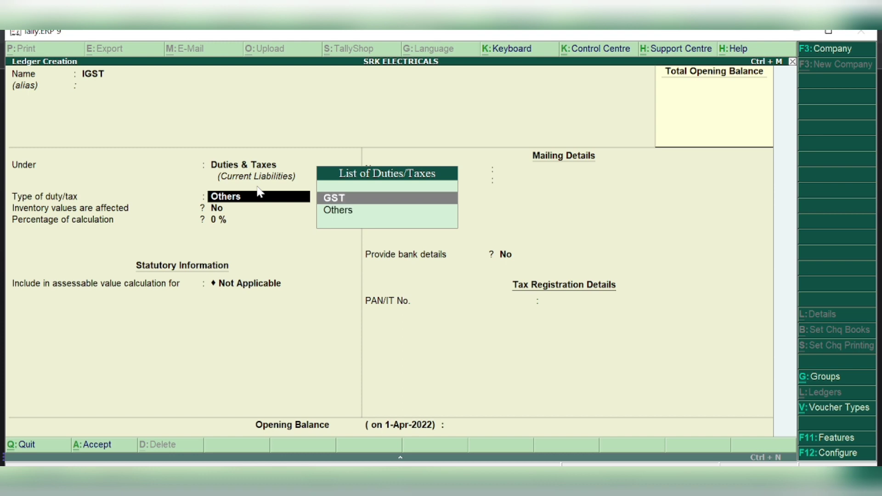
pyautogui.press('Return')
pyautogui.press('Down')
pyautogui.press('Down')
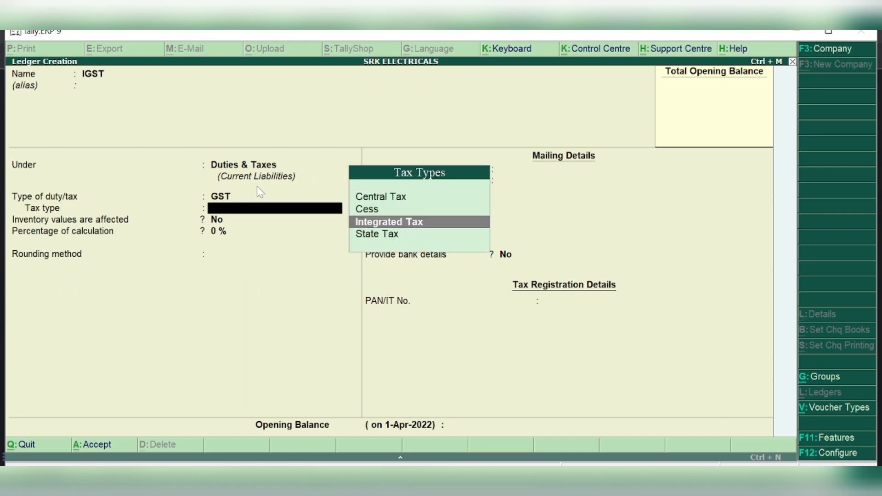
pyautogui.press('Return')
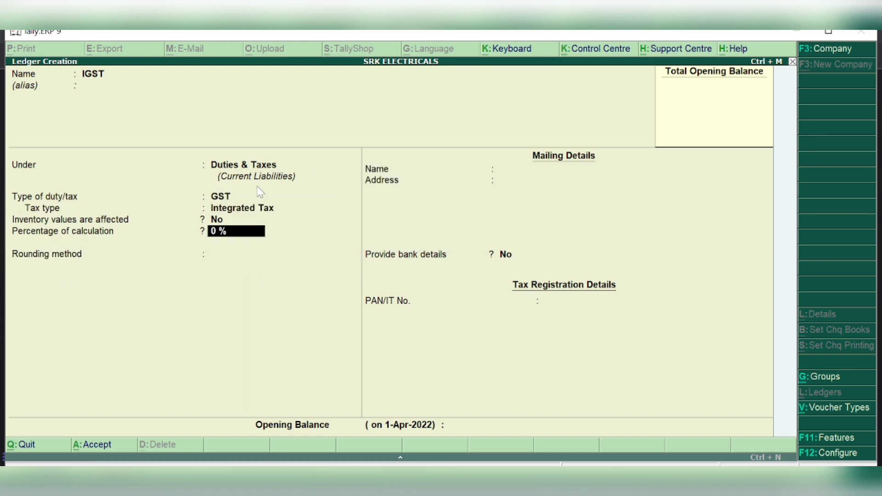
pyautogui.press('Return')
pyautogui.press('Return')
pyautogui.press('Return')
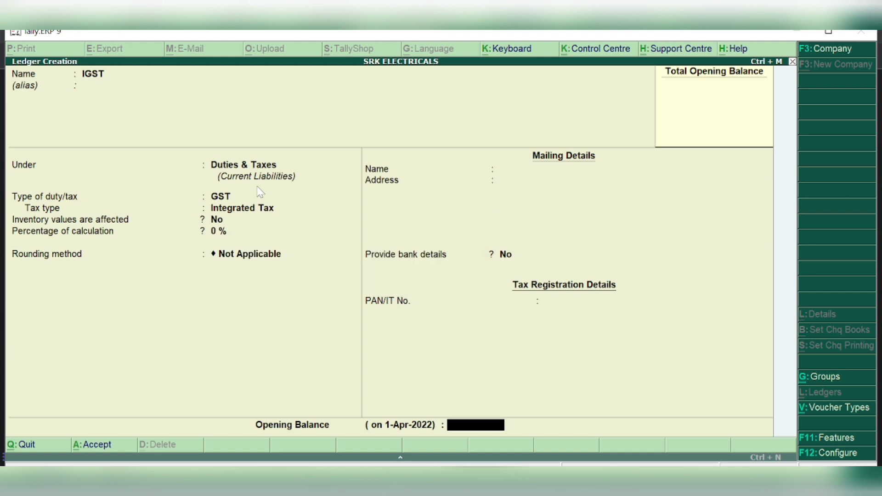
pyautogui.press('Return')
pyautogui.press('Return')
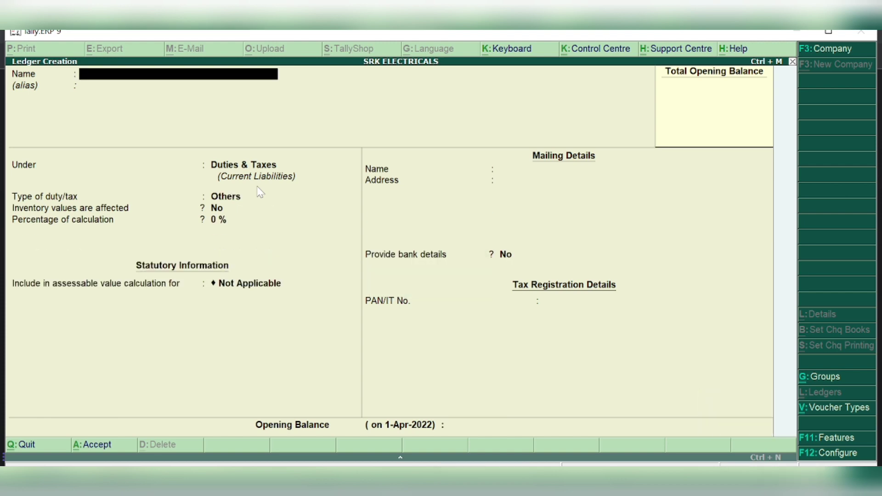
# Quit Ledger Creation and go to Inventory Info. > Units of Measure
pyautogui.press('Escape')
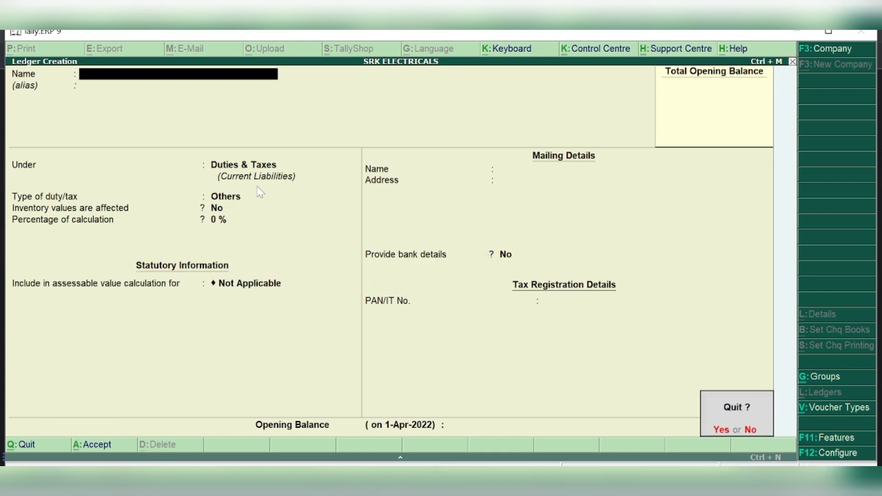
pyautogui.press('Return')
pyautogui.press('Escape')
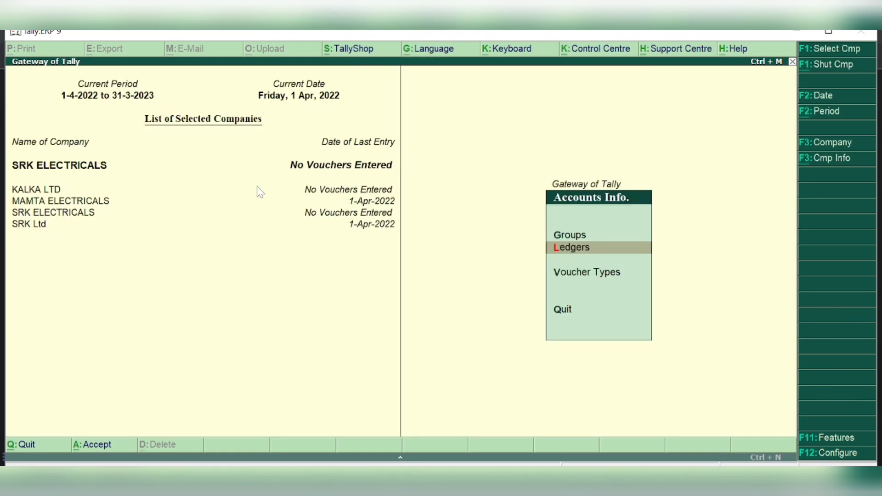
pyautogui.press('Escape')
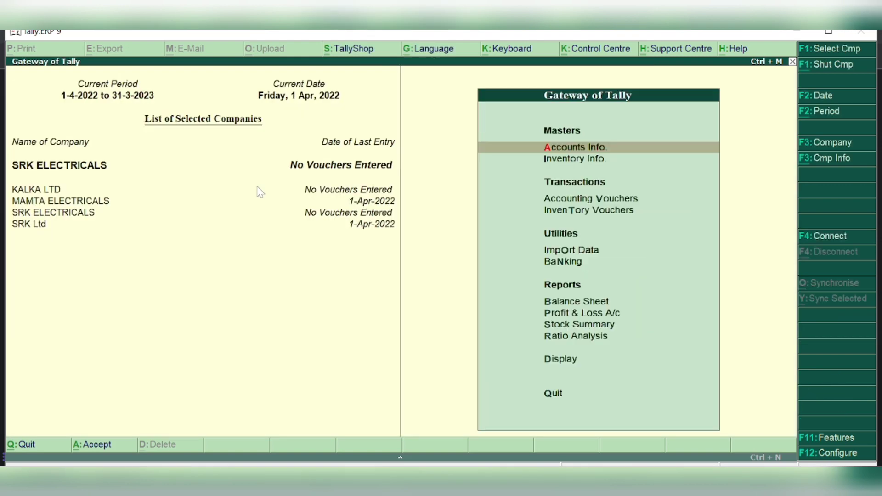
pyautogui.press('Down')
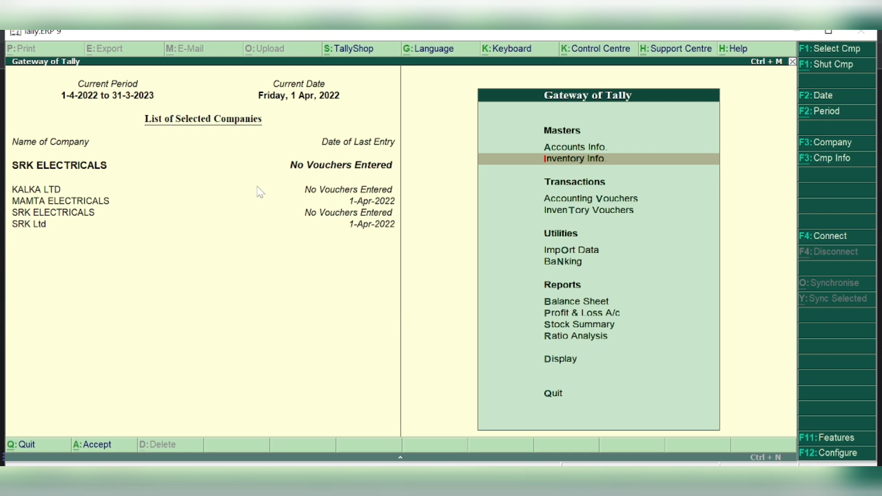
pyautogui.press('Return')
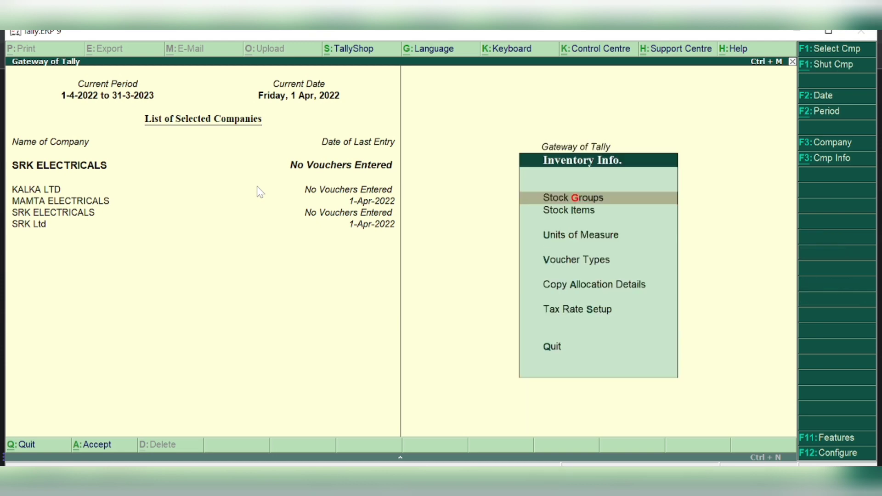
pyautogui.press('u')
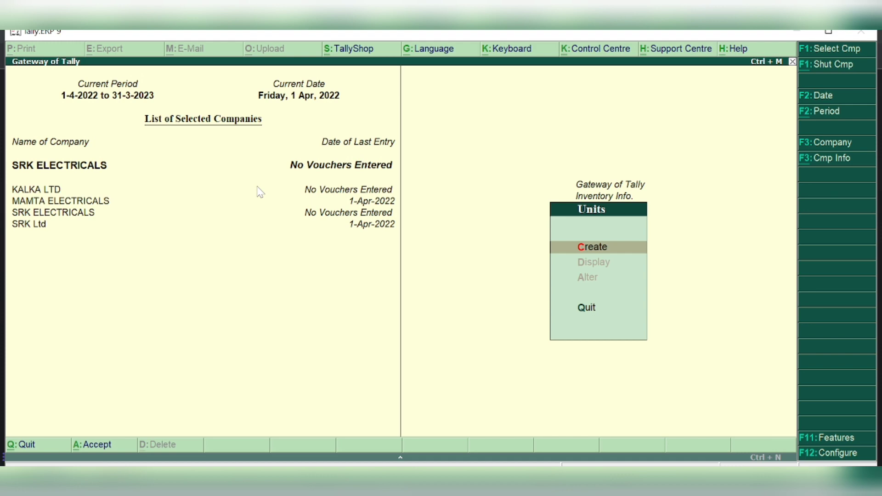
# Create simple unit PCS, formal name PIECES, UQC Not Applicable, then quit unit creation
pyautogui.write('c')
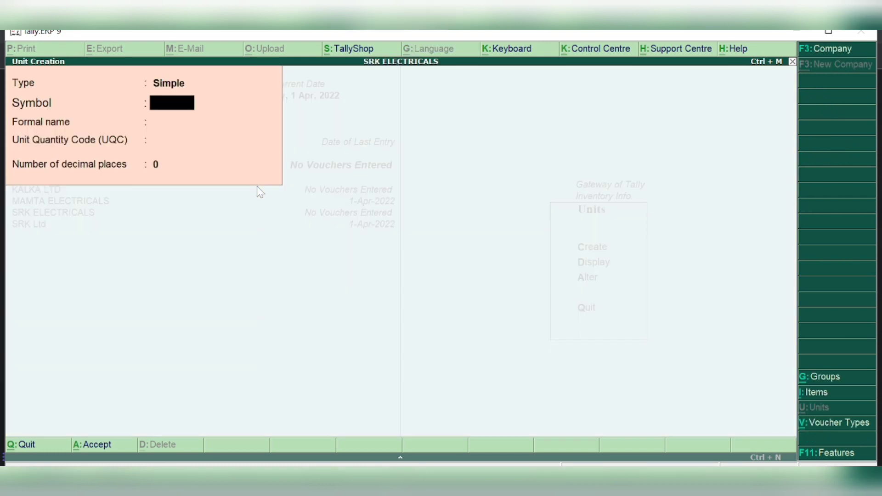
pyautogui.write('PCS')
pyautogui.press('Return')
pyautogui.write('PIECE')
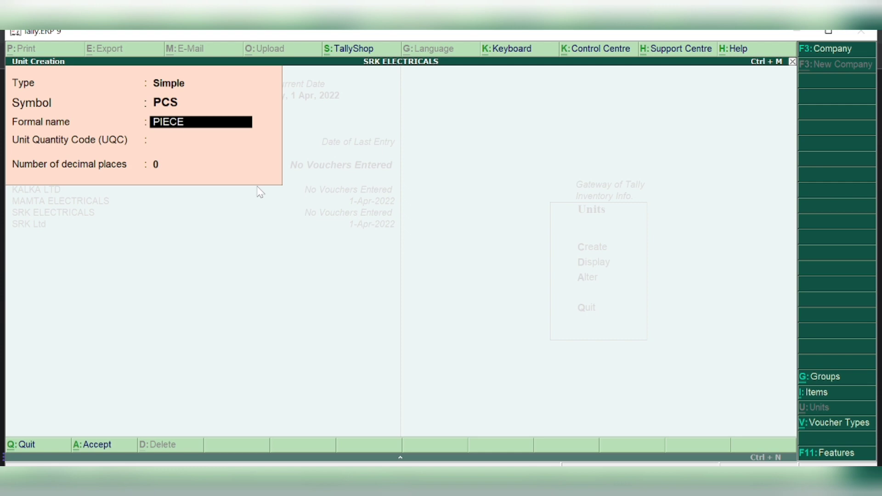
pyautogui.write('S')
pyautogui.press('Return')
pyautogui.press('Return')
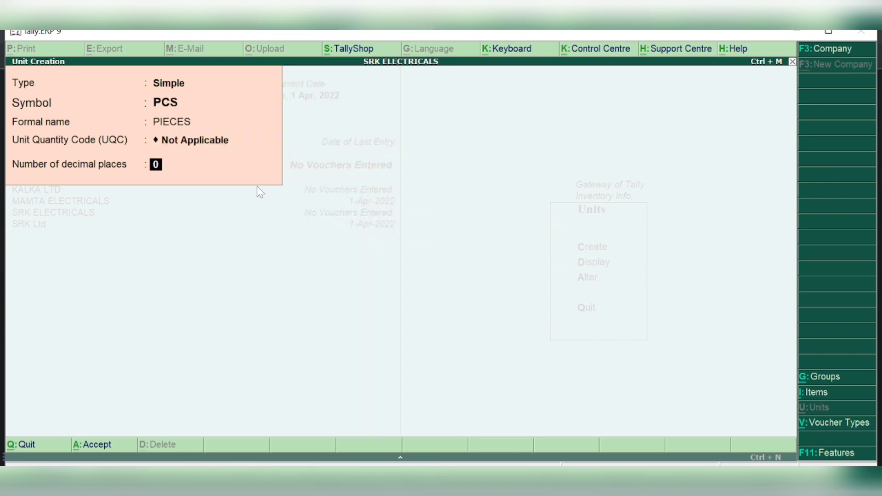
pyautogui.press('Return')
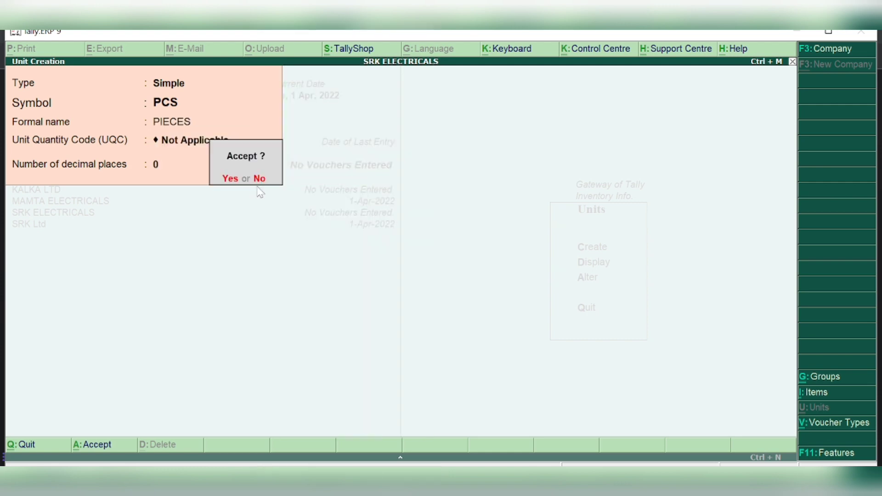
pyautogui.press('Return')
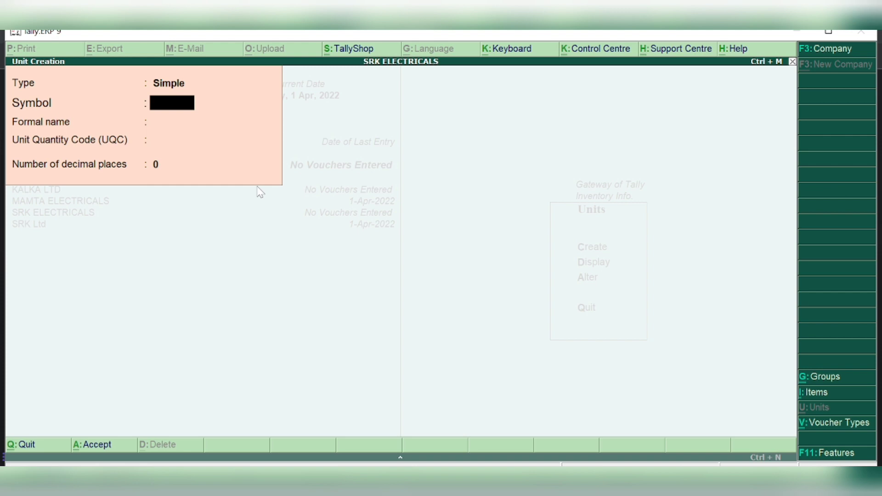
pyautogui.press('Escape')
pyautogui.press('Return')
pyautogui.press('Escape')
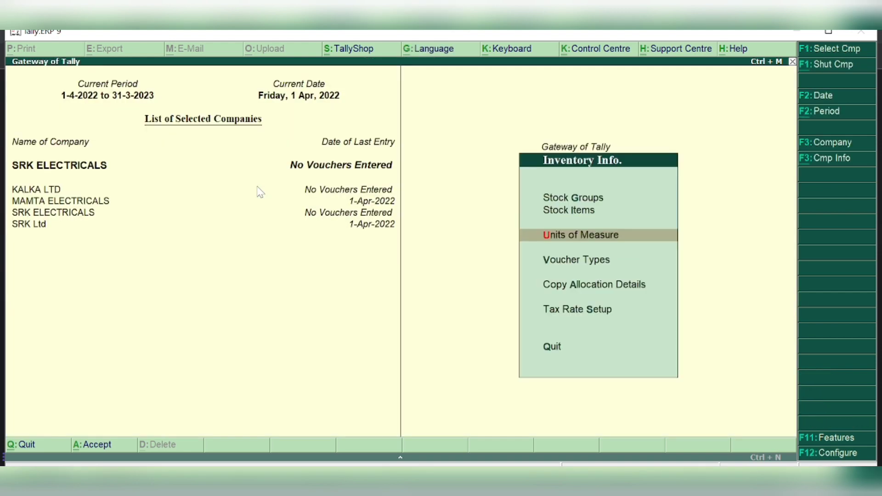
# Create stock item TELEVISON with unit PCS and Set/alter GST Details set to Yes
pyautogui.press('i')
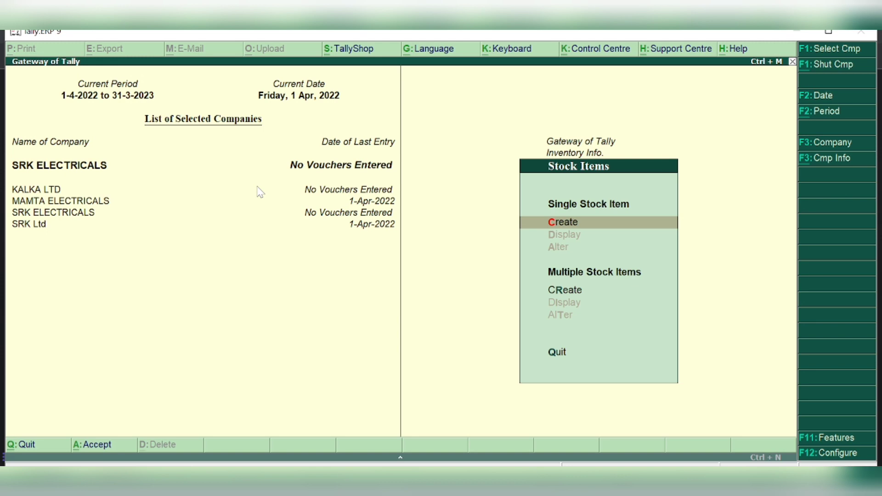
pyautogui.press('c')
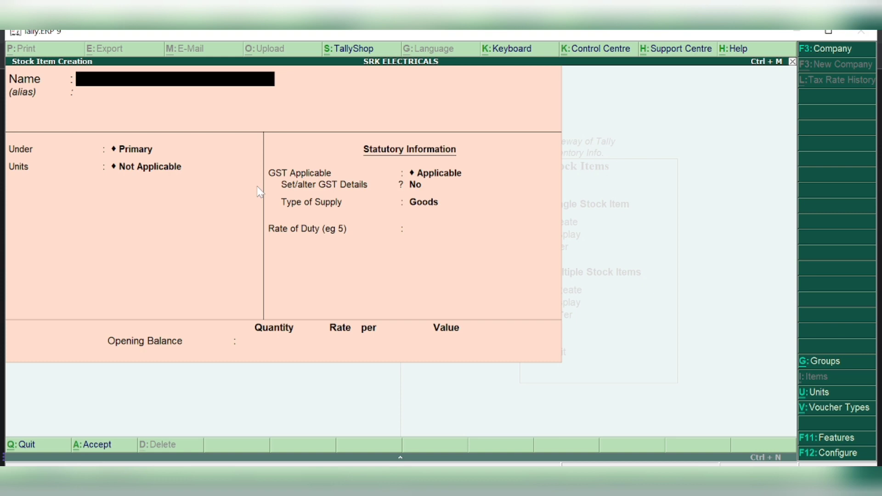
pyautogui.write('TELEVISO')
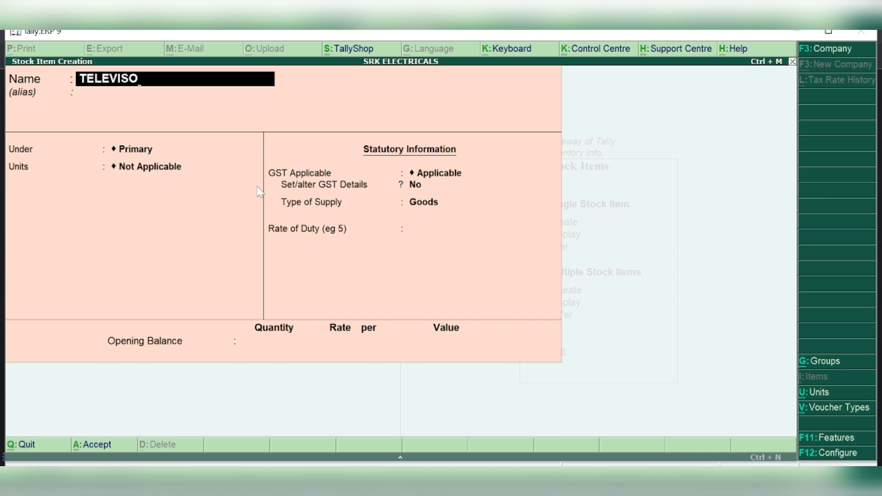
pyautogui.write('N')
pyautogui.press('Return')
pyautogui.press('Return')
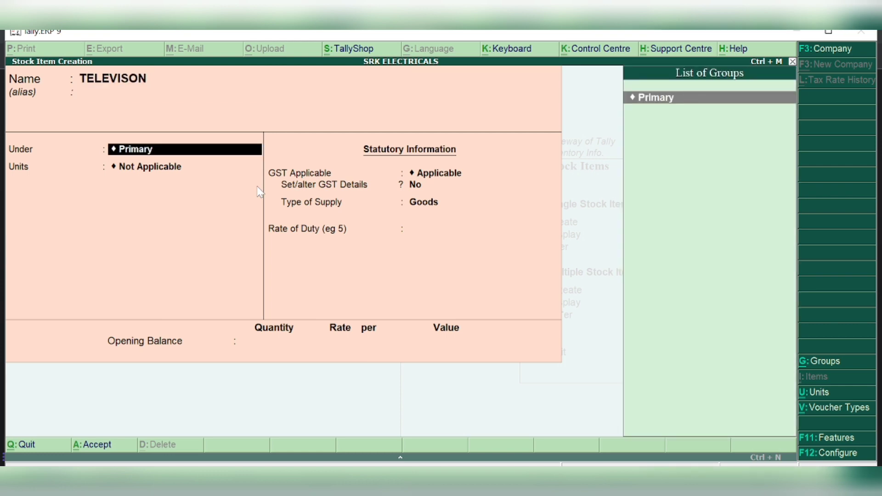
pyautogui.press('Return')
pyautogui.press('Down')
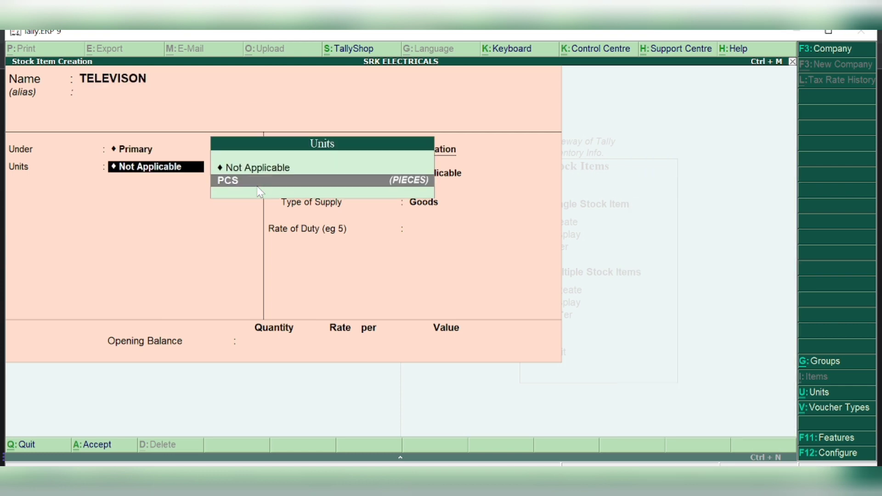
pyautogui.press('Return')
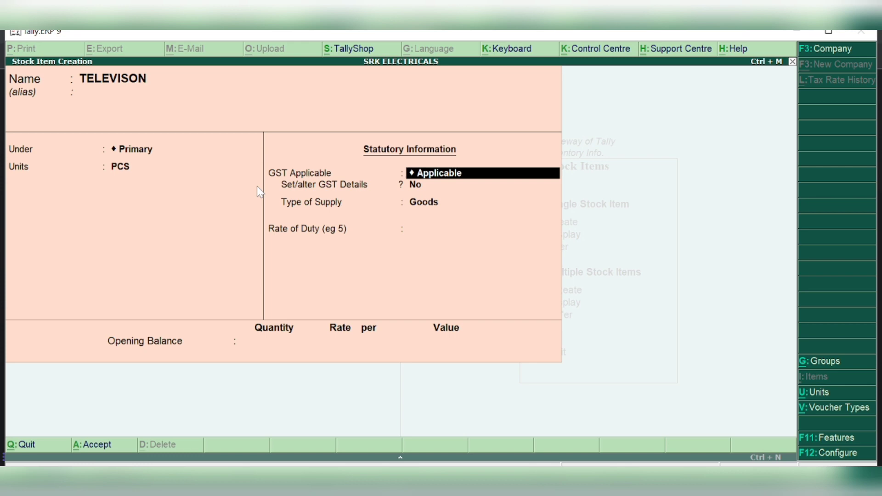
pyautogui.press('Return')
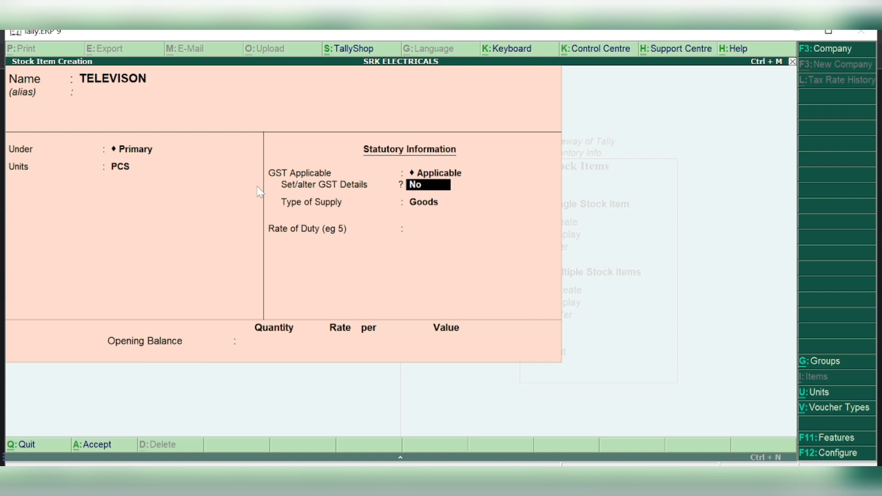
pyautogui.write('Y')
pyautogui.press('Return')
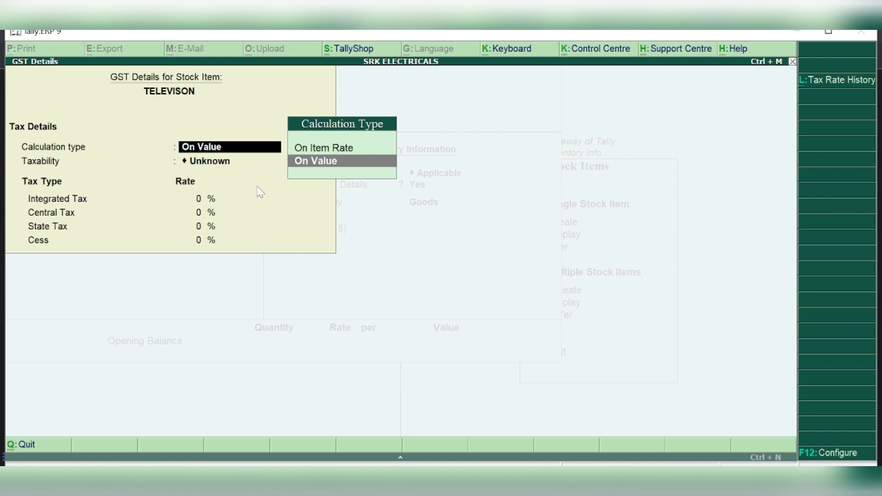
# Keep calculation type On Value and set TELEVISON's taxability to Taxable
pyautogui.click(326, 167)
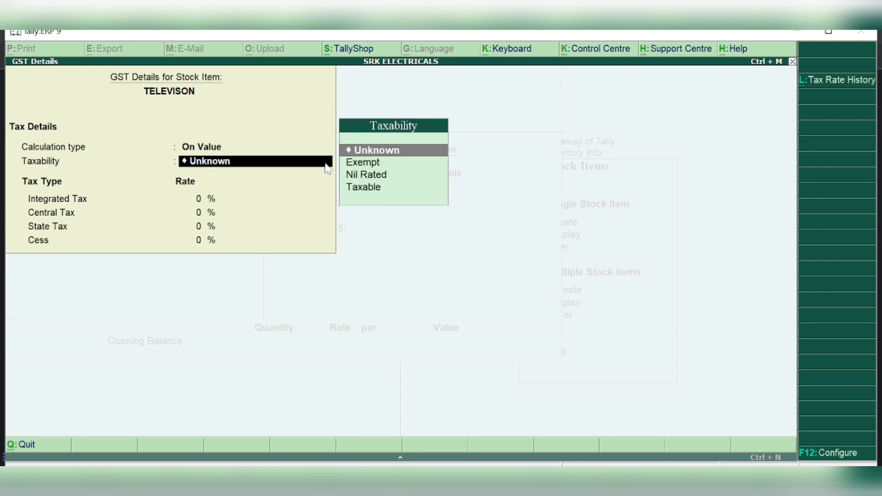
pyautogui.press('Down')
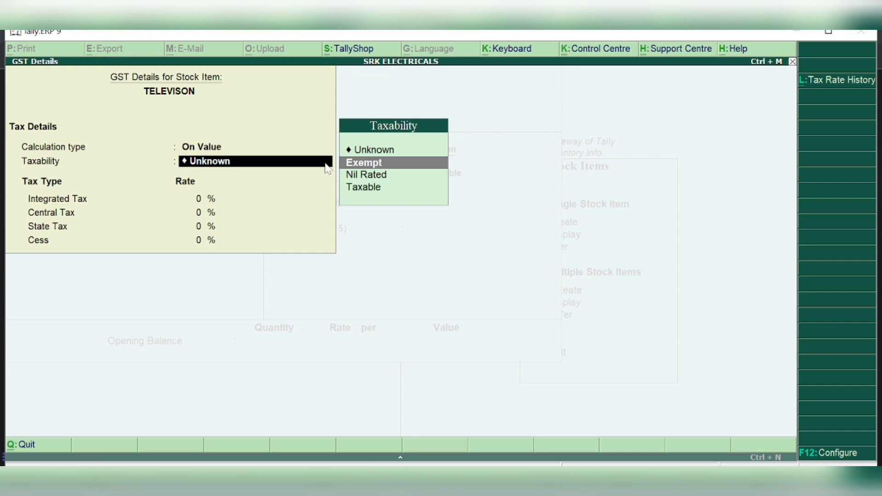
pyautogui.press('Down')
pyautogui.press('Down')
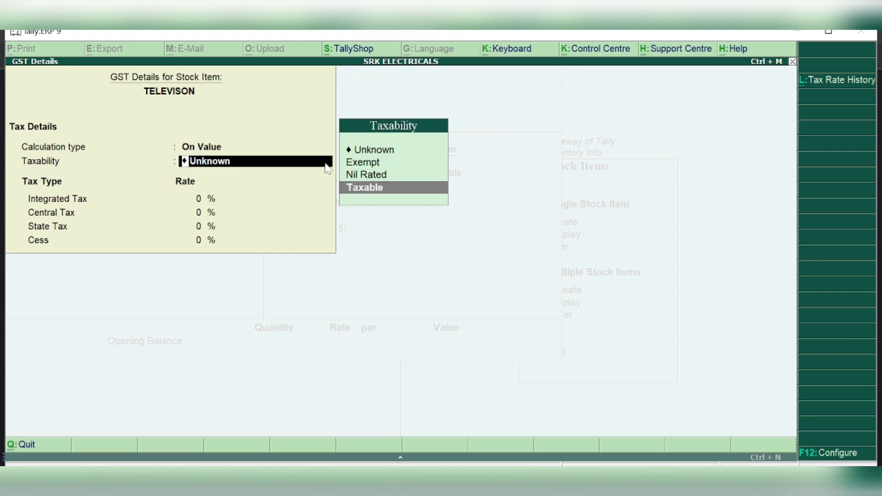
pyautogui.press('Return')
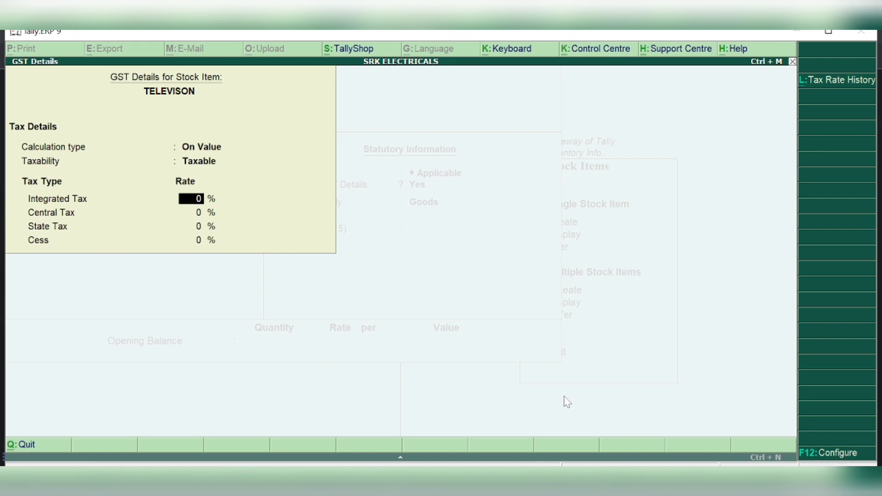
# Turn on 'Show all GST tax types' in F12 Configure and keep On Value calculation
pyautogui.click(827, 455)
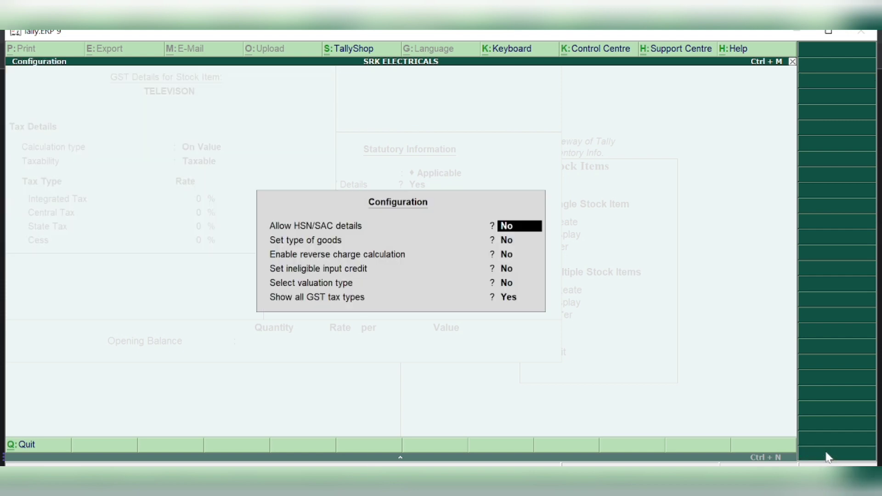
pyautogui.click(510, 298)
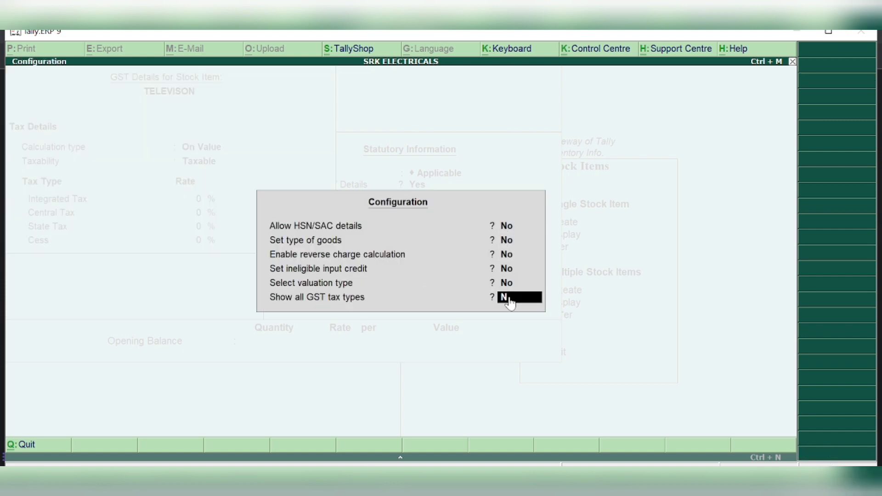
pyautogui.press('Return')
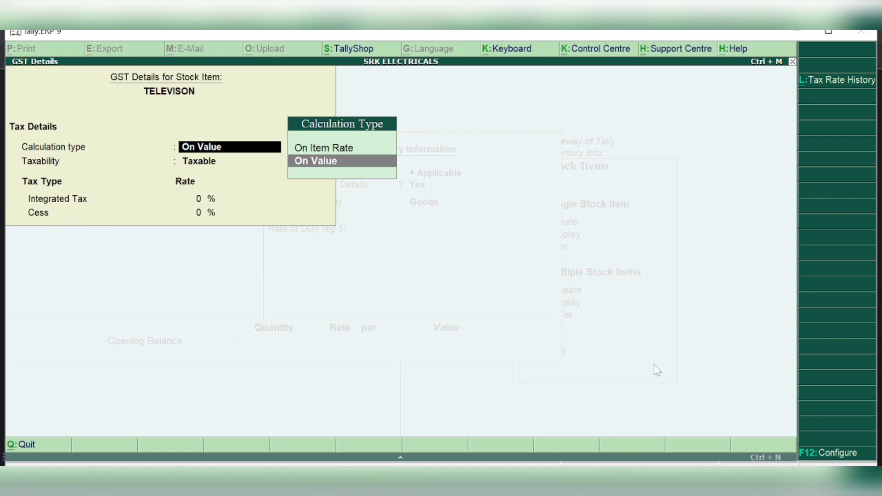
pyautogui.click(830, 454)
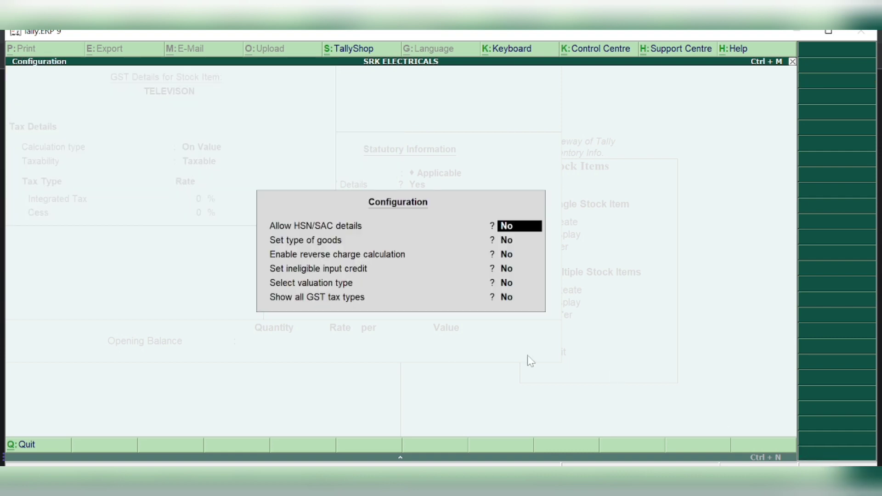
pyautogui.press('Return')
pyautogui.press('Return')
pyautogui.press('Return')
pyautogui.press('Return')
pyautogui.press('Return')
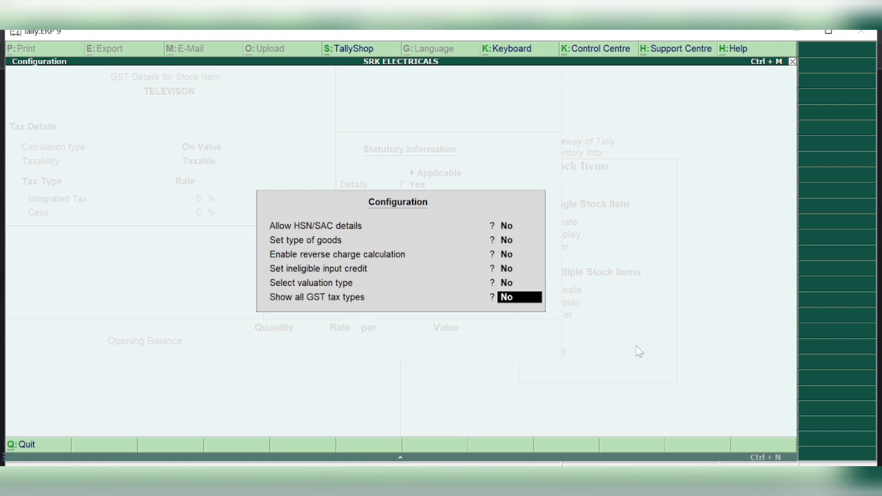
pyautogui.write('y')
pyautogui.press('Return')
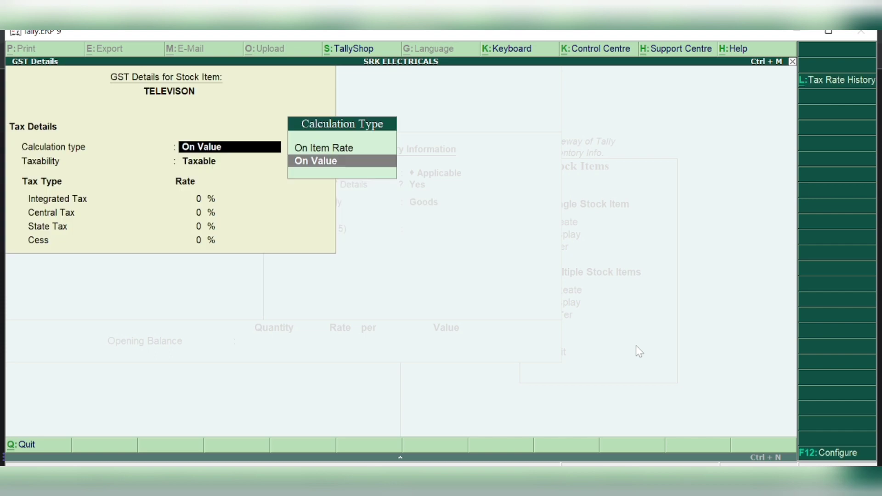
pyautogui.press('Return')
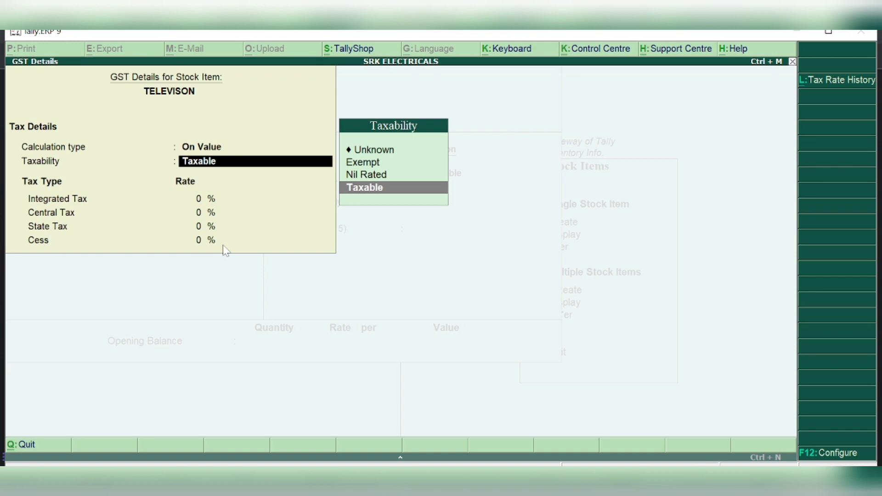
# Make TELEVISON Taxable at 18% integrated (9% central, 9% state), Goods, duty 0, and save it
pyautogui.press('Return')
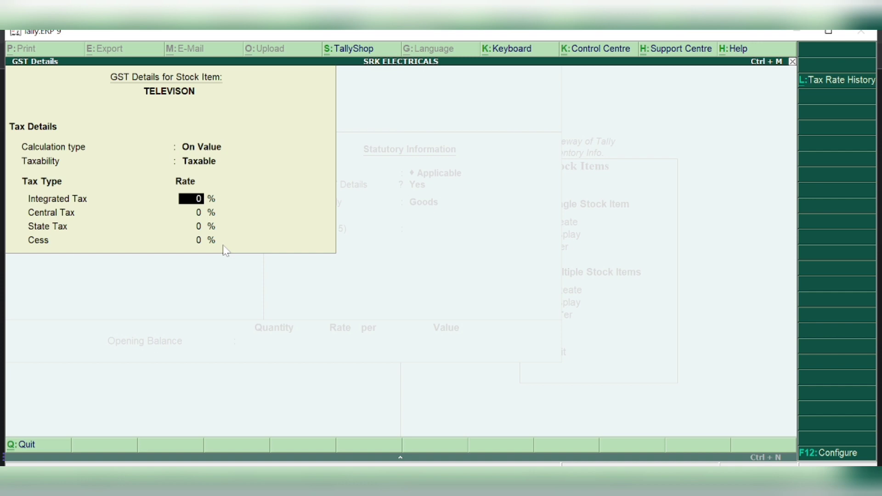
pyautogui.write('18')
pyautogui.press('Return')
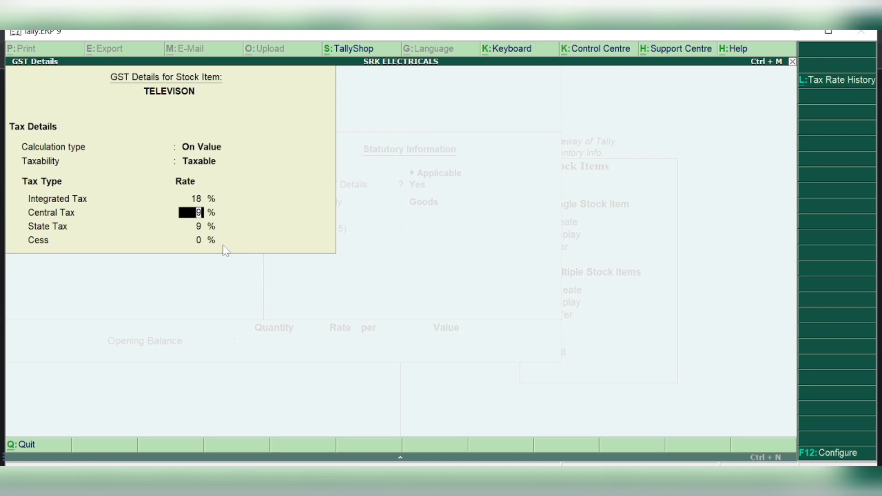
pyautogui.press('Return')
pyautogui.press('Return')
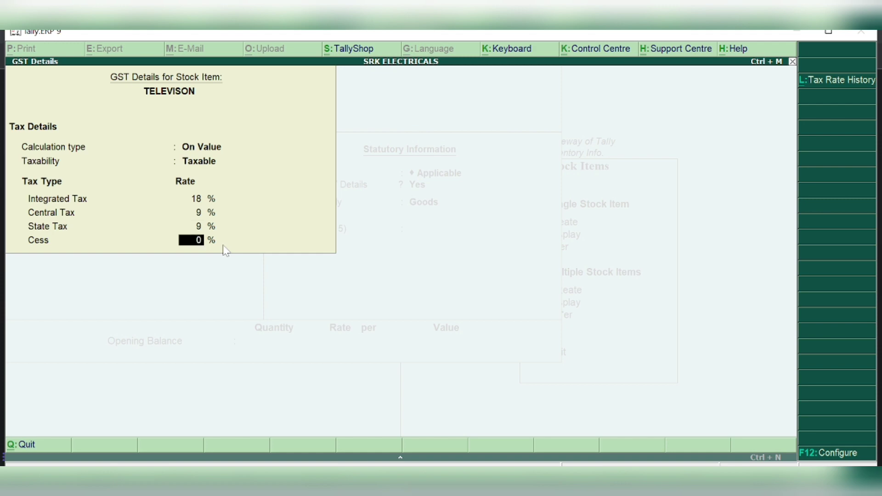
pyautogui.press('Return')
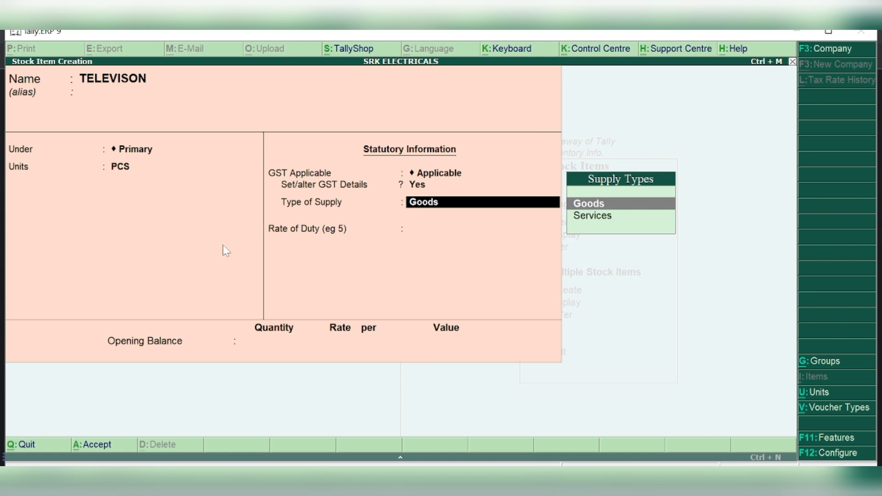
pyautogui.press('Return')
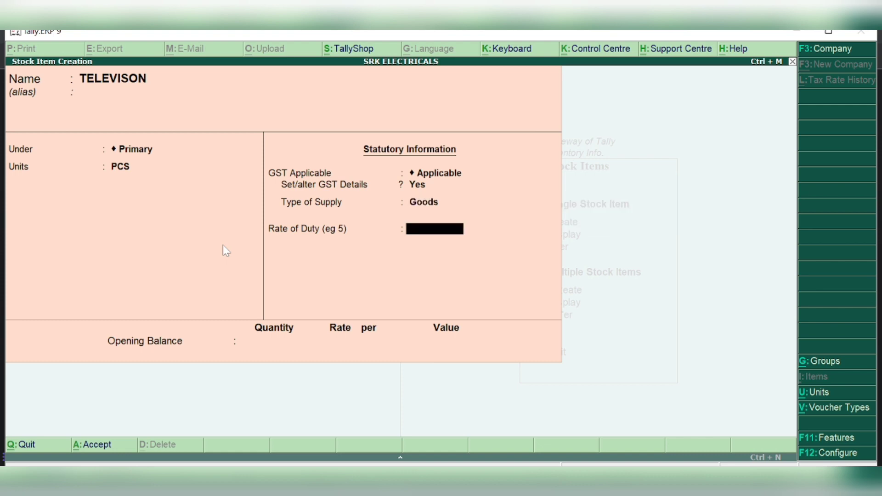
pyautogui.press('Return')
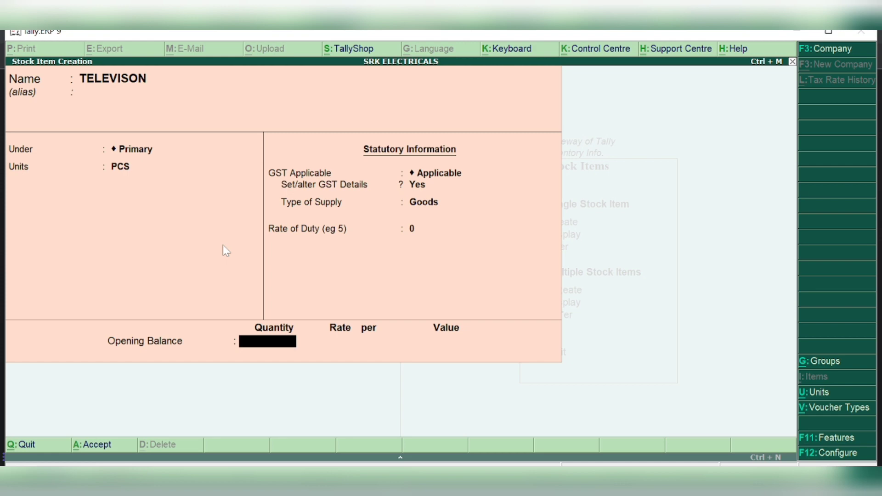
pyautogui.press('Return')
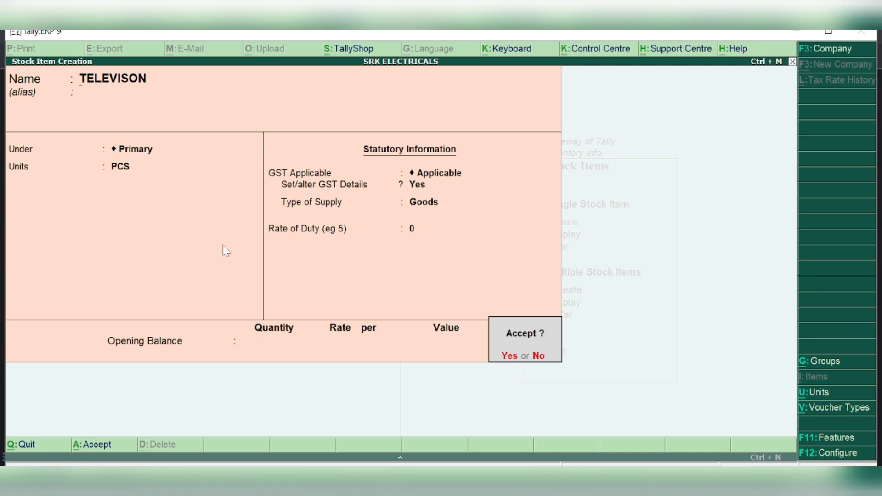
pyautogui.press('Return')
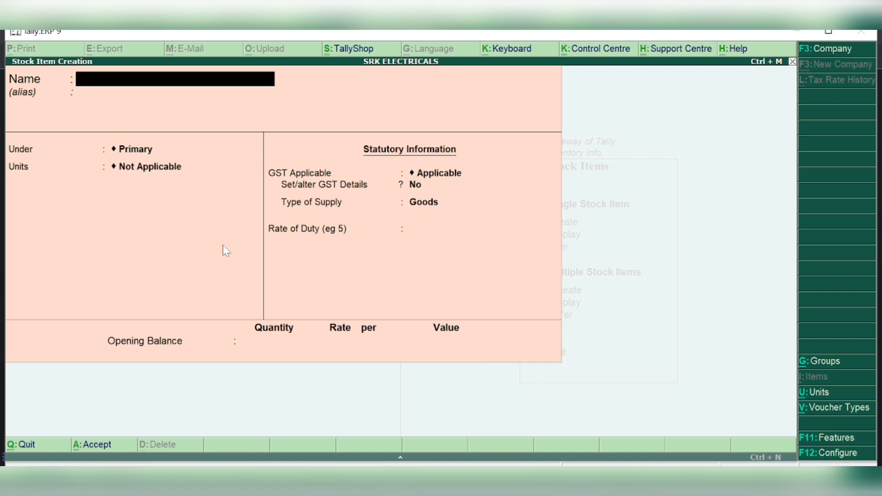
# Create stock item MOBILE PHONE under Primary in PCS with GST details enabled
pyautogui.write('MOBILE')
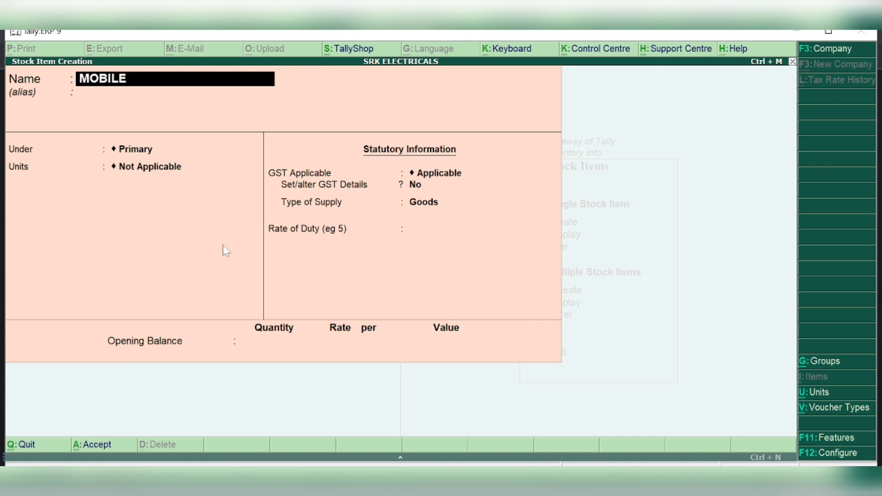
pyautogui.write(' PHONE')
pyautogui.press('Return')
pyautogui.press('Return')
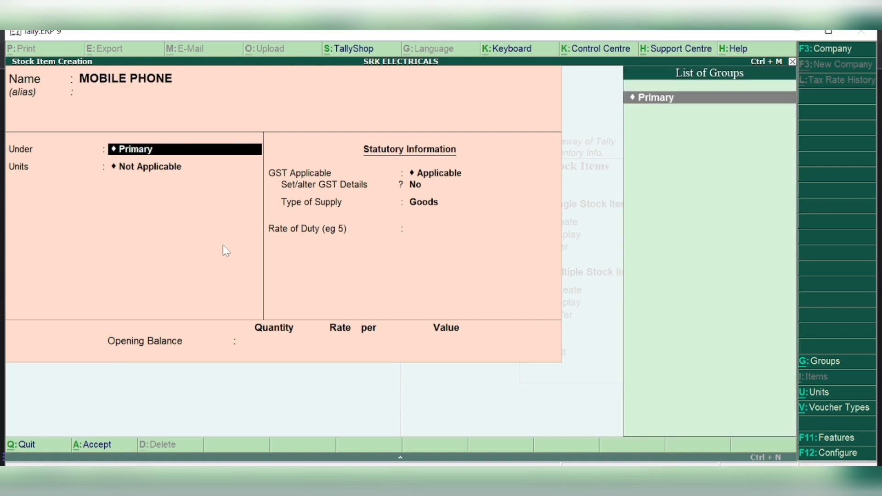
pyautogui.press('Return')
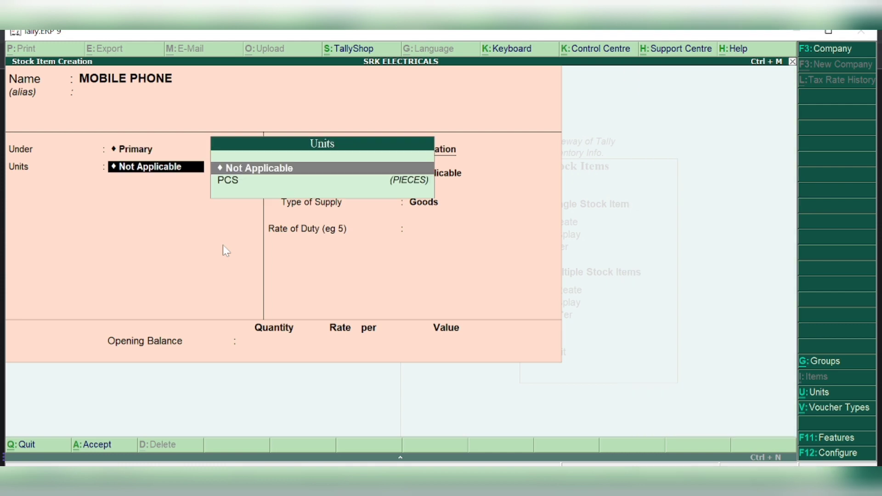
pyautogui.press('Down')
pyautogui.press('Return')
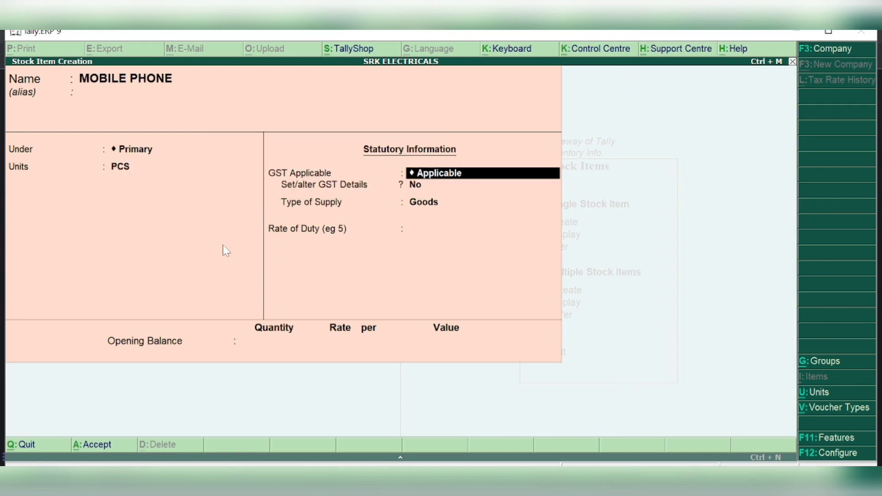
pyautogui.press('Return')
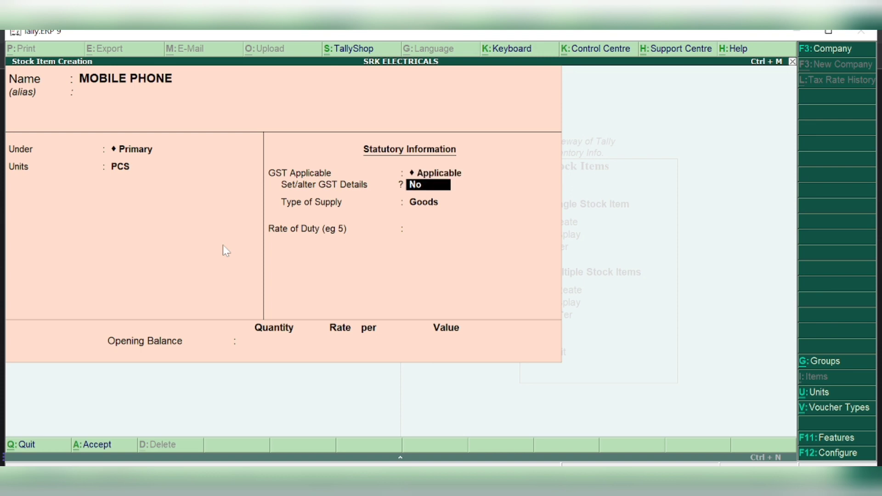
pyautogui.write('Y')
pyautogui.press('Return')
pyautogui.press('Return')
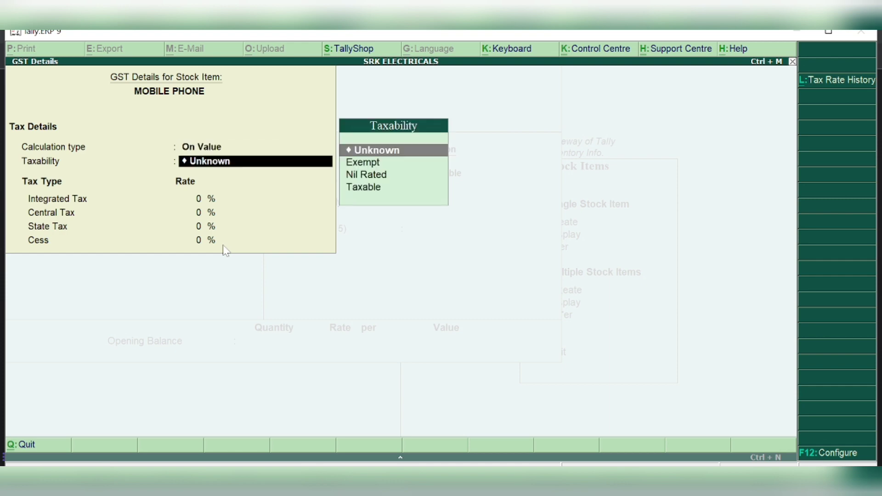
# Make MOBILE PHONE Taxable Goods at 18% IGST (9% CGST, 9% SGST), save it, and enter MOTOR PUMPS
pyautogui.press('Down')
pyautogui.press('Down')
pyautogui.press('Down')
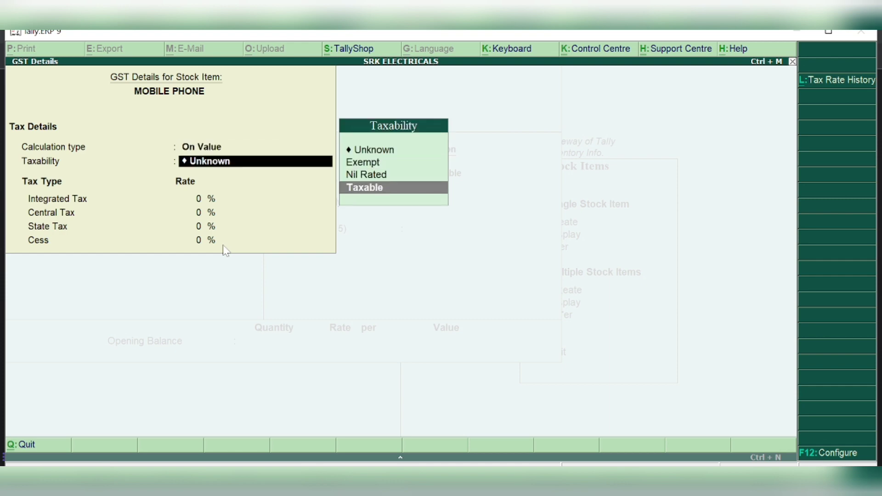
pyautogui.press('Return')
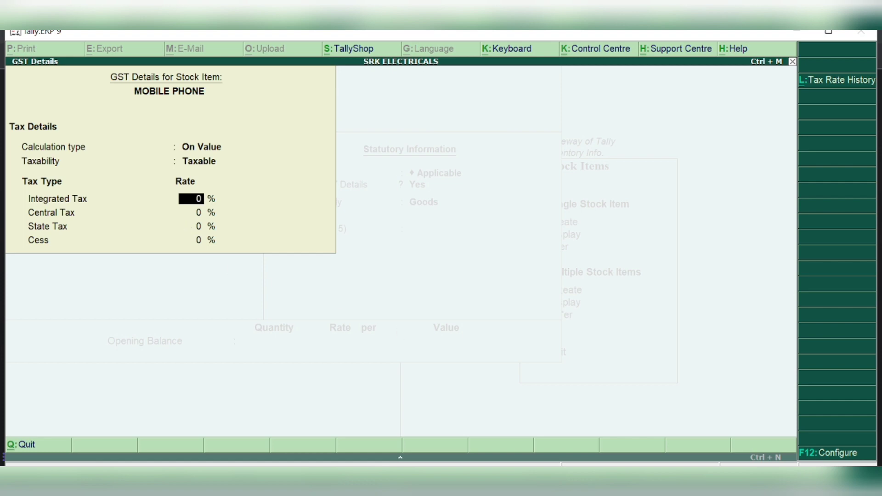
pyautogui.click(841, 455)
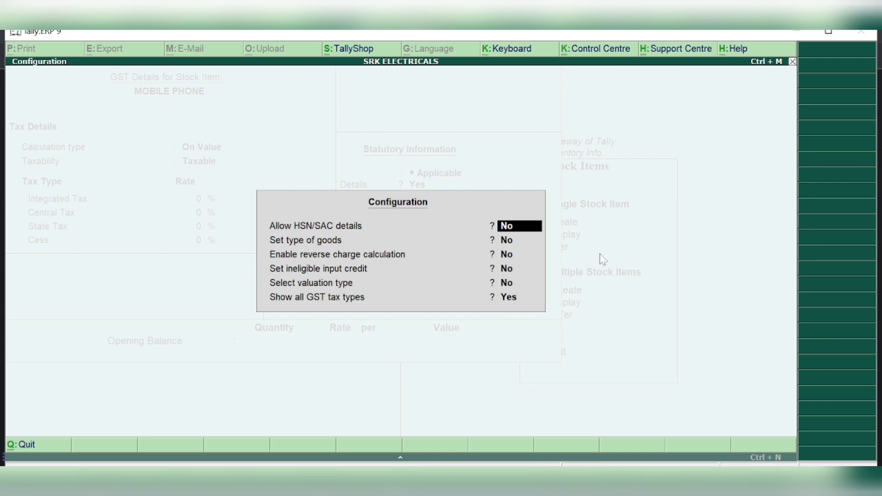
pyautogui.press('Escape')
pyautogui.press('Escape')
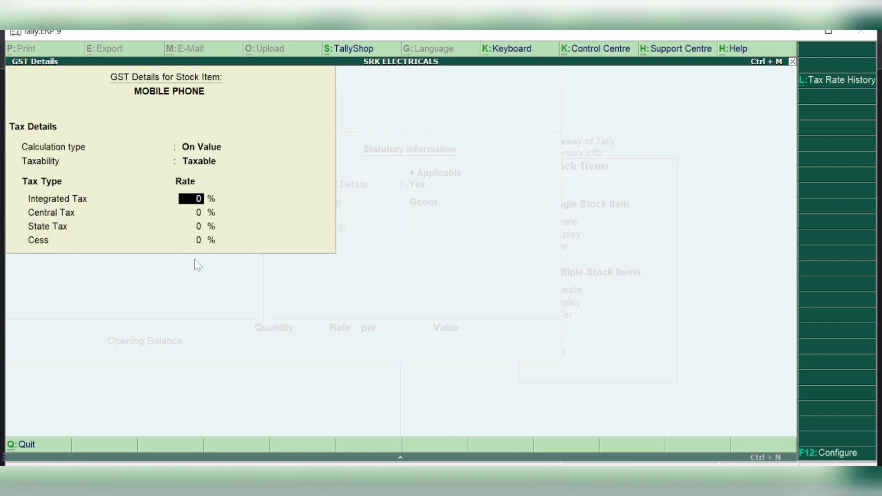
pyautogui.write('18')
pyautogui.press('Return')
pyautogui.write('9')
pyautogui.press('Return')
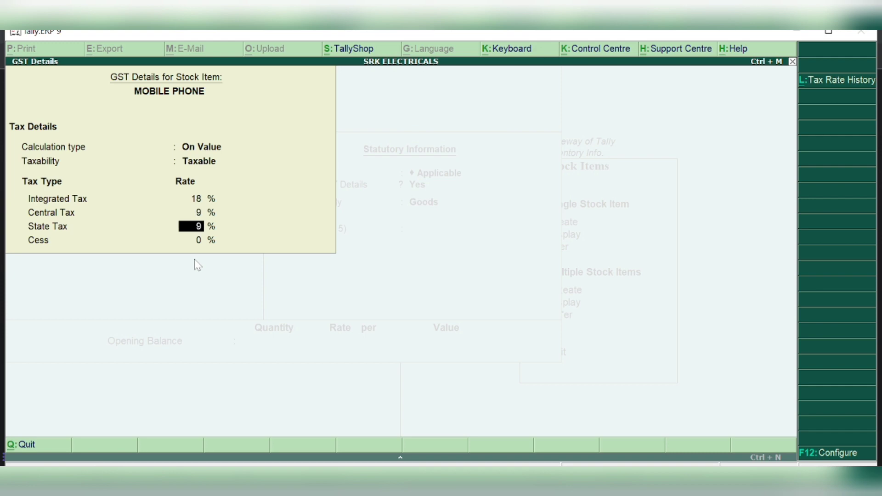
pyautogui.write('9')
pyautogui.press('Return')
pyautogui.press('Return')
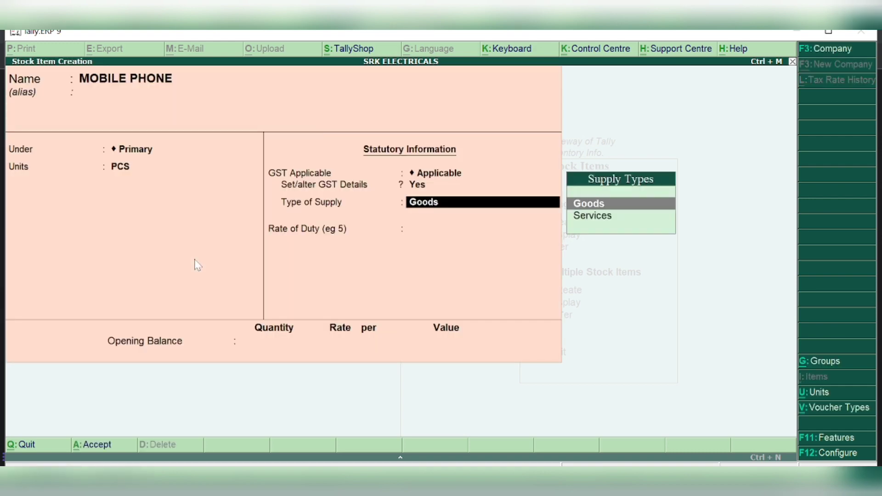
pyautogui.press('Return')
pyautogui.press('Return')
pyautogui.press('Return')
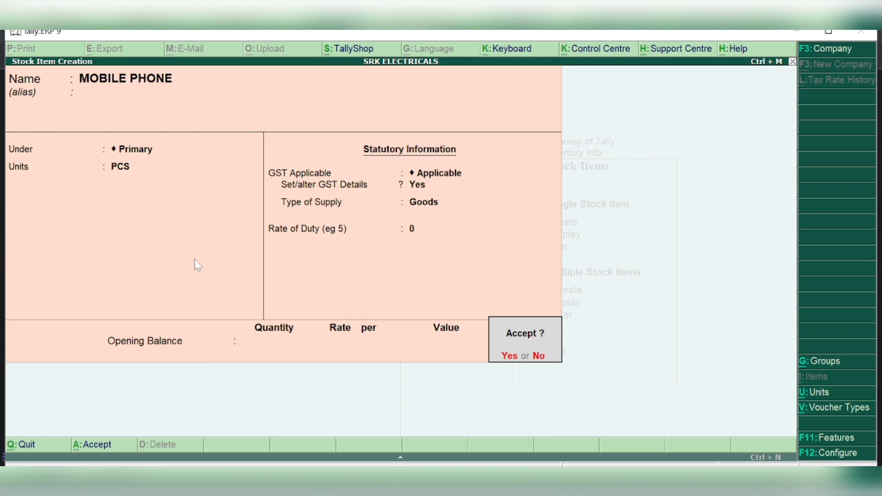
pyautogui.write('y')
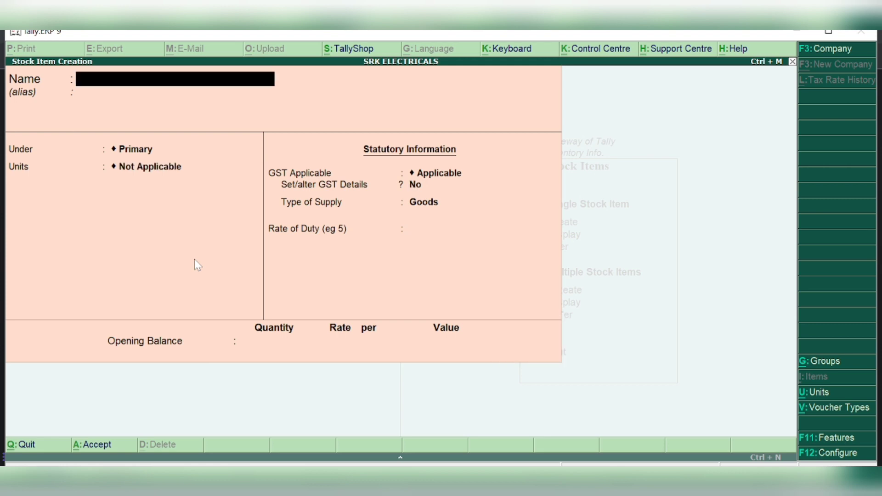
pyautogui.write('MOTOR P')
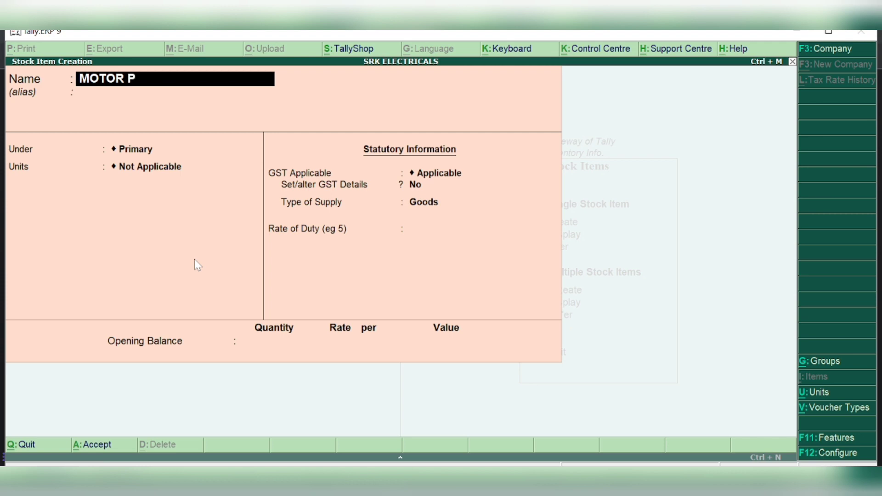
pyautogui.write('UMPS')
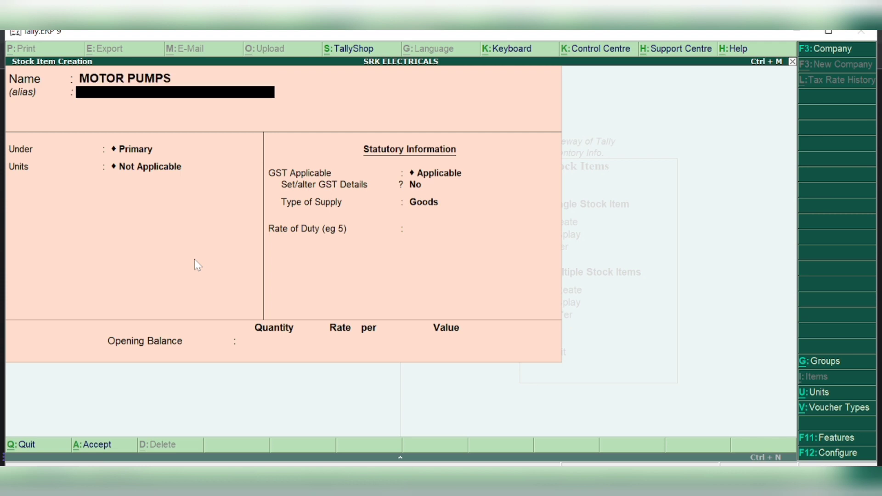
# Put MOTOR PUMPS under Primary in PCS with GST details enabled
pyautogui.press('Return')
pyautogui.press('Return')
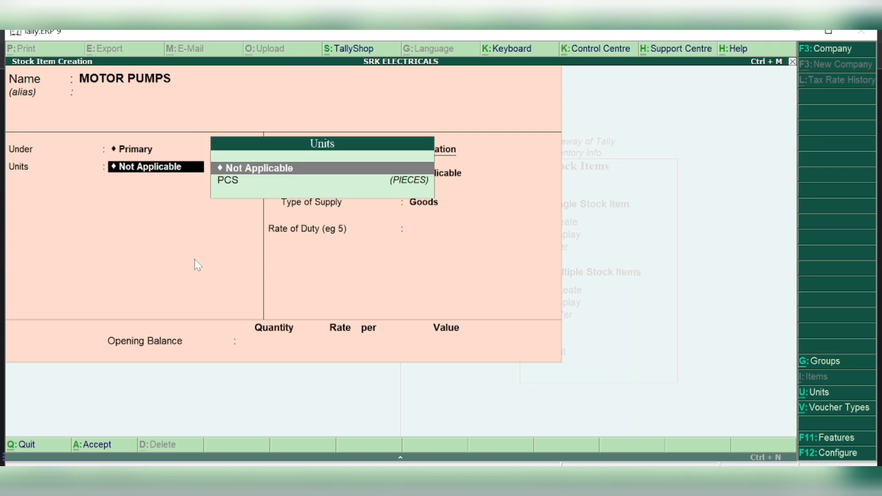
pyautogui.press('Down')
pyautogui.press('Return')
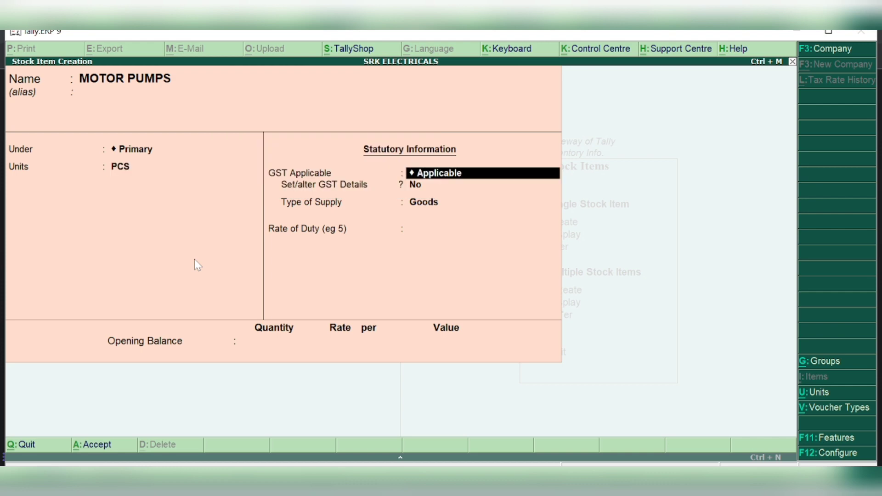
pyautogui.press('Return')
pyautogui.write('Y')
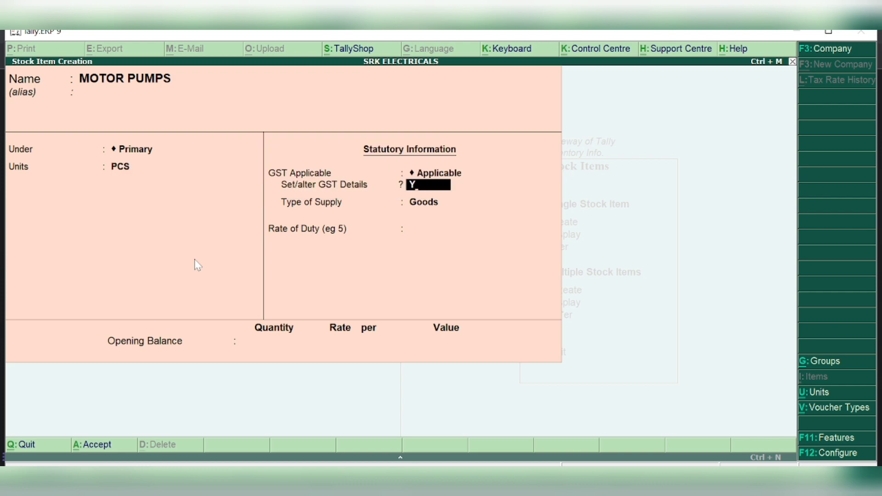
pyautogui.press('Return')
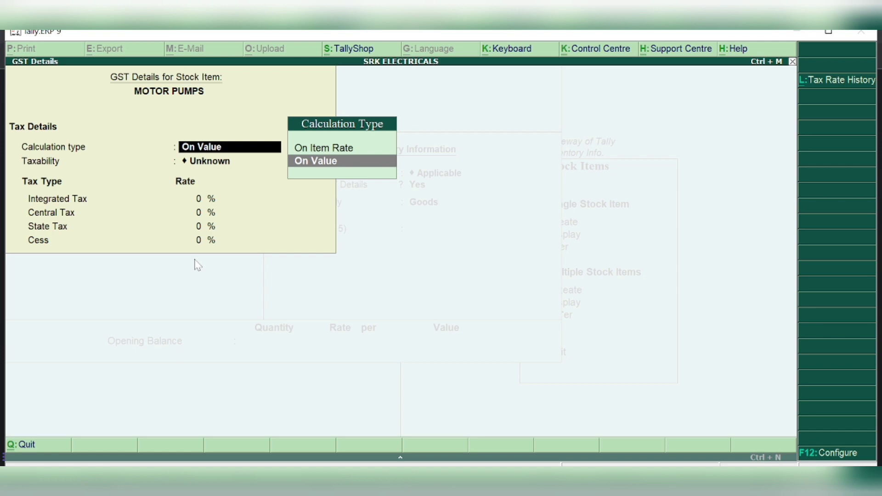
# Make MOTOR PUMPS Taxable On Value at 12% integrated (6% central, 6% state), Goods, and save it
pyautogui.press('Return')
pyautogui.press('Down')
pyautogui.press('Down')
pyautogui.press('Down')
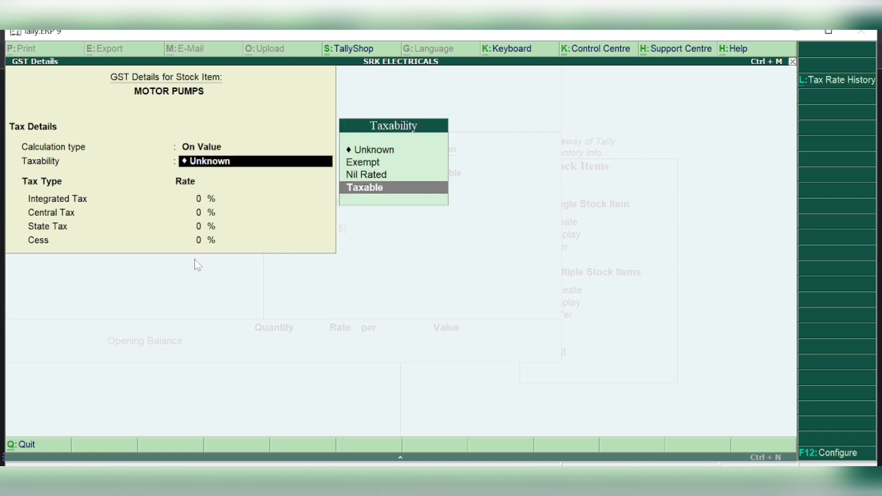
pyautogui.press('Return')
pyautogui.write('12')
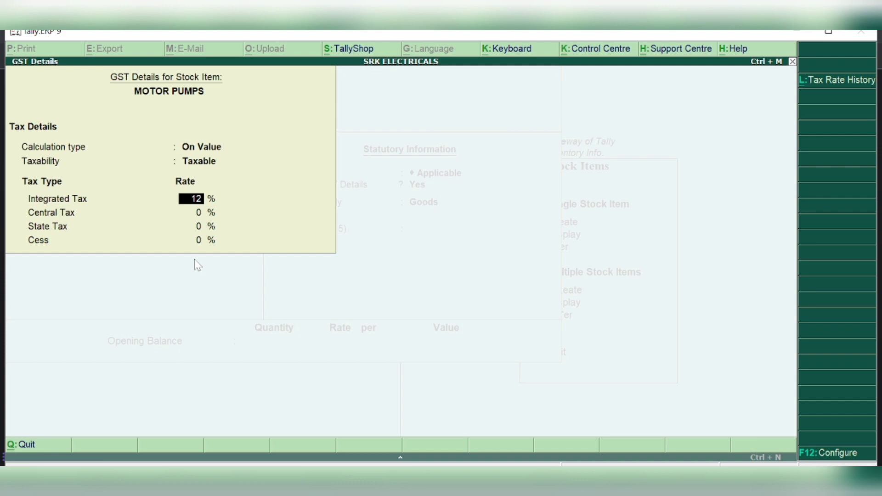
pyautogui.press('Return')
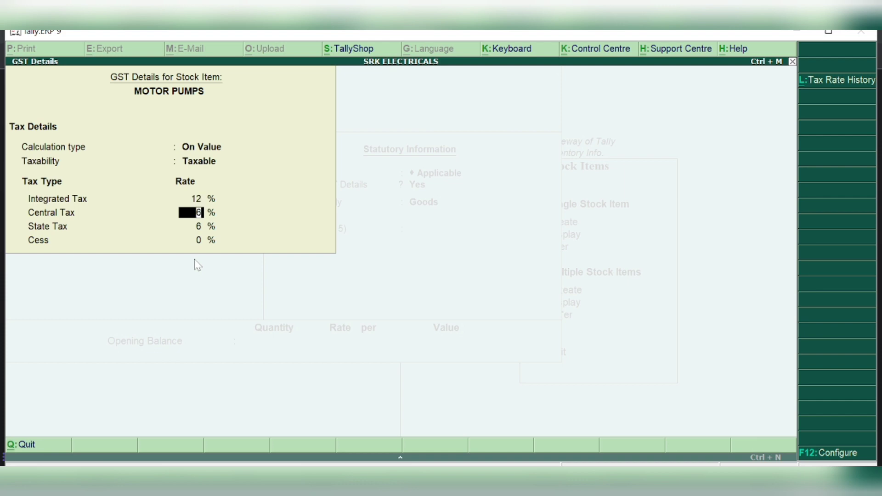
pyautogui.press('Return')
pyautogui.press('Return')
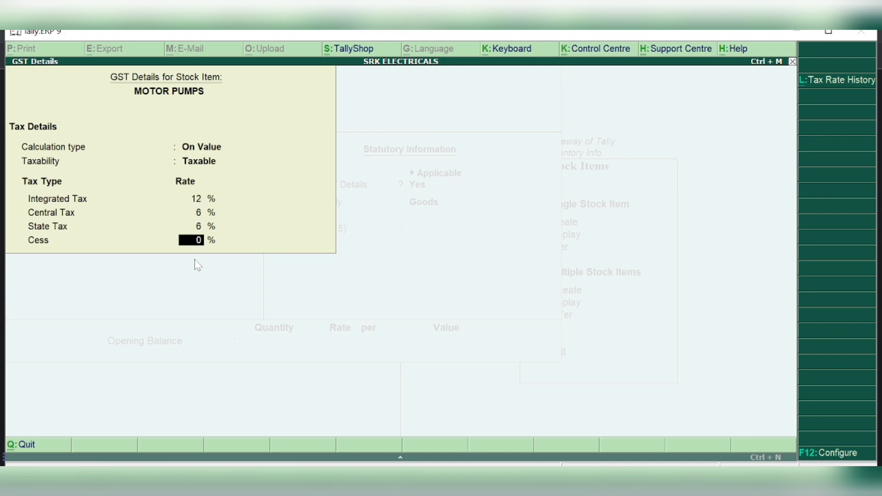
pyautogui.press('Return')
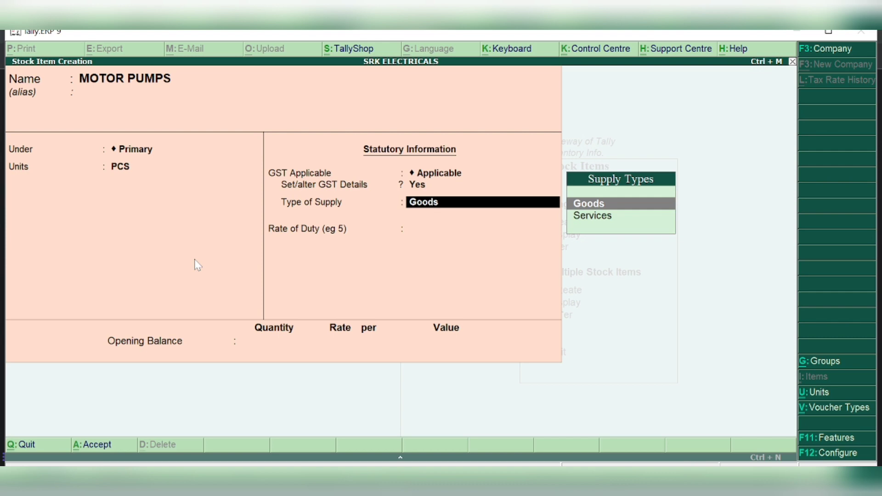
pyautogui.press('Return')
pyautogui.press('Return')
pyautogui.press('Return')
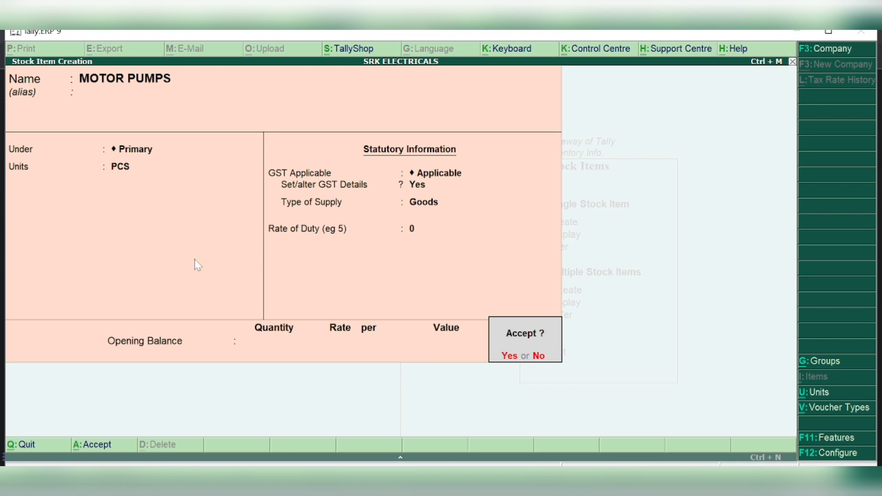
pyautogui.press('Return')
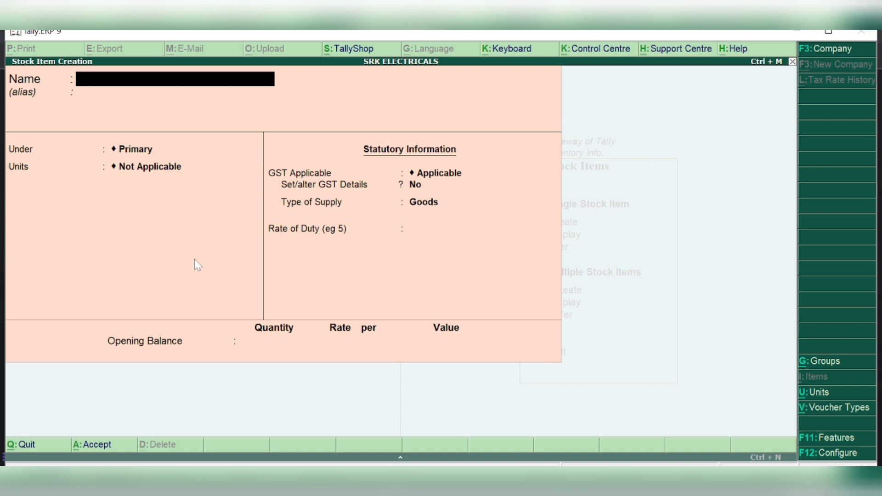
# Quit stock item creation and open a new Purchase voucher from Accounting Vouchers
pyautogui.press('Escape')
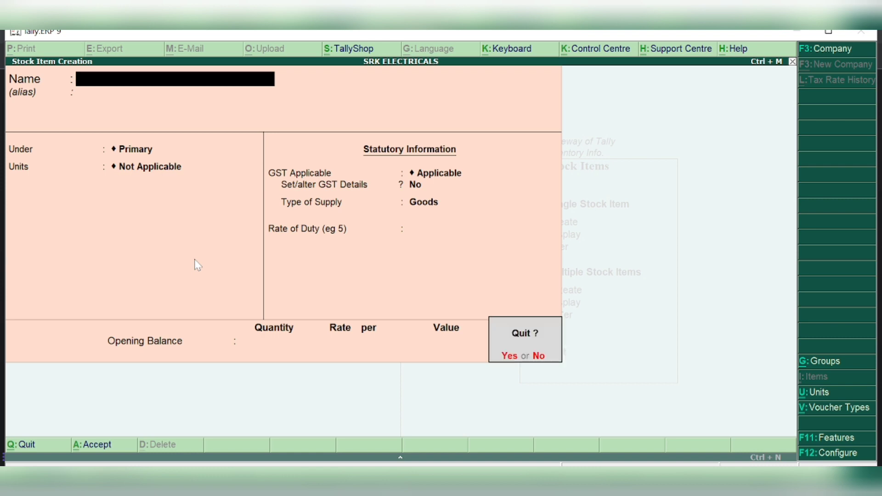
pyautogui.press('Return')
pyautogui.press('Escape')
pyautogui.press('Escape')
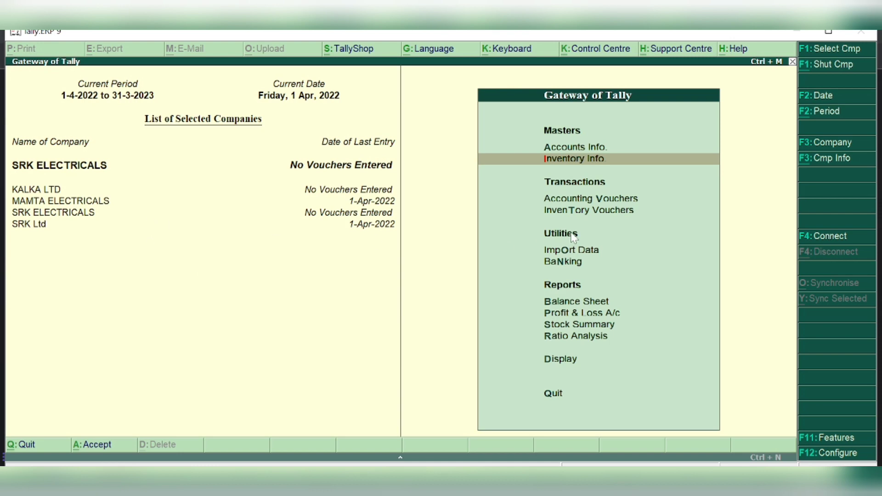
pyautogui.click(586, 201)
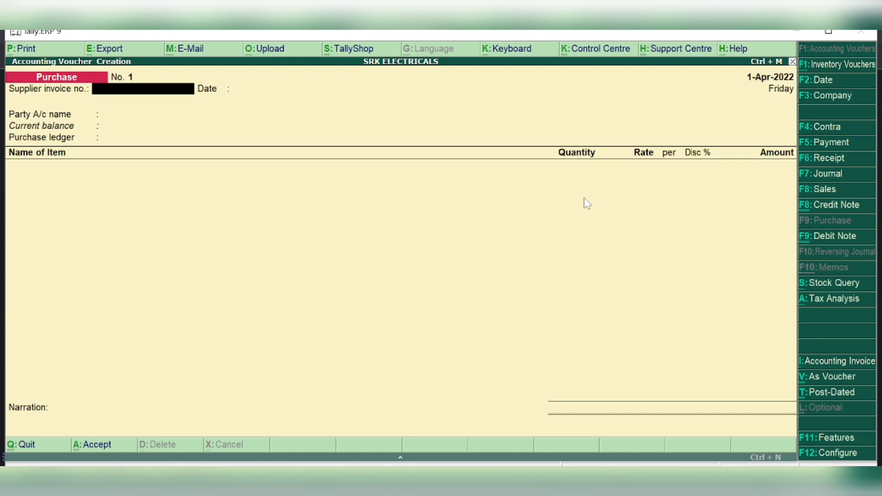
# Switch to a Receipt voucher and enter CAPITAL as the credit ledger
pyautogui.click(826, 161)
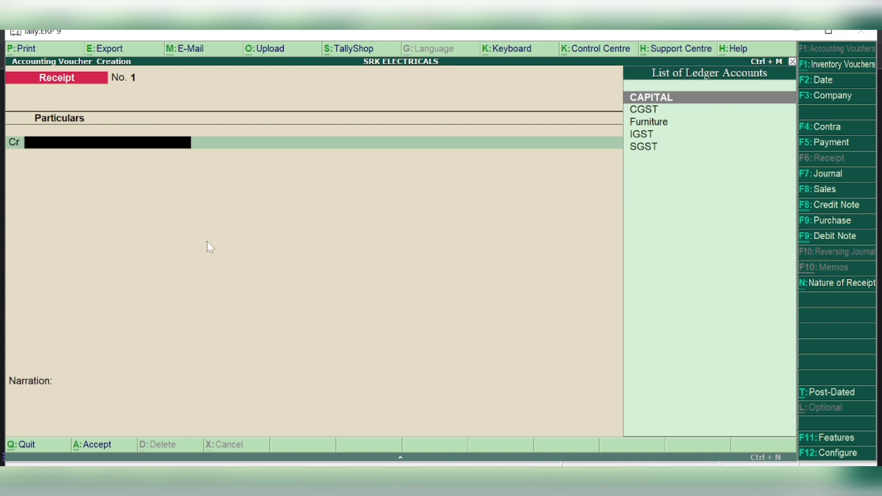
pyautogui.write('CAPITA;')
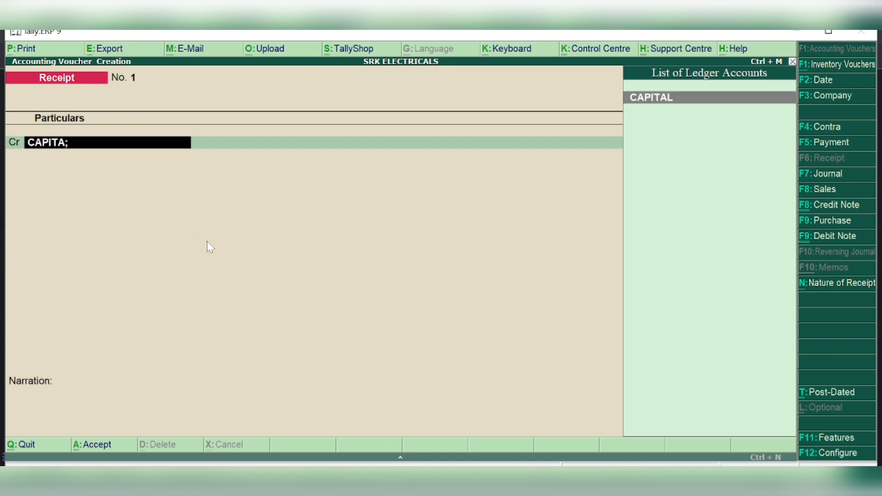
pyautogui.press('BackSpace')
pyautogui.write('L')
pyautogui.click(829, 453)
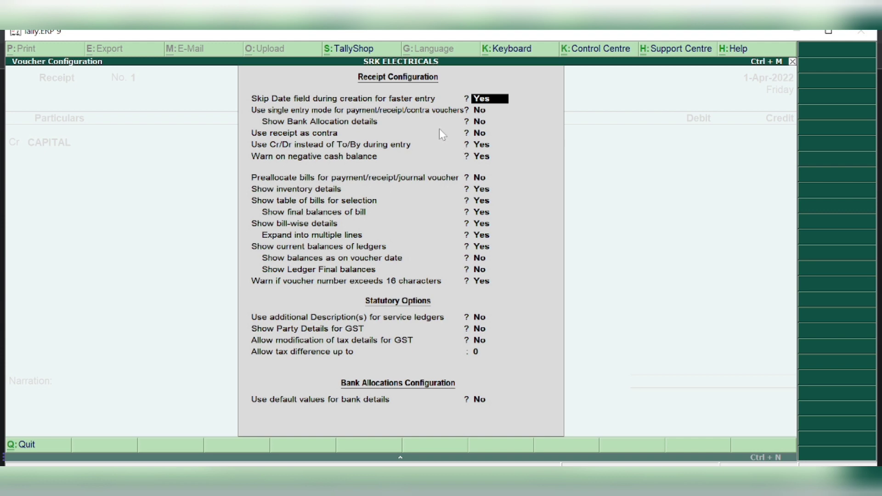
pyautogui.press('Return')
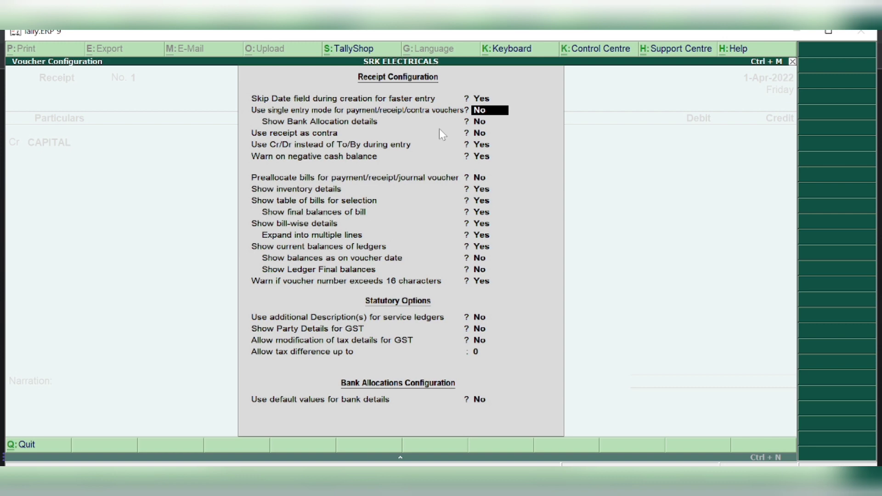
pyautogui.press('Return')
pyautogui.press('Return')
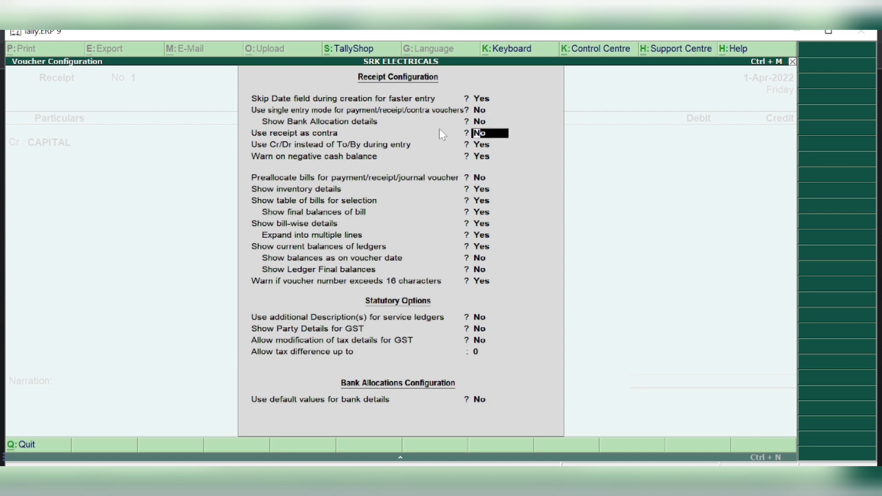
pyautogui.press('Return')
pyautogui.press('Return')
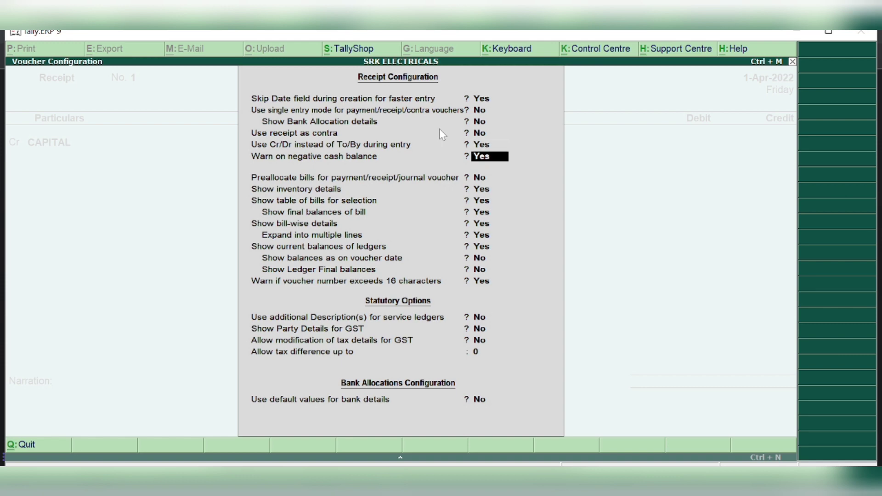
pyautogui.press('Return')
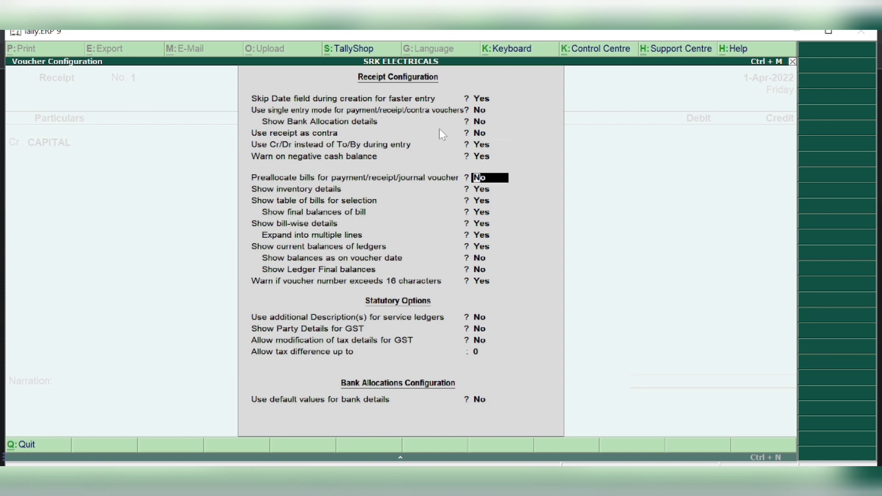
pyautogui.press('Return')
pyautogui.press('Return')
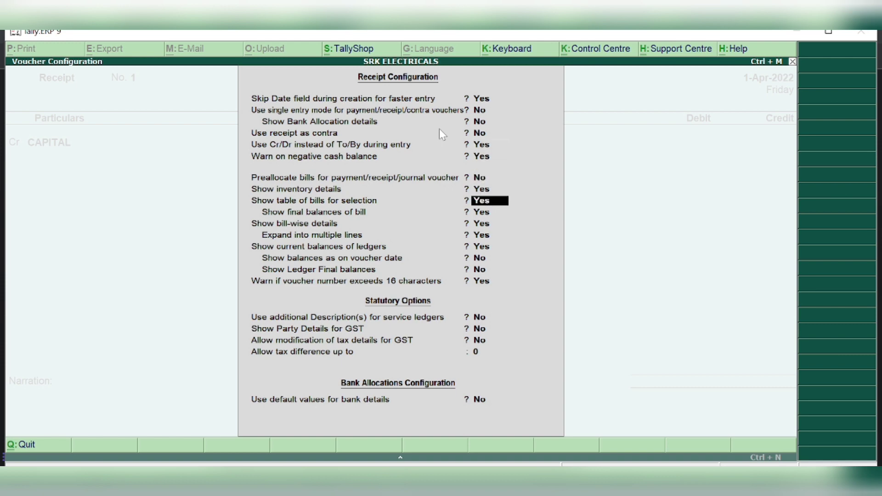
pyautogui.press('Return')
pyautogui.press('Return')
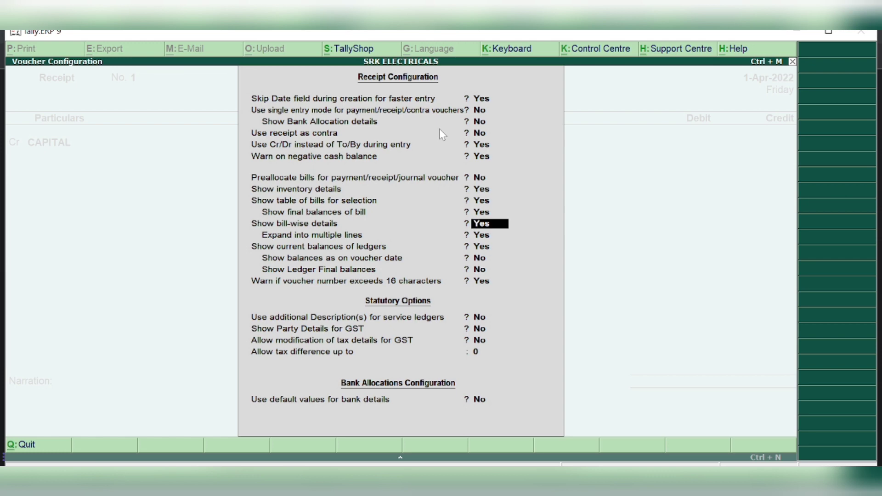
pyautogui.press('Return')
pyautogui.press('Return')
pyautogui.press('Return')
pyautogui.press('Return')
pyautogui.press('Return')
pyautogui.press('Return')
pyautogui.press('Return')
pyautogui.press('Return')
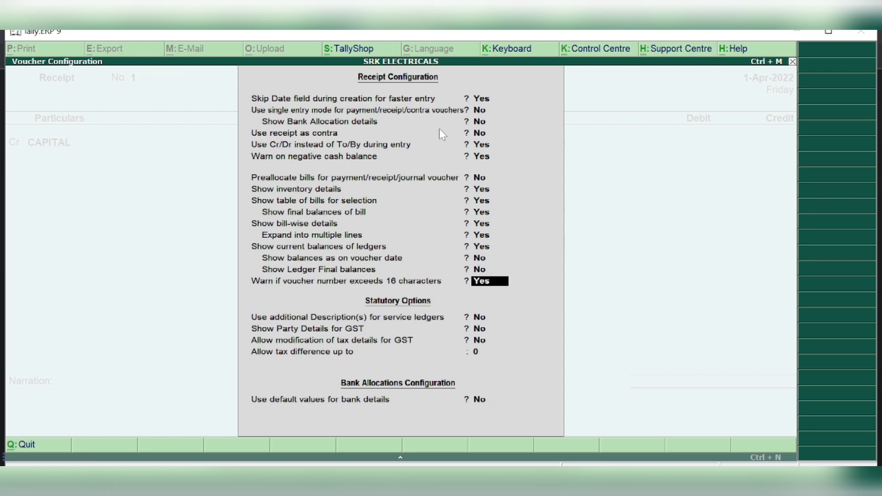
pyautogui.press('Return')
pyautogui.press('Return')
pyautogui.press('Return')
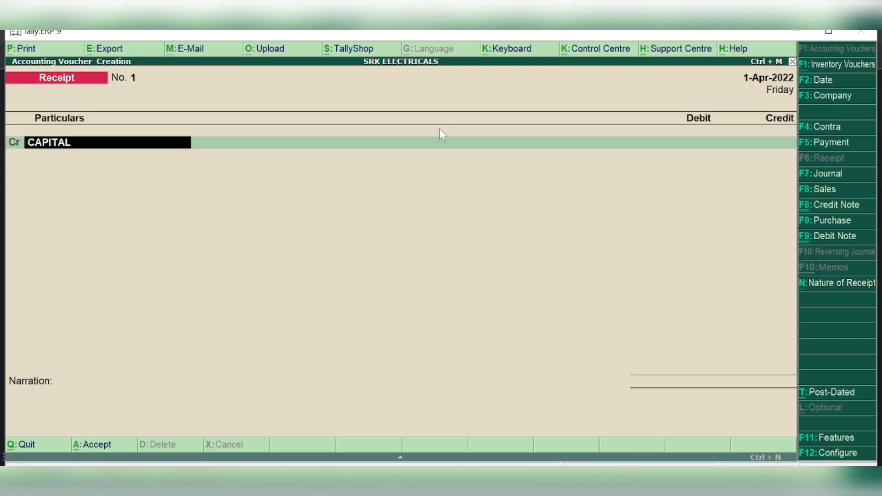
# Credit CAPITAL 7,00,000 and debit Cash 50,000
pyautogui.press('Return')
pyautogui.write('70000')
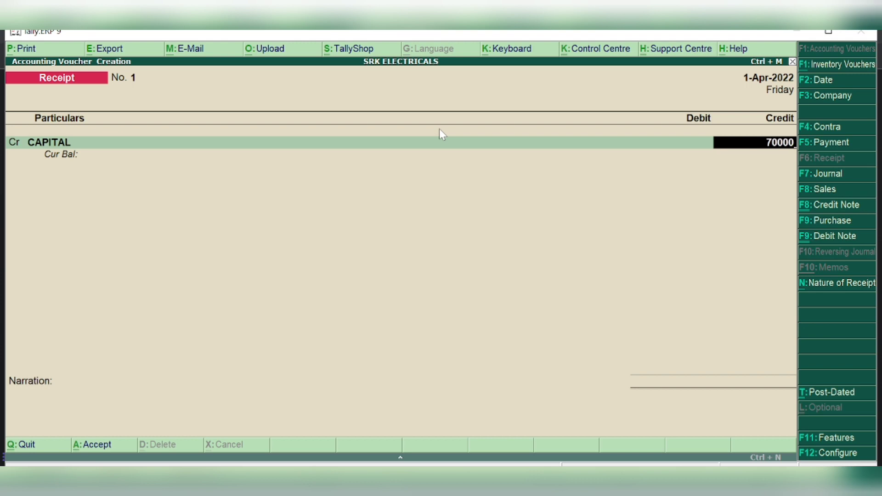
pyautogui.write('0')
pyautogui.press('Return')
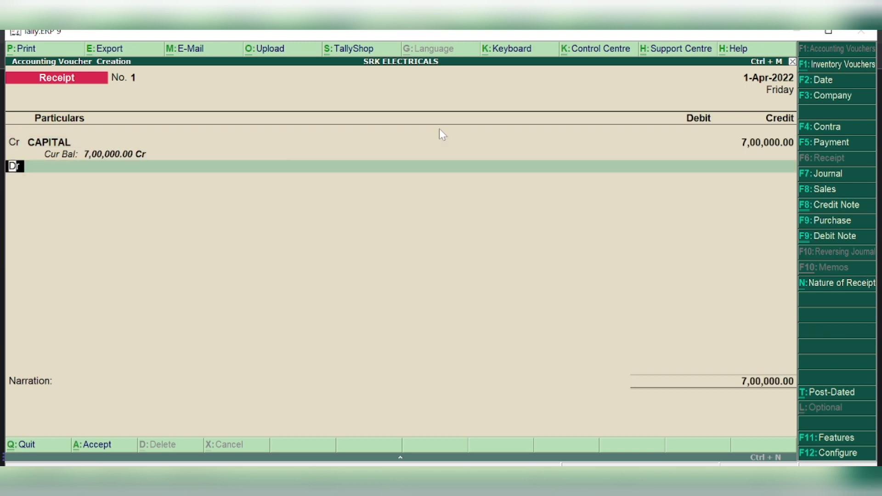
pyautogui.press('Return')
pyautogui.write('CASH')
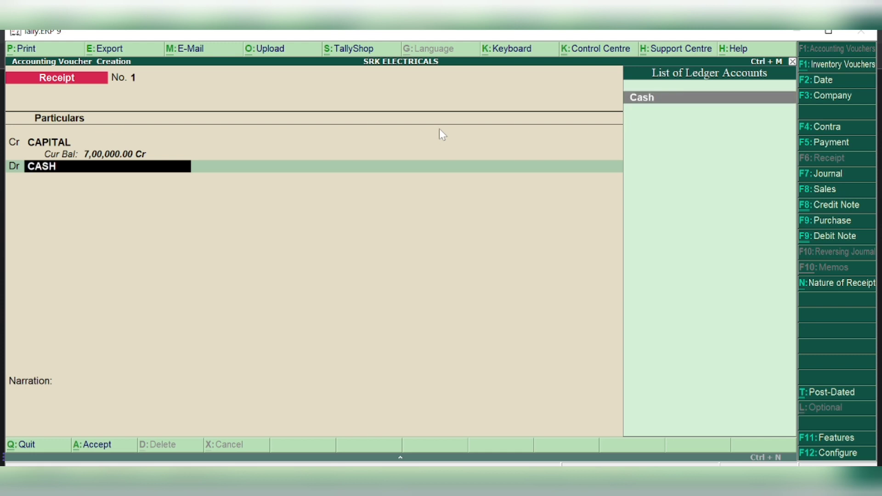
pyautogui.press('Return')
pyautogui.write('50000')
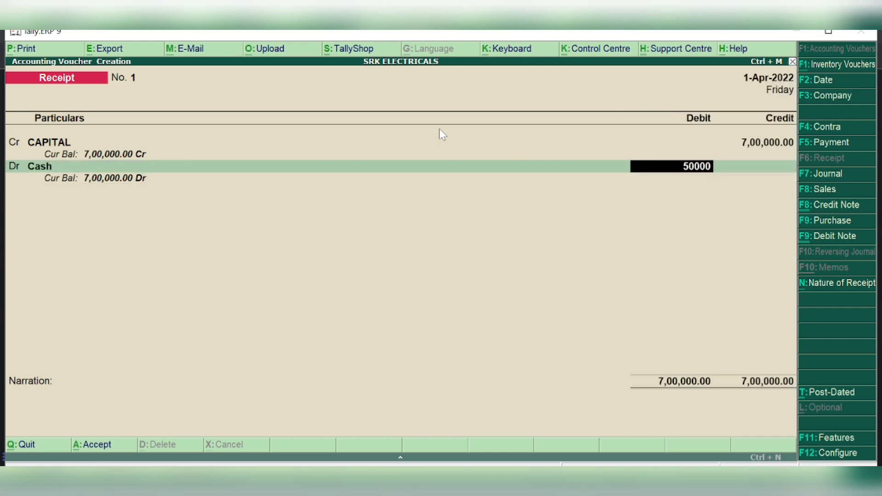
pyautogui.press('Return')
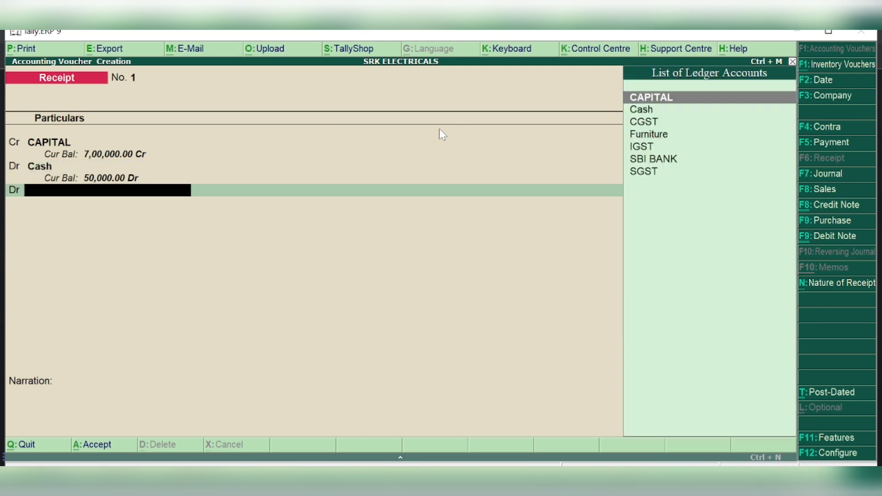
# Debit SBI BANK 5,00,000 and Furniture 1,50,000, then finish the receipt without narration
pyautogui.write('SBI')
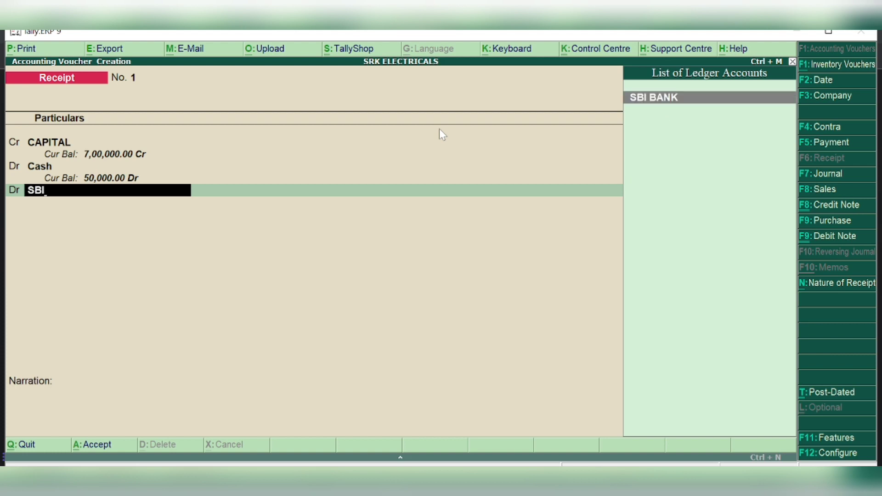
pyautogui.press('Return')
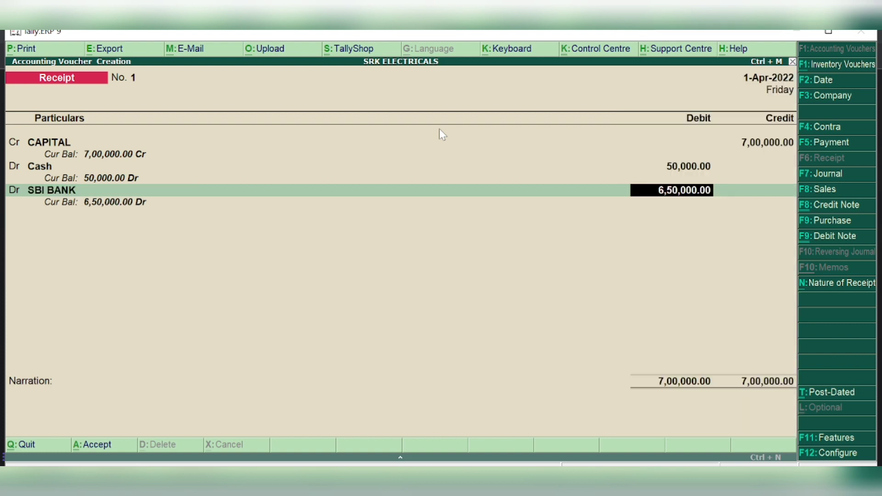
pyautogui.write('15')
pyautogui.press('BackSpace')
pyautogui.press('BackSpace')
pyautogui.write('500000')
pyautogui.press('Return')
pyautogui.press('Return')
pyautogui.press('Return')
pyautogui.press('Return')
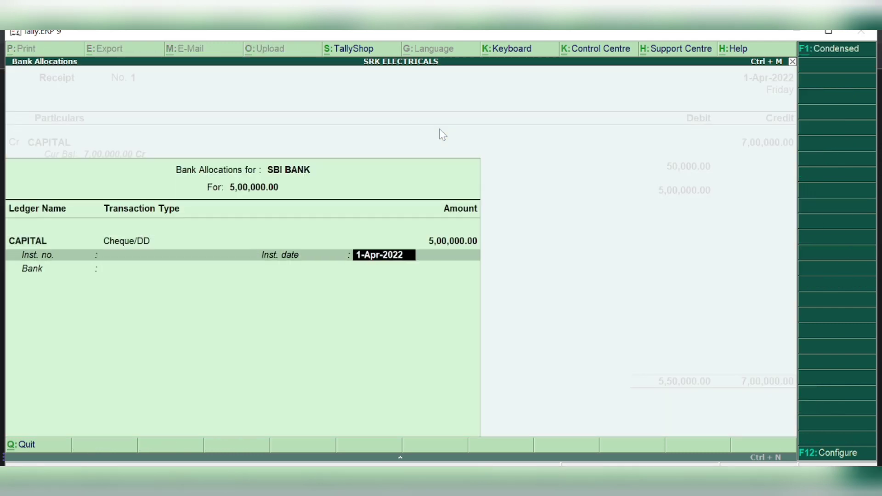
pyautogui.press('Return')
pyautogui.press('Return')
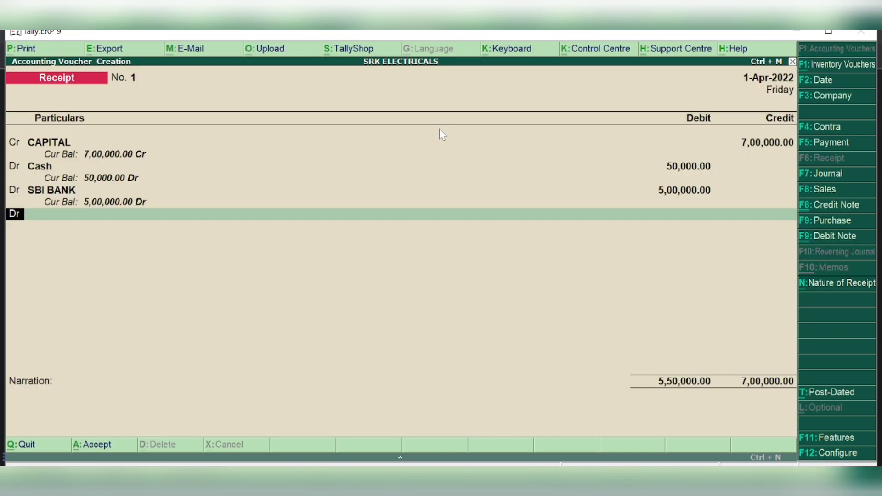
pyautogui.press('Return')
pyautogui.write('FU')
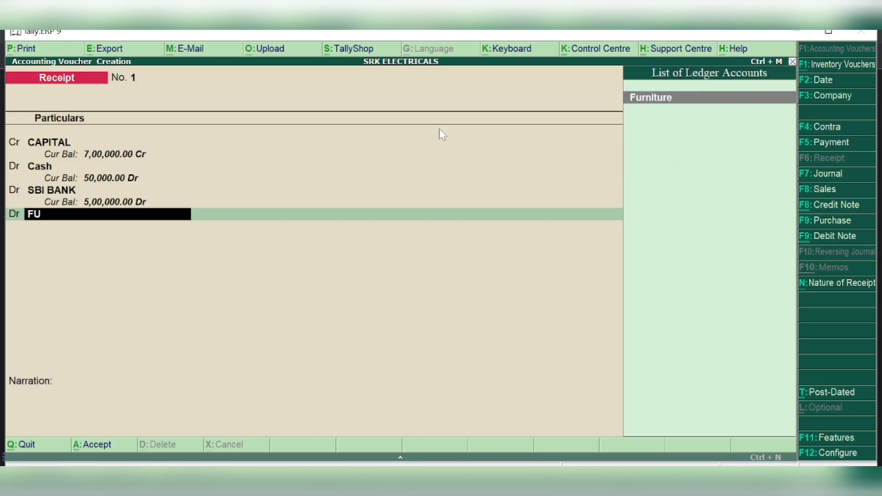
pyautogui.press('Return')
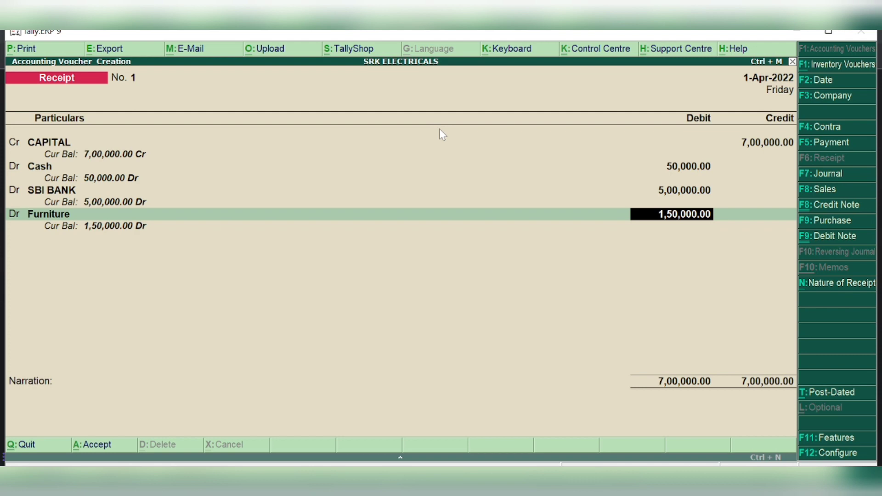
pyautogui.press('Return')
pyautogui.press('Return')
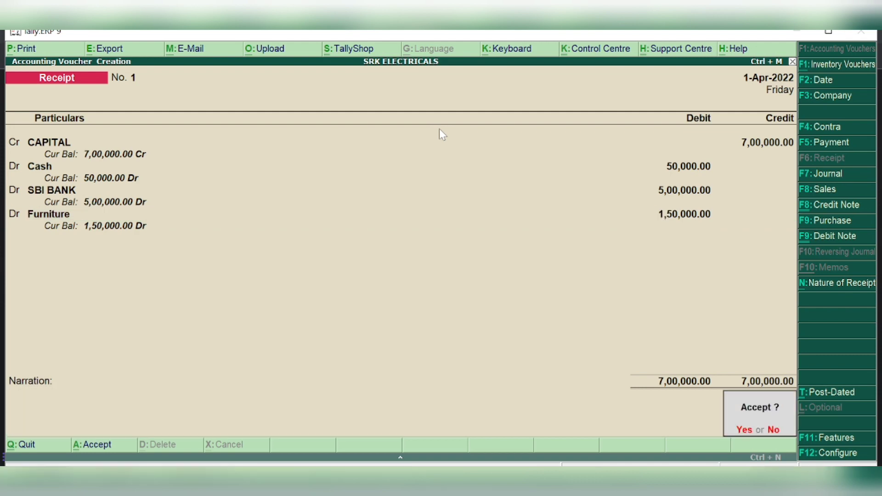
pyautogui.press('Return')
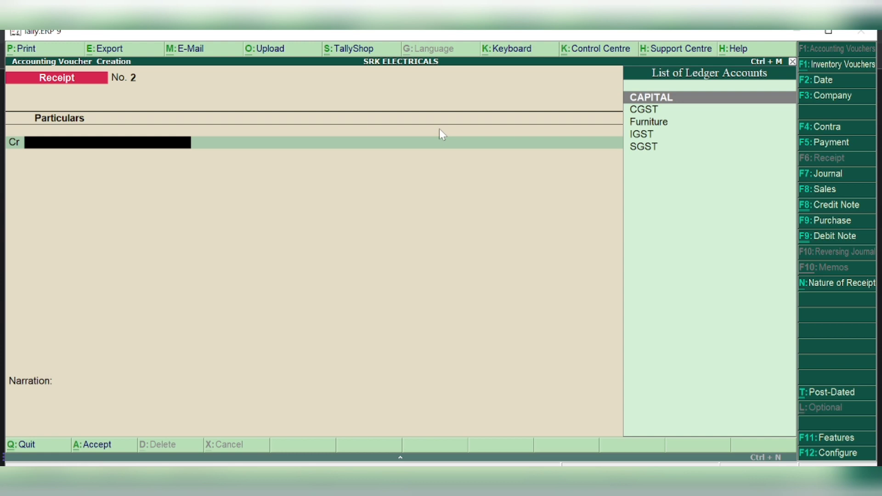
# Start an item-invoice Purchase voucher and begin creating a new supplier ledger for the party
pyautogui.click(826, 223)
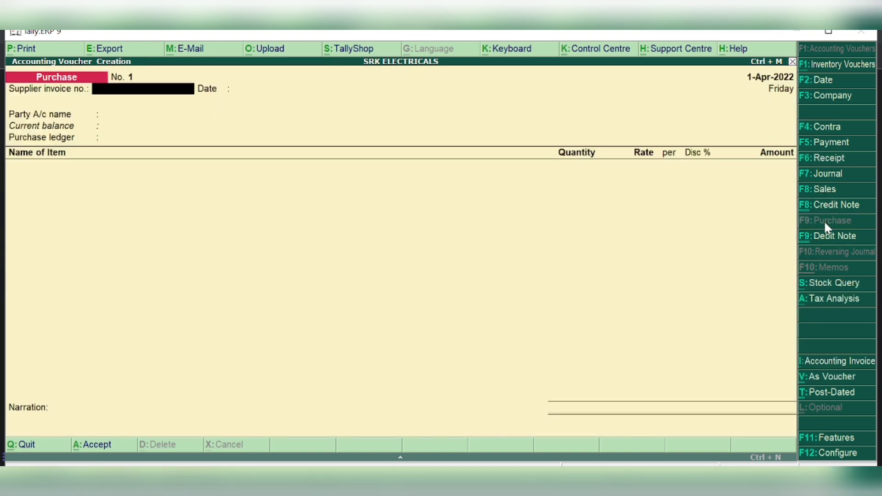
pyautogui.click(834, 380)
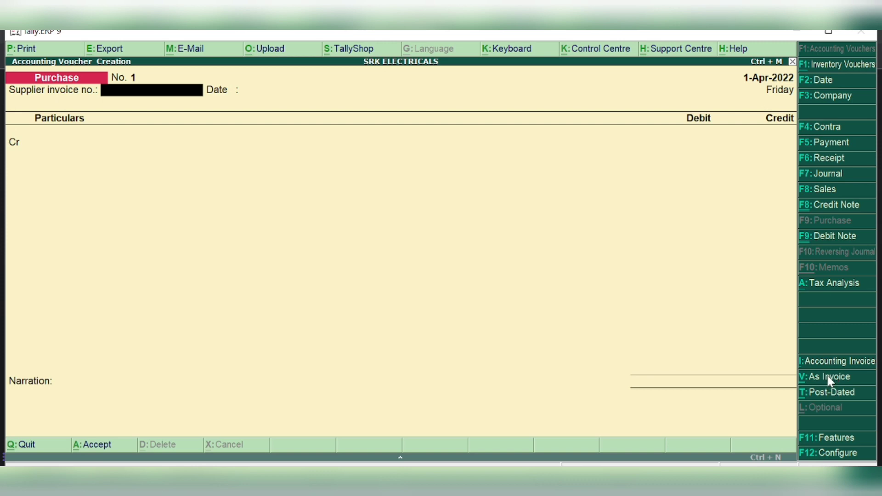
pyautogui.click(830, 381)
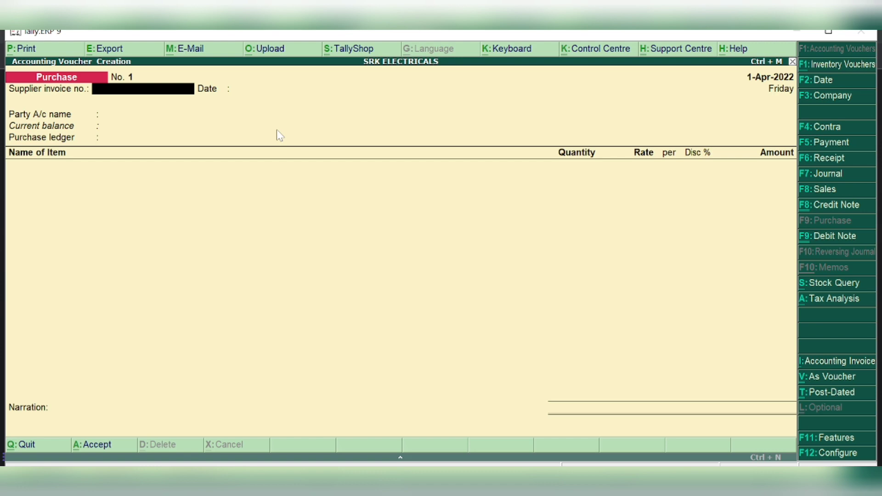
pyautogui.press('Return')
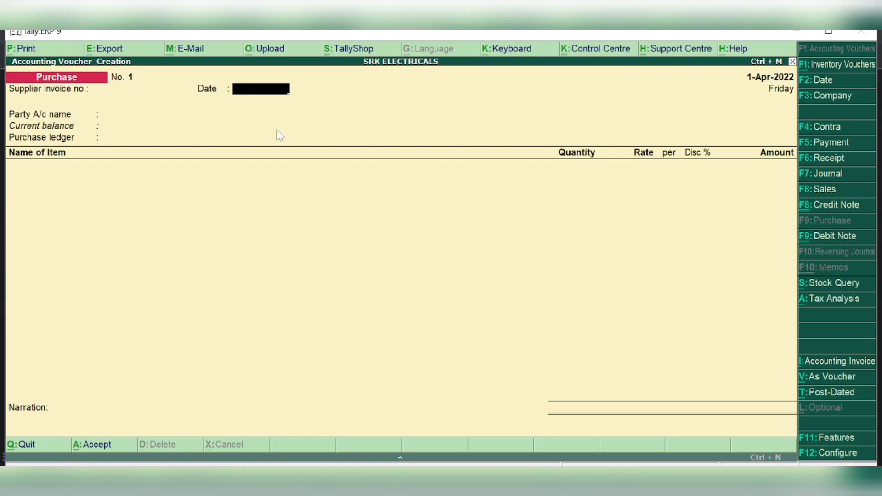
pyautogui.press('Return')
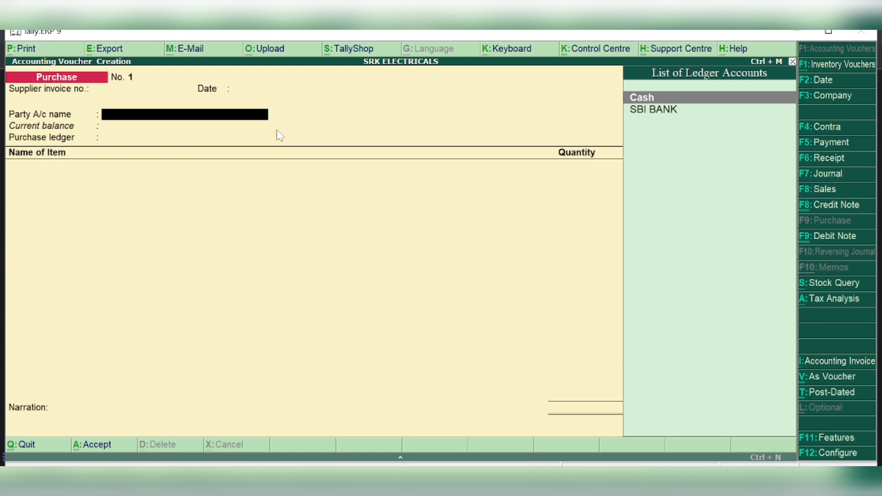
pyautogui.hotkey('alt', 'c')
# Create ledger KALU PUMPS under Sundry Creditors, state Delhi, Regular registration, GSTIN left blank
pyautogui.write('KA')
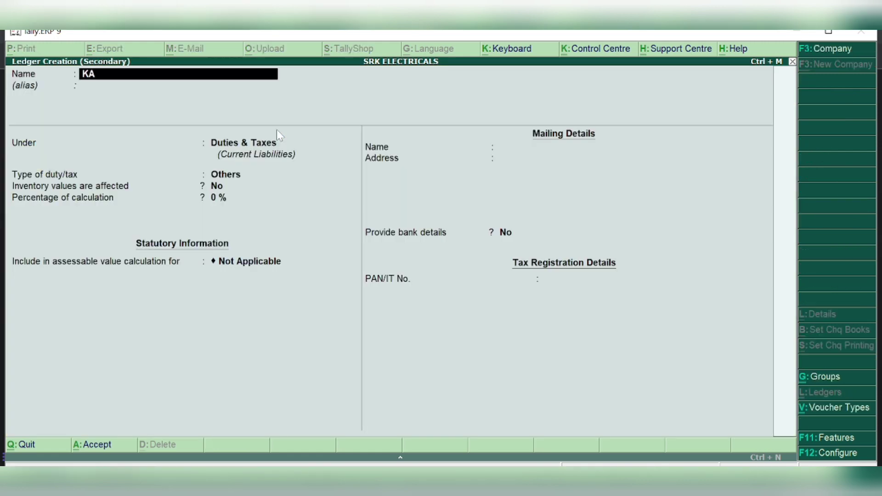
pyautogui.write('LU PUMPS')
pyautogui.press('Return')
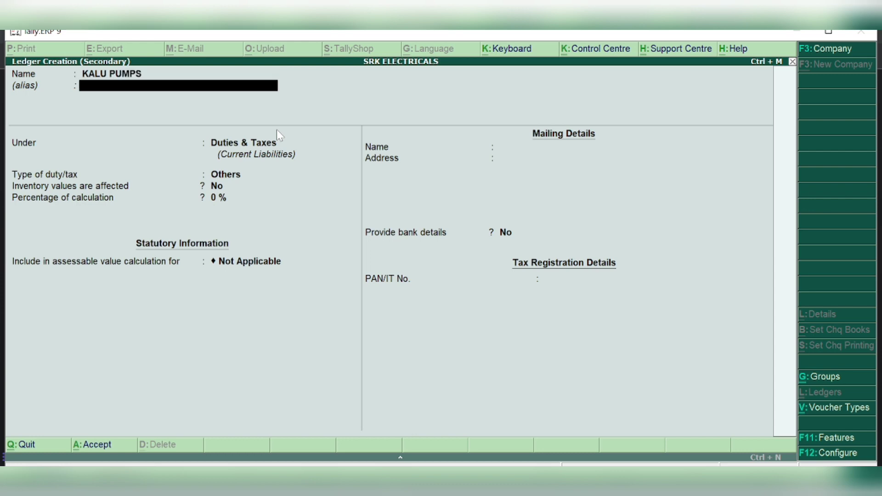
pyautogui.press('Return')
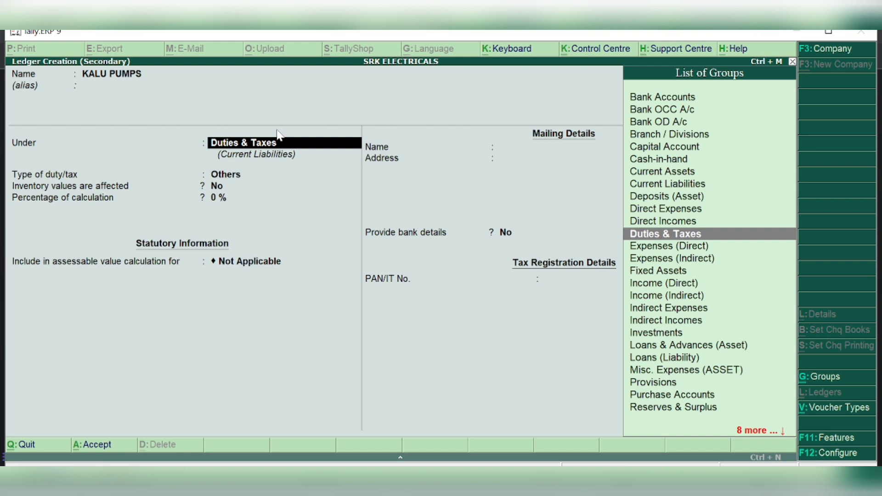
pyautogui.write('CRED')
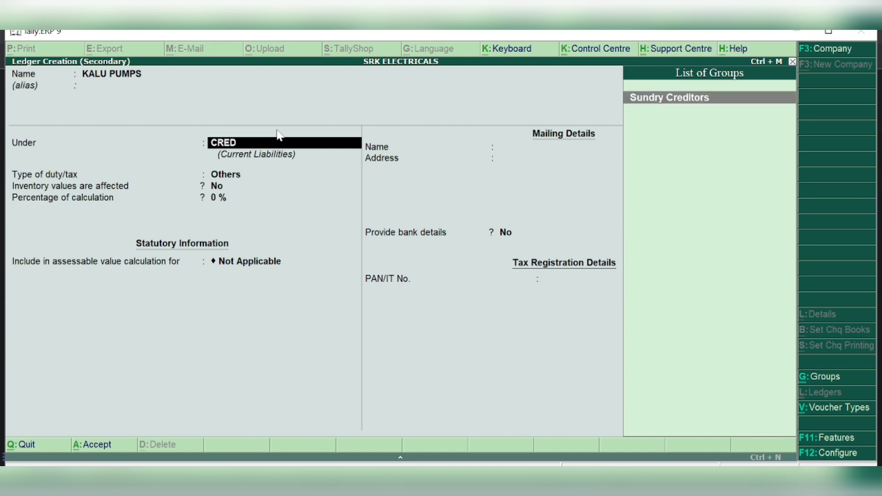
pyautogui.press('Return')
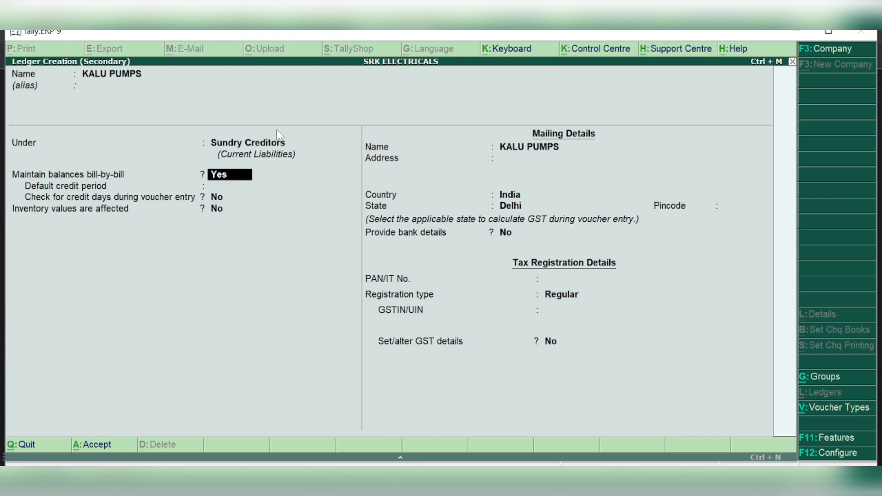
pyautogui.press('Return')
pyautogui.press('Return')
pyautogui.press('Return')
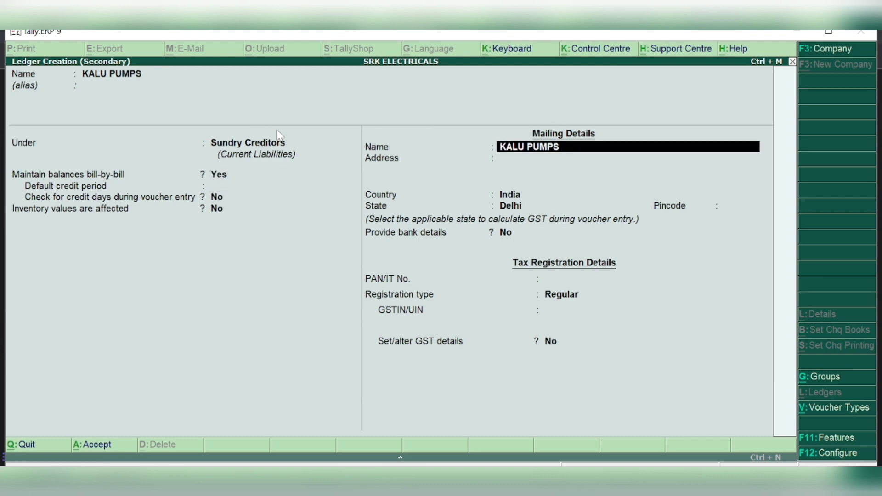
pyautogui.press('Return')
pyautogui.press('Return')
pyautogui.press('Return')
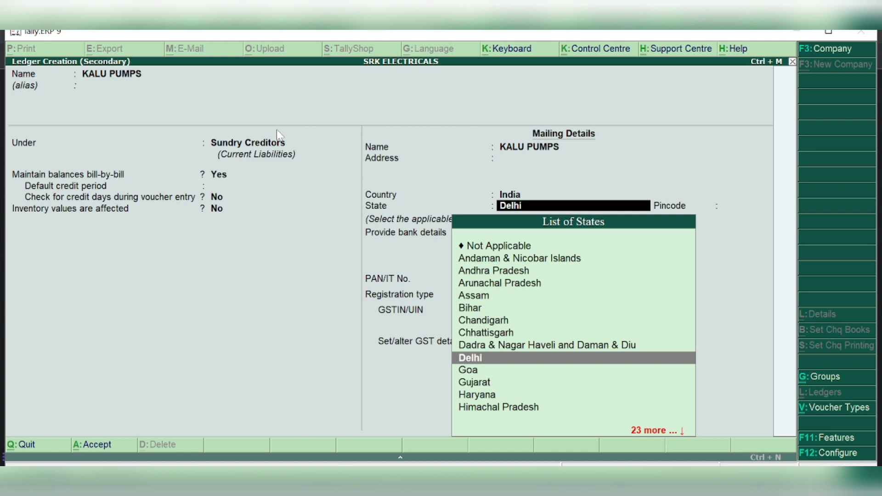
pyautogui.press('Return')
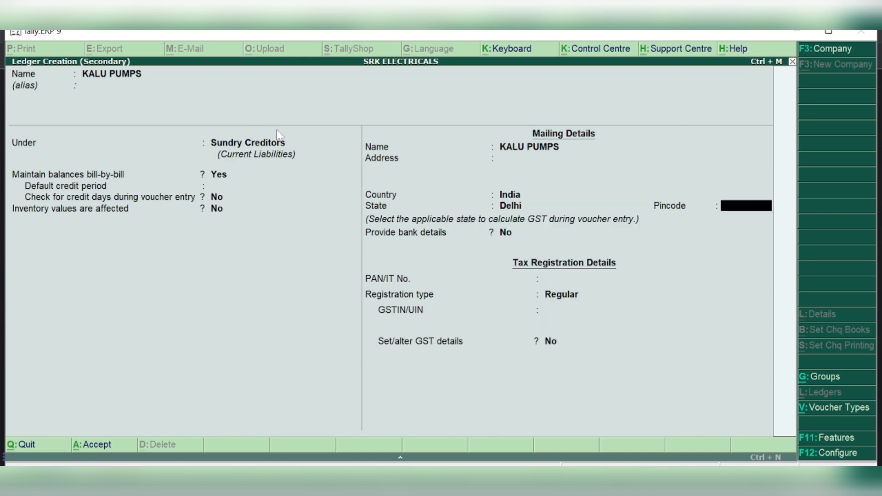
pyautogui.press('Return')
pyautogui.press('Return')
pyautogui.press('Return')
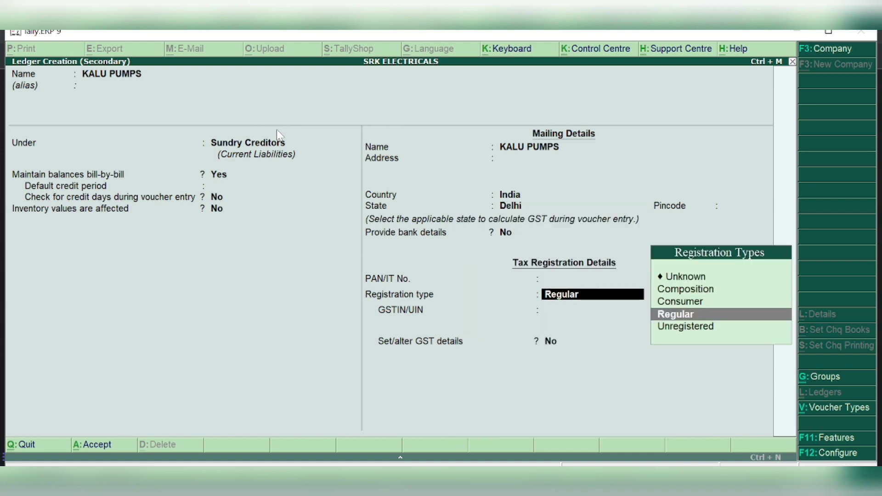
pyautogui.press('Return')
pyautogui.press('Return')
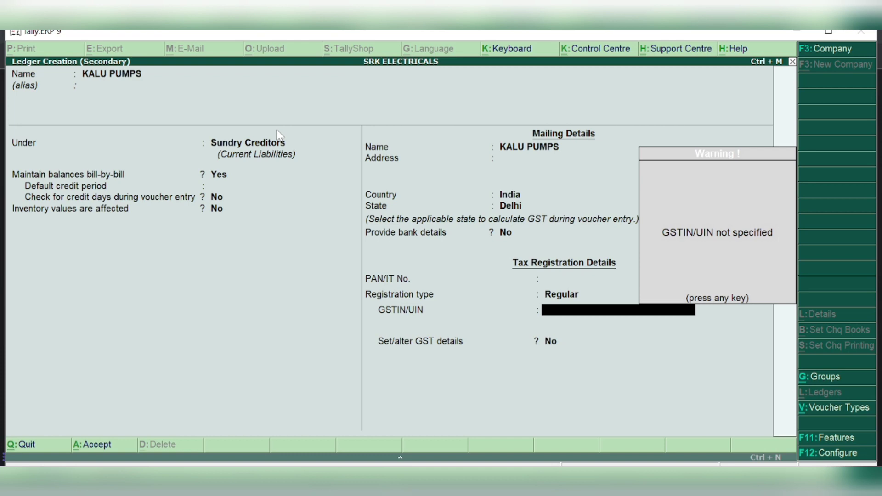
pyautogui.press('Return')
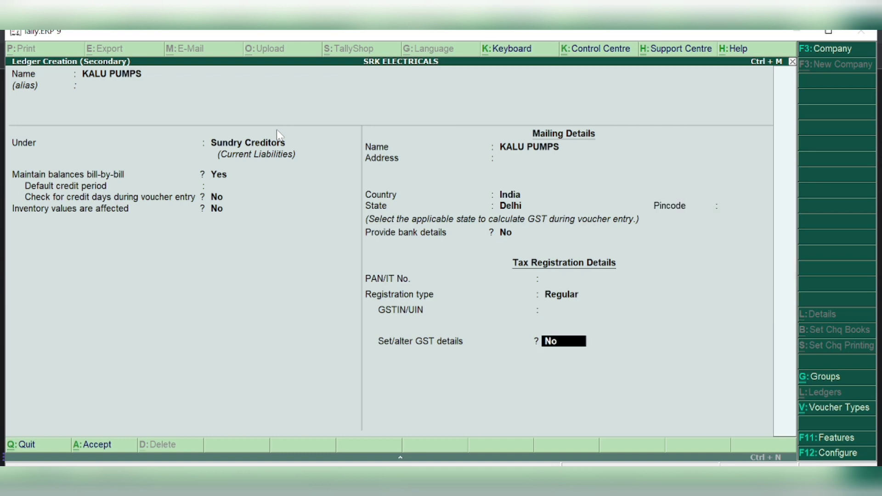
pyautogui.press('Return')
pyautogui.press('Return')
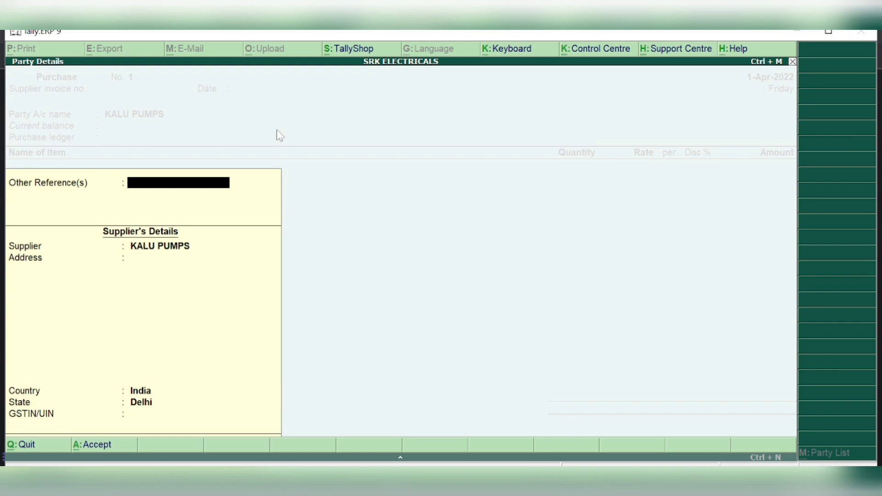
# Confirm KALU PUMPS party details (India, Delhi) and return to the purchase voucher
pyautogui.press('Return')
pyautogui.press('Return')
pyautogui.press('Return')
pyautogui.press('Return')
pyautogui.press('Return')
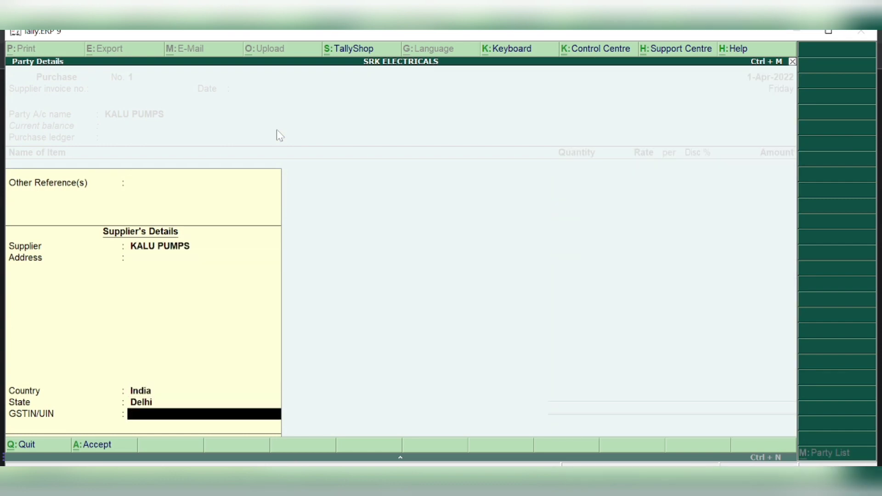
pyautogui.press('Return')
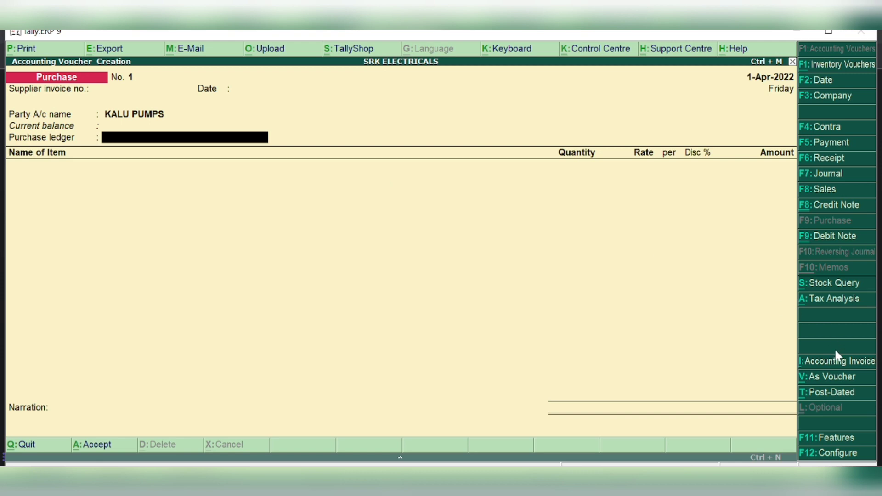
# Return the KALU PUMPS voucher to item-invoice mode and pass through the supplier details to the Purchase ledger
pyautogui.click(839, 366)
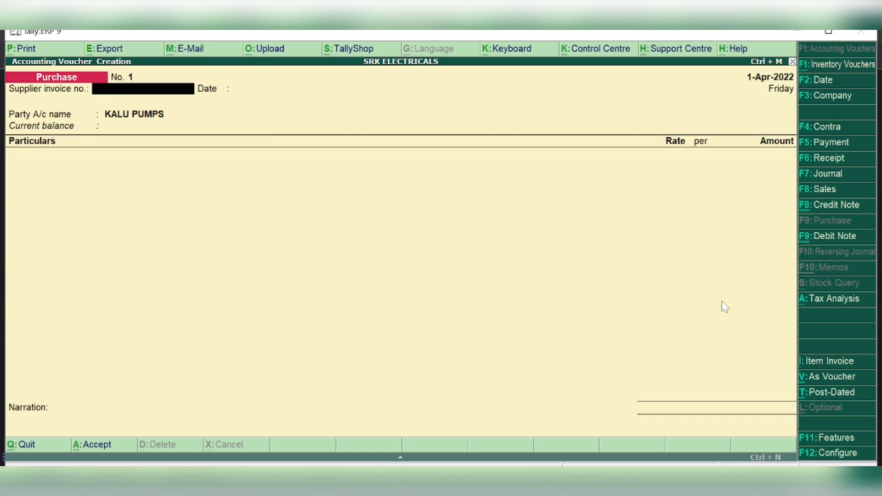
pyautogui.click(826, 364)
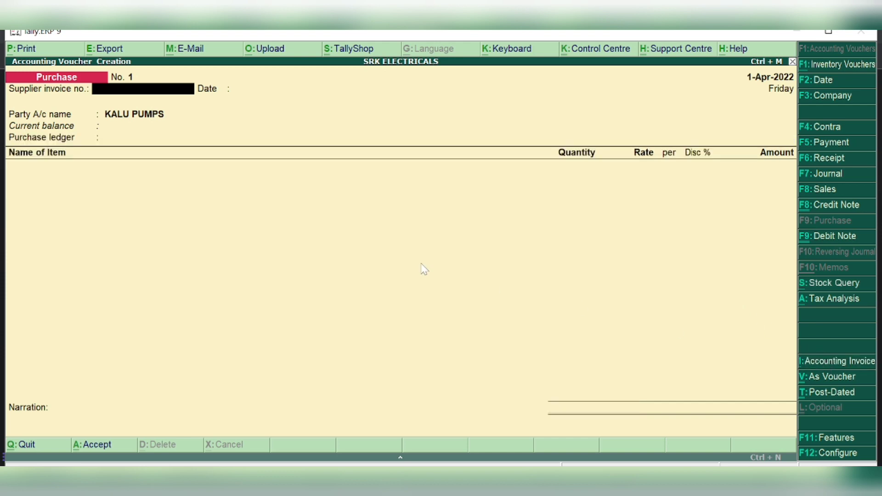
pyautogui.press('Return')
pyautogui.press('Return')
pyautogui.press('Return')
pyautogui.press('Return')
pyautogui.press('Return')
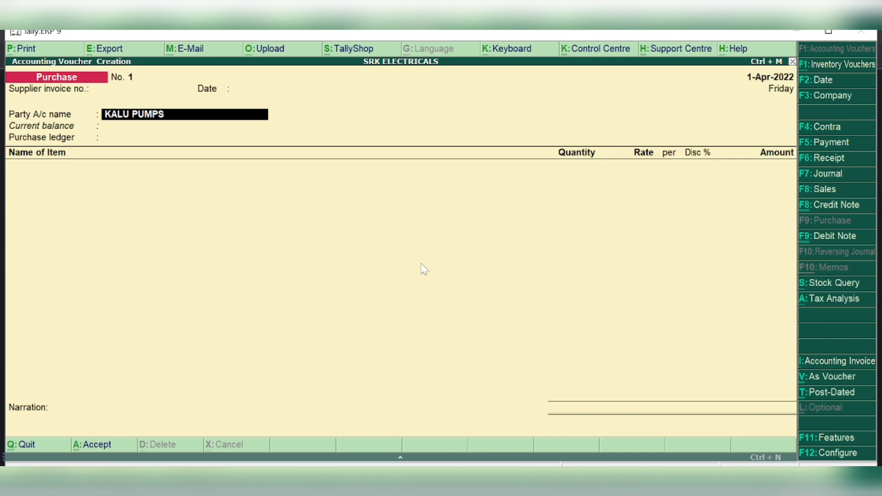
pyautogui.press('Return')
pyautogui.press('Return')
pyautogui.press('Return')
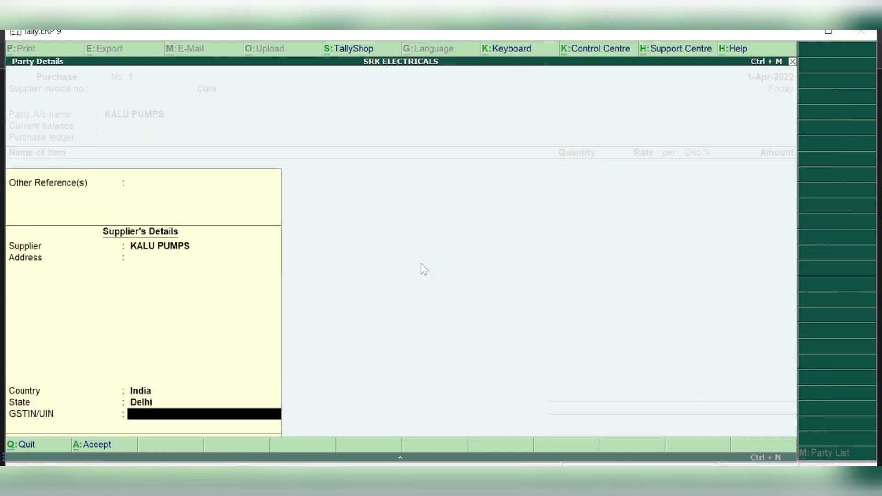
pyautogui.press('Return')
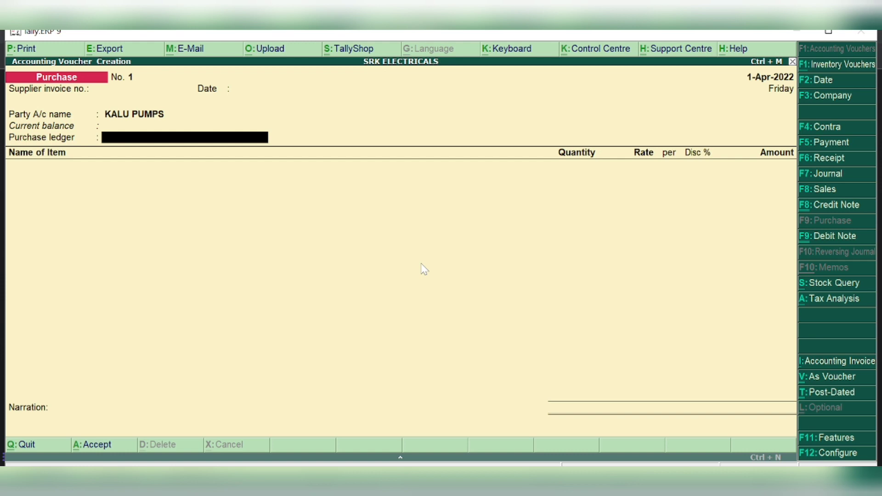
pyautogui.hotkey('alt', 'c')
# Name a new ledger PURCHASE under Purchase Accounts, with inventory affected and GST applicable
pyautogui.write('PURCHASE')
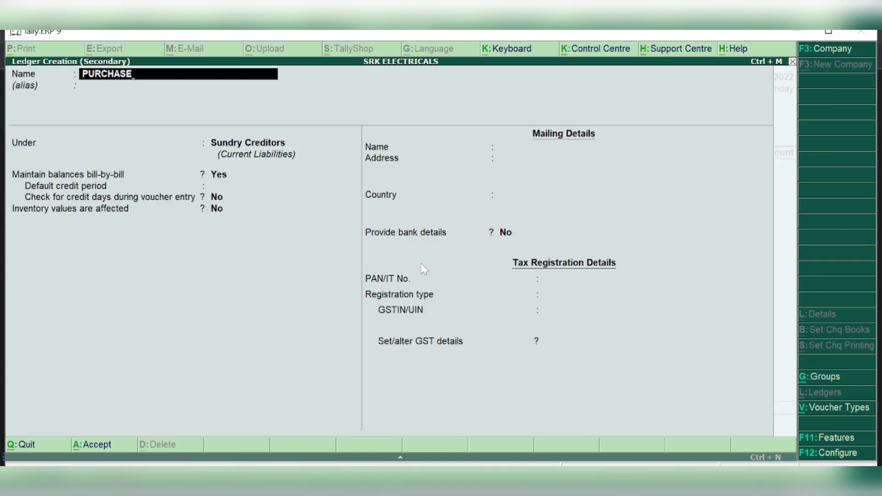
pyautogui.press('Return')
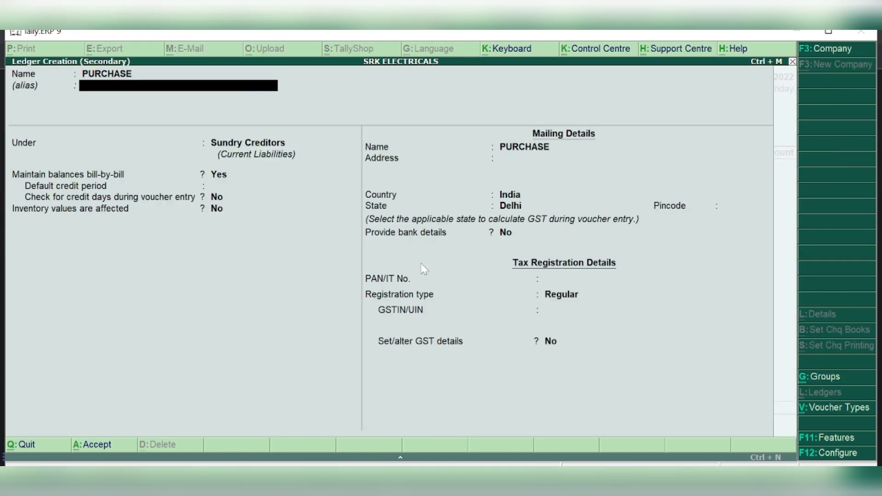
pyautogui.press('Return')
pyautogui.write('PUR')
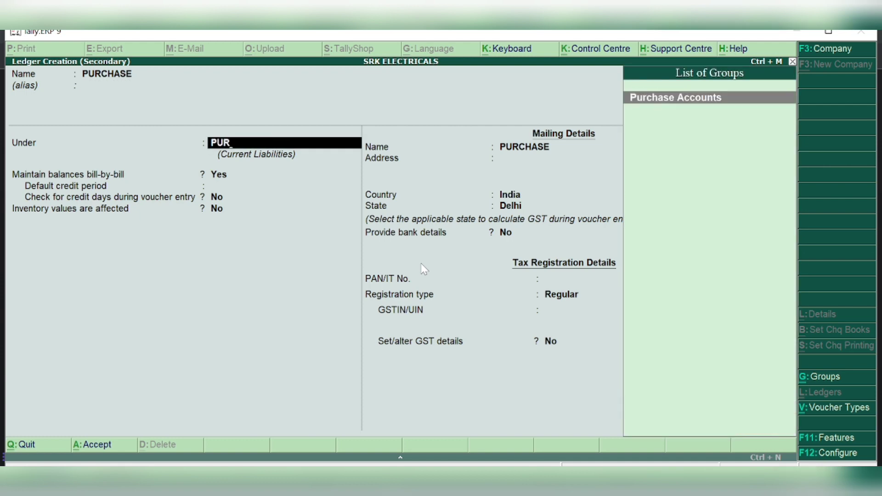
pyautogui.press('Return')
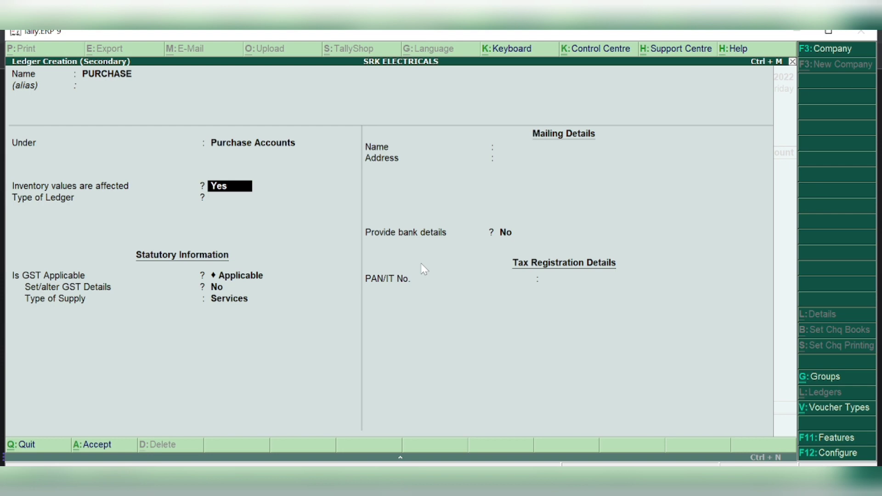
pyautogui.press('Return')
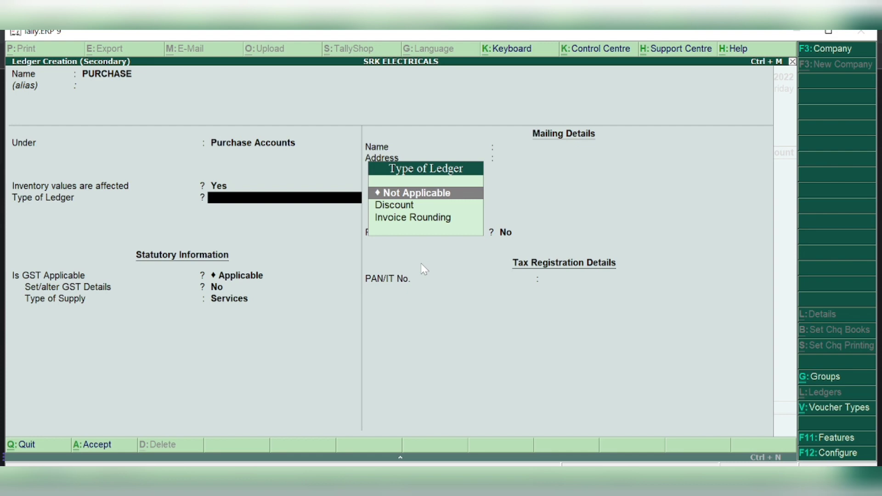
pyautogui.press('Return')
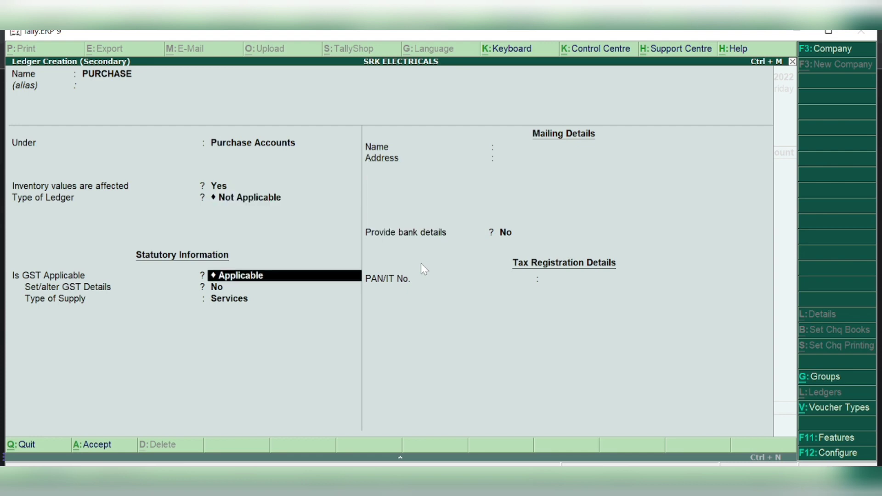
pyautogui.press('Return')
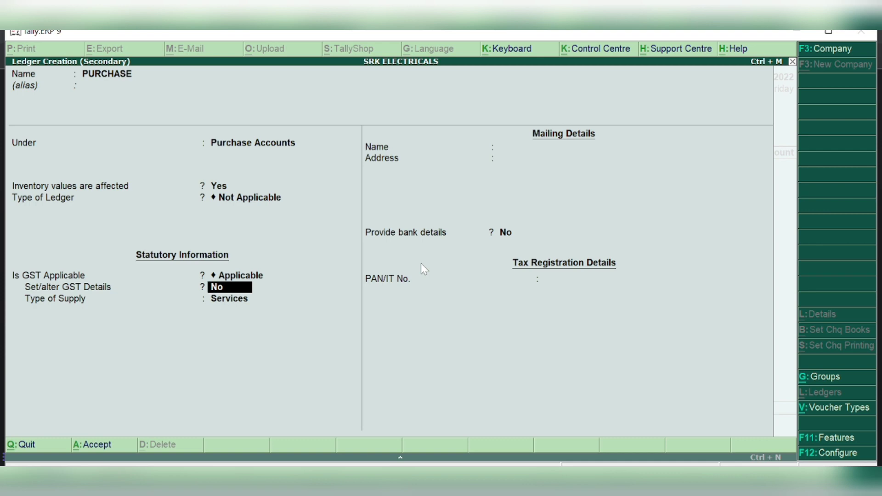
# Skip the GST details, set type of supply to Goods, and save the PURCHASE ledger
pyautogui.write('Y')
pyautogui.press('Return')
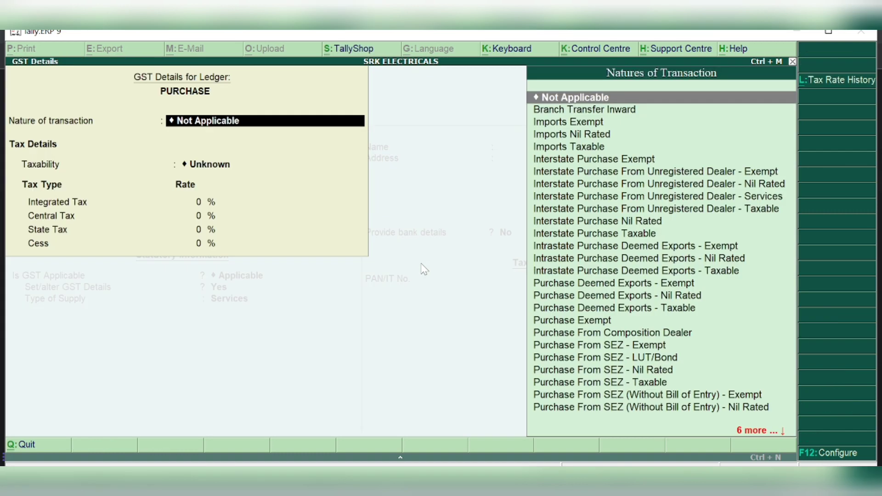
pyautogui.press('Escape')
pyautogui.press('Escape')
pyautogui.press('y')
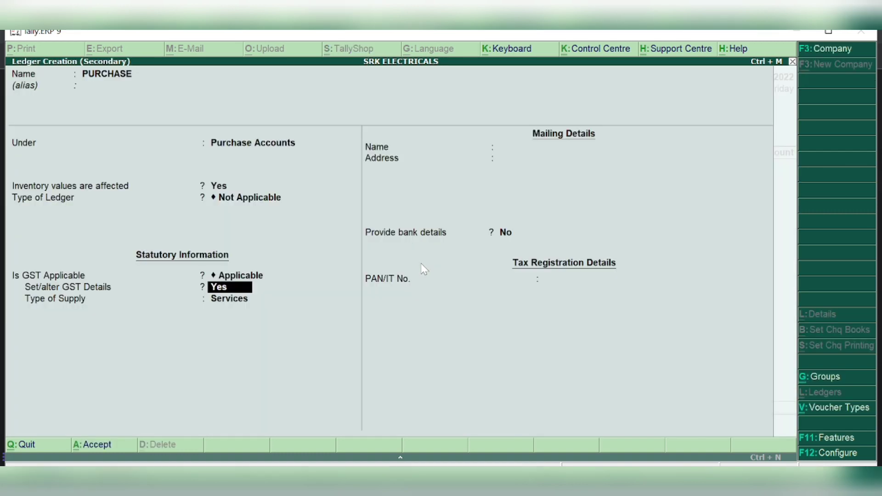
pyautogui.write('n')
pyautogui.press('Return')
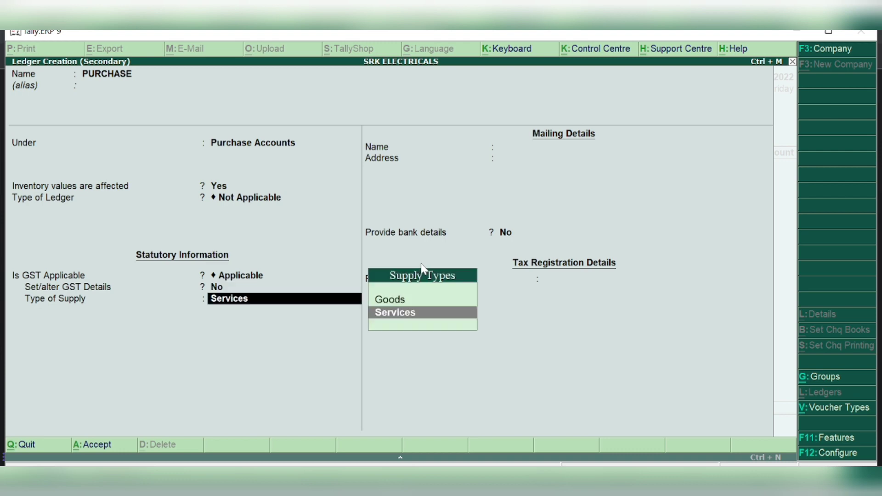
pyautogui.press('Up')
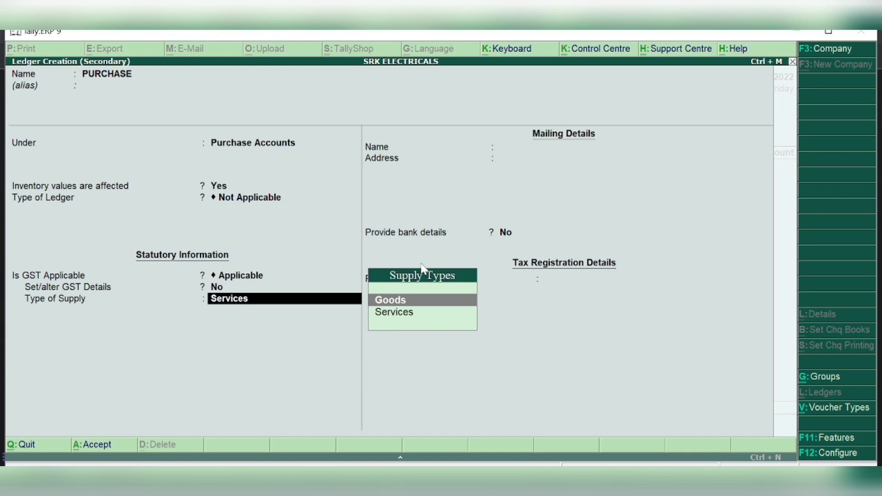
pyautogui.press('Return')
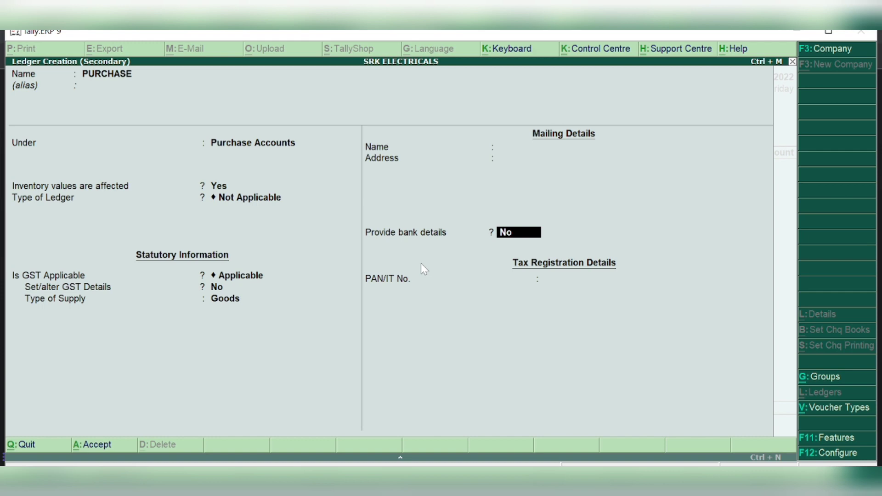
pyautogui.press('Return')
pyautogui.press('Return')
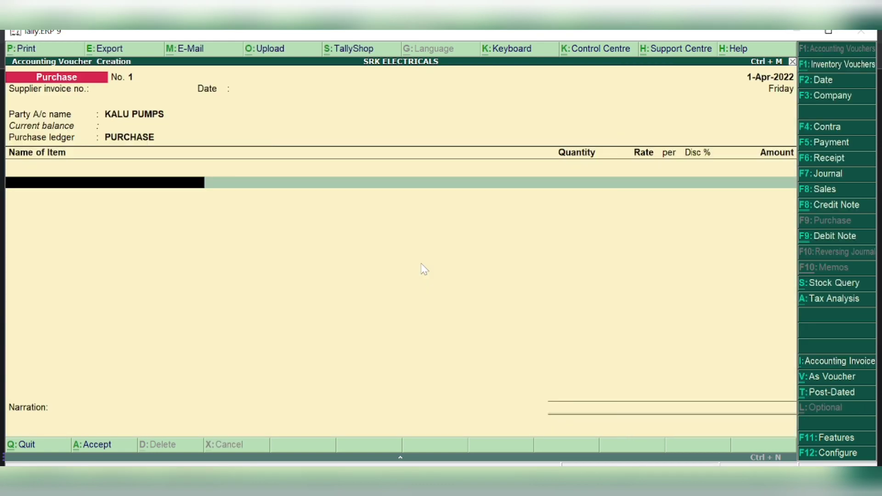
# Add MOTOR PUMPS, 30 PCS at 4,000 per PCS for 1,20,000.00, with no discount
pyautogui.write('MO')
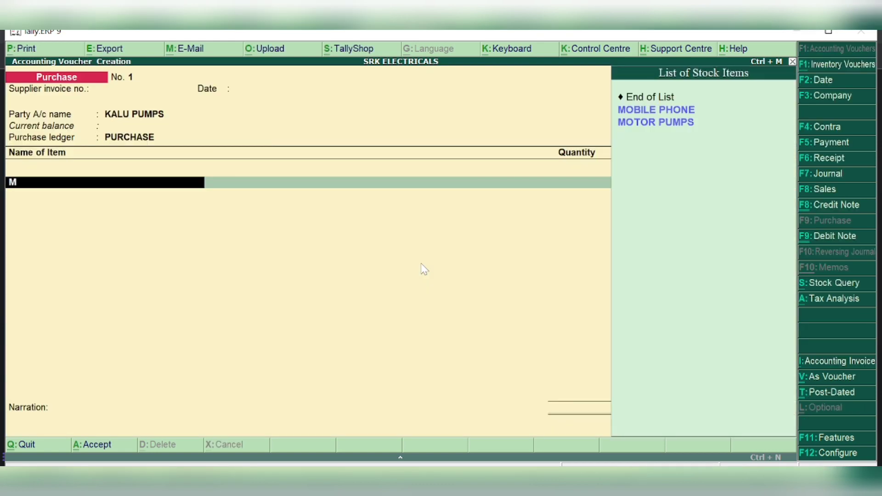
pyautogui.press('Down')
pyautogui.press('Down')
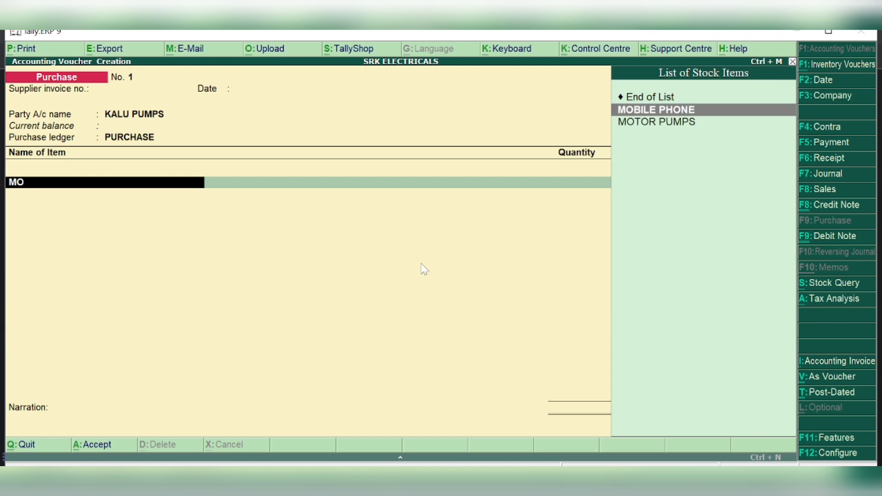
pyautogui.press('Return')
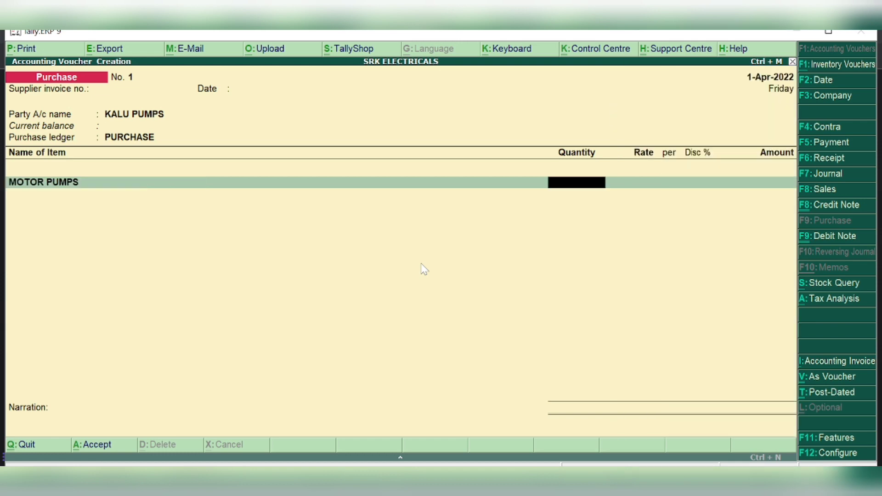
pyautogui.write('30')
pyautogui.press('Return')
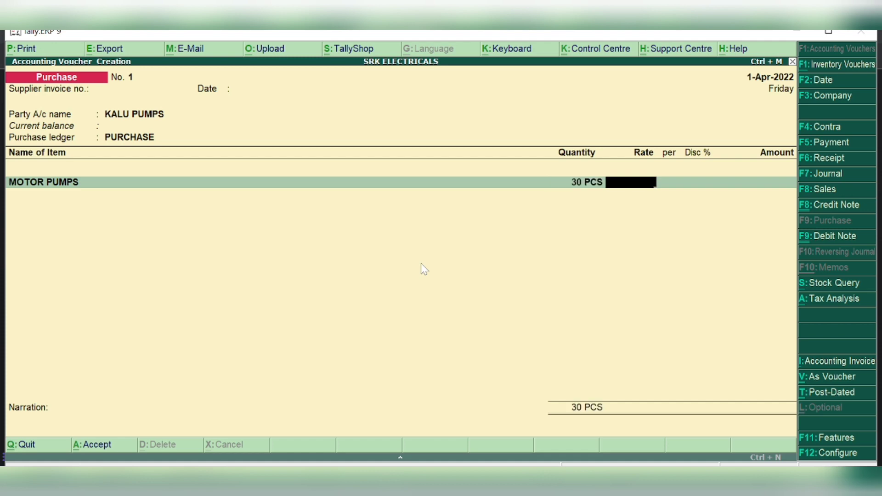
pyautogui.write('4000')
pyautogui.press('Return')
pyautogui.press('Return')
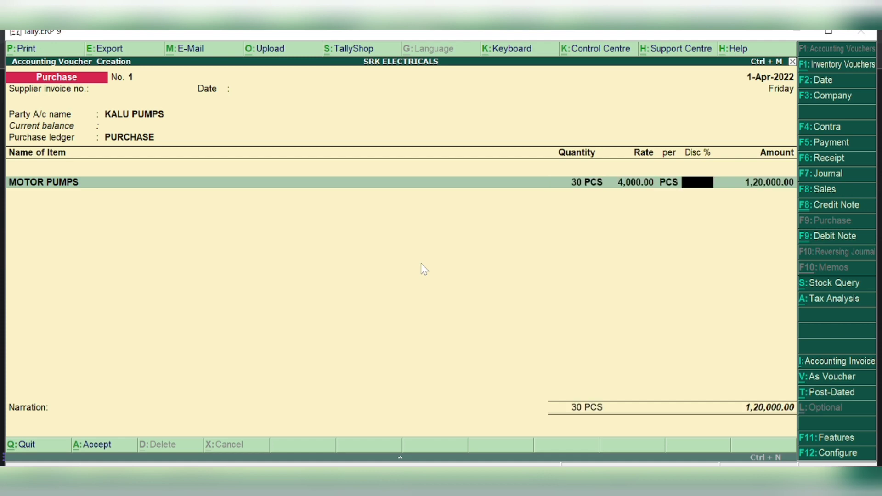
pyautogui.write('10')
pyautogui.press('BackSpace')
pyautogui.press('BackSpace')
pyautogui.press('Return')
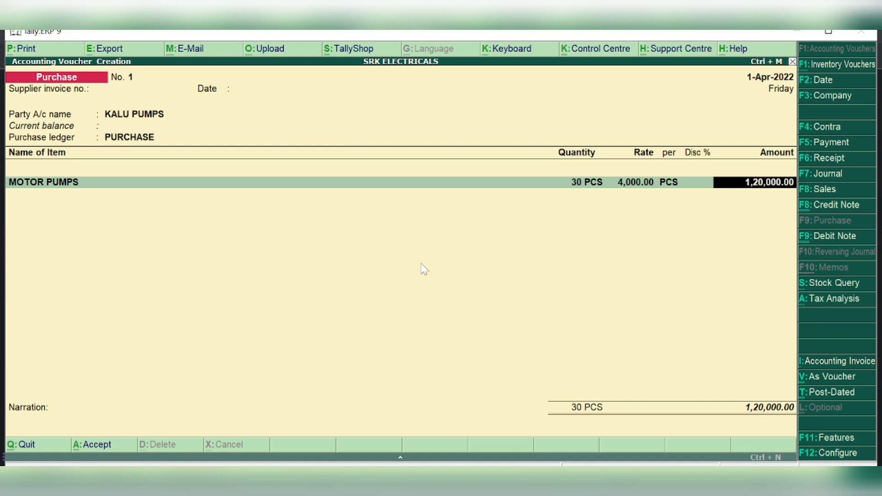
pyautogui.press('Return')
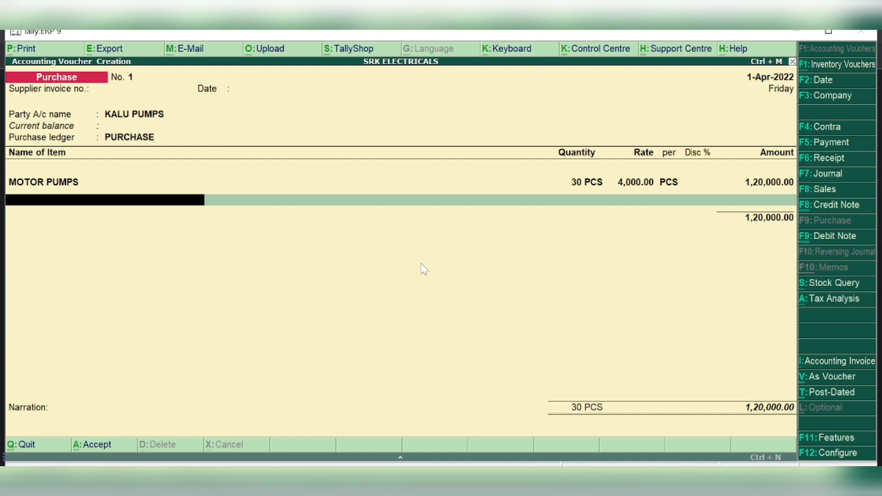
# Reconfirm the MOTOR PUMPS line and add CGST (7,200.00) as the tax ledger
pyautogui.press('Return')
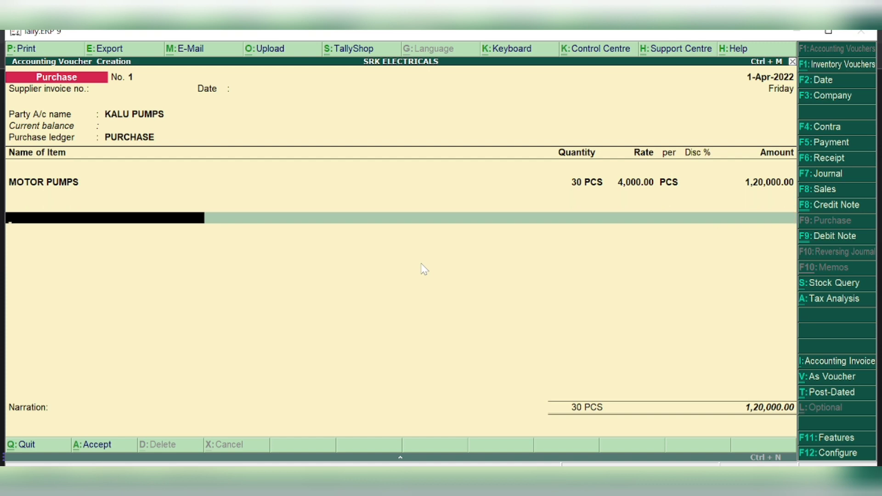
pyautogui.press('BackSpace')
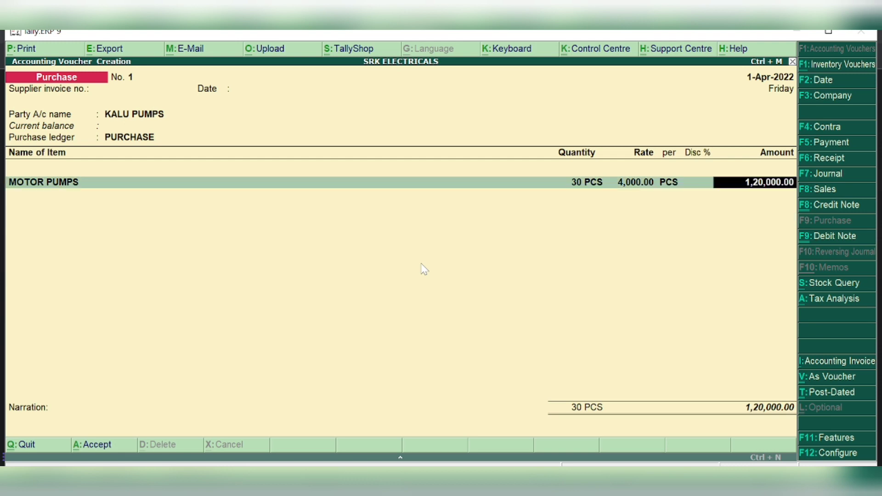
pyautogui.press('Return')
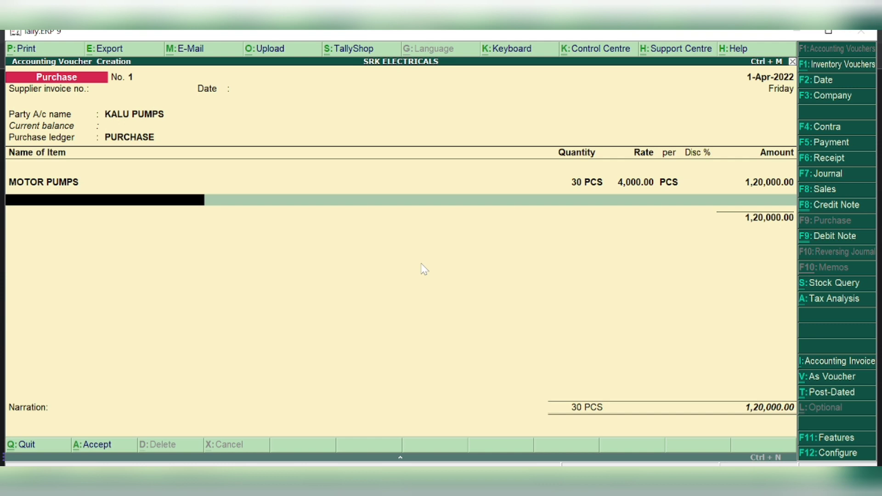
pyautogui.press('Return')
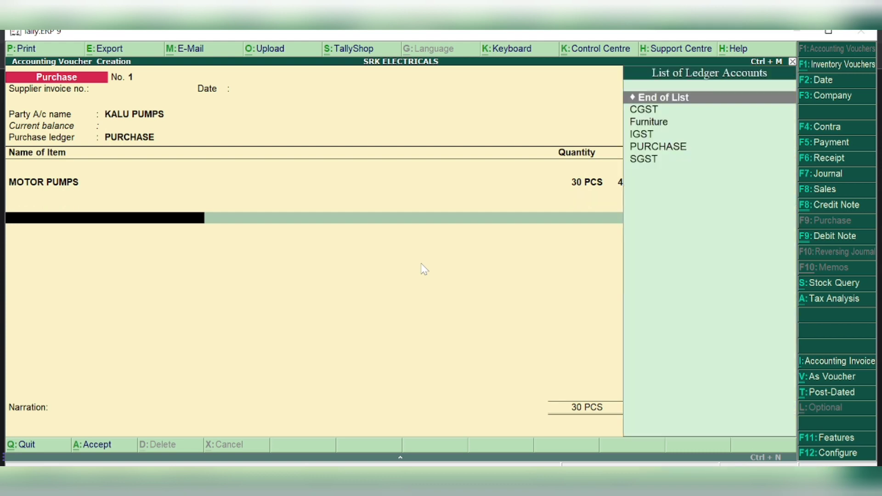
pyautogui.press('Return')
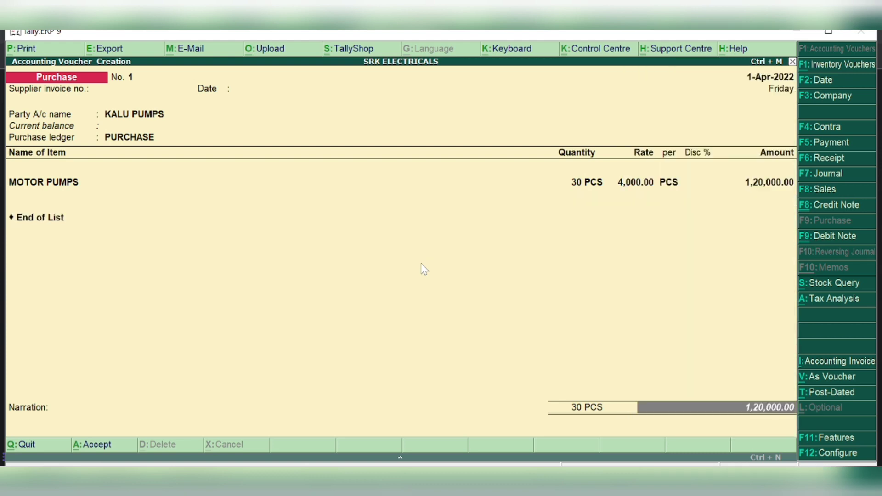
pyautogui.press('BackSpace')
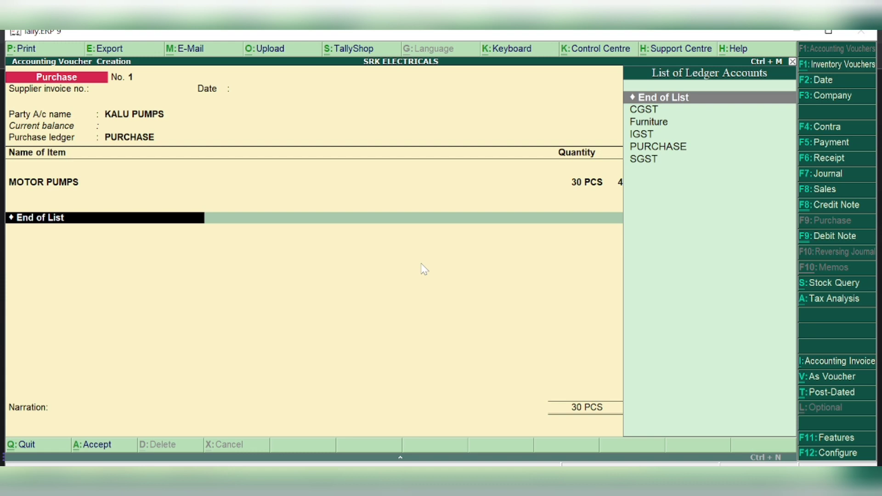
pyautogui.write('c')
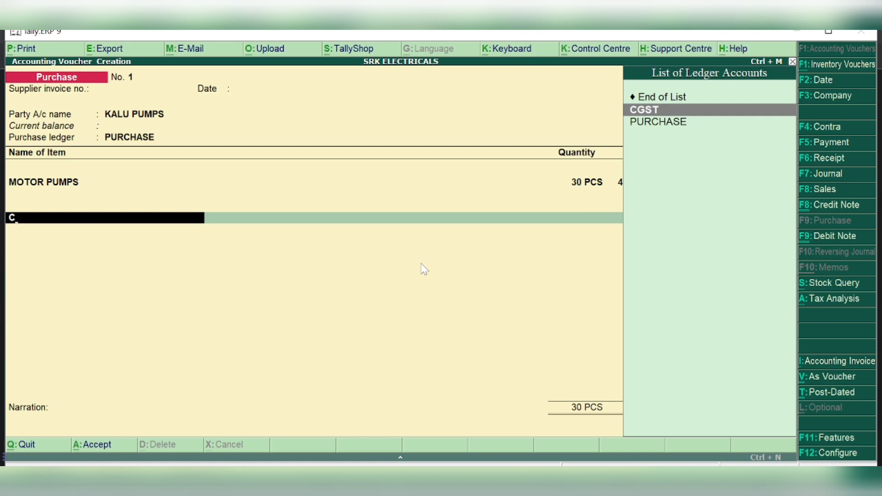
pyautogui.press('Return')
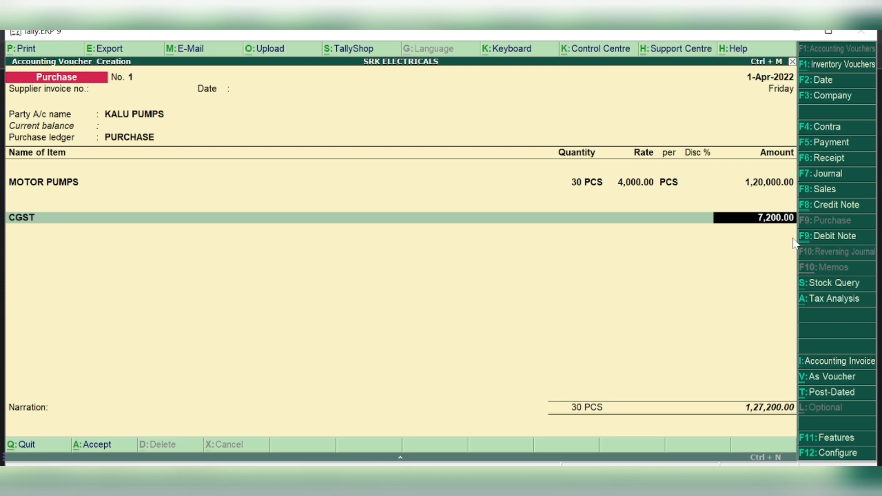
# Go back and erase CGST from the tax ledger line
pyautogui.press('BackSpace')
pyautogui.press('BackSpace')
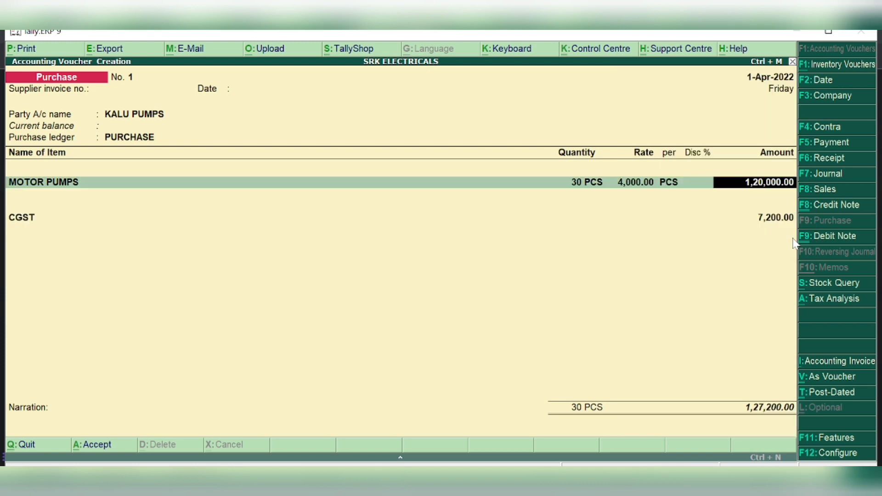
pyautogui.press('Return')
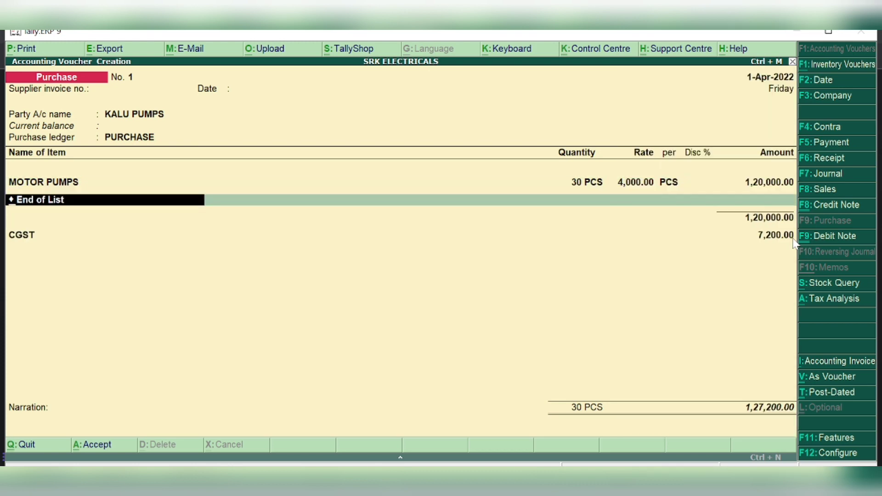
pyautogui.press('Return')
pyautogui.press('Down')
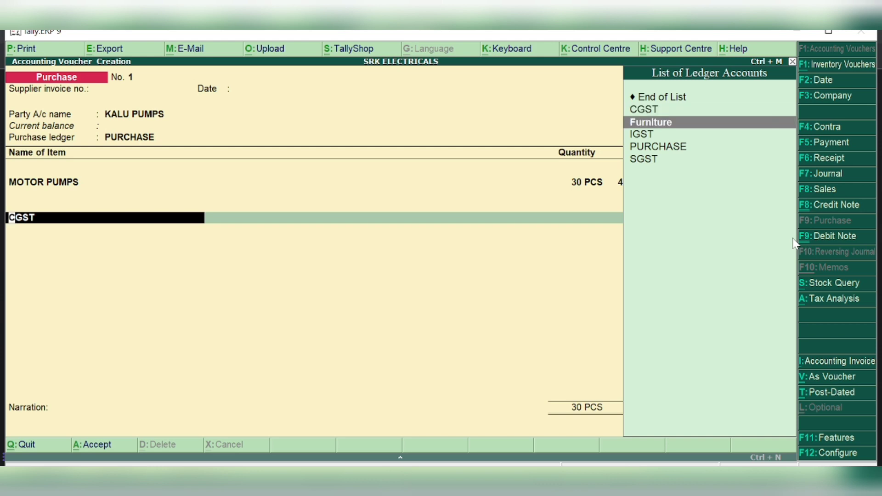
pyautogui.press('Delete')
pyautogui.press('Delete')
pyautogui.press('Delete')
pyautogui.press('Delete')
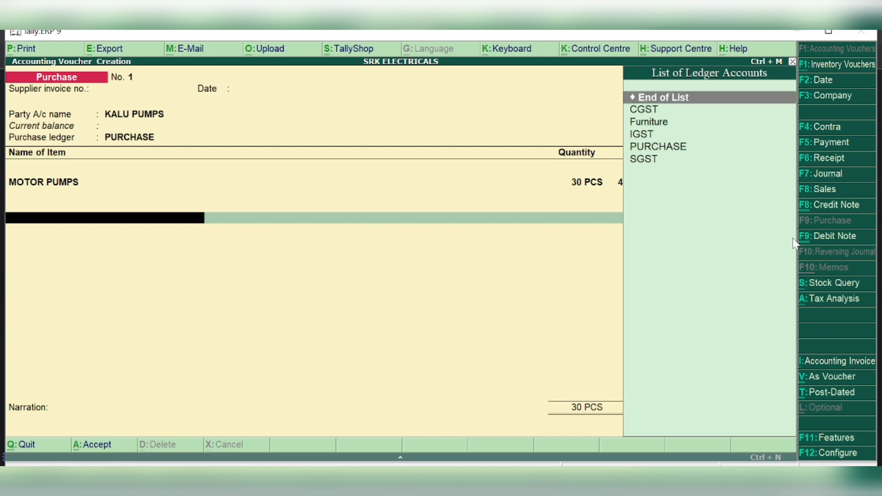
# Change the voucher to a Debit Note, clearing the original invoice number and dismissing the negative stock warning
pyautogui.click(841, 236)
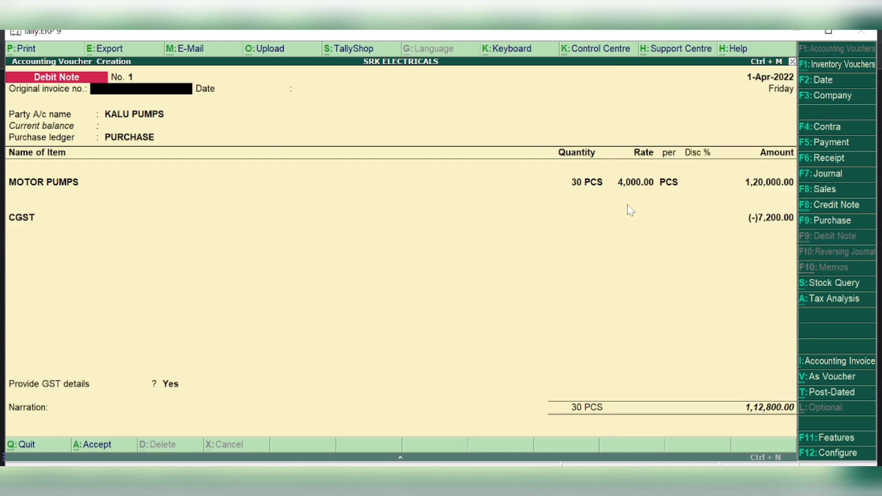
pyautogui.write('CGST')
pyautogui.press('Return')
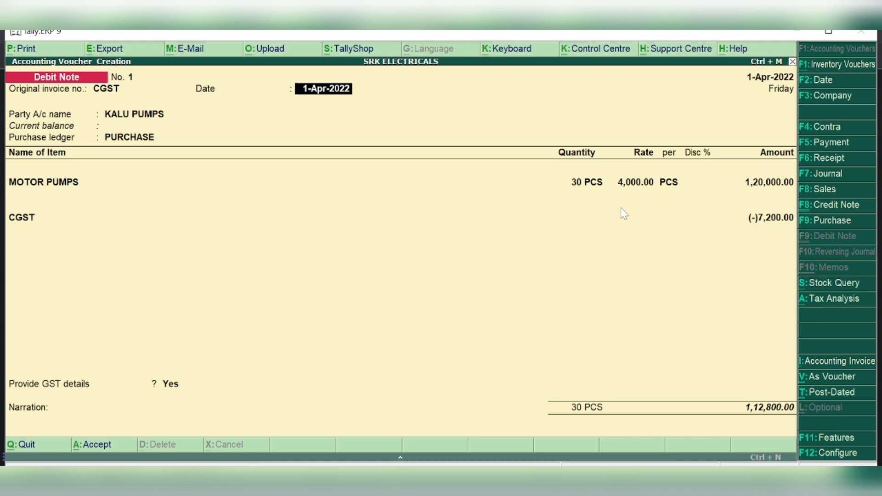
pyautogui.press('BackSpace')
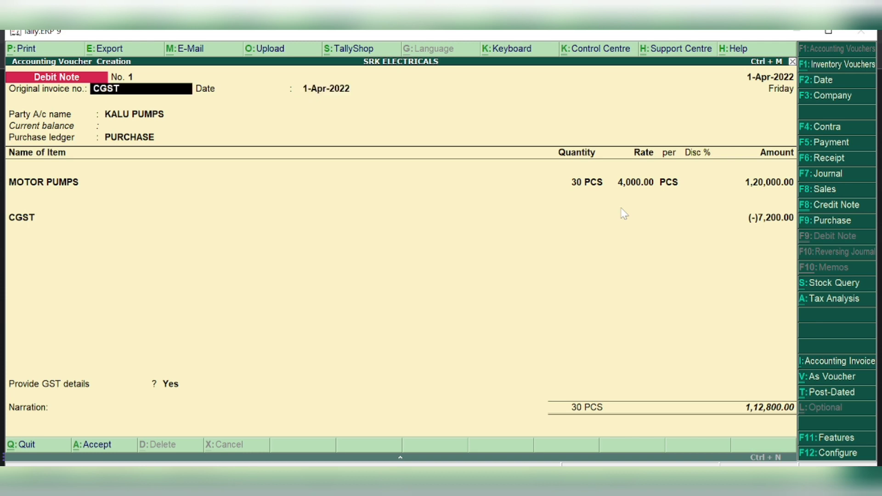
pyautogui.press('BackSpace')
pyautogui.press('Return')
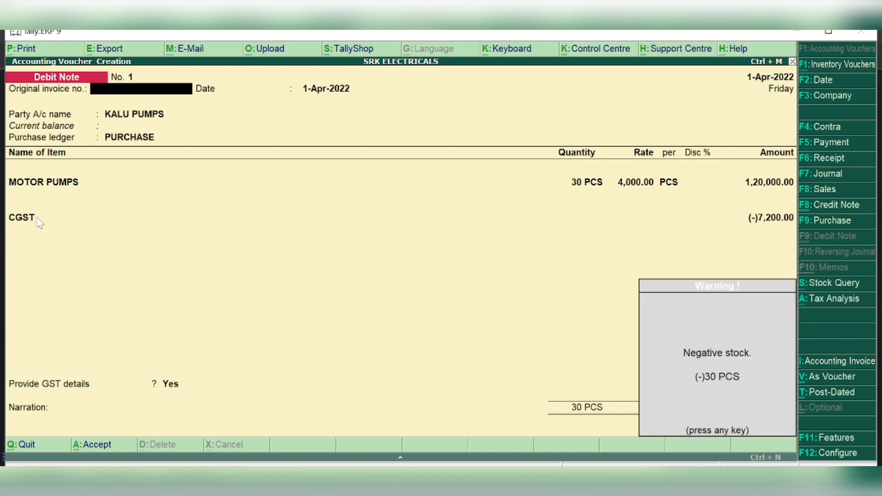
pyautogui.press('Return')
pyautogui.press('Return')
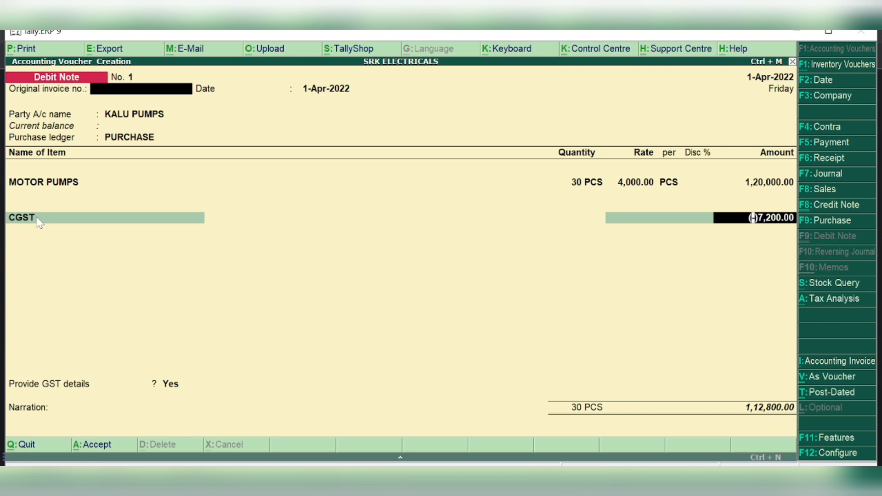
# Remove the negative CGST amount and its ledger line
pyautogui.click(37, 218)
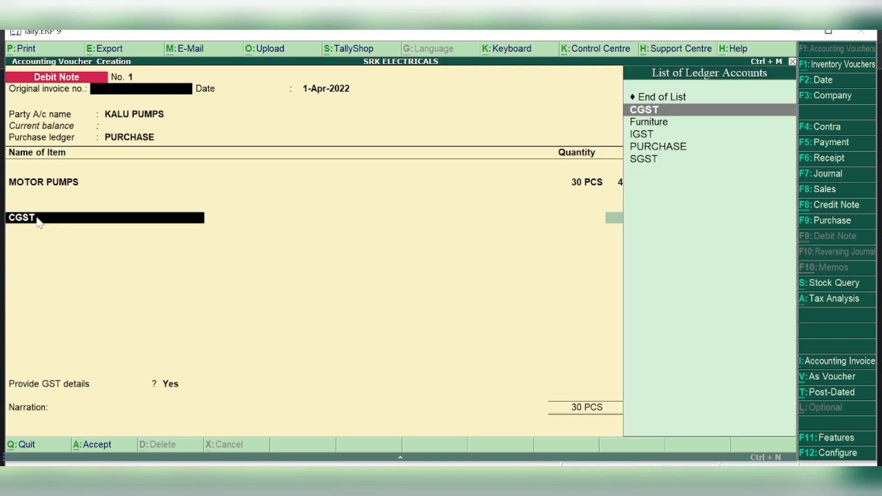
pyautogui.press('Return')
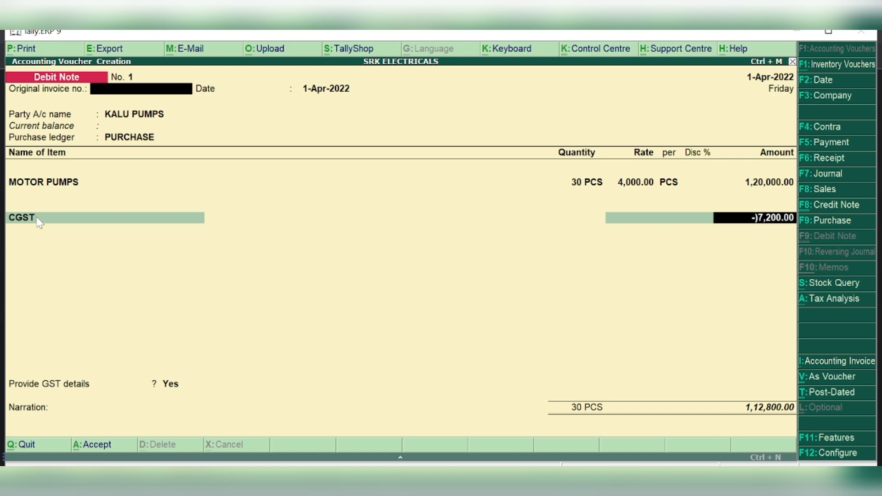
pyautogui.press('Delete')
pyautogui.press('Delete')
pyautogui.press('Delete')
pyautogui.press('Delete')
pyautogui.press('Delete')
pyautogui.press('Delete')
pyautogui.press('Delete')
pyautogui.press('Delete')
pyautogui.press('Delete')
pyautogui.press('Delete')
pyautogui.press('Delete')
pyautogui.click(37, 219)
pyautogui.press('Delete')
pyautogui.press('Delete')
pyautogui.press('Delete')
pyautogui.press('Delete')
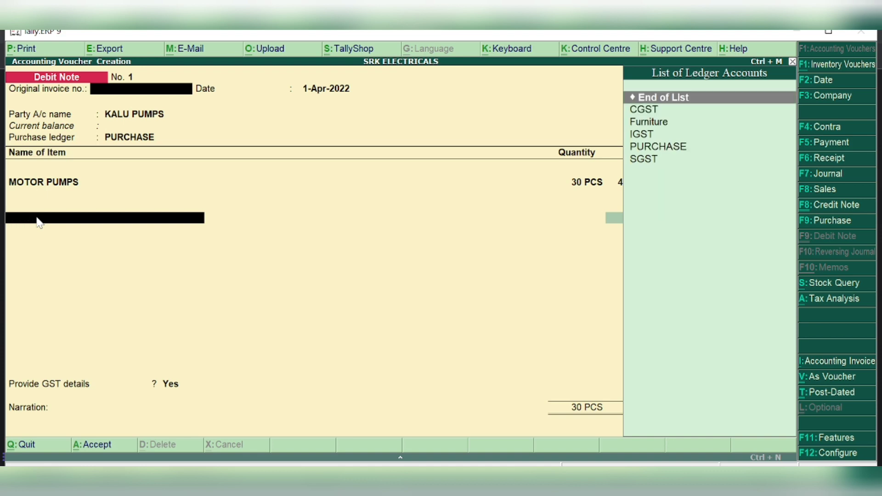
pyautogui.press('BackSpace')
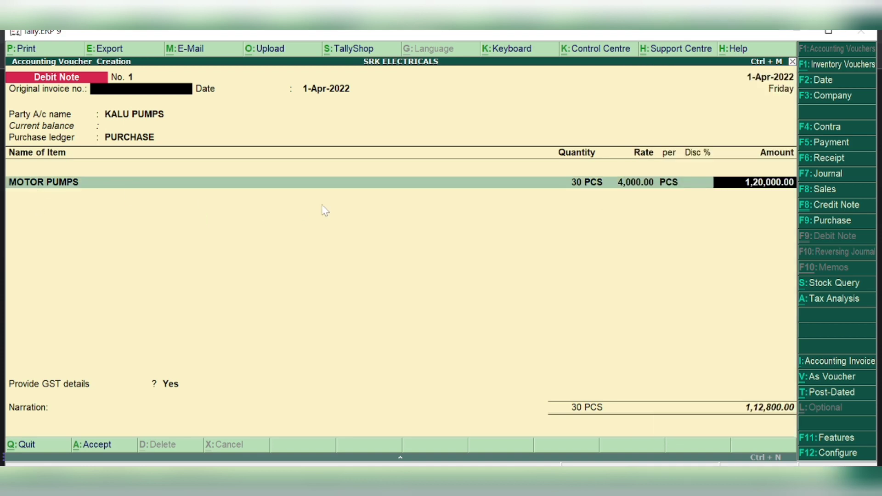
# Re-accept MOTOR PUMPS at 1,20,000.00 and add CGST 7,200.00, totalling 1,27,200.00
pyautogui.press('Return')
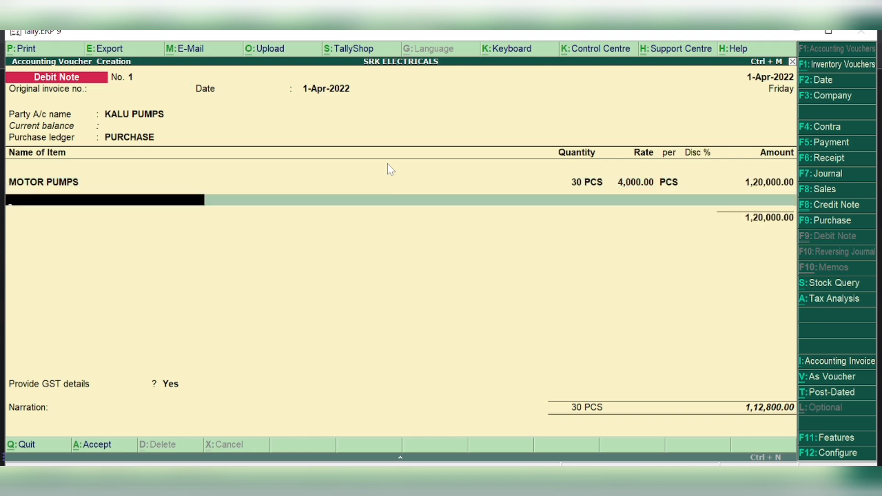
pyautogui.press('Up')
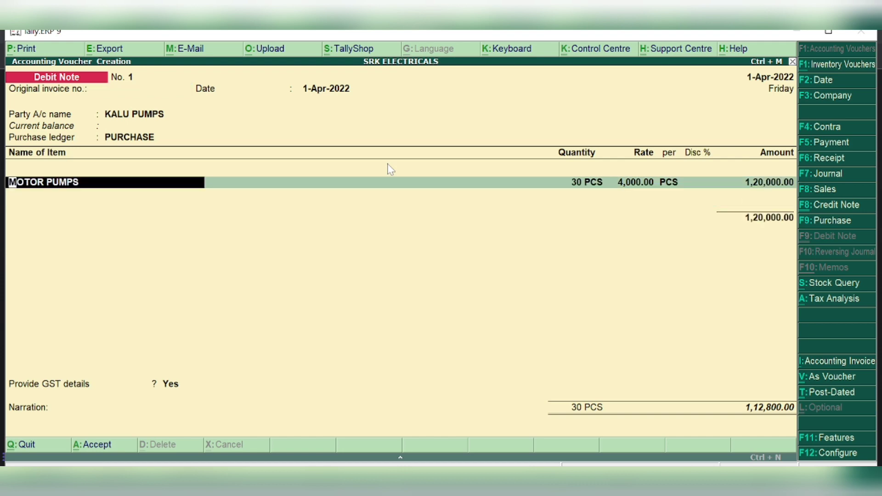
pyautogui.press('Return')
pyautogui.press('Return')
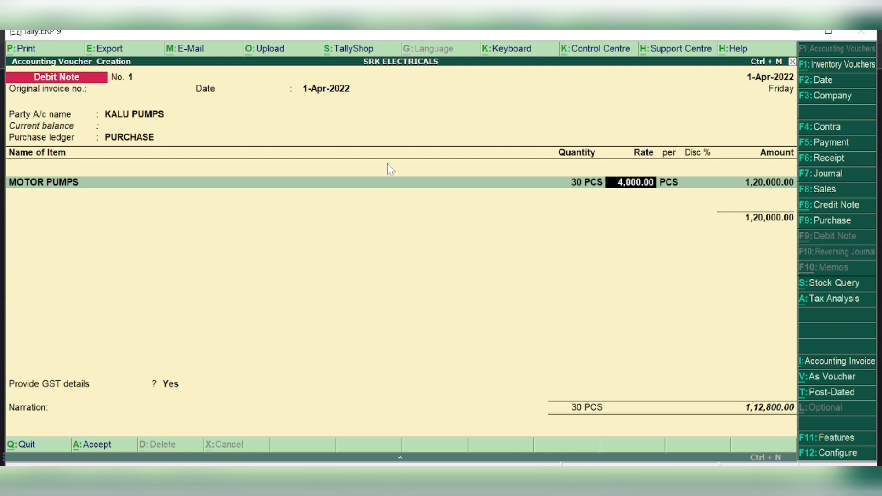
pyautogui.press('Return')
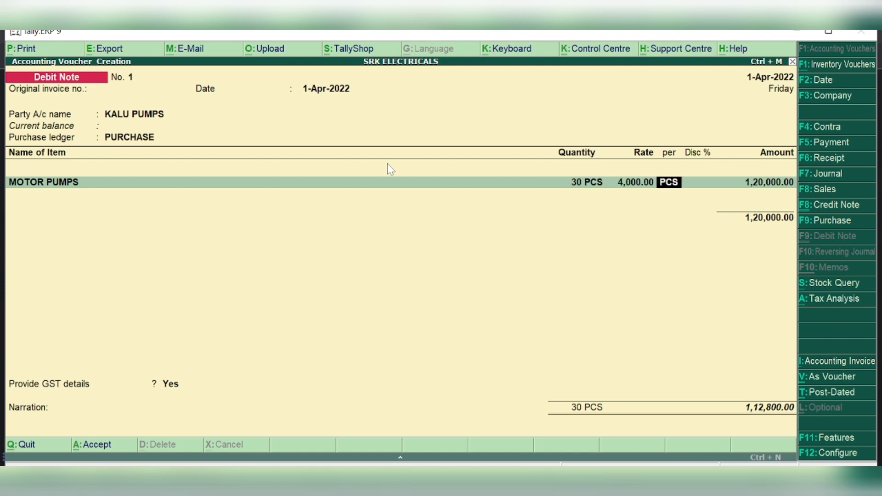
pyautogui.press('Return')
pyautogui.press('Return')
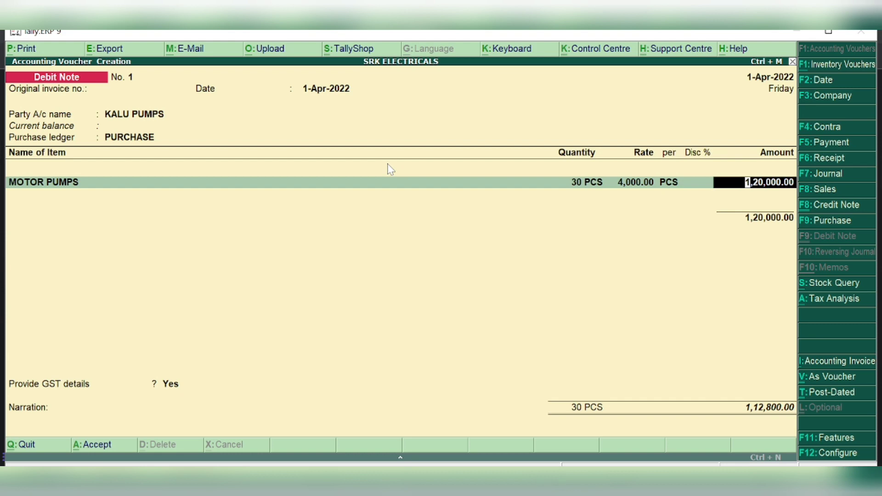
pyautogui.press('Return')
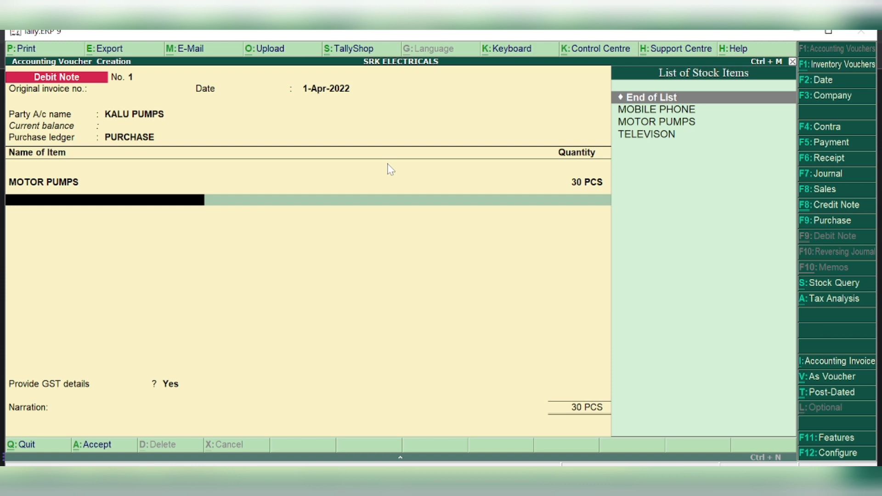
pyautogui.press('Return')
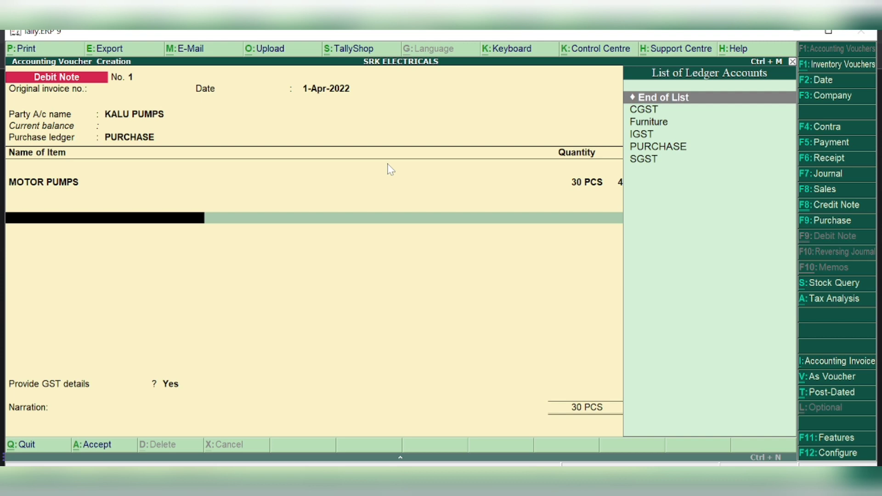
pyautogui.write('C')
pyautogui.press('Return')
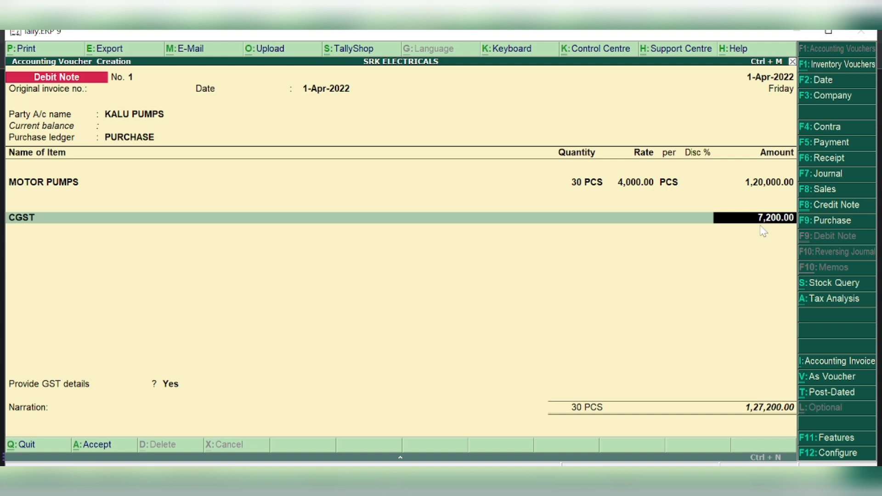
# Add an SGST line of 7,200.00, bringing Debit Note No. 1 to 1,34,400.00
pyautogui.press('Return')
pyautogui.write('SGST')
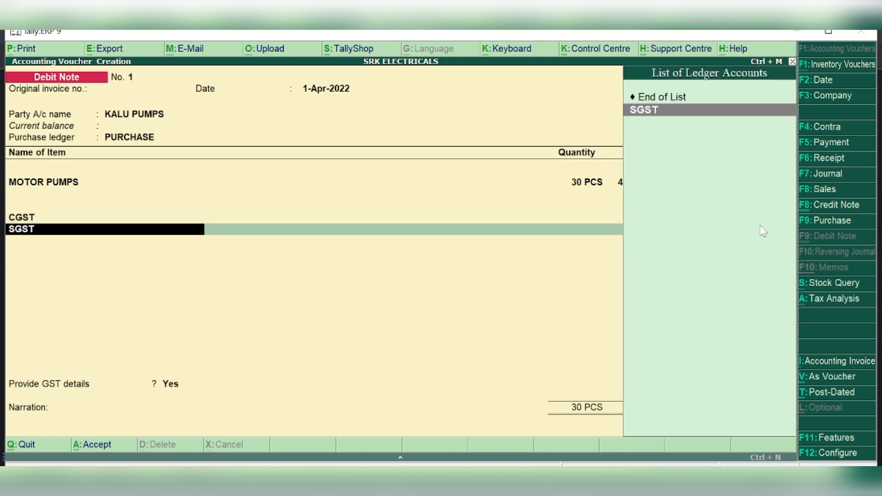
pyautogui.press('Return')
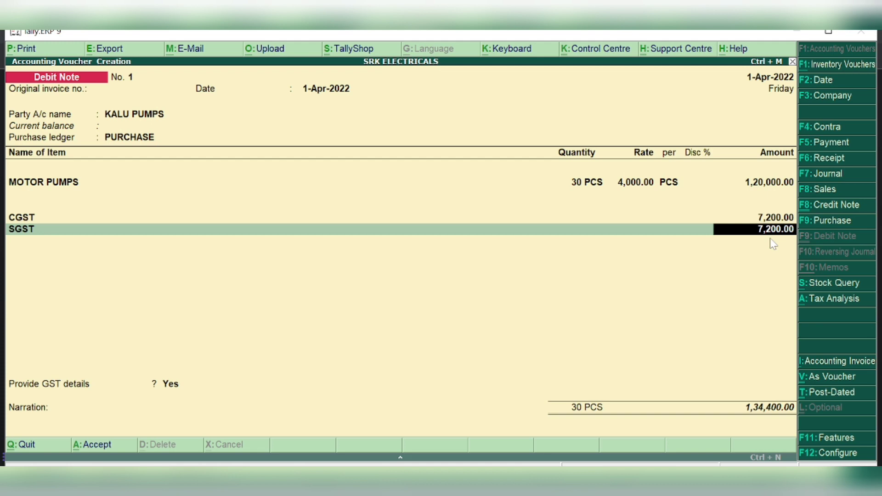
# Confirm GST details with issue reason Not Applicable and save the debit note
pyautogui.press('Return')
pyautogui.press('Return')
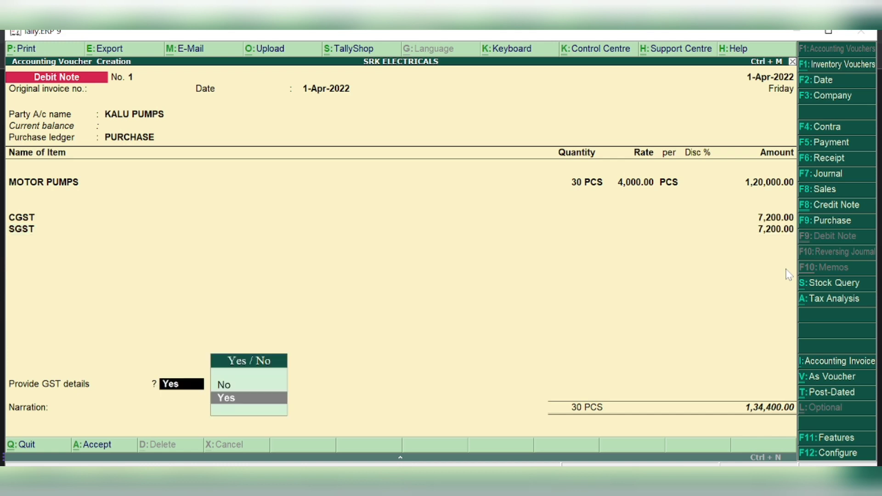
pyautogui.press('Return')
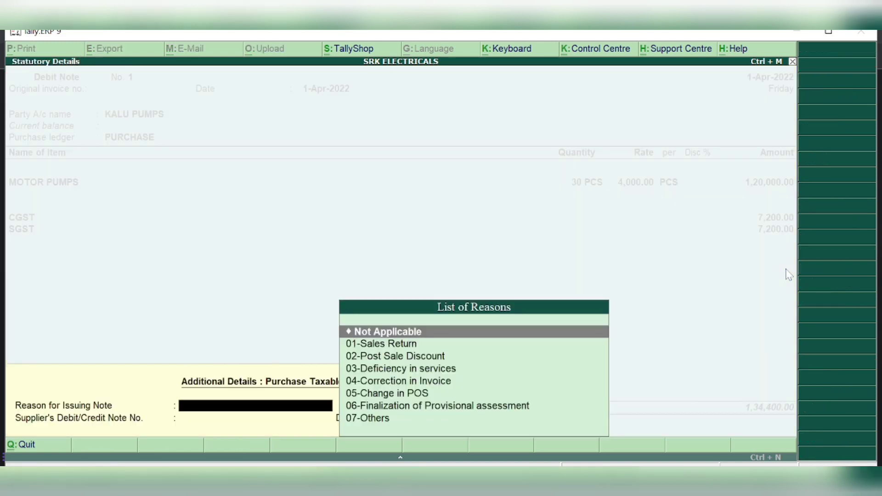
pyautogui.press('Return')
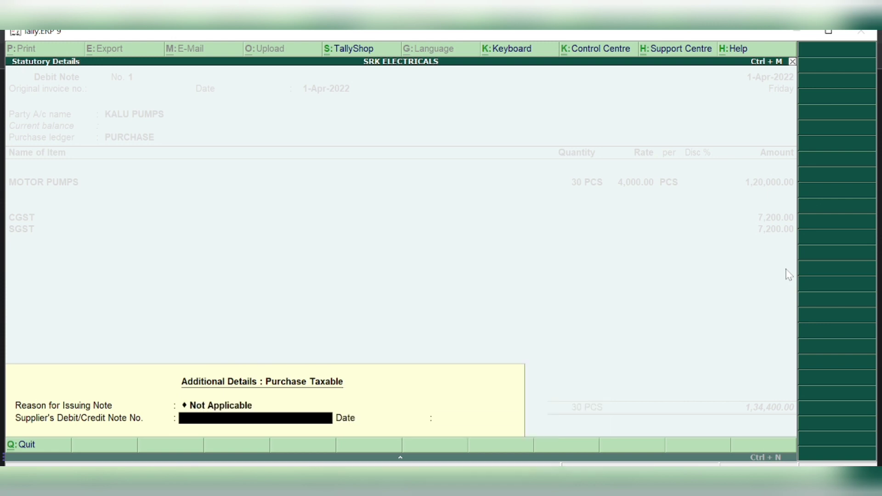
pyautogui.press('Return')
pyautogui.press('Return')
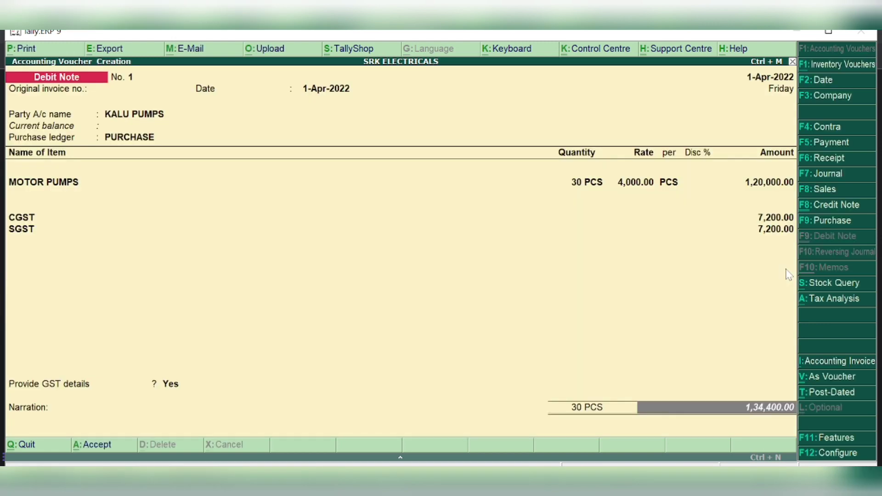
pyautogui.press('Return')
pyautogui.press('Return')
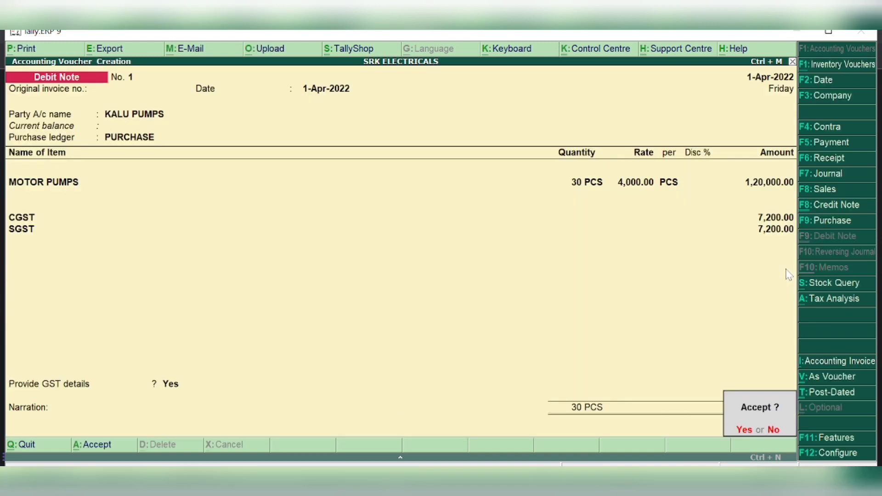
pyautogui.press('Return')
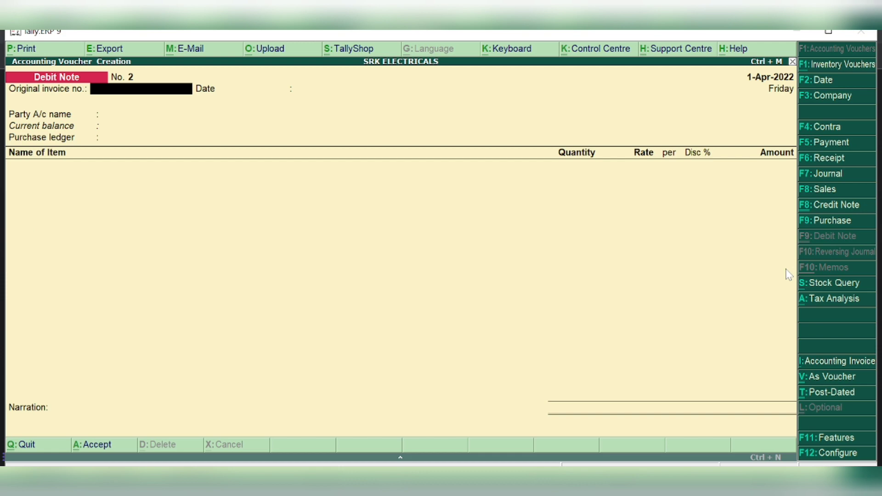
# Switch to a Purchase voucher and start a new party ledger named NATIONAL SUPPLIER
pyautogui.click(824, 222)
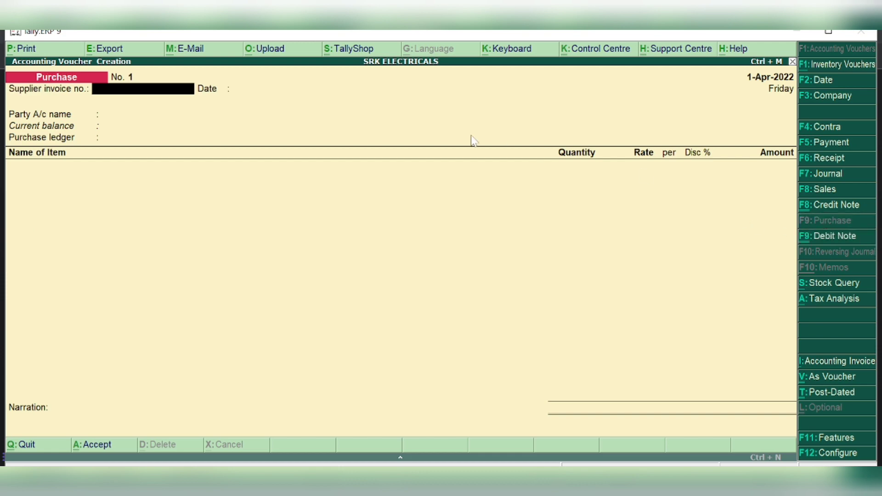
pyautogui.press('Return')
pyautogui.press('Return')
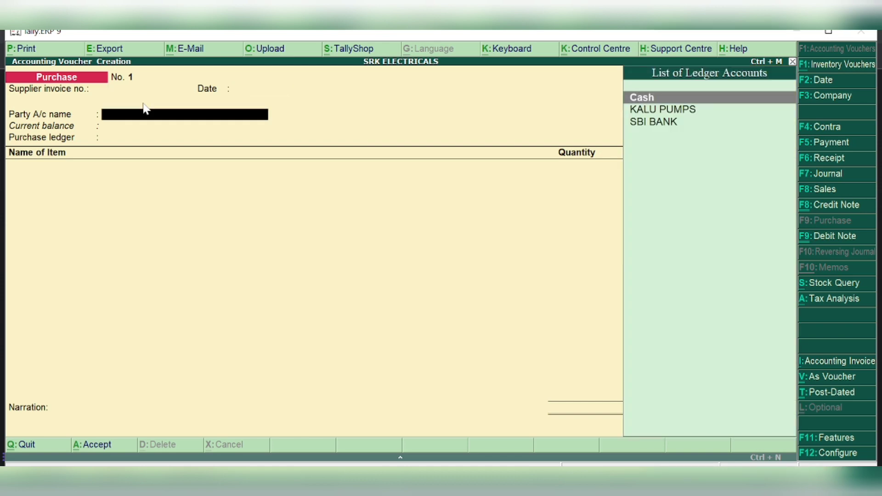
pyautogui.hotkey('alt', 'c')
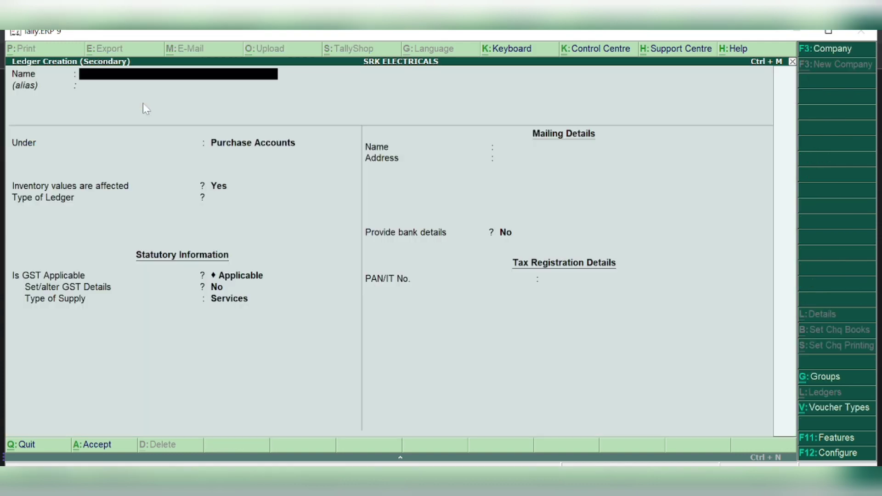
pyautogui.write('NATIONAL S')
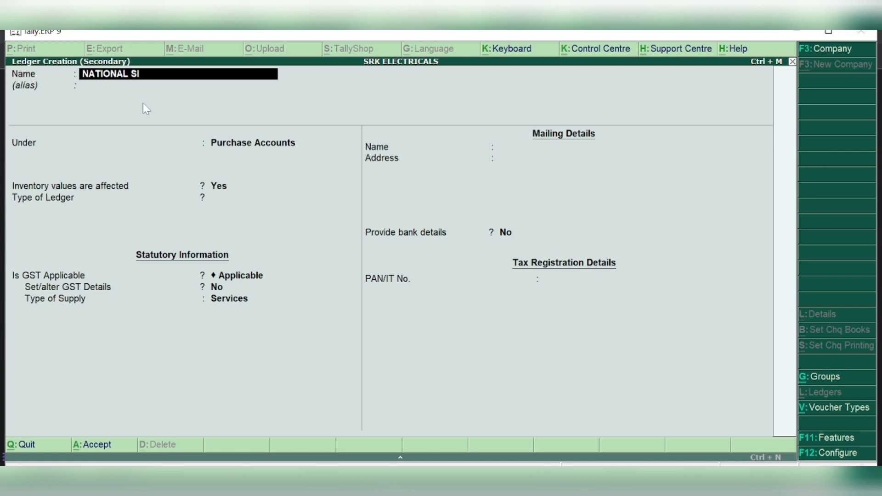
pyautogui.write('UPPLIER')
pyautogui.press('Return')
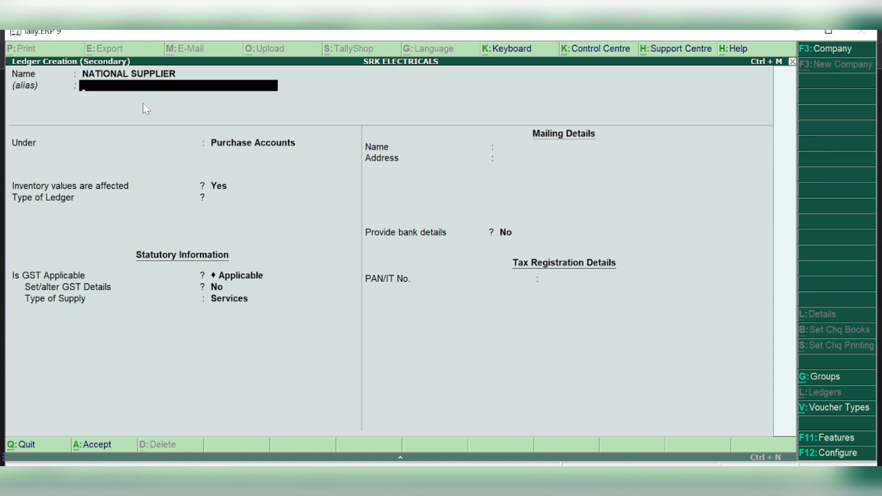
pyautogui.press('Return')
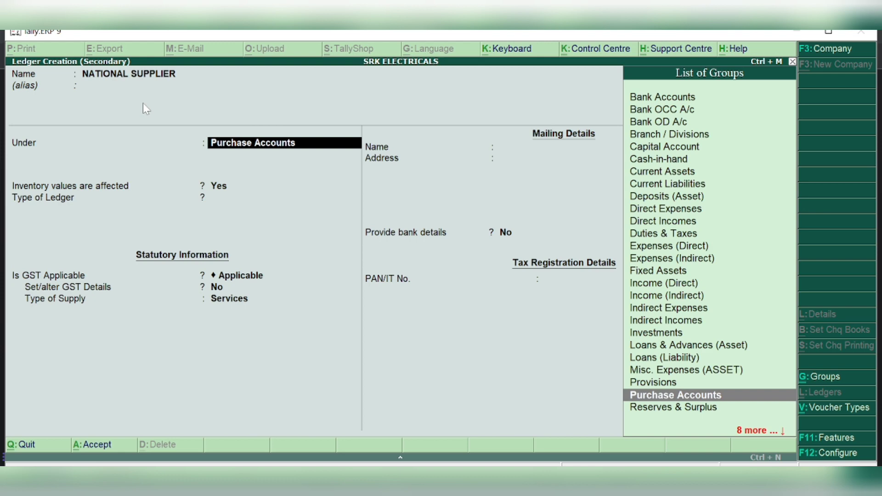
# Place NATIONAL SUPPLIER under Sundry Creditors, state Delhi, Regular registration, and save it
pyautogui.write('CRED')
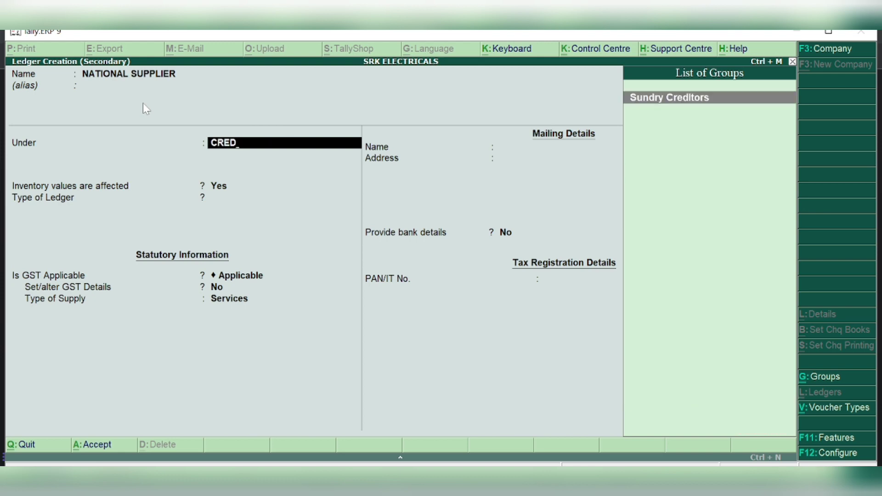
pyautogui.press('Return')
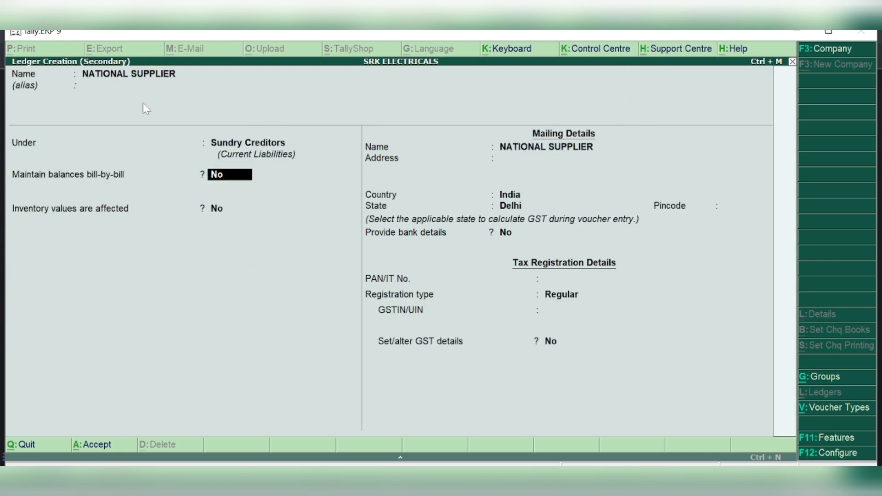
pyautogui.press('Return')
pyautogui.press('Return')
pyautogui.press('Return')
pyautogui.press('Return')
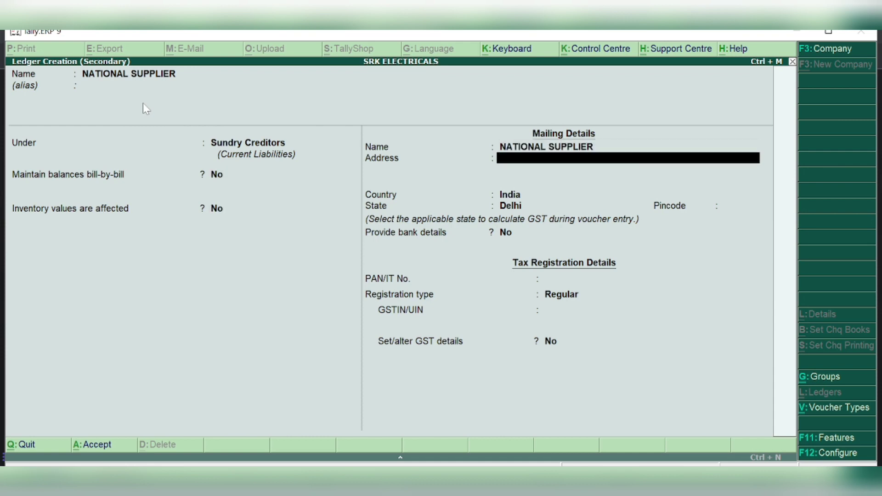
pyautogui.press('Return')
pyautogui.press('Return')
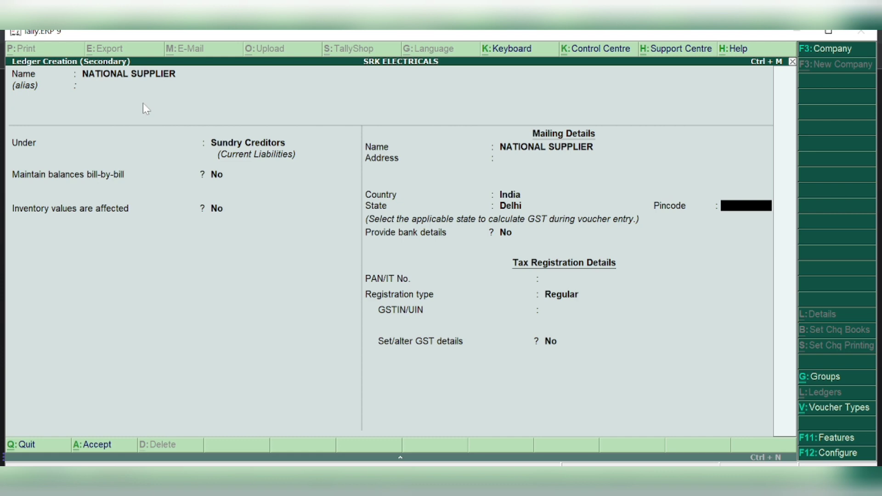
pyautogui.press('Return')
pyautogui.press('Return')
pyautogui.press('Return')
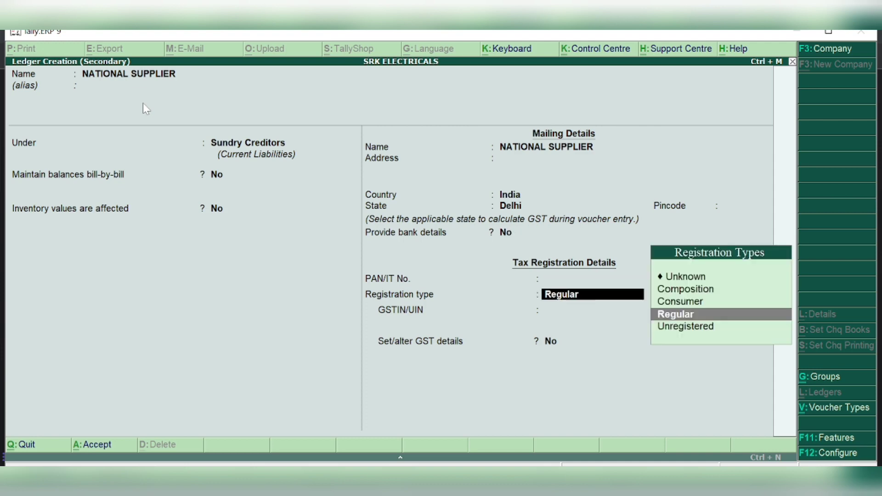
pyautogui.press('Return')
pyautogui.press('Return')
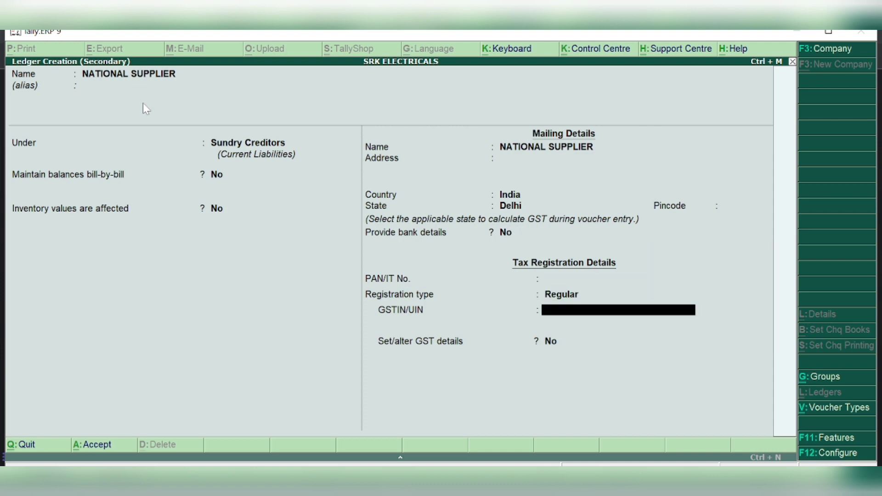
pyautogui.press('Return')
pyautogui.press('Return')
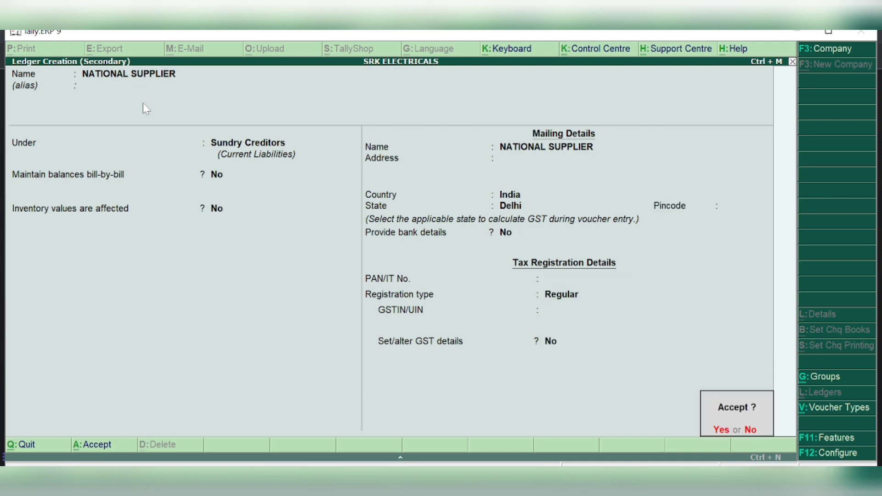
pyautogui.press('Return')
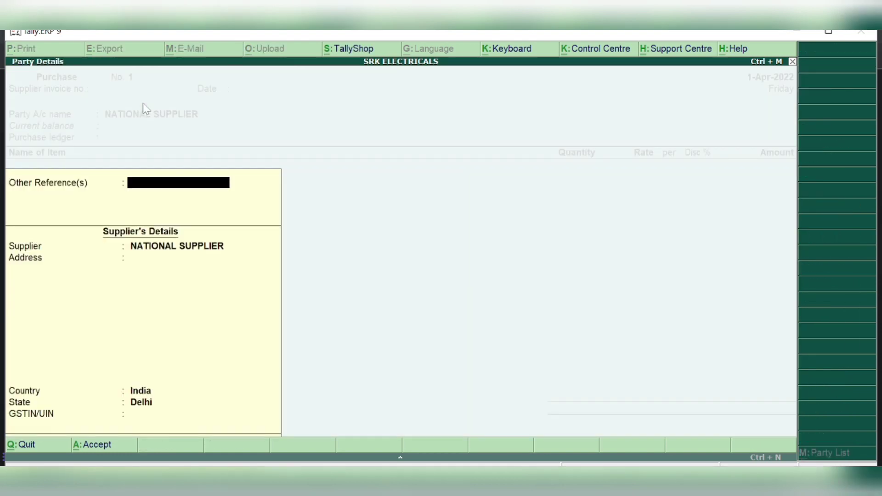
# Use the PURCHASE ledger and add TELEVISON, 20 pieces at 8,500.00 each
pyautogui.press('Return')
pyautogui.press('Return')
pyautogui.press('Return')
pyautogui.press('Return')
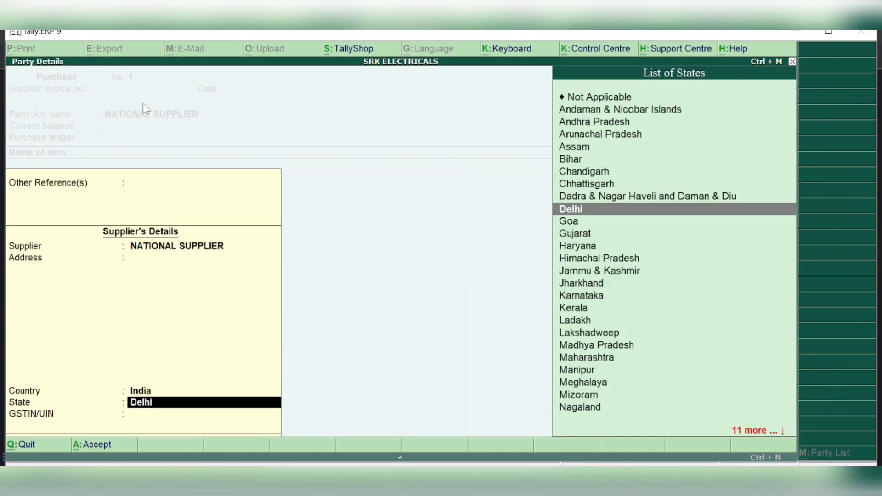
pyautogui.press('Return')
pyautogui.press('Return')
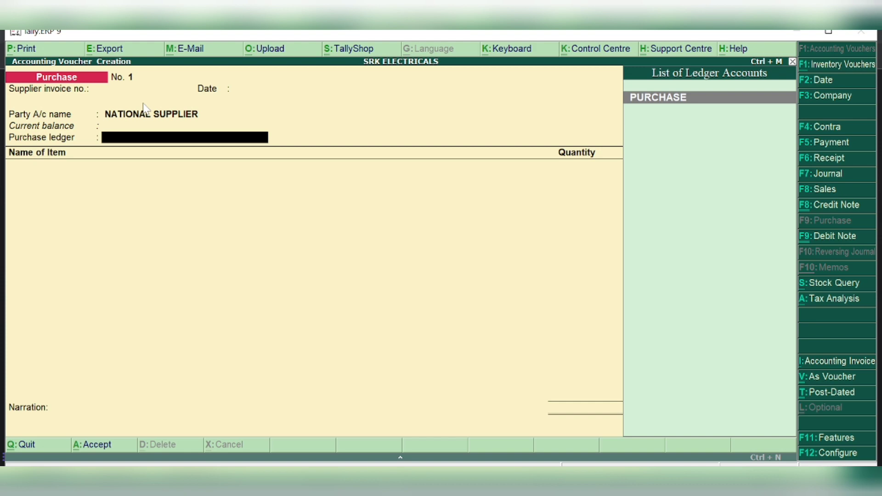
pyautogui.press('Return')
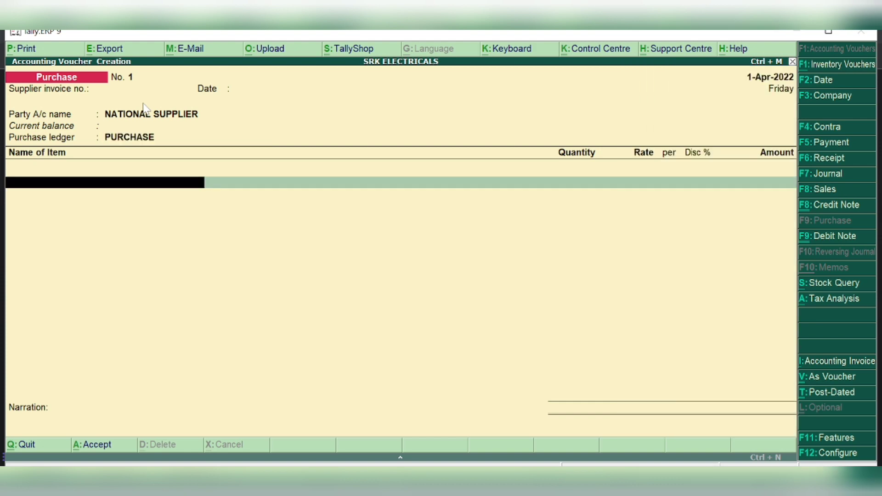
pyautogui.write('TE')
pyautogui.press('Return')
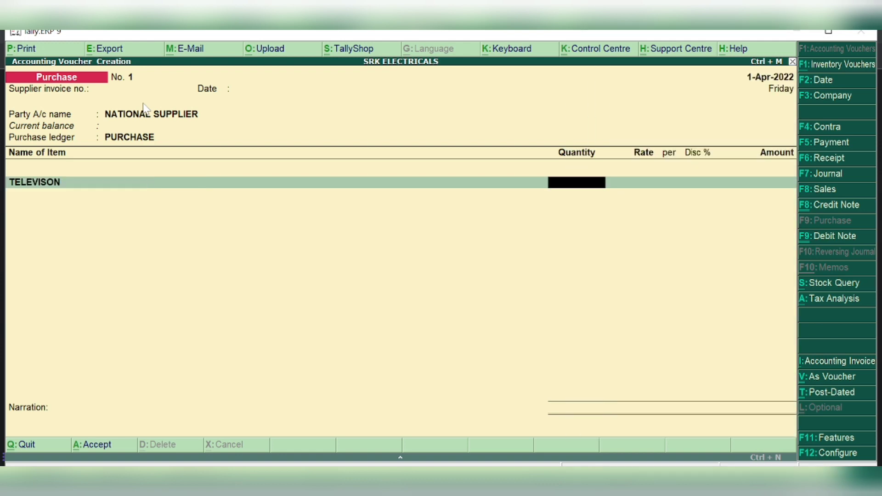
pyautogui.write('20')
pyautogui.press('Return')
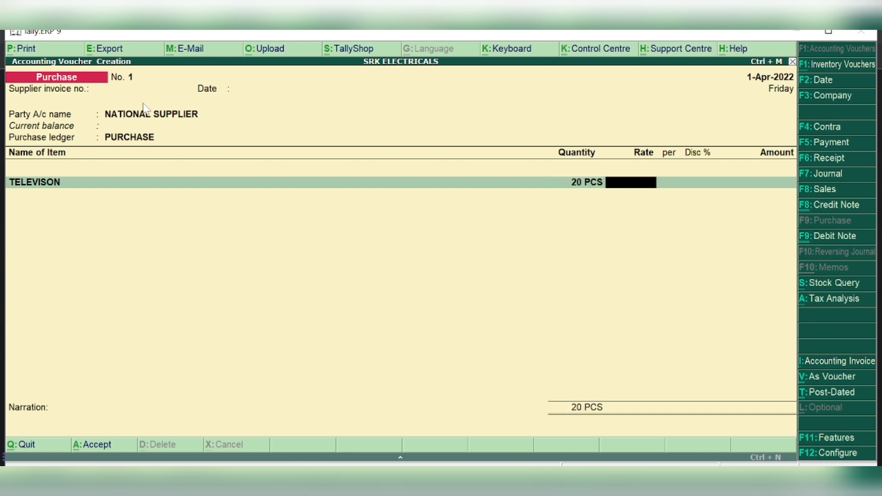
pyautogui.write('8500')
pyautogui.press('Return')
pyautogui.press('Return')
pyautogui.press('Return')
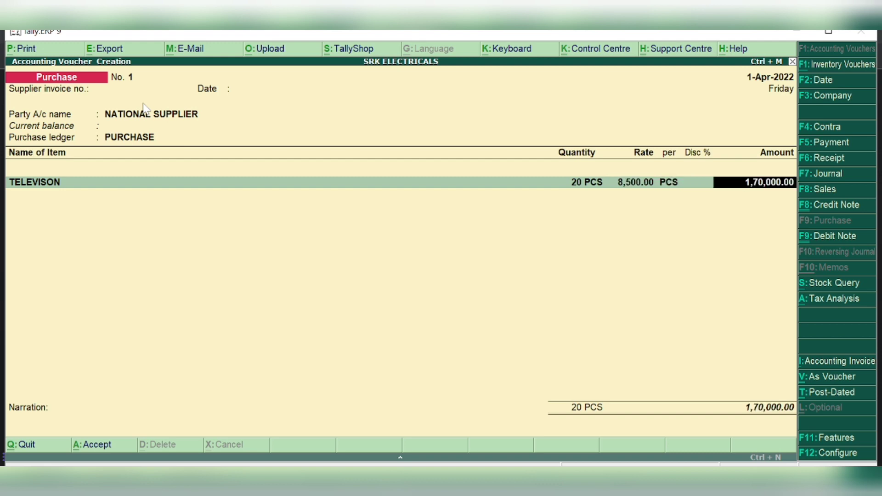
pyautogui.press('Return')
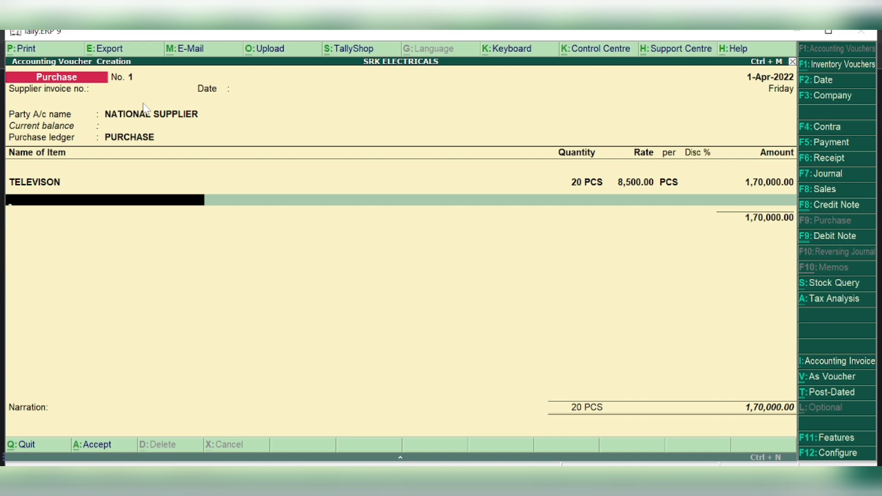
# Add CGST and SGST of 15,300.00 each and save the 2,00,600.00 purchase voucher
pyautogui.press('Return')
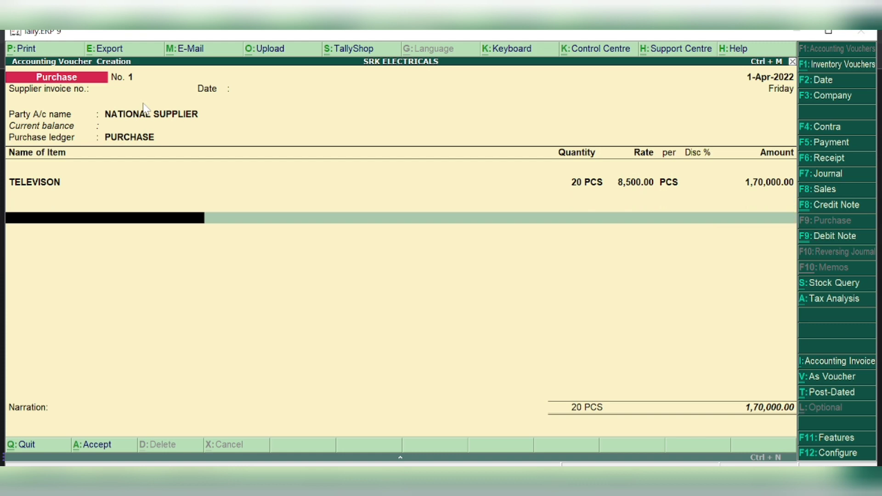
pyautogui.write('CGST')
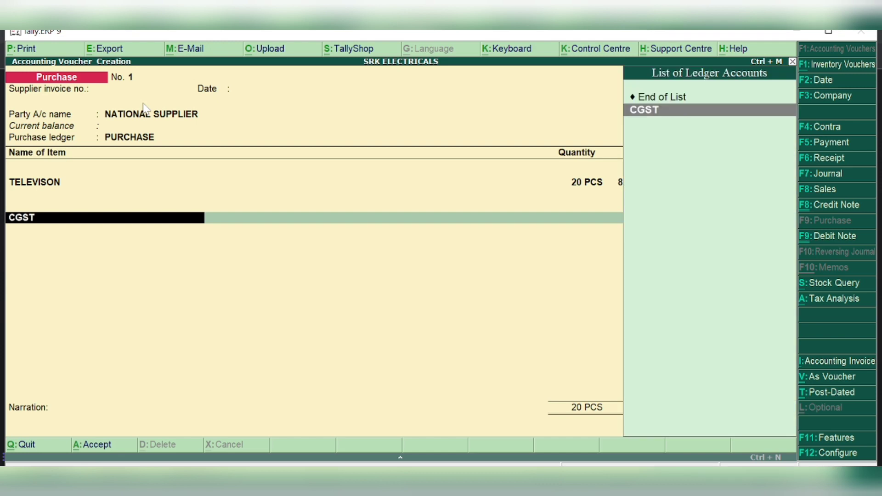
pyautogui.press('Return')
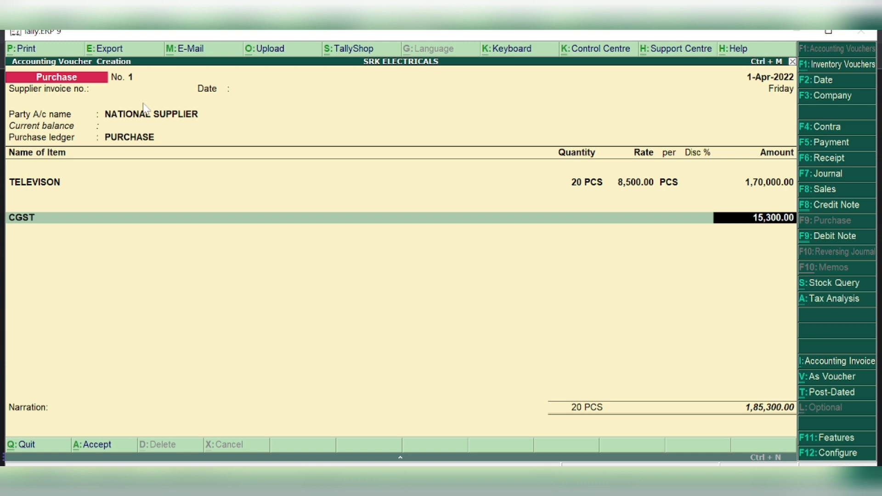
pyautogui.press('Return')
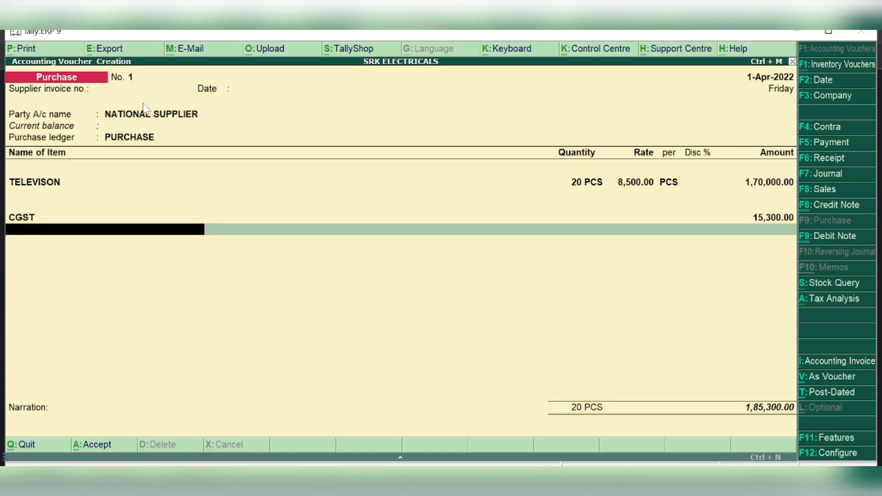
pyautogui.write('SGST')
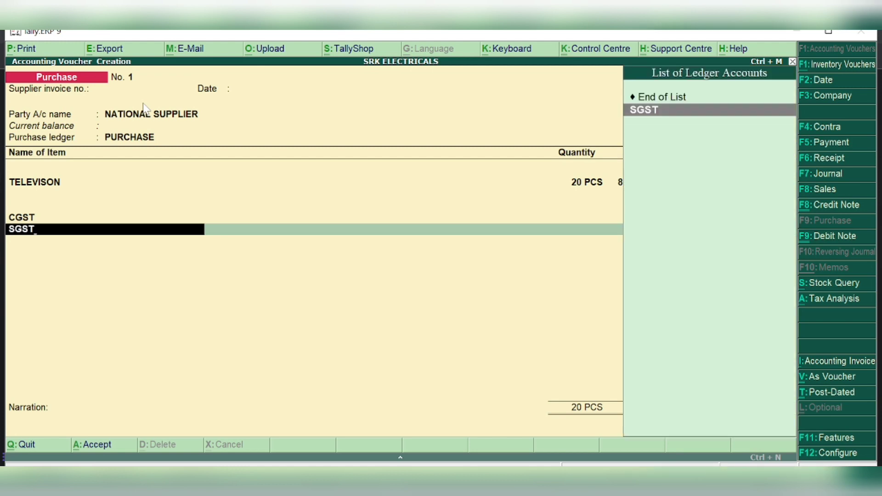
pyautogui.press('Return')
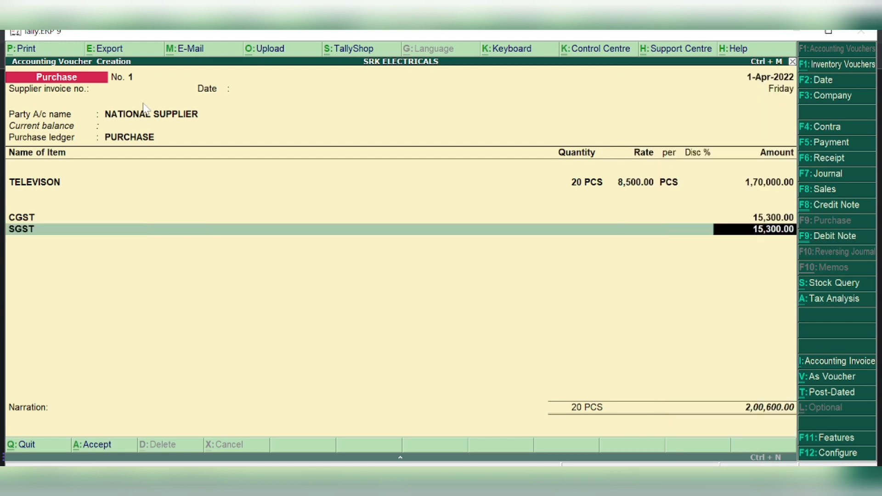
pyautogui.press('Return')
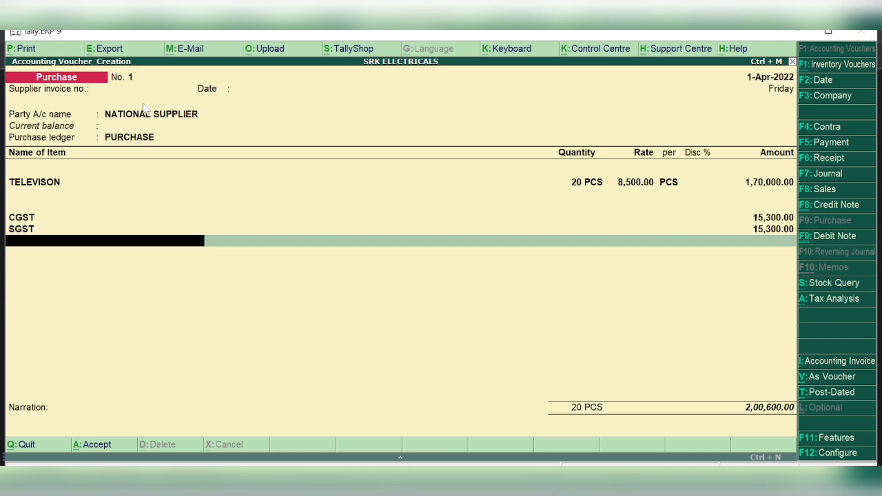
pyautogui.press('Return')
pyautogui.press('Return')
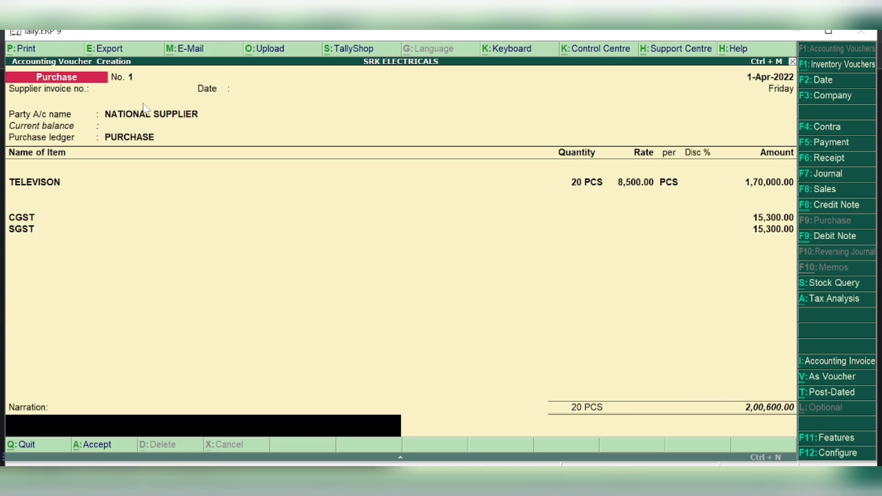
pyautogui.press('Return')
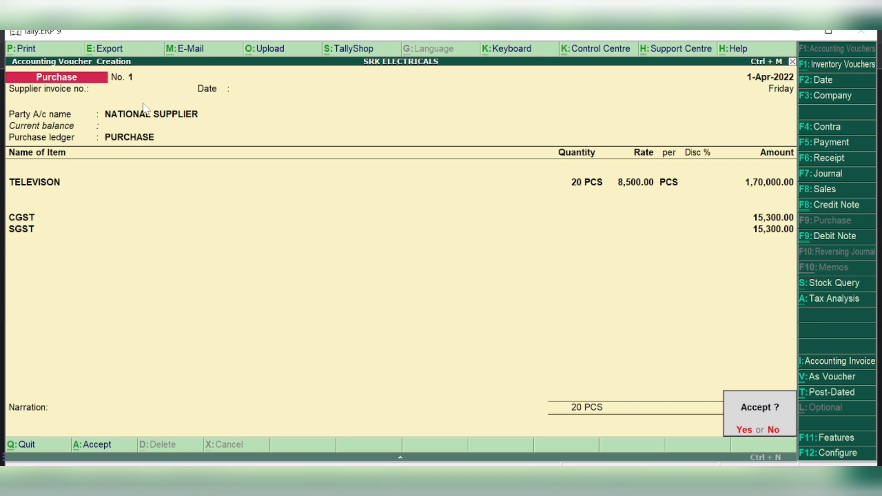
pyautogui.press('Return')
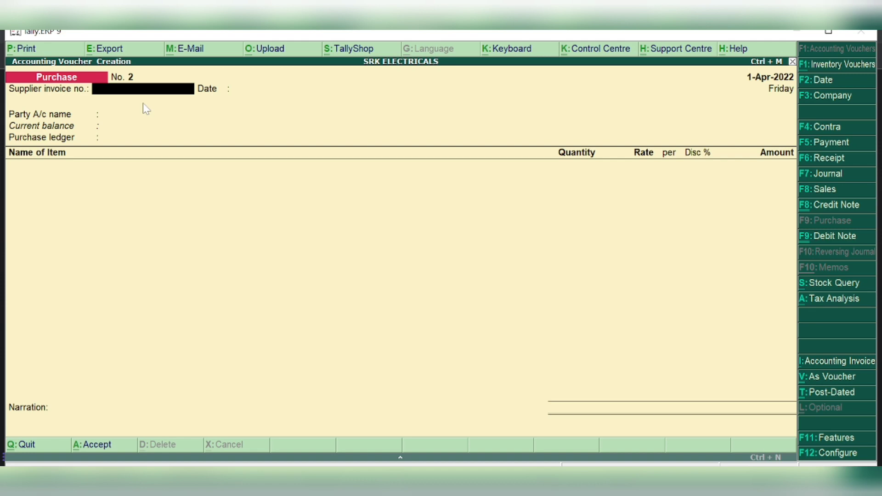
# Create supplier ledger NANY MOBILES under Sundry Creditors, Delhi, Regular, and accept it as the party
pyautogui.press('Return')
pyautogui.press('Return')
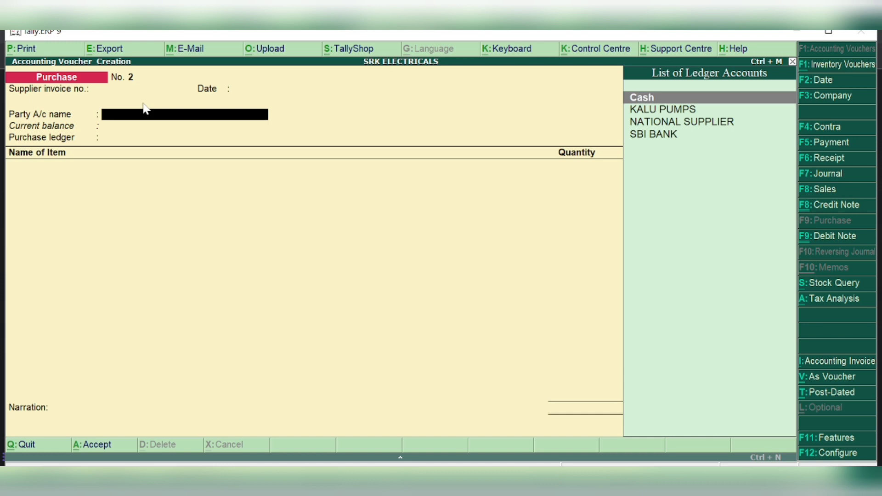
pyautogui.hotkey('alt', 'c')
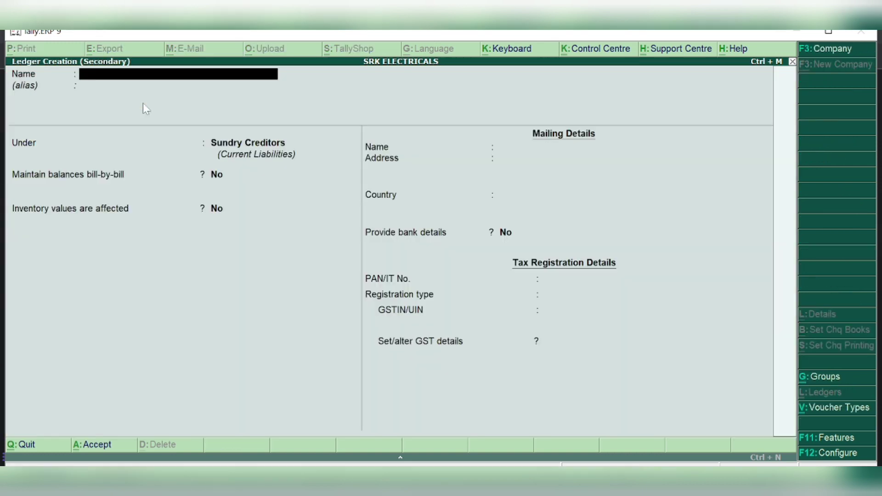
pyautogui.write('NANY')
pyautogui.write('MOBILES')
pyautogui.press('Return')
pyautogui.press('Return')
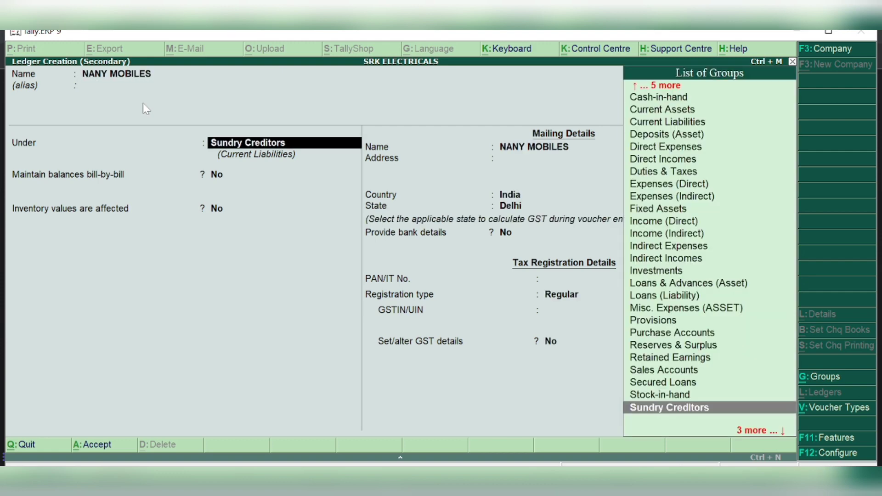
pyautogui.press('Return')
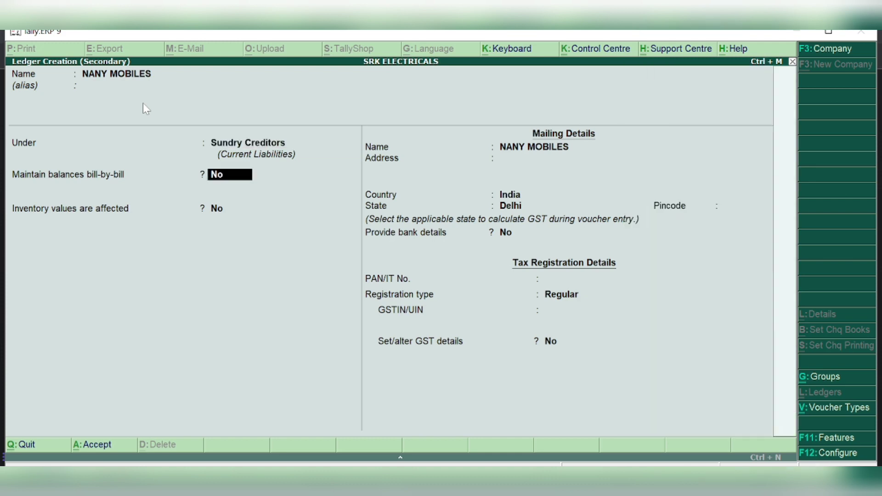
pyautogui.press('Return')
pyautogui.press('Return')
pyautogui.press('Return')
pyautogui.press('Return')
pyautogui.press('Return')
pyautogui.press('Return')
pyautogui.press('Return')
pyautogui.press('Return')
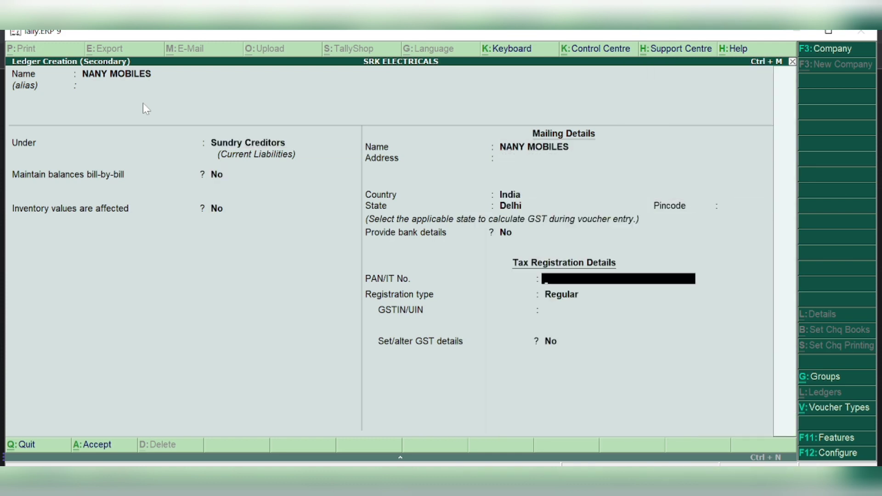
pyautogui.press('Return')
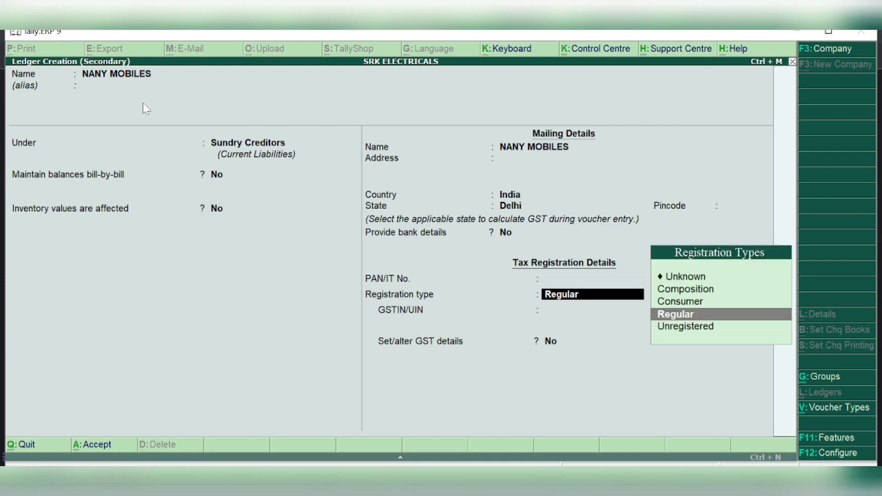
pyautogui.press('Return')
pyautogui.press('Return')
pyautogui.press('Return')
pyautogui.press('Return')
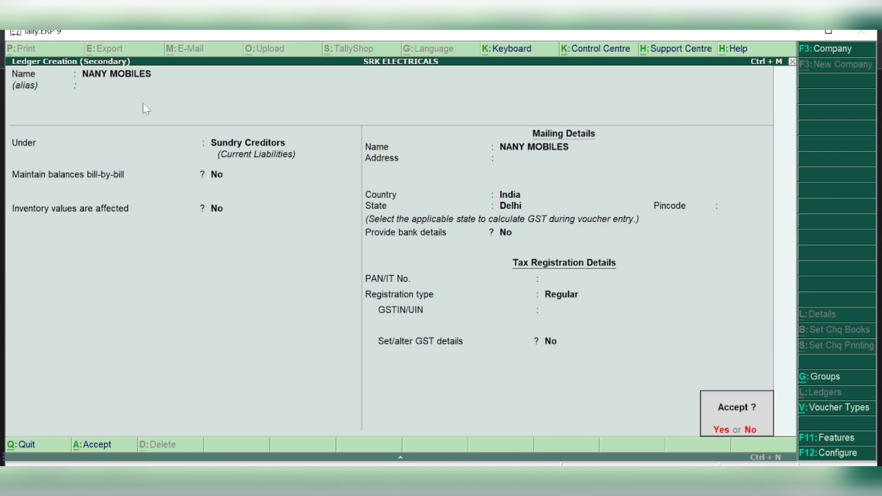
pyautogui.press('Return')
pyautogui.press('Return')
pyautogui.press('Return')
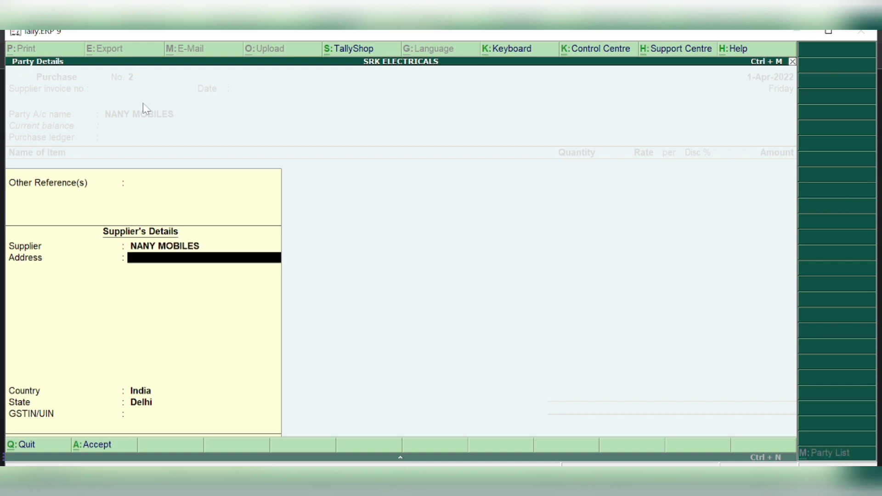
pyautogui.press('Return')
pyautogui.press('Return')
pyautogui.press('Return')
pyautogui.press('Return')
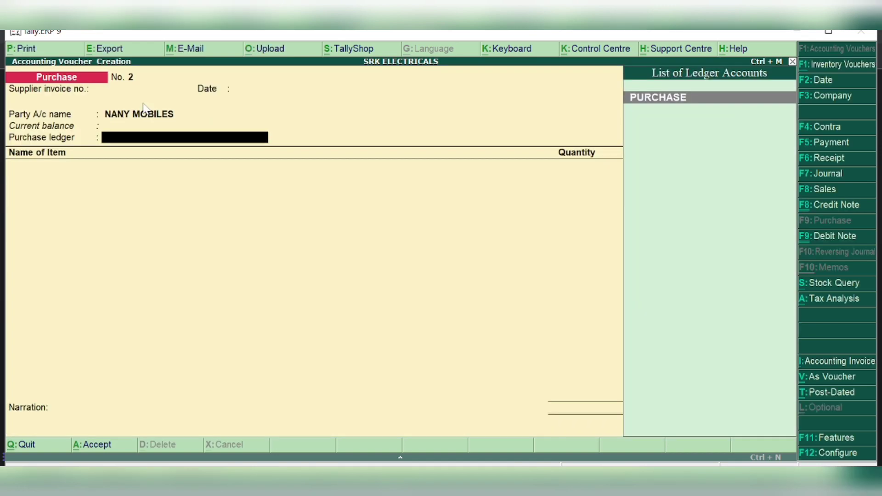
pyautogui.press('Return')
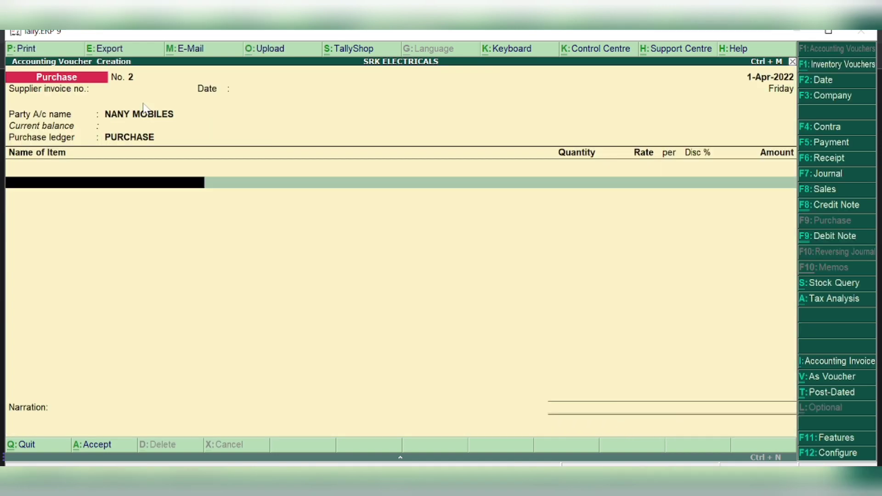
# Add MOBILE PHONE, 30 pieces at 9,000 each for 2,70,000.00
pyautogui.write('MO')
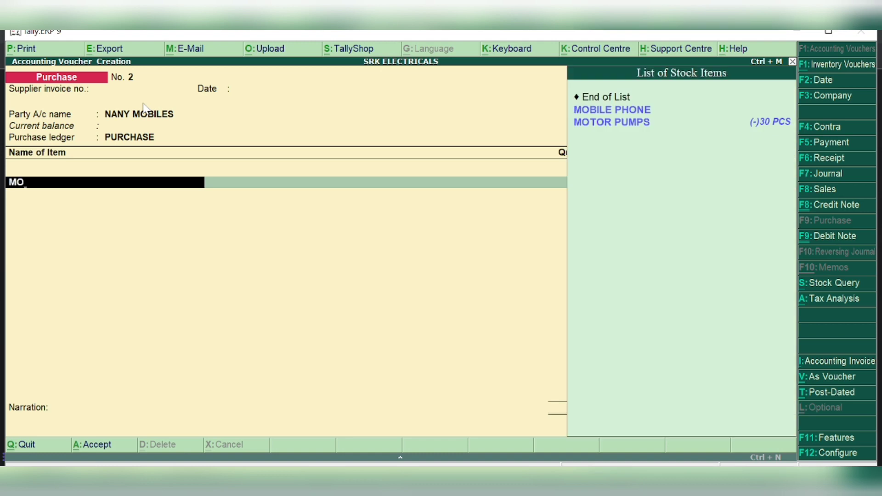
pyautogui.press('Return')
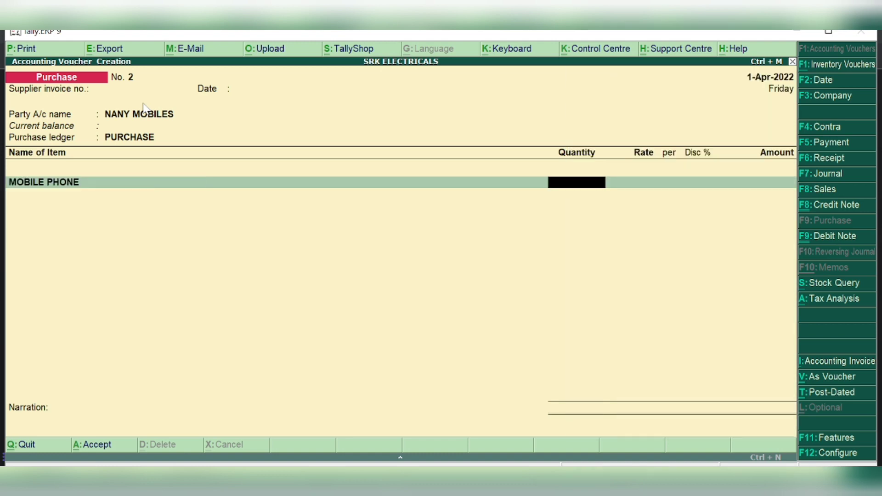
pyautogui.write('30')
pyautogui.press('Return')
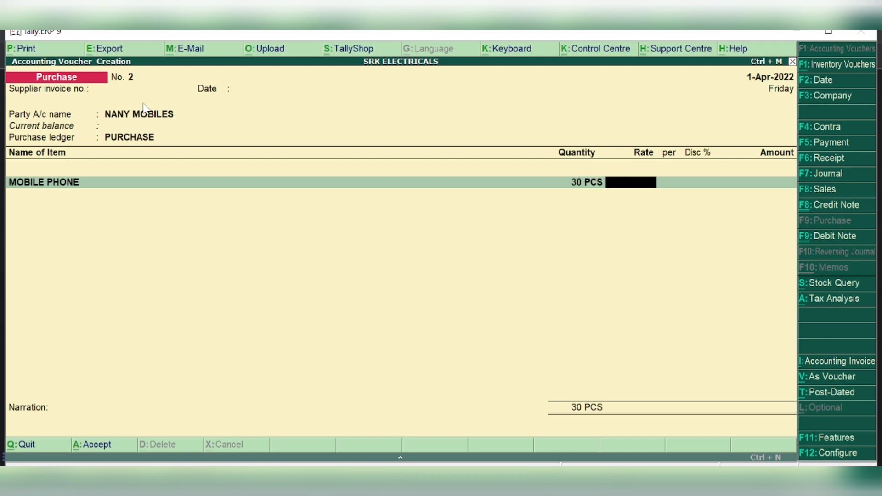
pyautogui.write('9000')
pyautogui.press('Return')
pyautogui.press('Return')
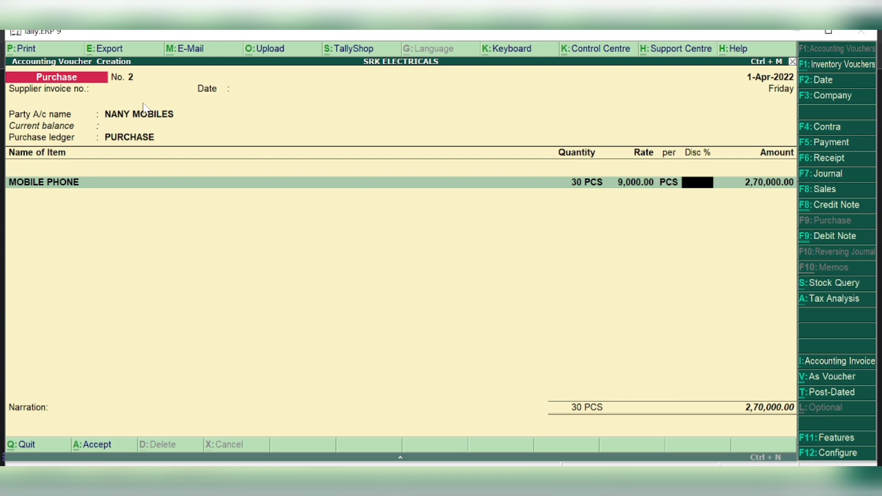
pyautogui.press('Return')
pyautogui.press('Return')
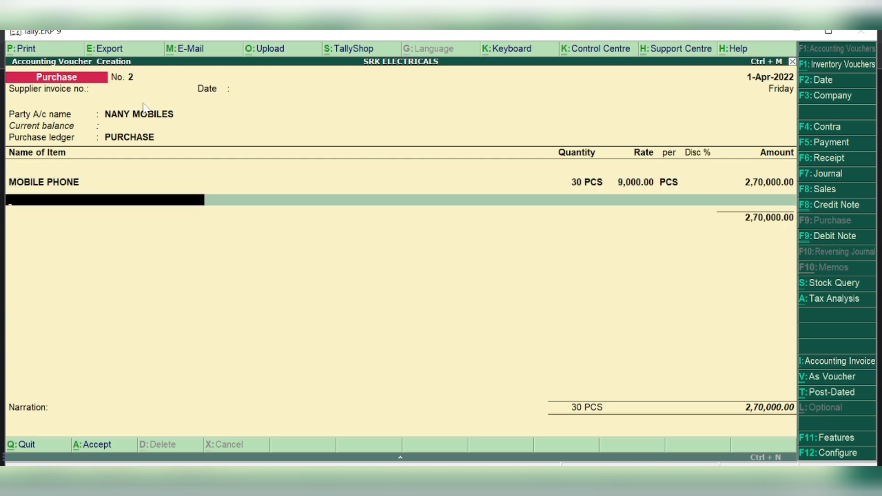
# Add CGST and SGST of 24,300.00 each, bringing the total to 3,18,600.00
pyautogui.press('Return')
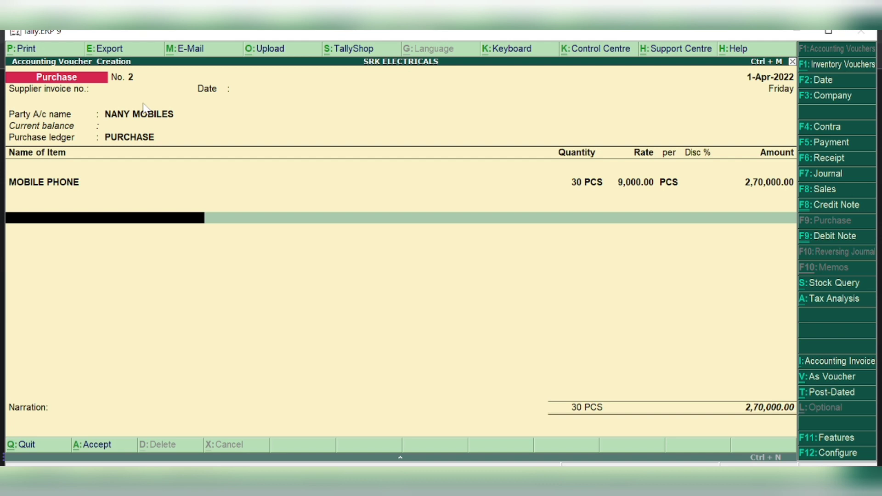
pyautogui.write('CGST')
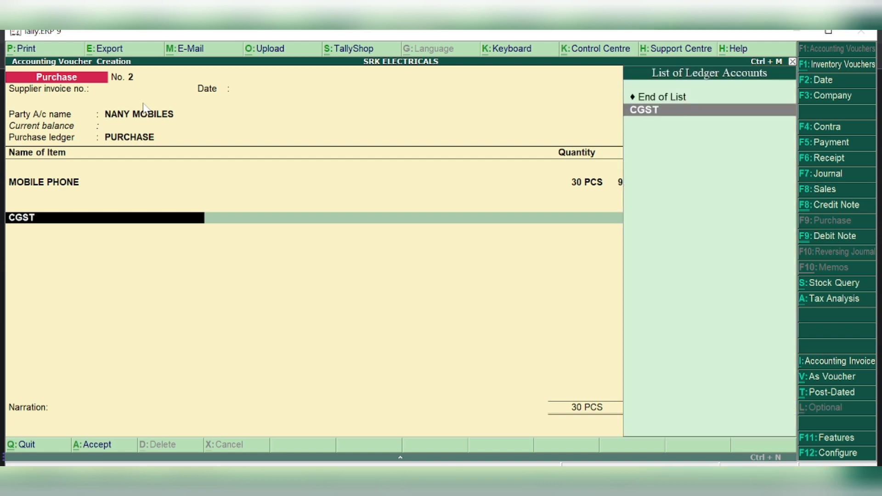
pyautogui.press('Return')
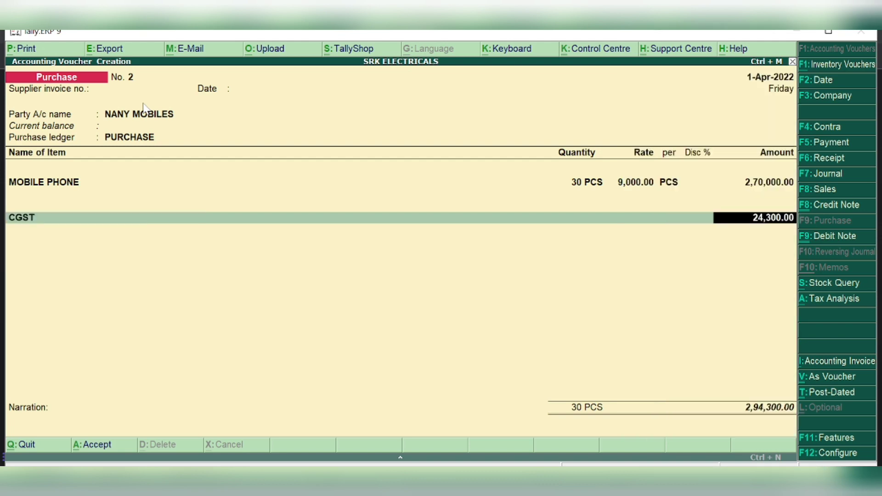
pyautogui.press('Return')
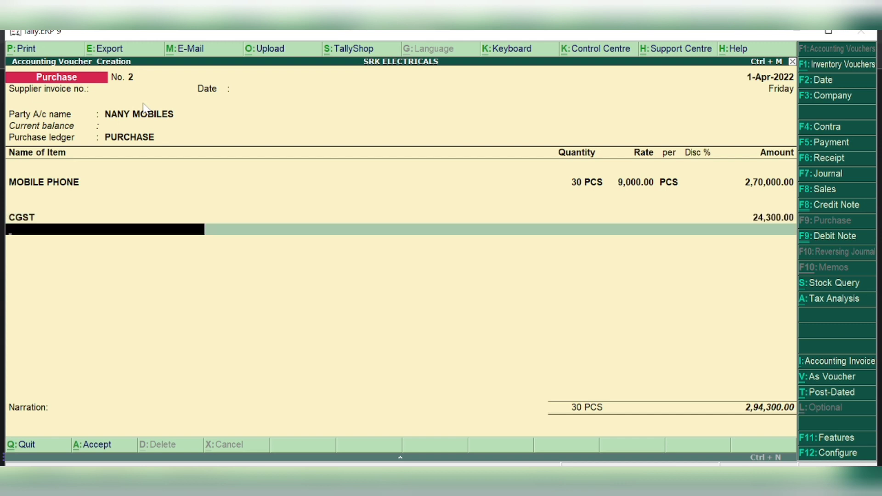
pyautogui.write('SGST')
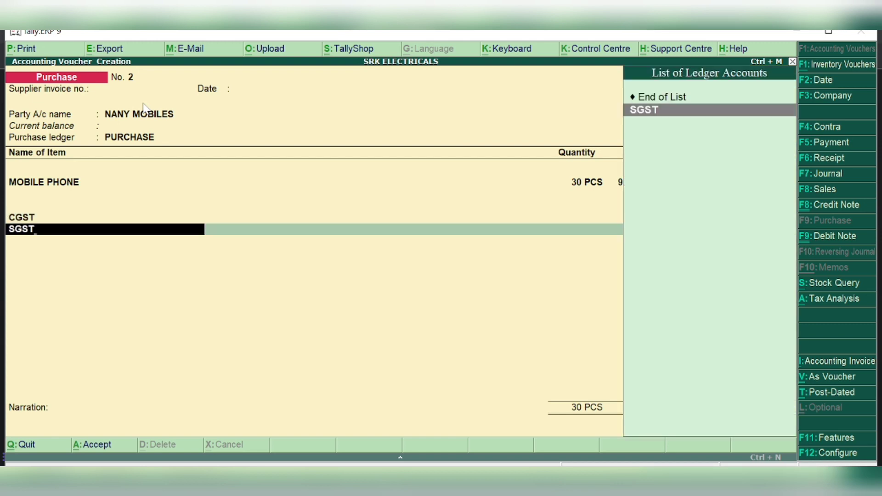
pyautogui.press('Return')
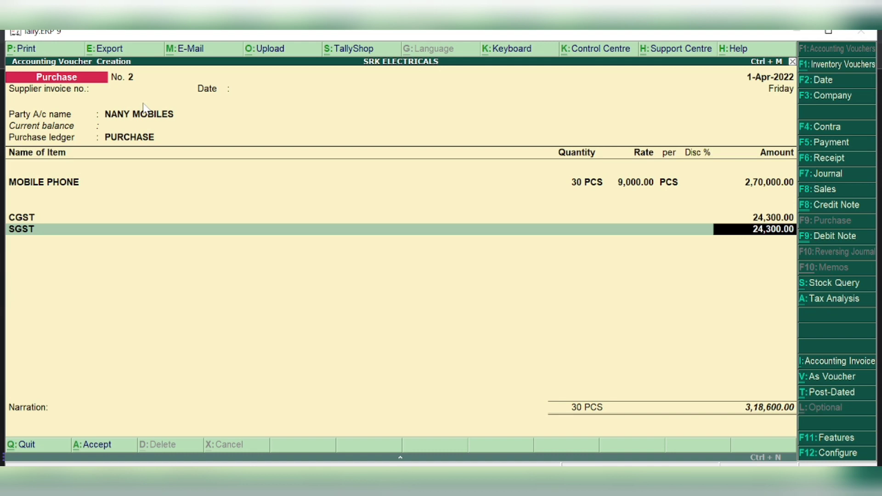
pyautogui.press('Return')
pyautogui.press('Return')
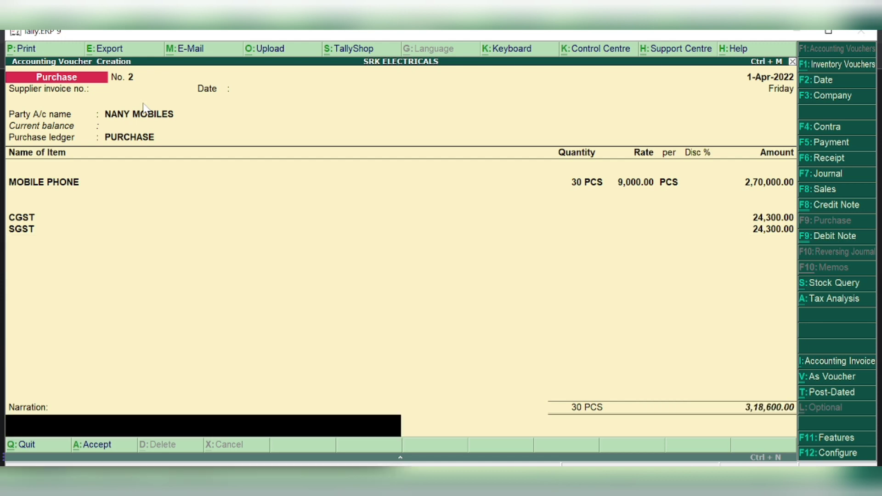
pyautogui.press('Return')
pyautogui.press('Return')
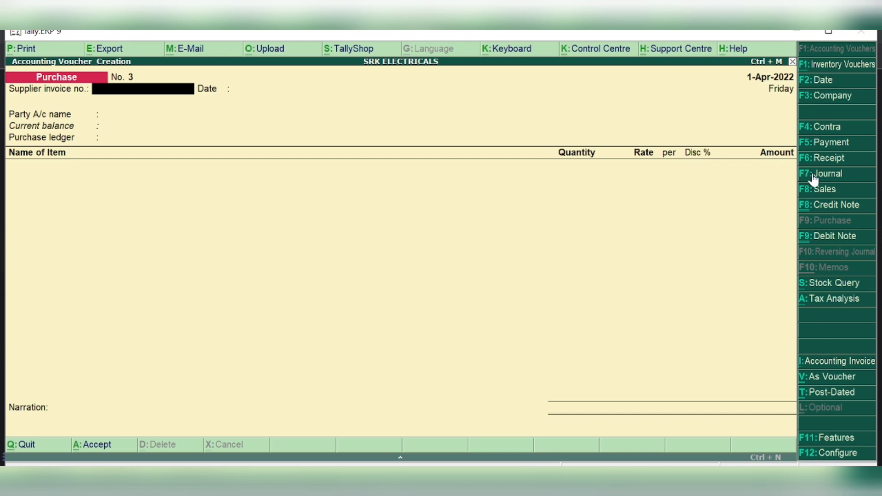
# Switch to a blank Sales voucher No. 1 and advance to the party account field
pyautogui.click(830, 192)
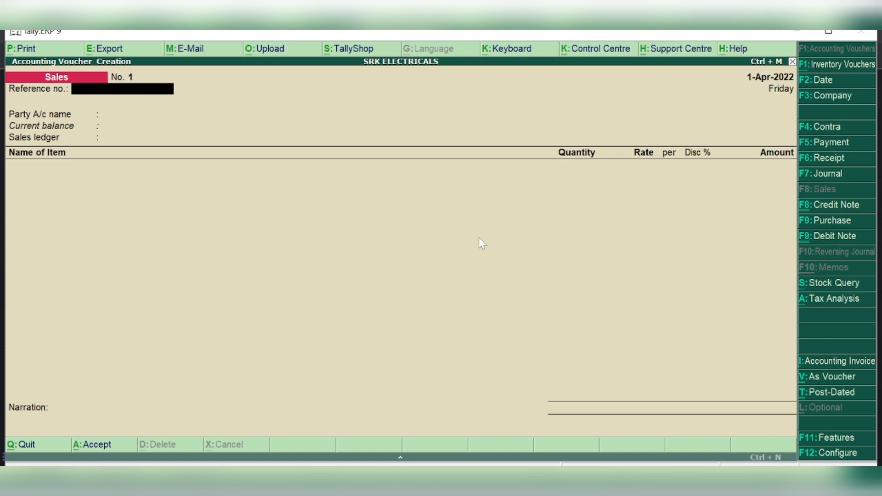
pyautogui.press('Return')
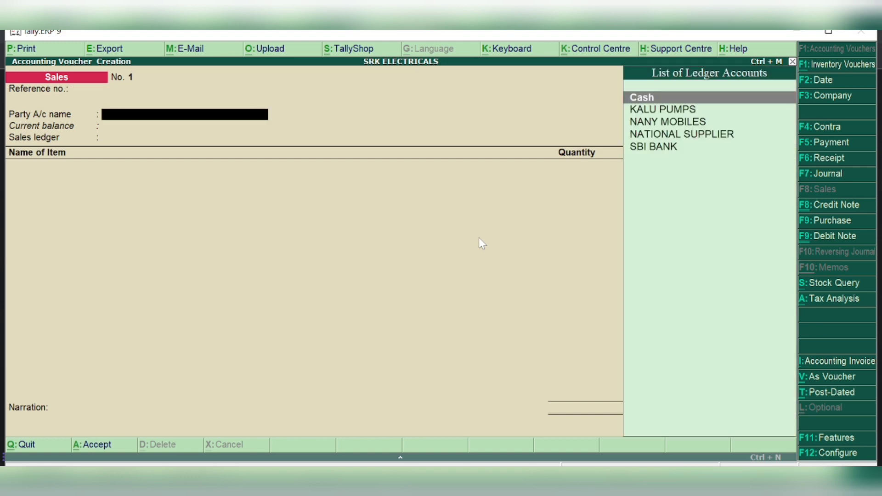
# Create party ledger GO;U ELECTRICALS under Sundry Debtors, state Delhi, Regular registration, no GSTIN
pyautogui.hotkey('alt', 'c')
pyautogui.write('GO;U E')
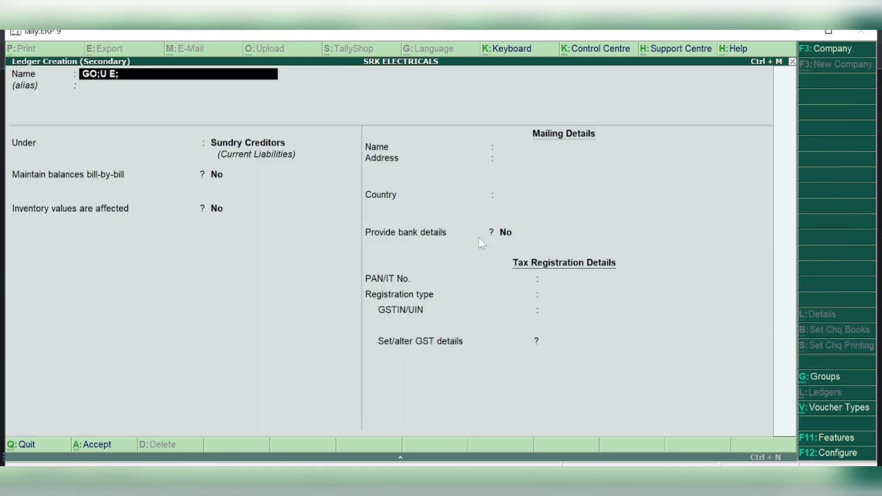
pyautogui.write('LECTRICALS')
pyautogui.press('Return')
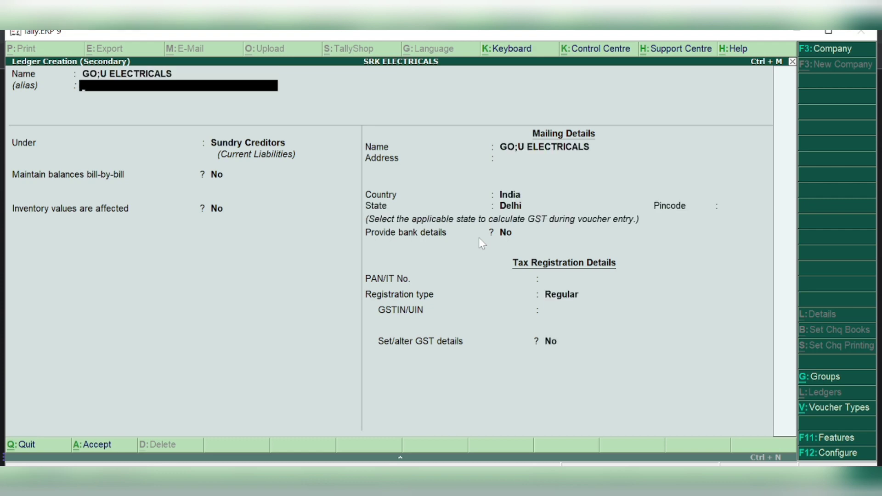
pyautogui.press('Return')
pyautogui.write('DEB')
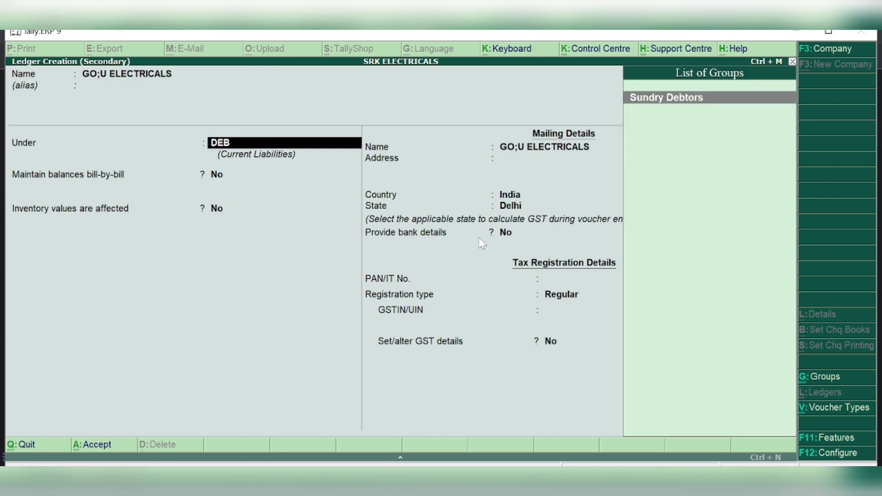
pyautogui.write('T')
pyautogui.press('Return')
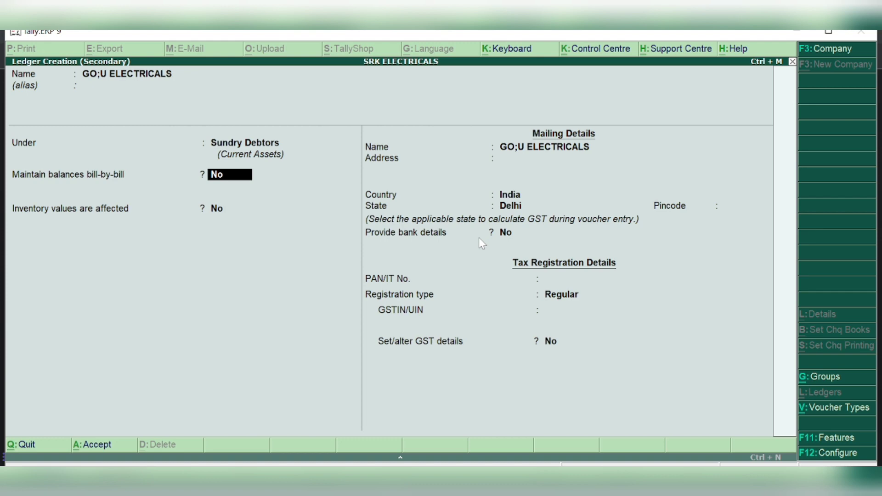
pyautogui.press('Return')
pyautogui.press('Return')
pyautogui.press('Return')
pyautogui.press('Return')
pyautogui.press('Return')
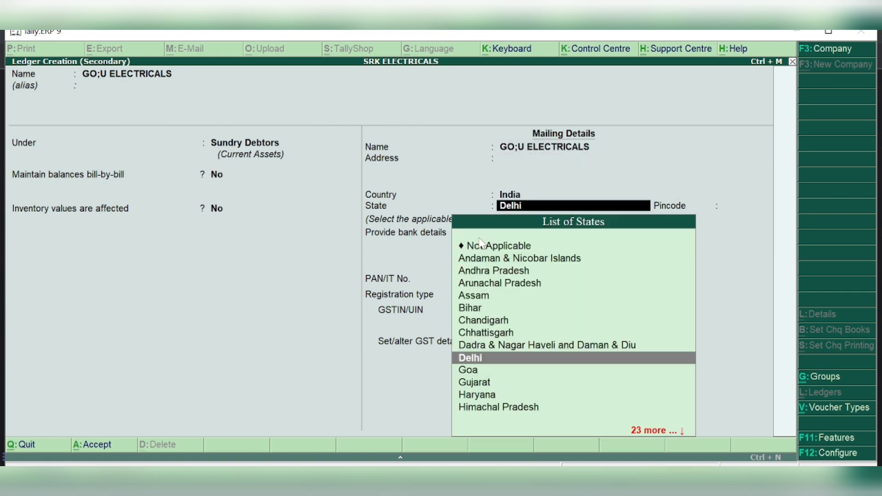
pyautogui.press('Return')
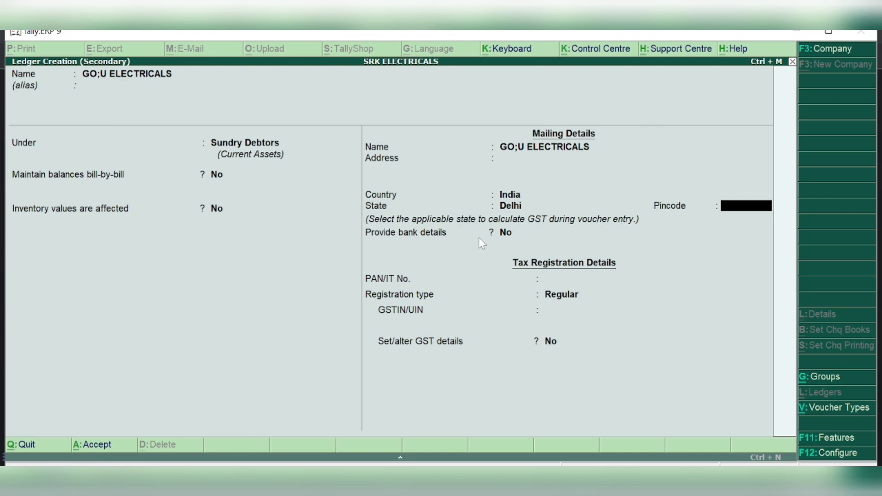
pyautogui.press('Return')
pyautogui.press('Return')
pyautogui.press('Return')
pyautogui.press('Return')
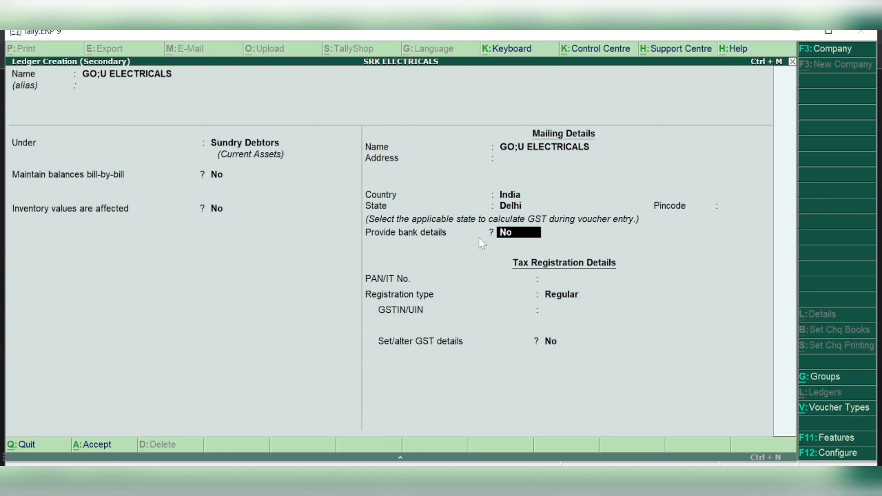
pyautogui.press('Return')
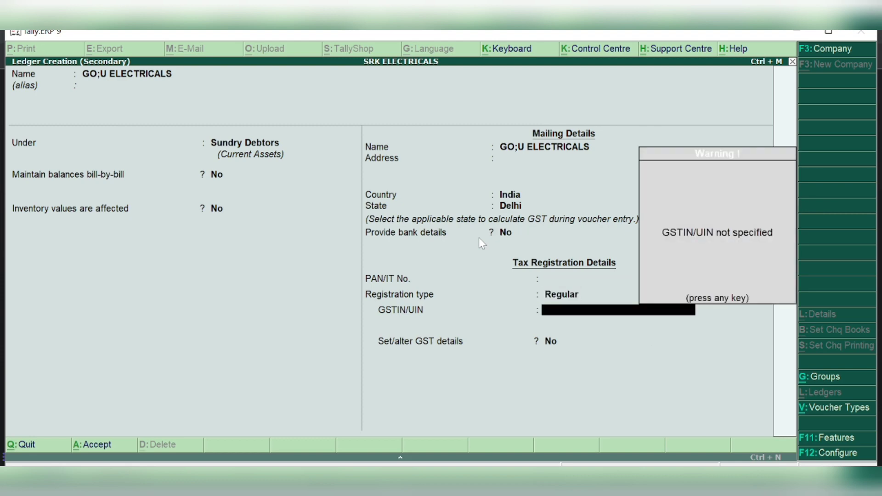
pyautogui.press('Return')
pyautogui.press('Return')
pyautogui.press('Return')
pyautogui.press('Return')
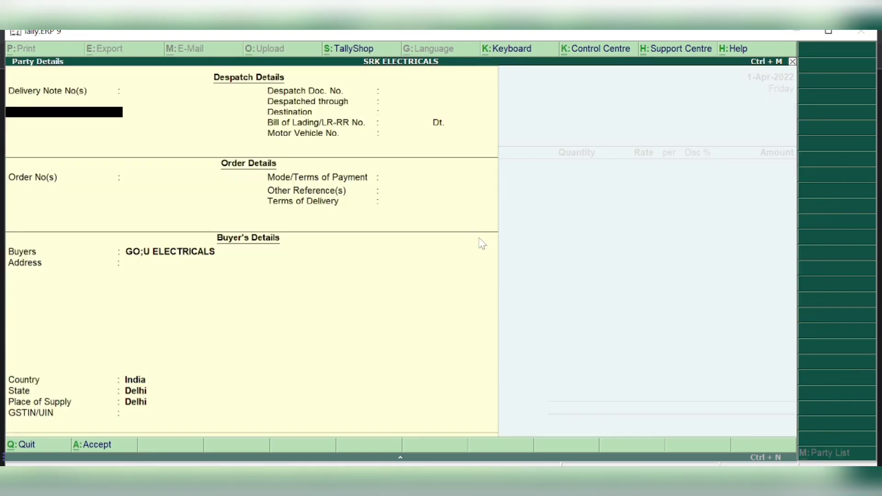
# Accept the party details and begin a new ledger named SALES in the Sales ledger field
pyautogui.press('Return')
pyautogui.press('Return')
pyautogui.press('Return')
pyautogui.press('Return')
pyautogui.press('Return')
pyautogui.press('Return')
pyautogui.press('Return')
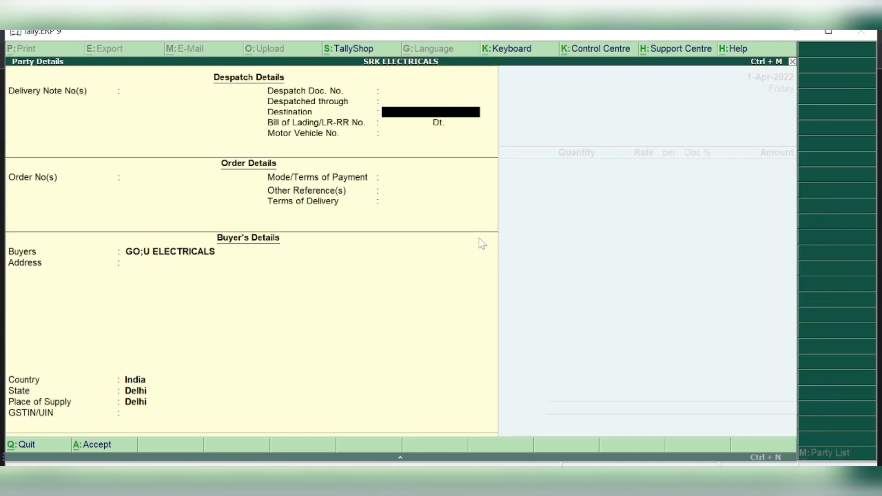
pyautogui.press('Return')
pyautogui.press('Return')
pyautogui.press('Return')
pyautogui.press('Return')
pyautogui.press('Return')
pyautogui.press('Return')
pyautogui.press('Return')
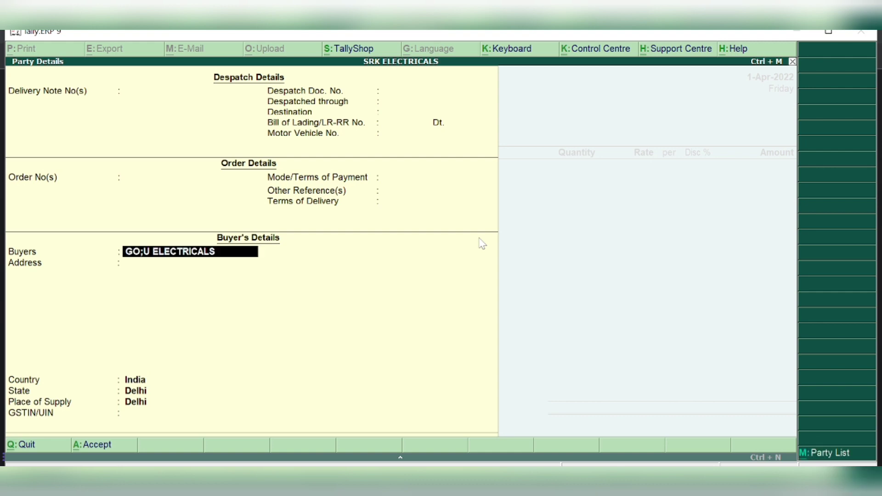
pyautogui.press('Return')
pyautogui.press('Return')
pyautogui.press('Return')
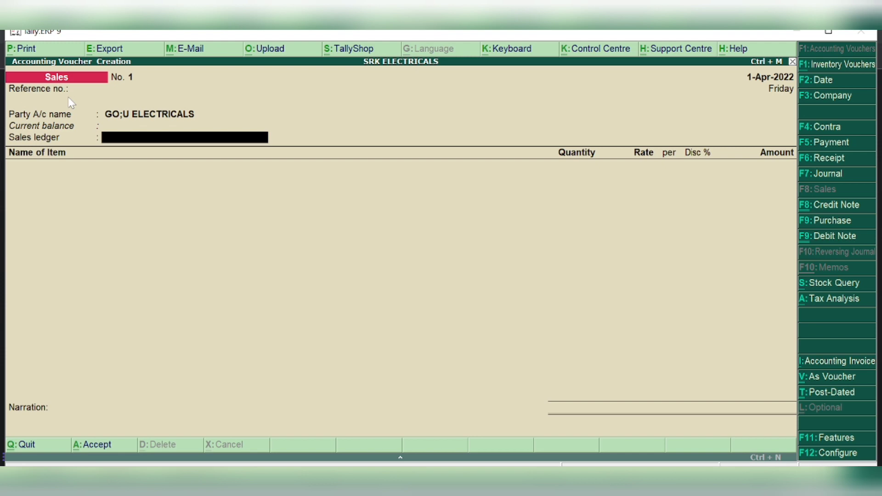
pyautogui.hotkey('alt', 'c')
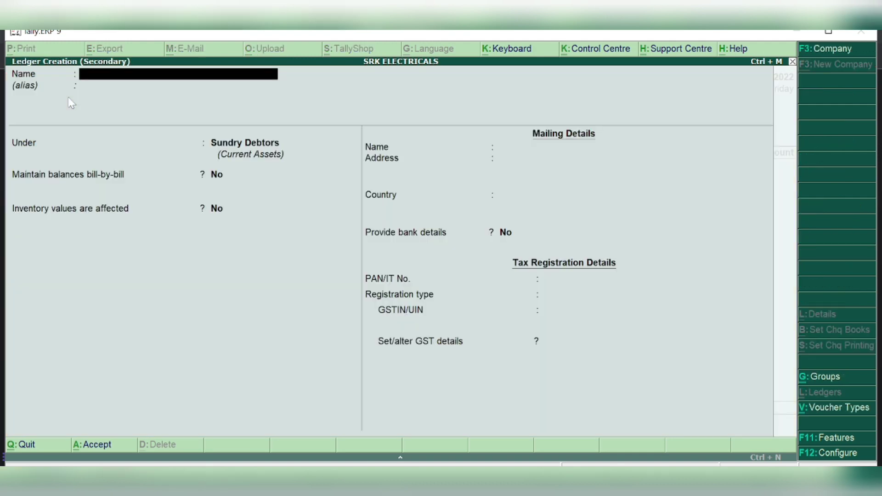
pyautogui.write('SALES')
pyautogui.press('Return')
pyautogui.press('Return')
# Save SALES under Sales Accounts with inventory affected Yes, GST applicable, supply type Goods
pyautogui.write('SAL')
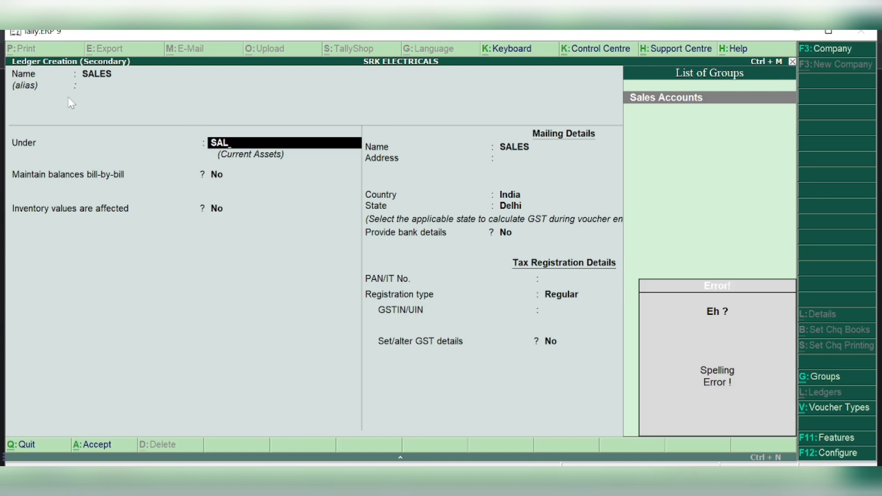
pyautogui.write('E')
pyautogui.press('Return')
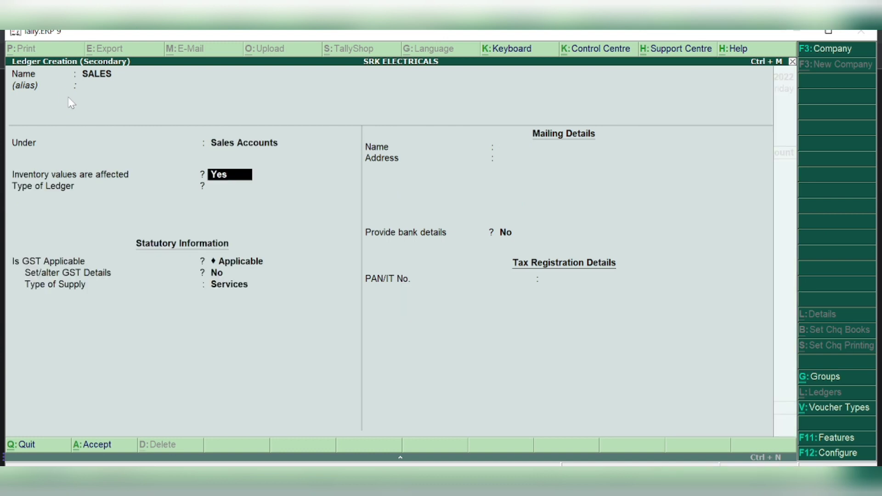
pyautogui.press('Return')
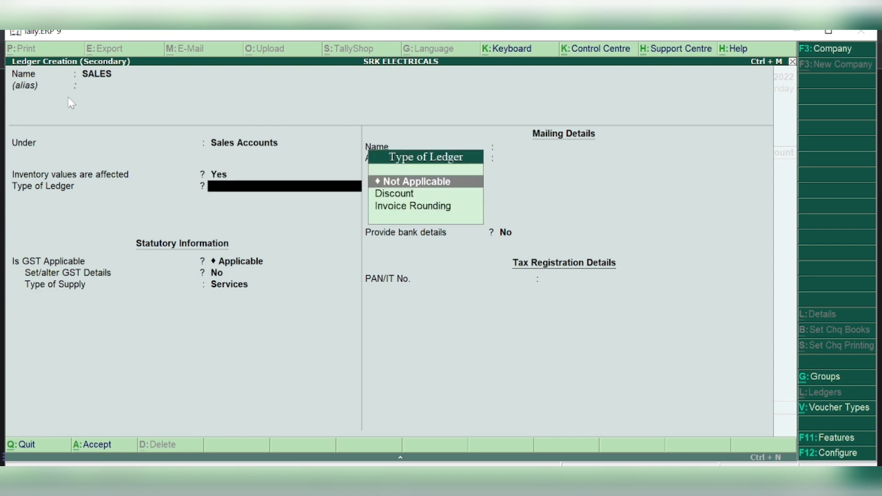
pyautogui.press('Return')
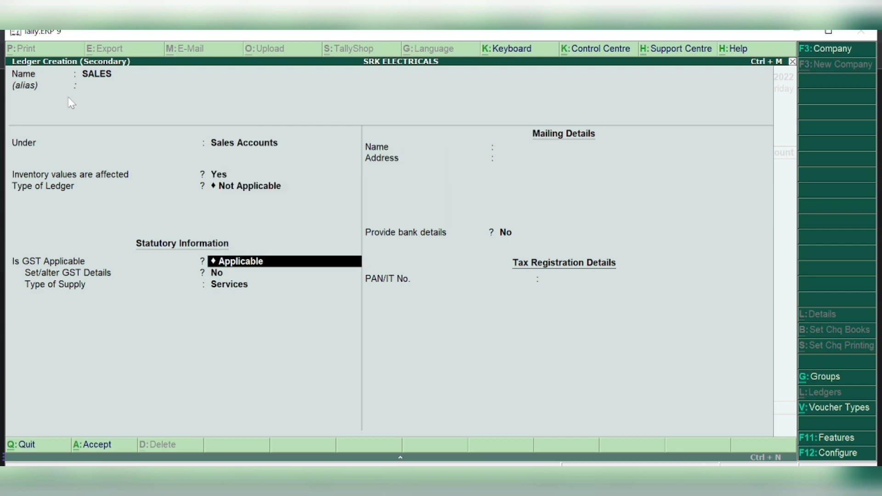
pyautogui.press('Return')
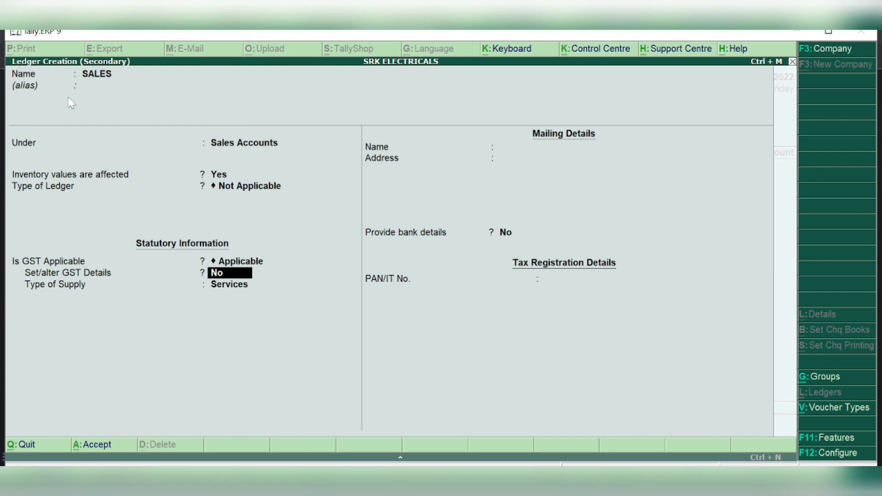
pyautogui.press('Return')
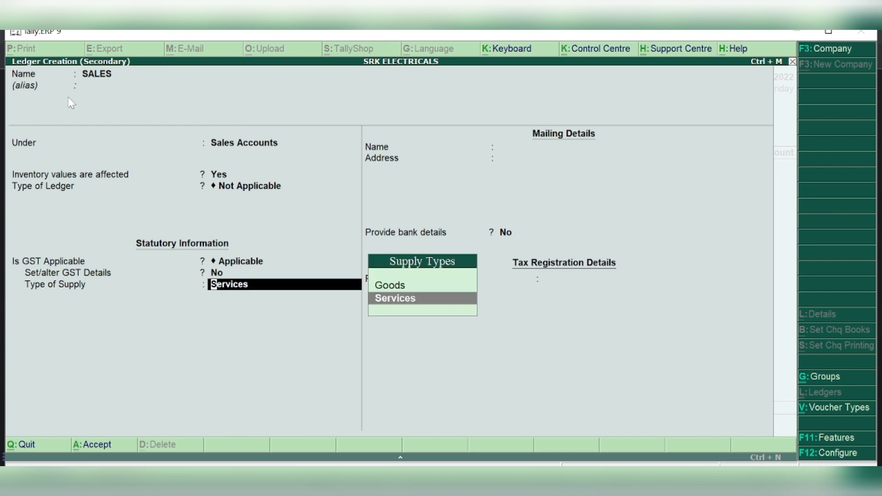
pyautogui.press('Up')
pyautogui.press('Return')
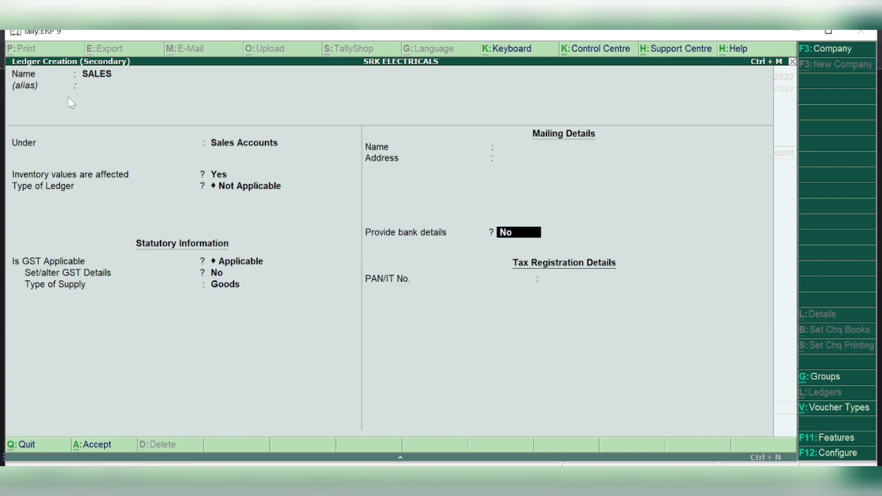
pyautogui.press('Return')
pyautogui.press('Return')
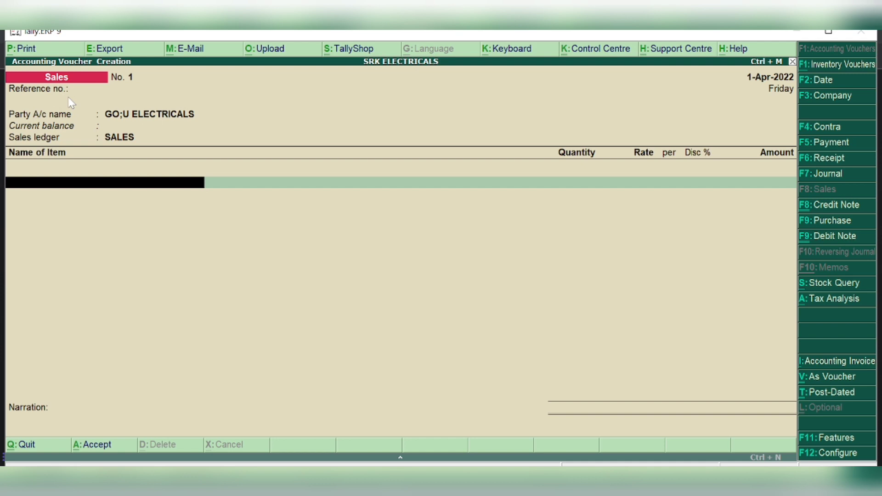
# Add MOBILE PHONE as the first item: 10 PCS at 11,000
pyautogui.write('MOB')
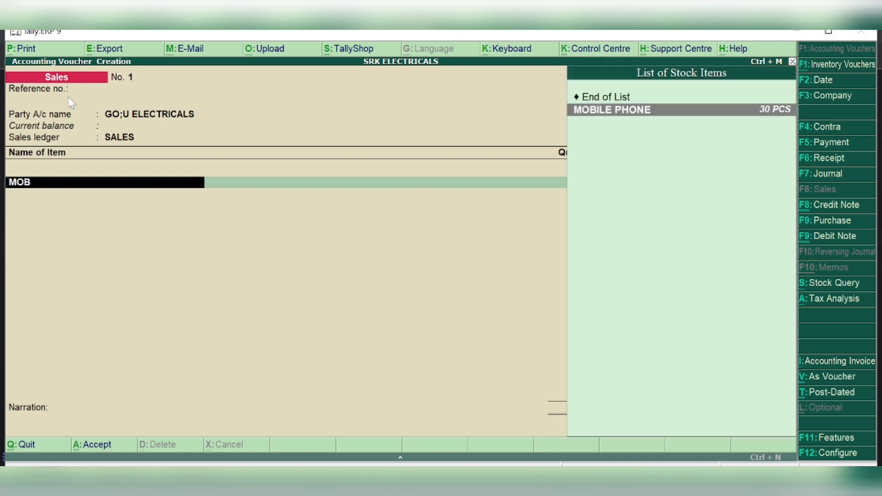
pyautogui.press('Return')
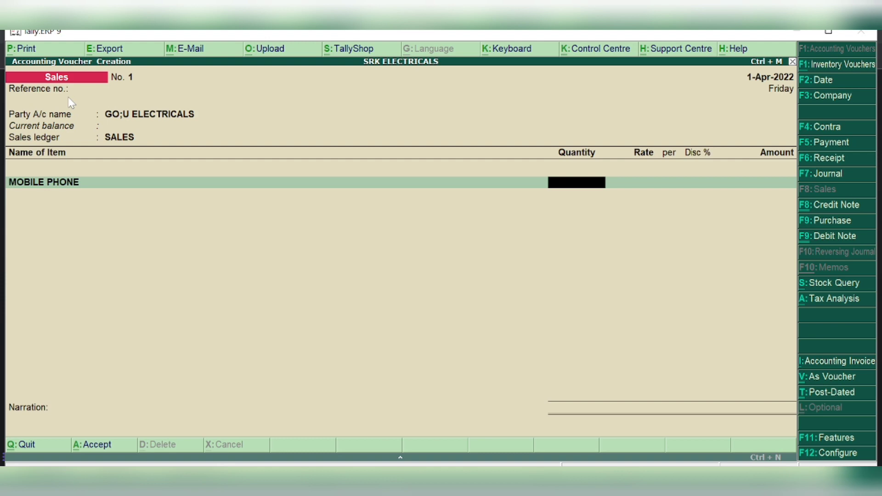
pyautogui.write('10')
pyautogui.press('Return')
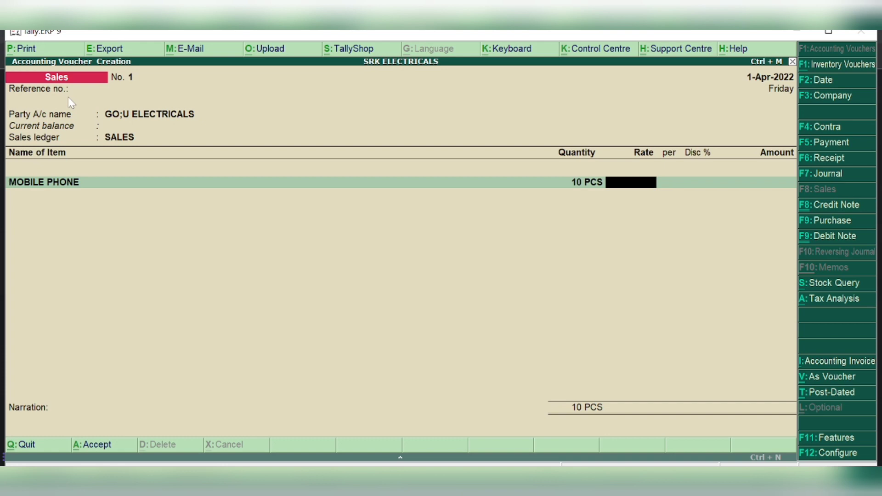
pyautogui.write('11000')
pyautogui.press('Return')
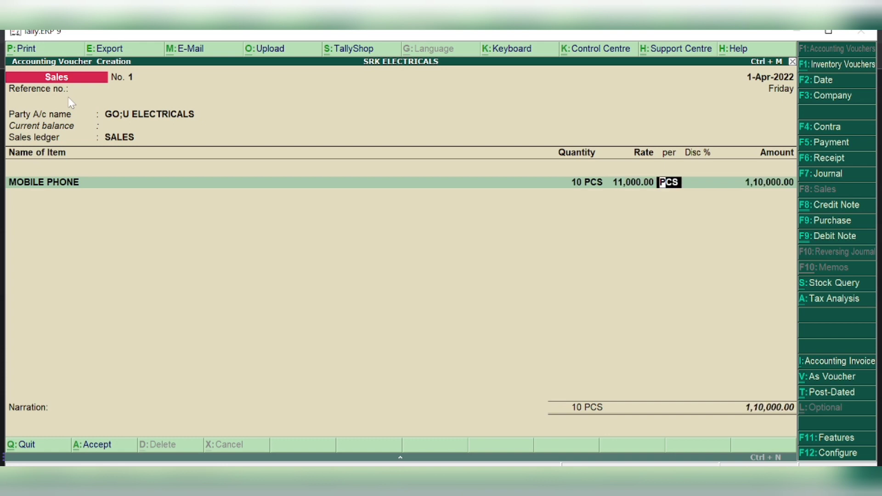
pyautogui.press('Return')
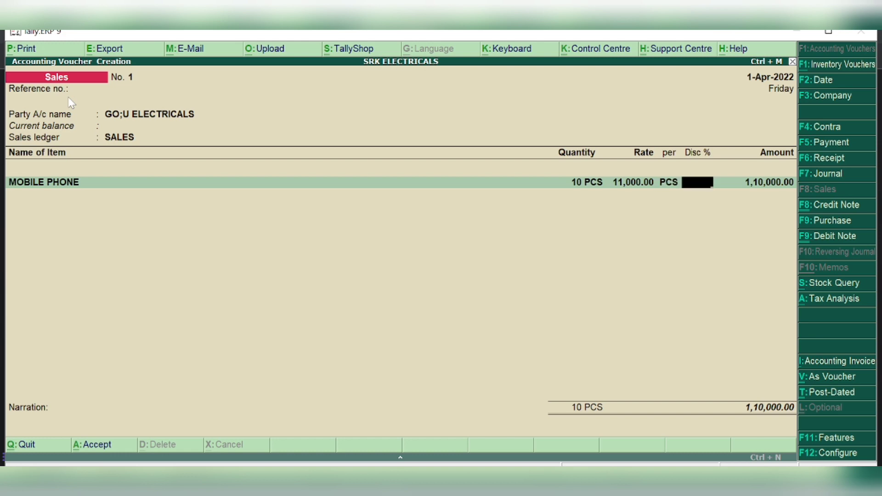
pyautogui.press('Return')
pyautogui.press('Return')
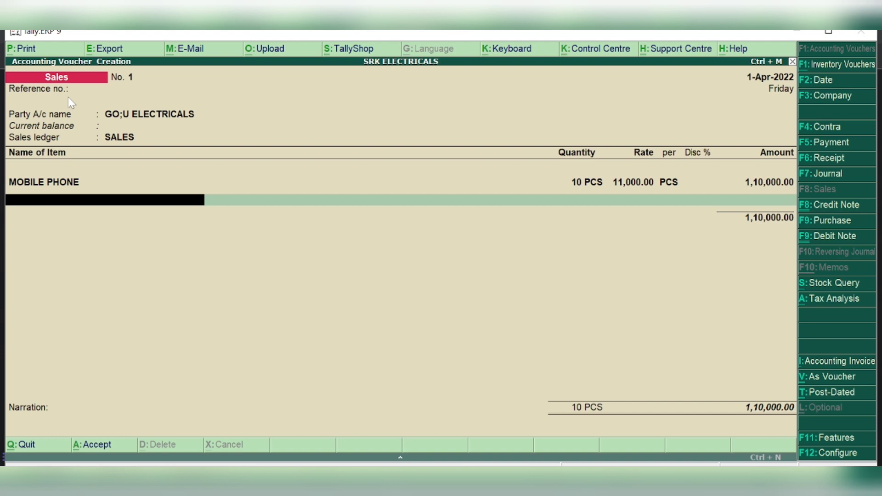
# Add MOTOR PUMPS, 15 PCS at 7,000, past the negative stock warning, and finish the items
pyautogui.write('MOTOR')
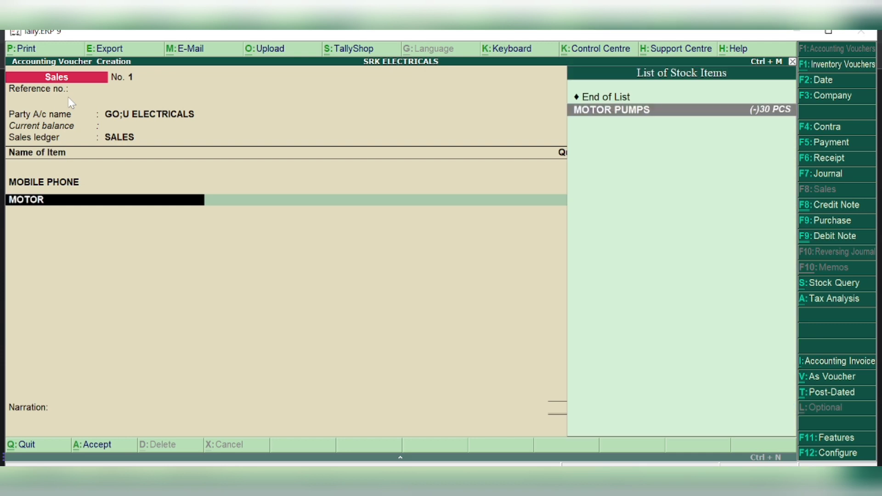
pyautogui.press('Return')
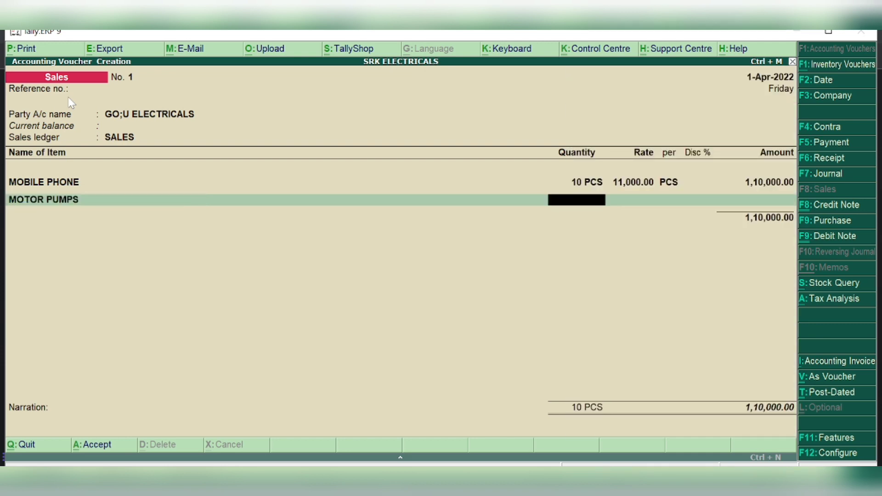
pyautogui.write('15')
pyautogui.press('Return')
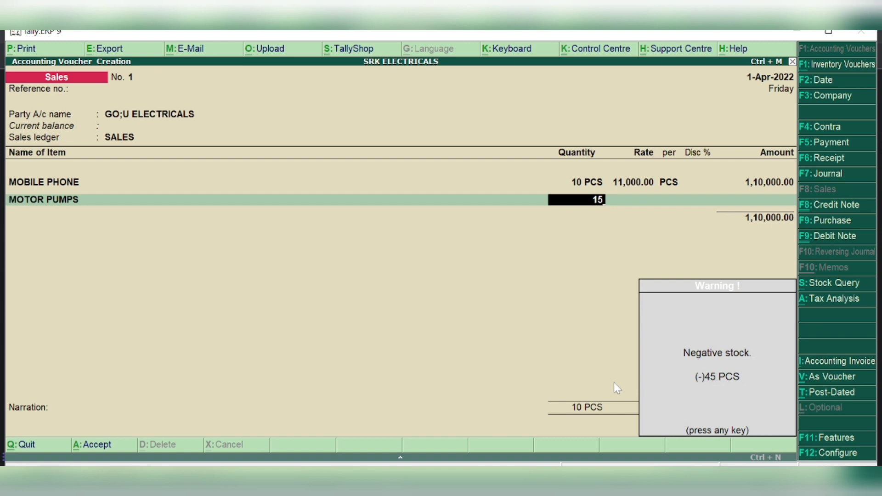
pyautogui.press('Return')
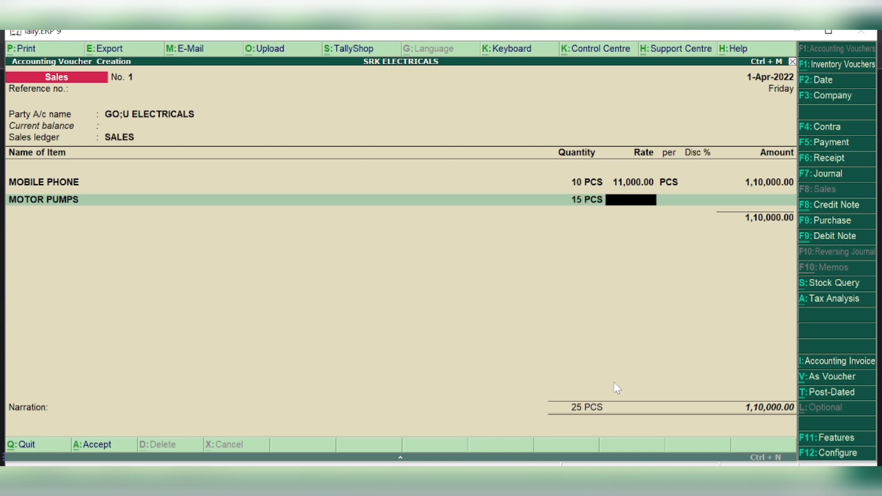
pyautogui.write('7000')
pyautogui.press('Return')
pyautogui.press('Return')
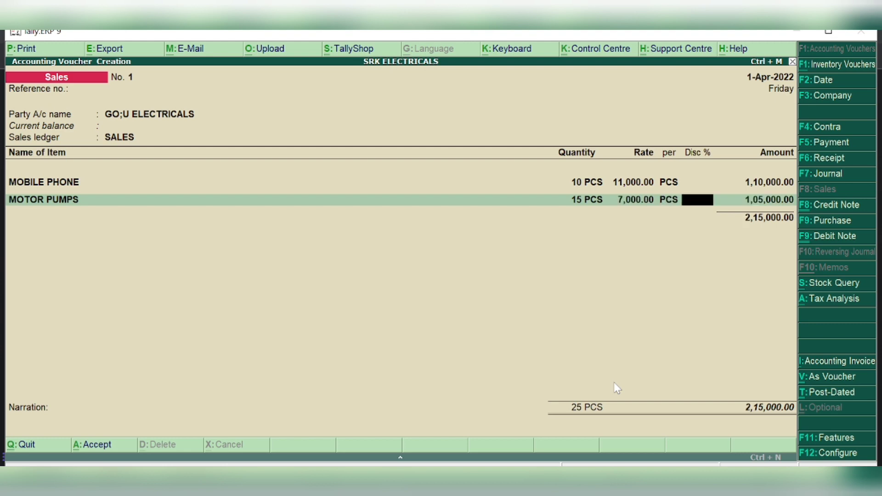
pyautogui.press('Return')
pyautogui.press('Return')
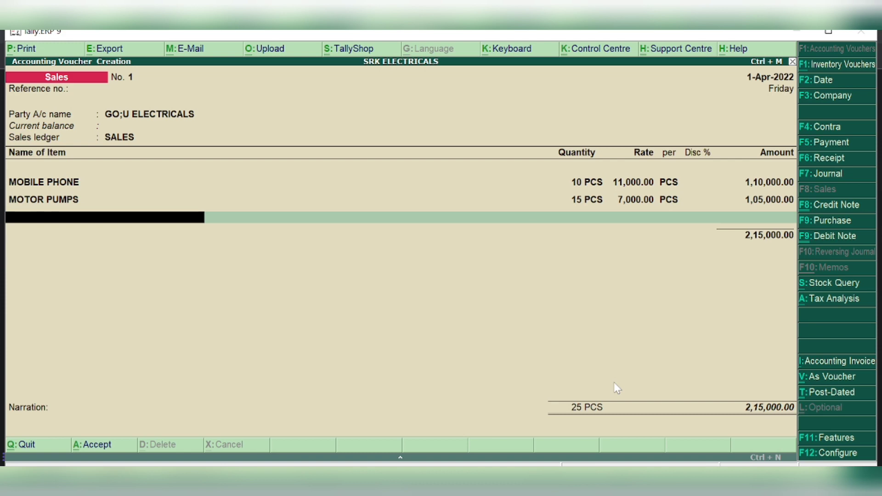
pyautogui.press('Return')
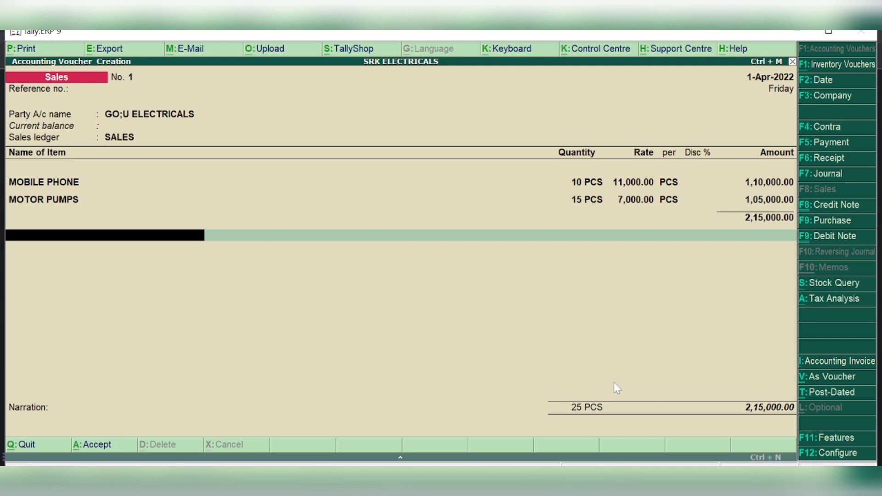
# Add CGST and SGST of 16,200.00 each and save Sales No. 1 totalling 2,47,400.00
pyautogui.write('CGST')
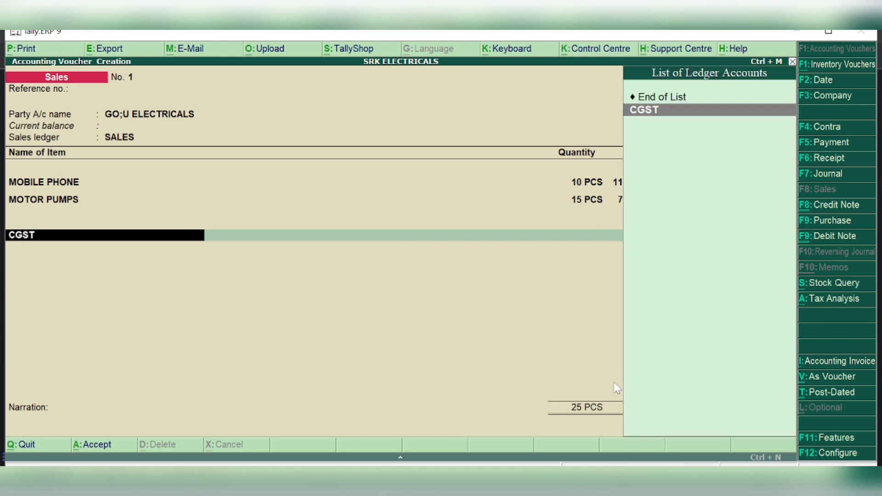
pyautogui.press('Return')
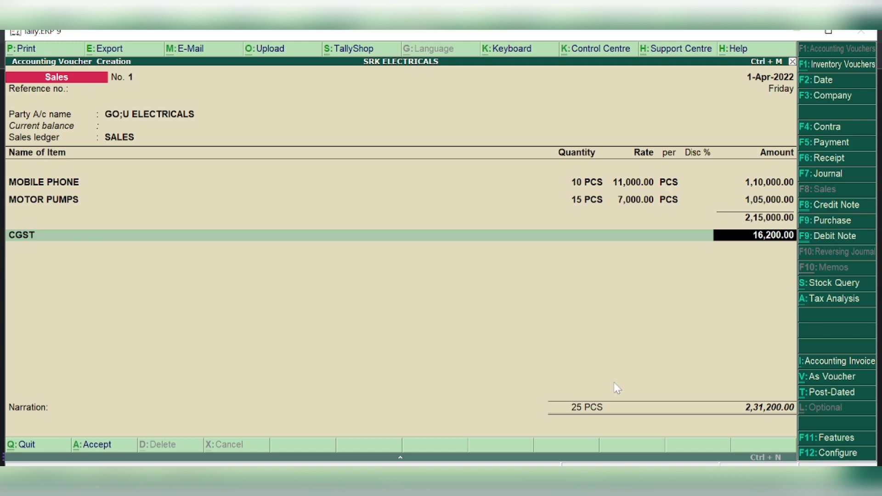
pyautogui.press('Return')
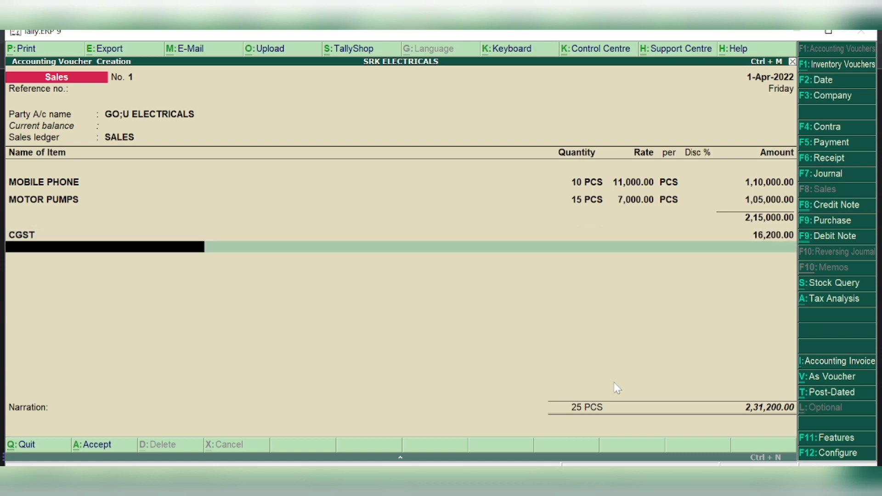
pyautogui.write('SGST')
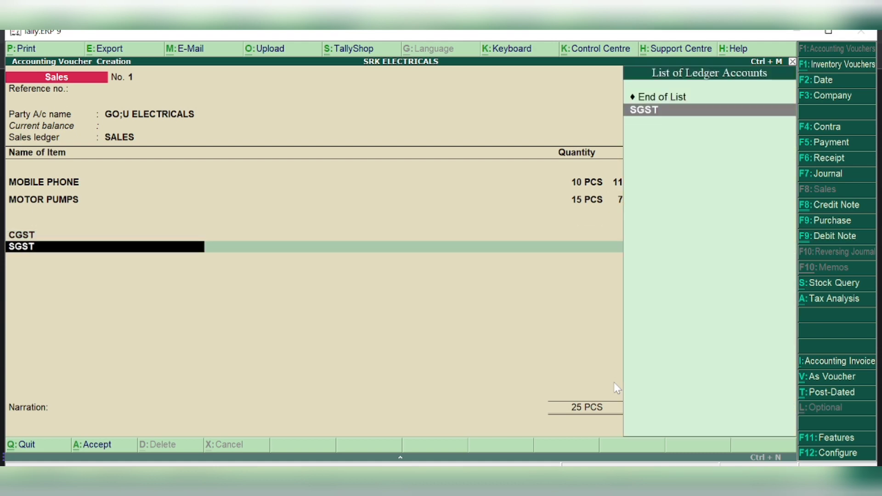
pyautogui.press('Return')
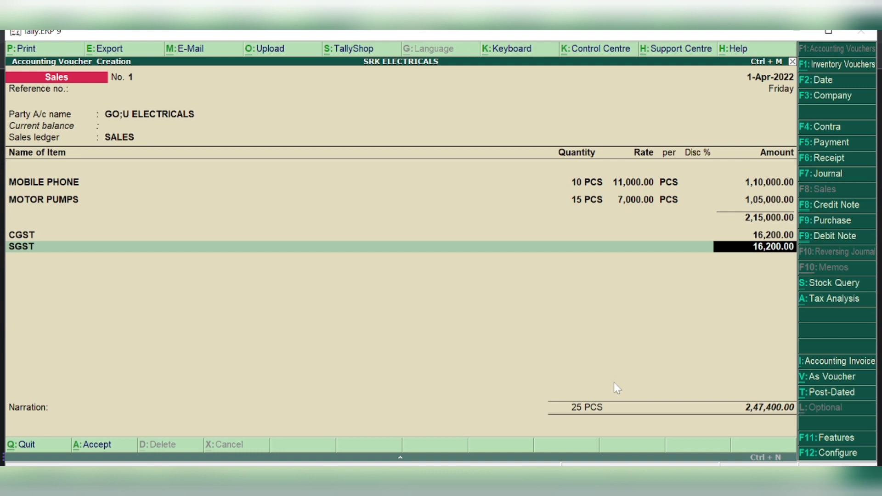
pyautogui.press('Return')
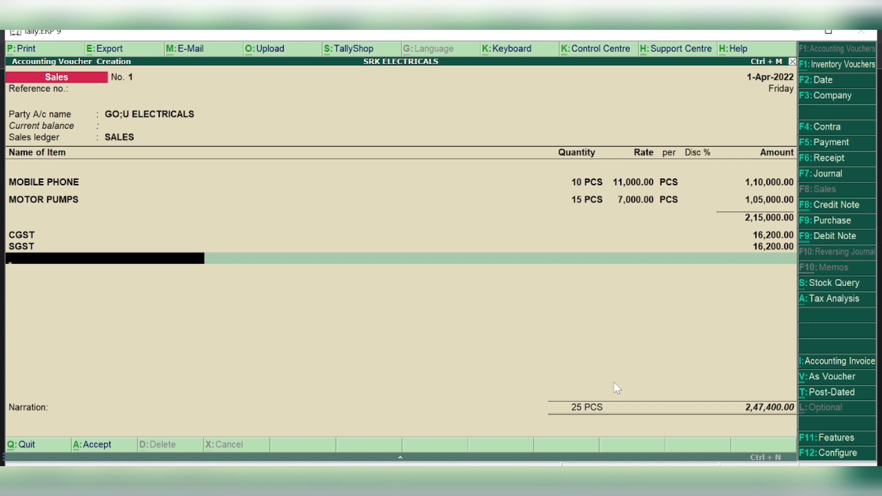
pyautogui.press('Return')
pyautogui.press('Return')
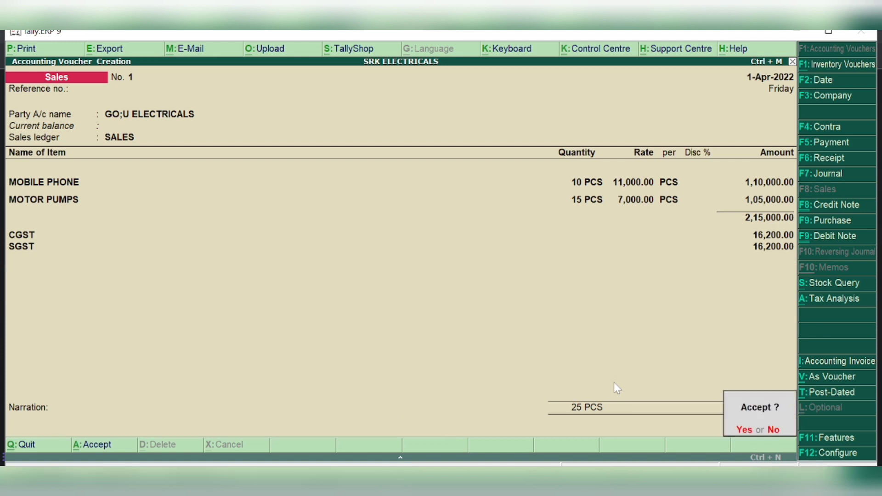
pyautogui.press('Return')
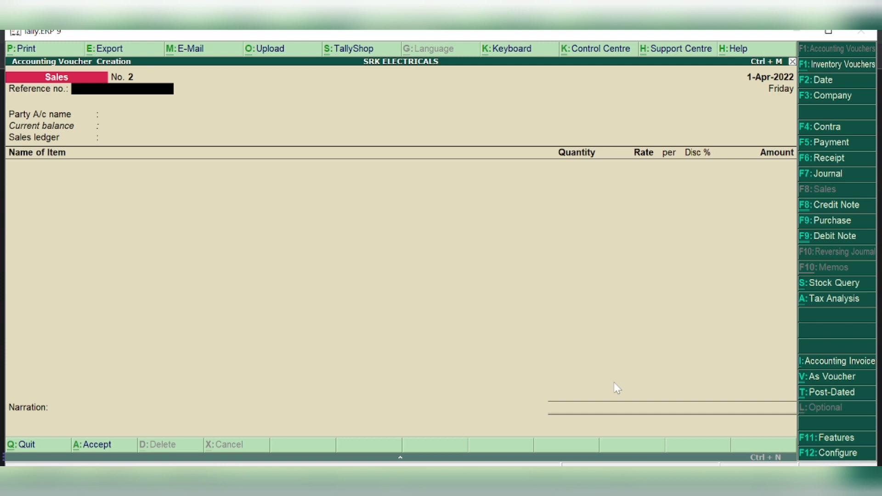
# Set Cash as the party with state Delhi and choose SALES as the sales ledger
pyautogui.press('Return')
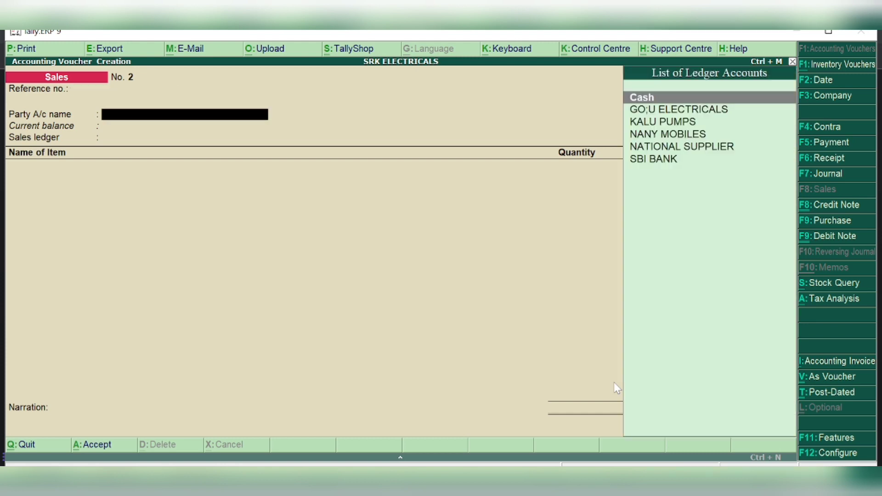
pyautogui.write('CAS')
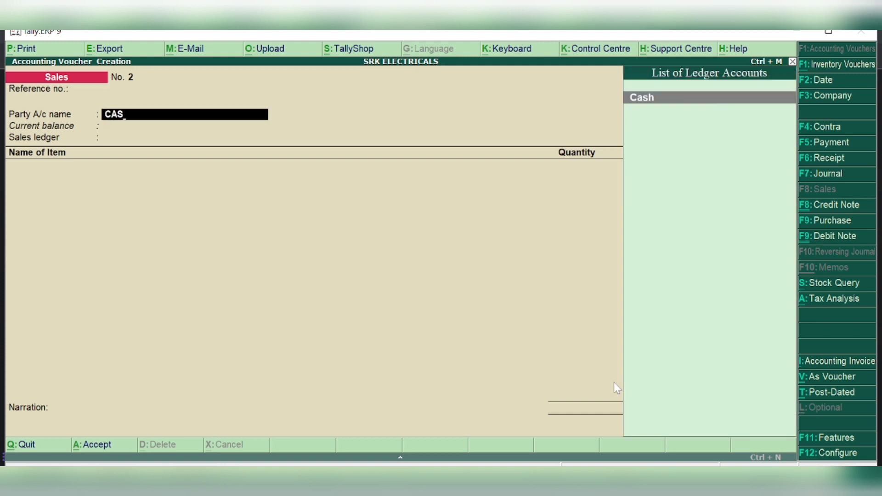
pyautogui.press('Return')
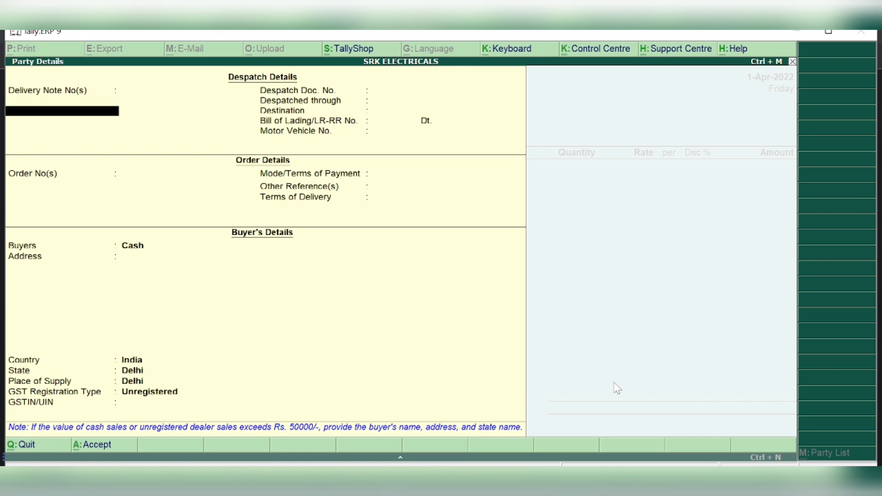
pyautogui.press('Return')
pyautogui.press('Return')
pyautogui.press('Return')
pyautogui.press('Return')
pyautogui.press('Return')
pyautogui.press('Return')
pyautogui.press('Return')
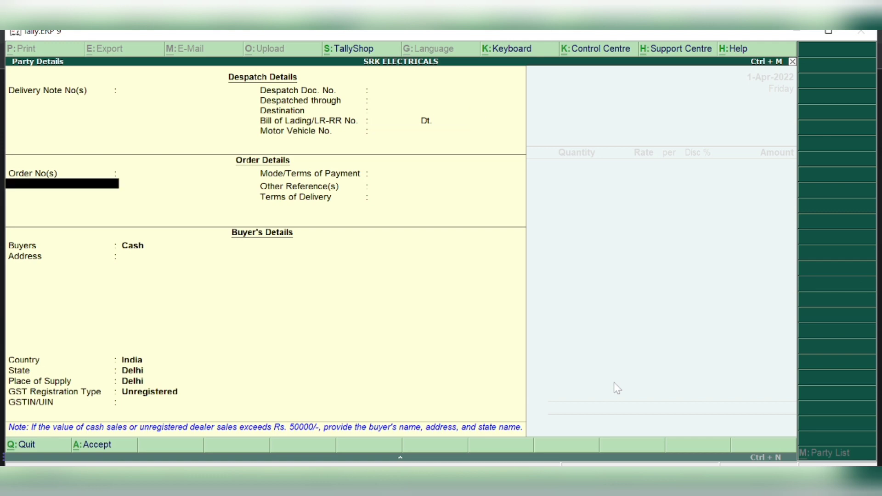
pyautogui.press('Return')
pyautogui.press('Return')
pyautogui.press('Return')
pyautogui.press('Return')
pyautogui.press('Return')
pyautogui.press('Return')
pyautogui.press('Return')
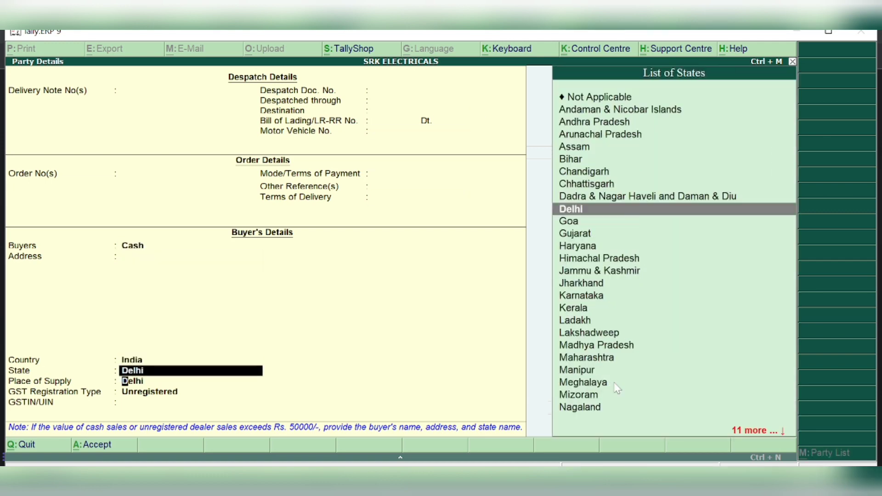
pyautogui.press('Return')
pyautogui.press('Return')
pyautogui.press('Return')
pyautogui.press('Return')
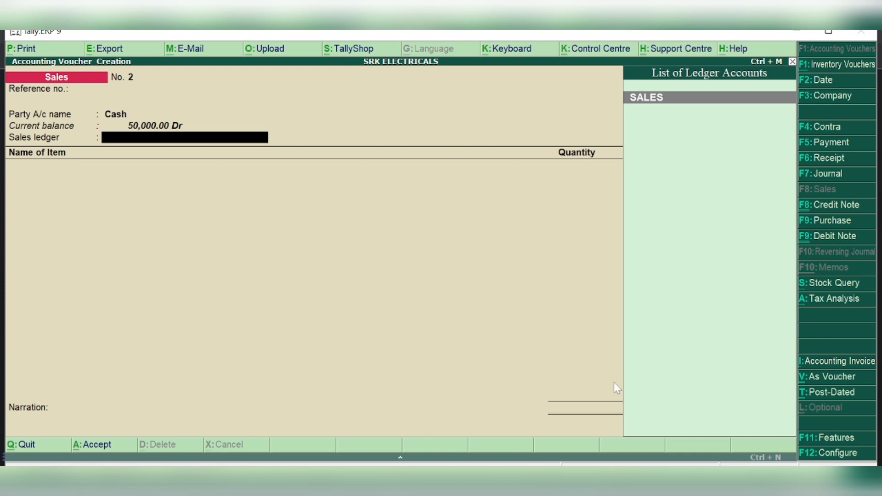
pyautogui.write('SA')
pyautogui.press('Return')
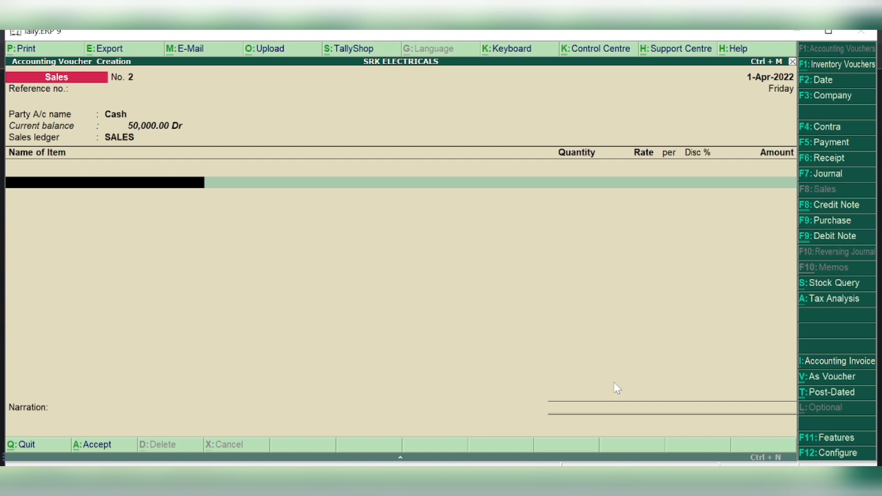
# Add TELEVISON as the first item: 15 PCS at 15,000
pyautogui.write('TELE')
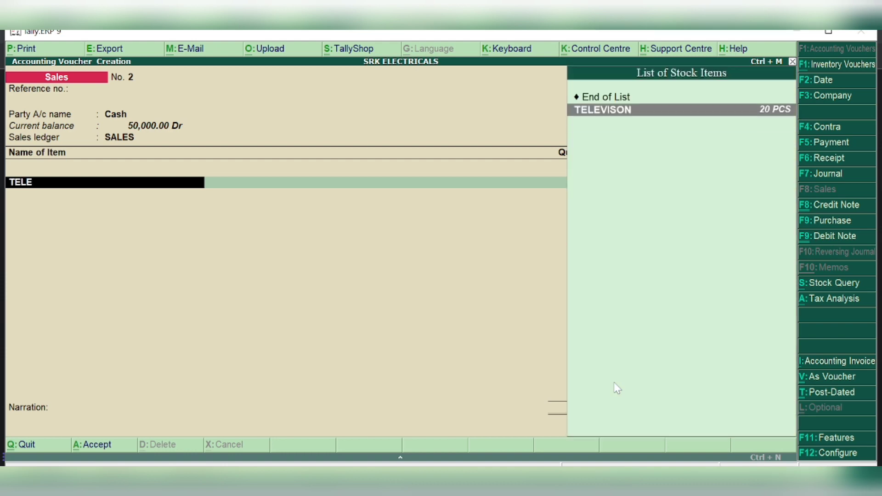
pyautogui.press('Return')
pyautogui.write('15')
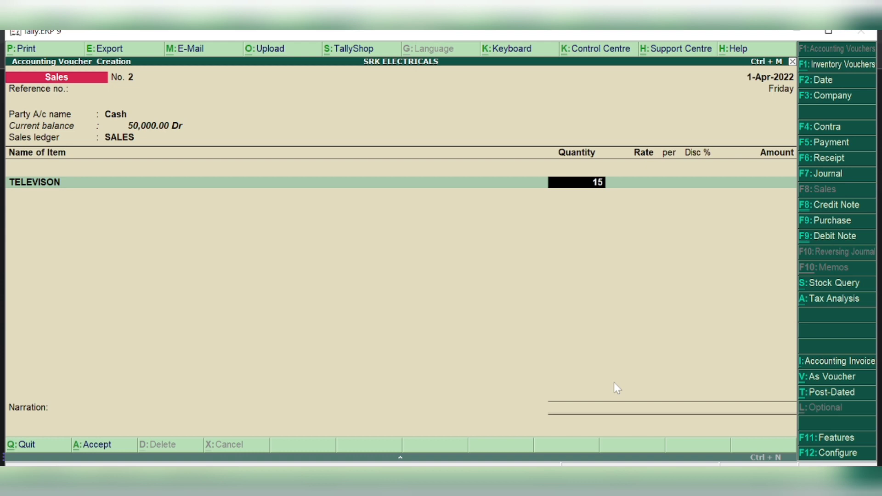
pyautogui.press('Return')
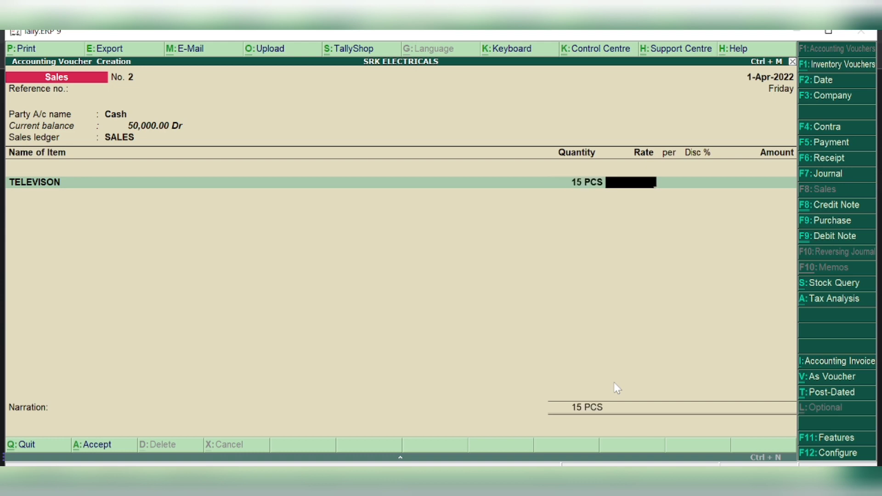
pyautogui.write('15000')
pyautogui.press('Return')
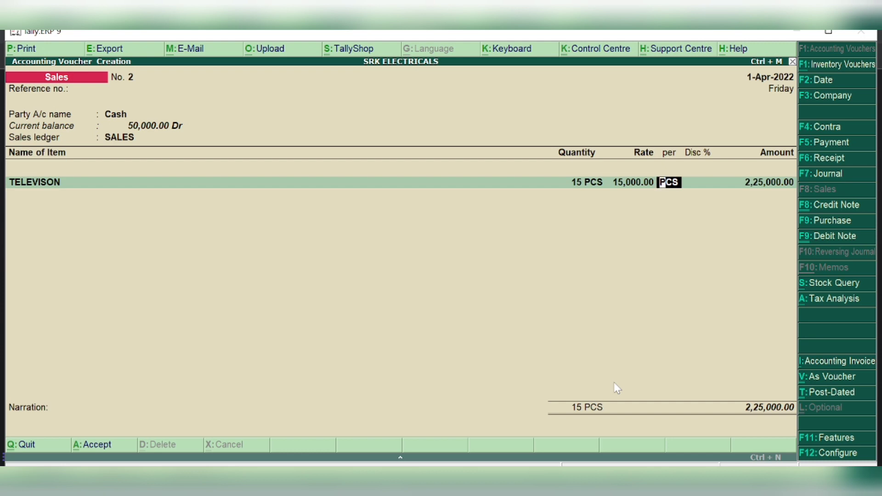
pyautogui.press('Return')
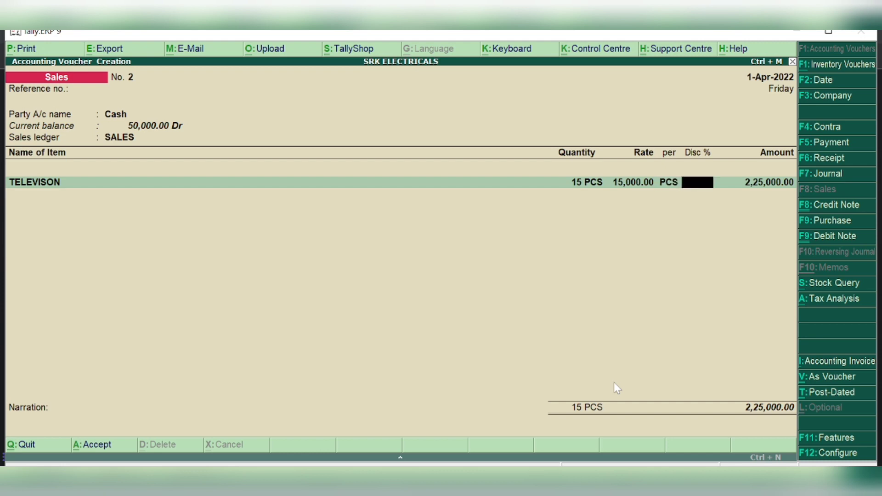
pyautogui.press('Return')
pyautogui.press('Return')
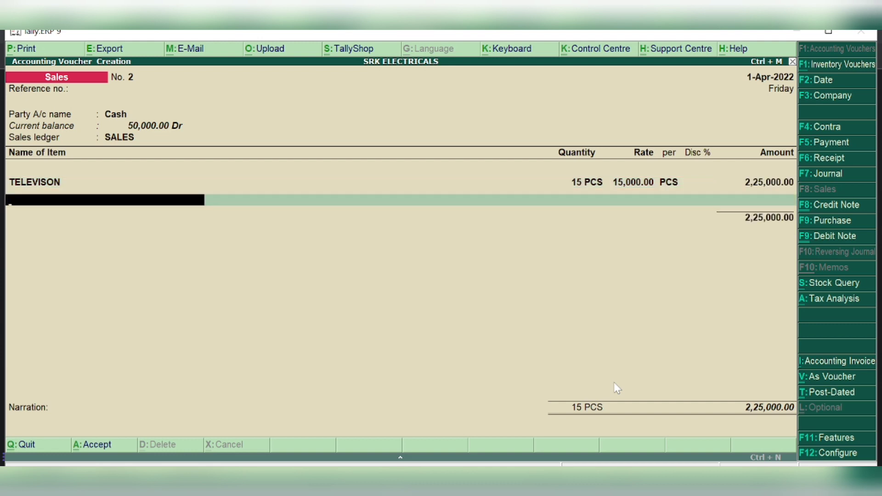
# Add MOBILE PHONE as the second item: 15 PCS at 12,000
pyautogui.write('MO')
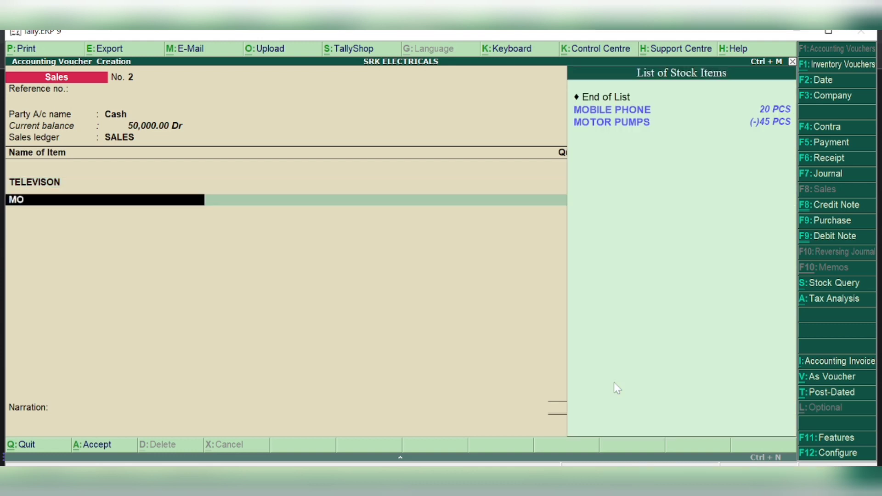
pyautogui.write('BILE')
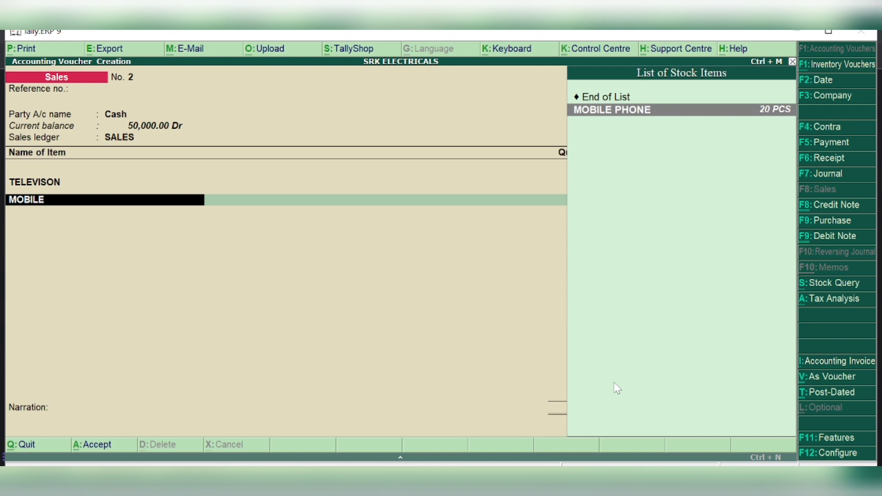
pyautogui.press('Return')
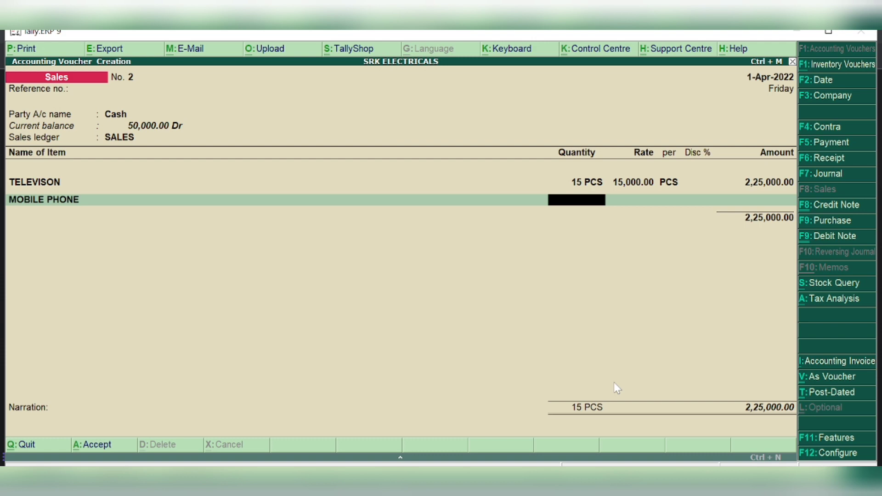
pyautogui.write('15')
pyautogui.press('Return')
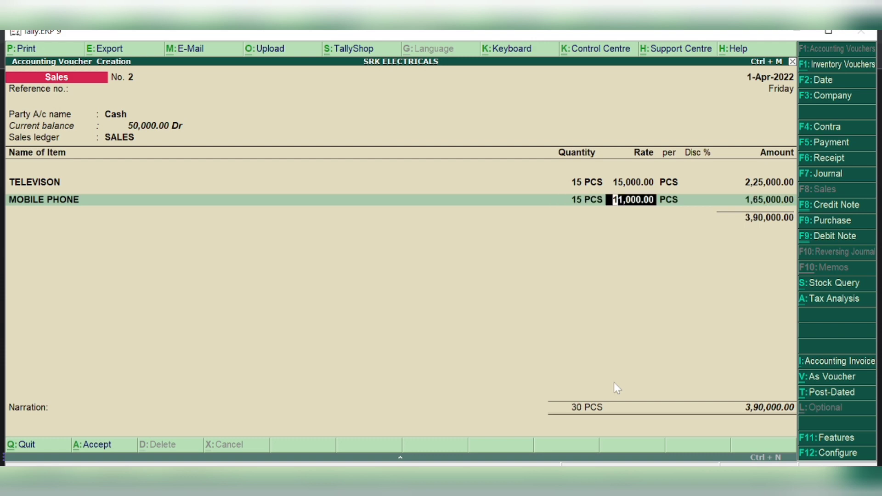
pyautogui.write('12000')
pyautogui.press('Return')
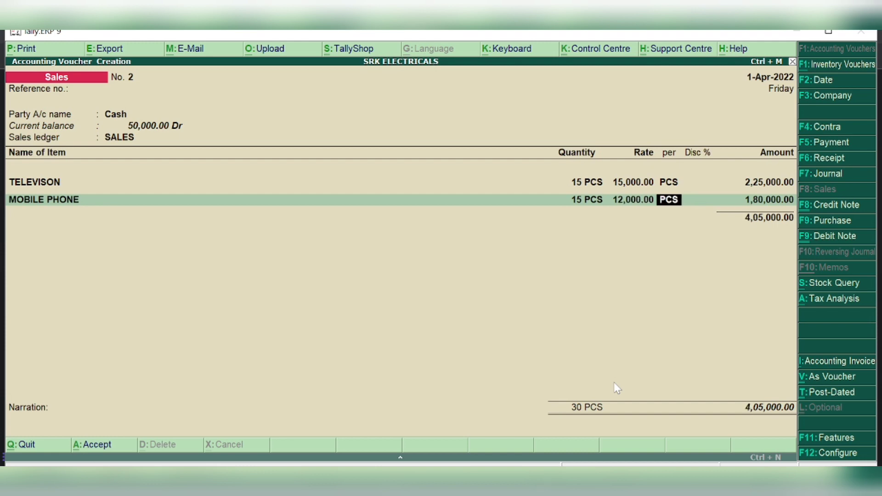
pyautogui.press('Return')
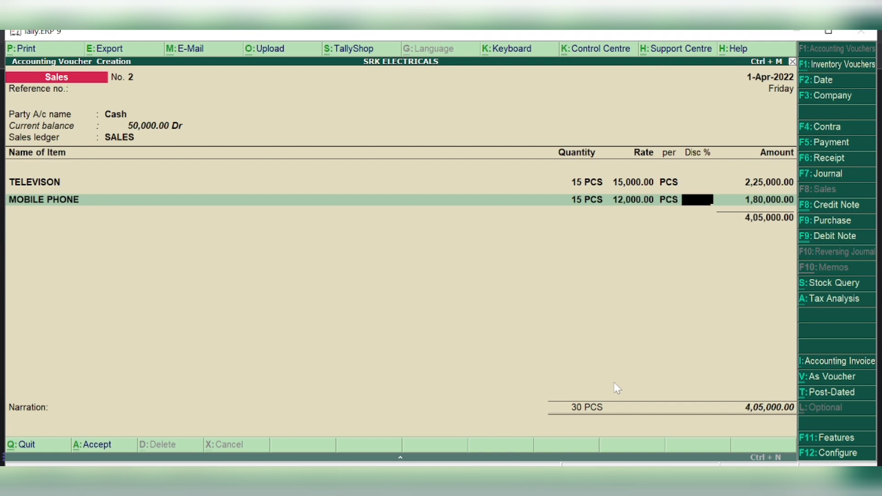
pyautogui.press('Return')
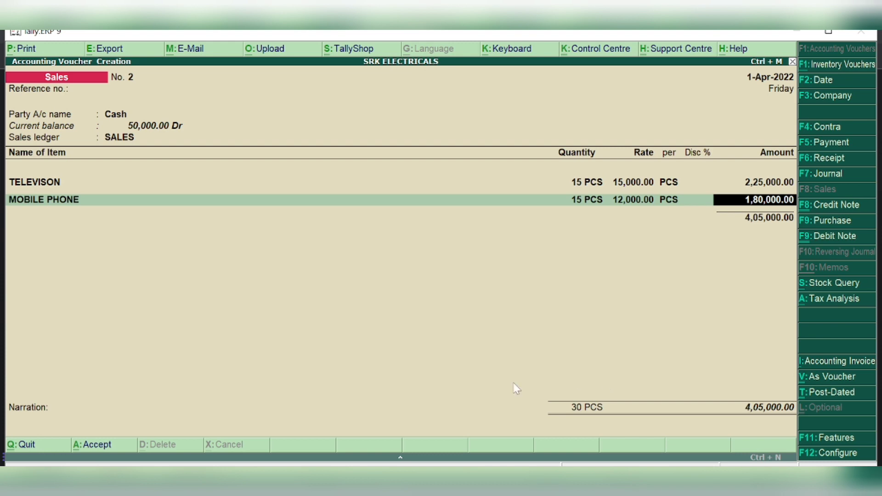
# Change the party account from Cash to SBI BANK, keeping both item lines unchanged
pyautogui.click(123, 119)
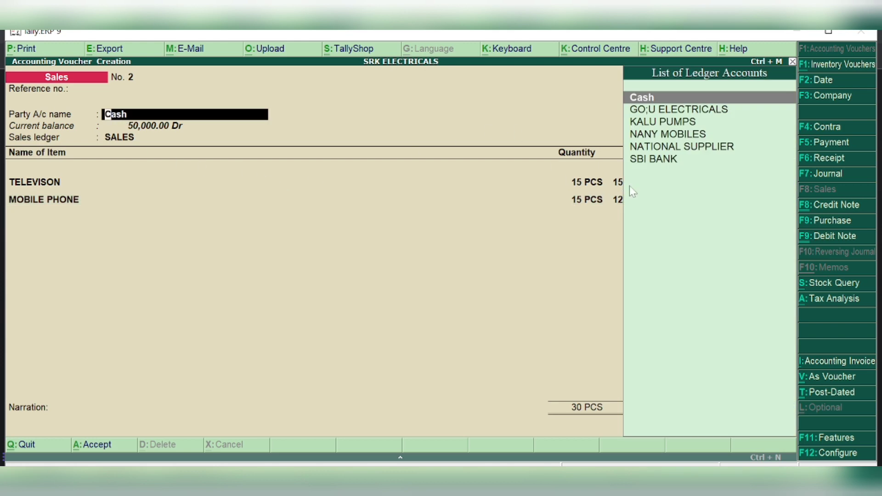
pyautogui.click(645, 162)
pyautogui.press('Return')
pyautogui.press('Return')
pyautogui.press('Return')
pyautogui.press('Return')
pyautogui.press('Return')
pyautogui.press('Return')
pyautogui.press('Return')
pyautogui.press('Return')
pyautogui.press('Return')
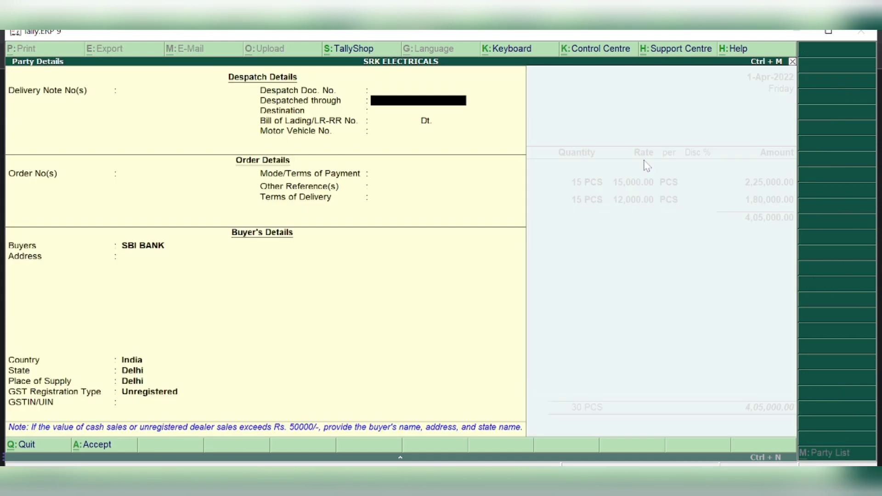
pyautogui.press('Return')
pyautogui.press('Return')
pyautogui.press('Return')
pyautogui.press('Return')
pyautogui.press('Return')
pyautogui.press('Return')
pyautogui.press('Return')
pyautogui.press('Return')
pyautogui.press('Return')
pyautogui.press('Return')
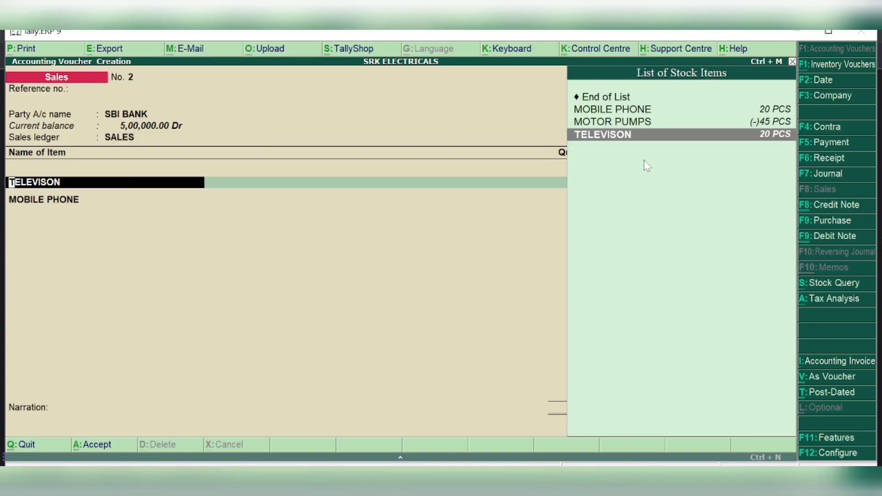
pyautogui.press('Return')
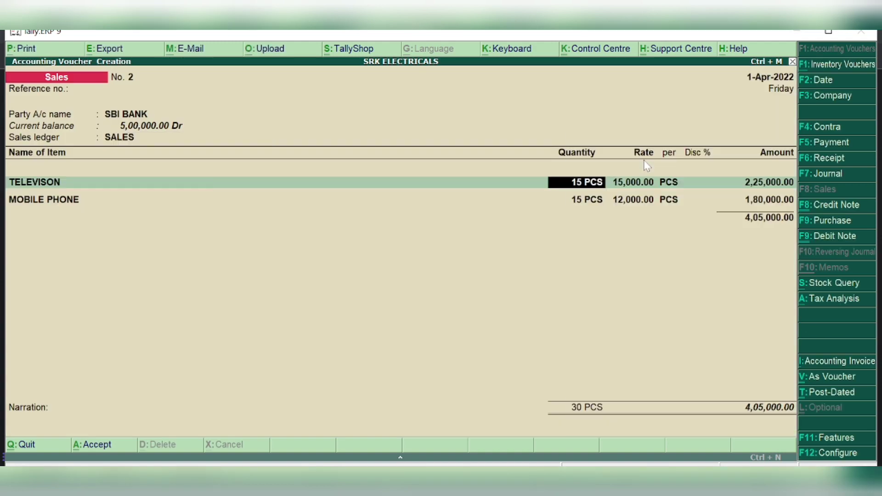
pyautogui.press('Down')
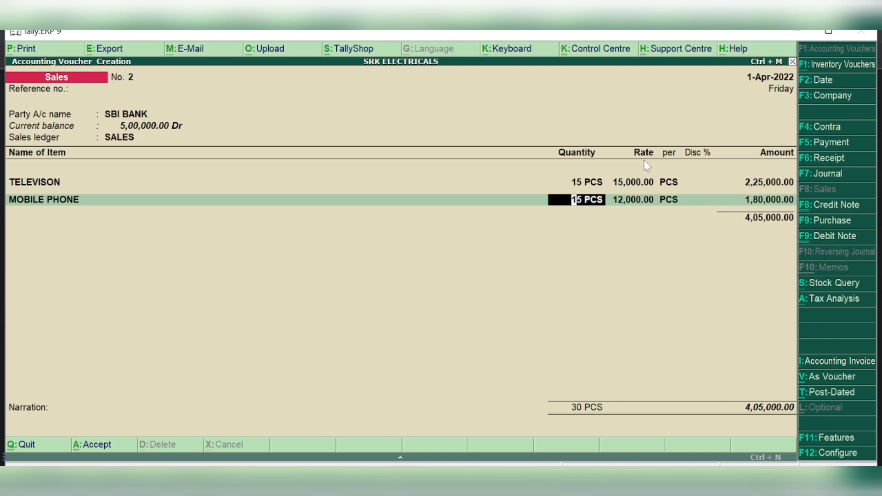
pyautogui.press('Return')
pyautogui.press('Return')
pyautogui.press('Return')
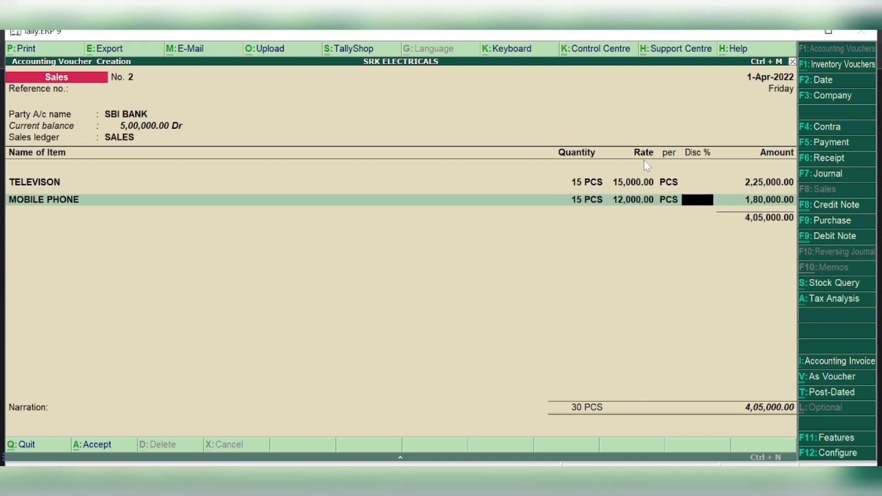
pyautogui.press('Return')
pyautogui.press('Return')
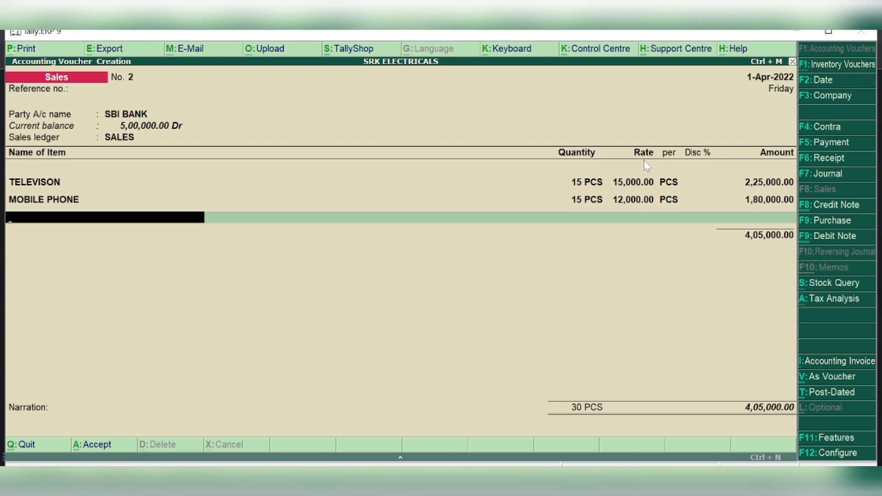
# Add CGST and SGST of 36,450.00 each, fill the Cheque/DD bank allocation, and save
pyautogui.press('Return')
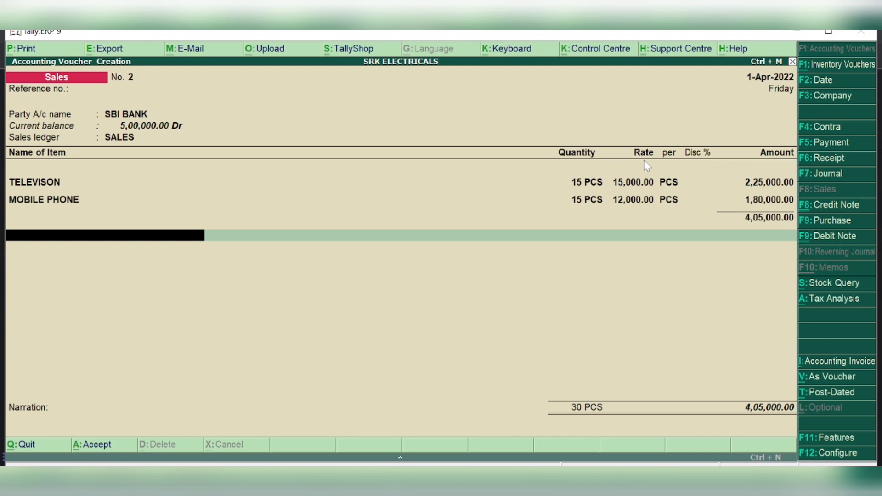
pyautogui.write('CGST')
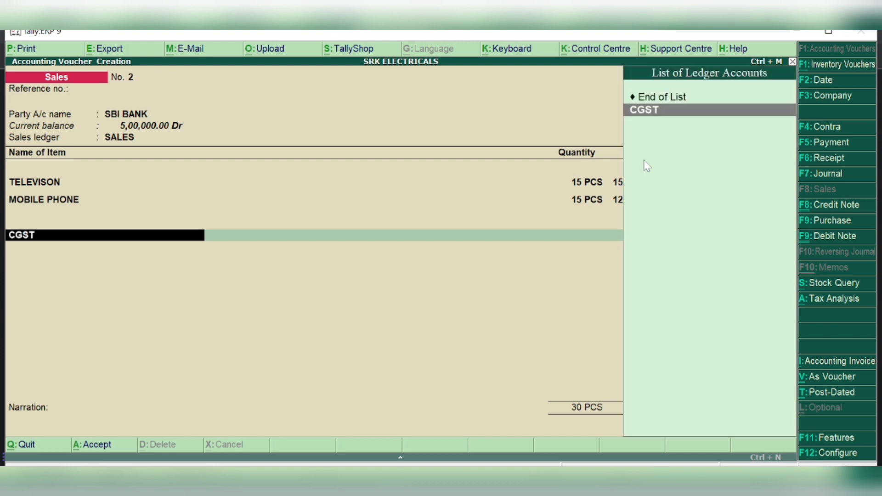
pyautogui.press('Return')
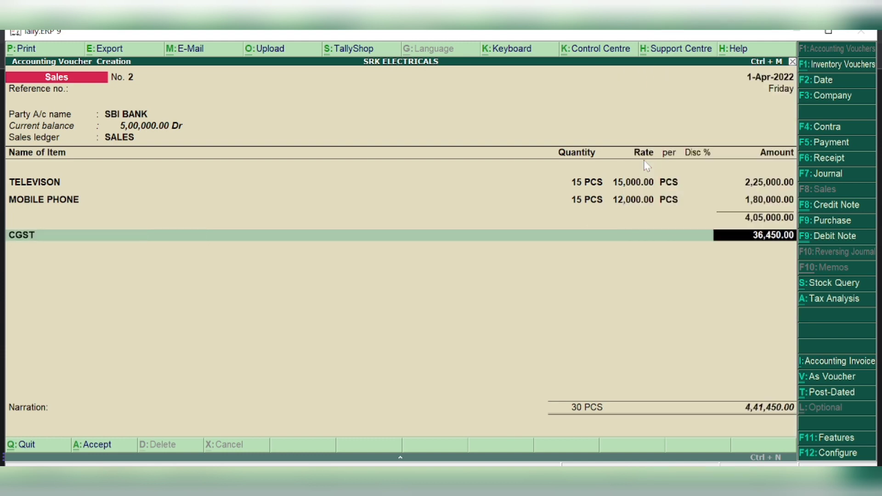
pyautogui.press('Return')
pyautogui.write('SGST')
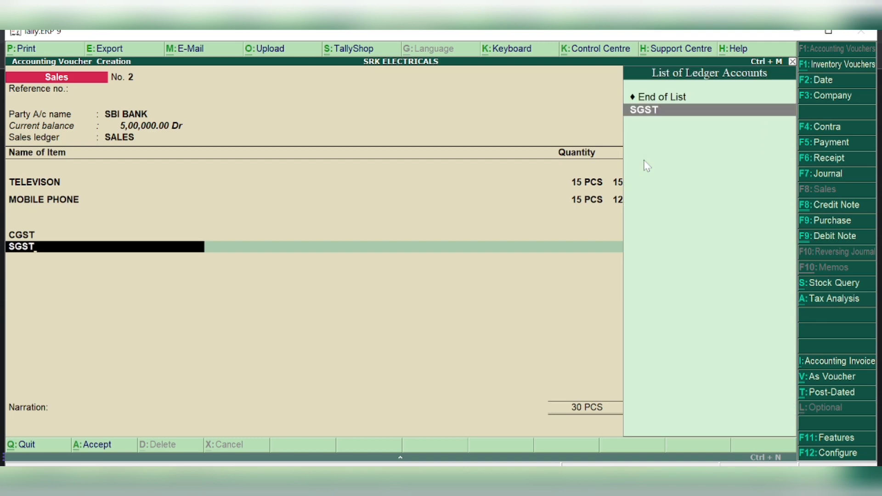
pyautogui.press('Return')
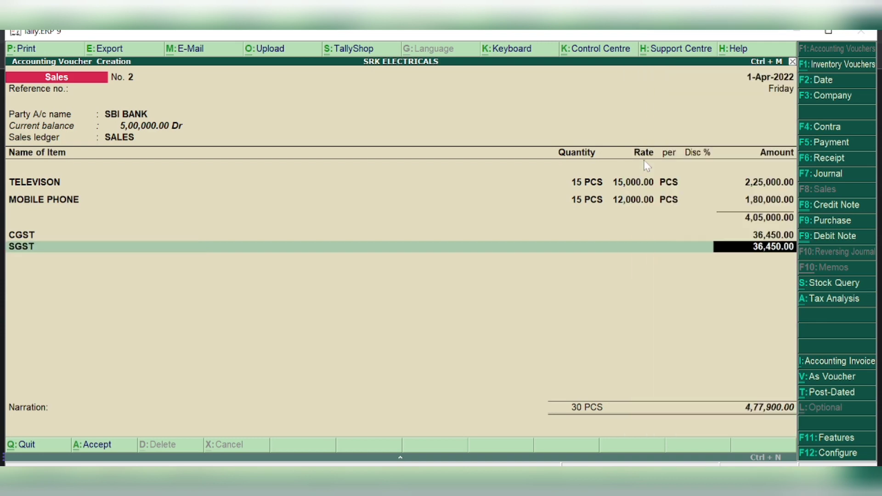
pyautogui.press('Return')
pyautogui.press('Return')
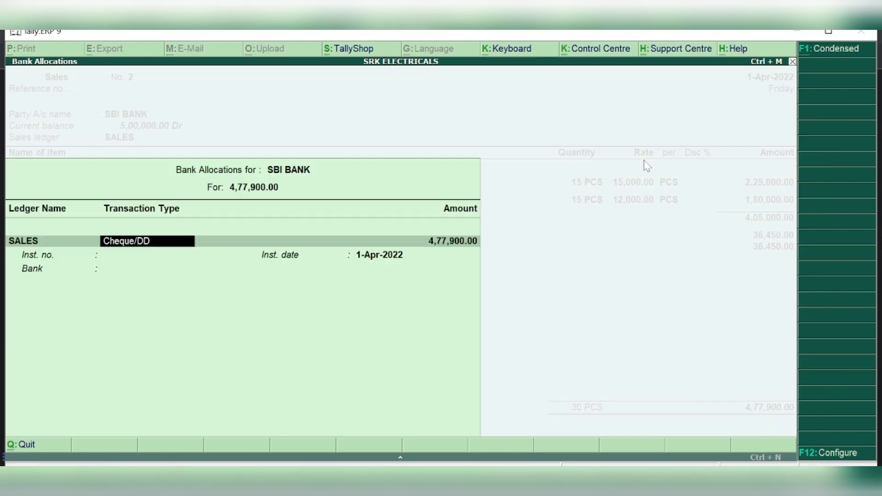
pyautogui.press('Return')
pyautogui.press('Return')
pyautogui.press('Return')
pyautogui.press('Return')
pyautogui.press('Return')
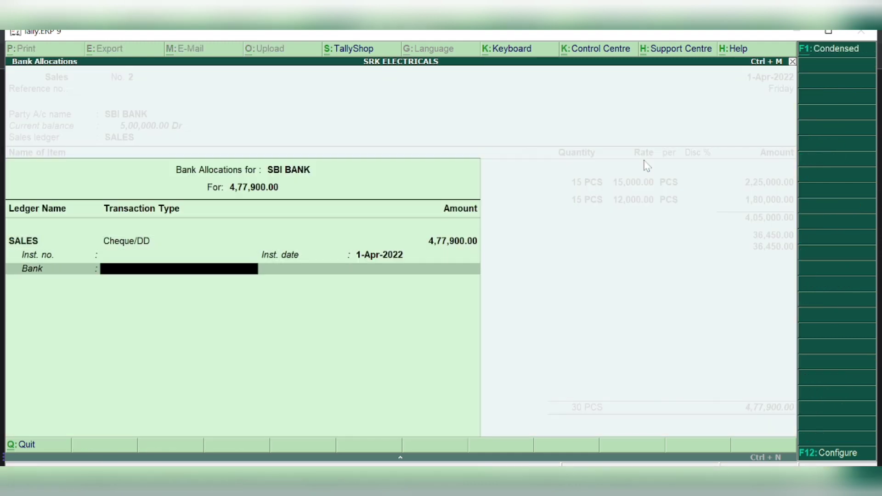
pyautogui.press('Return')
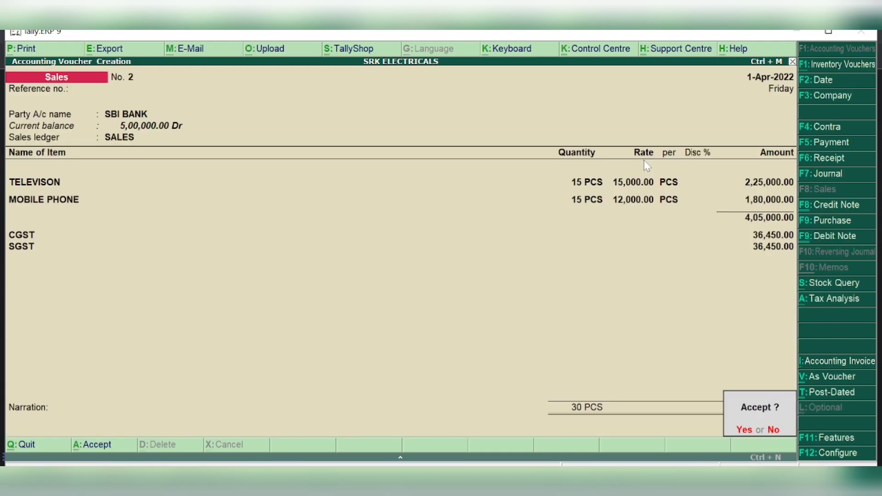
pyautogui.press('Return')
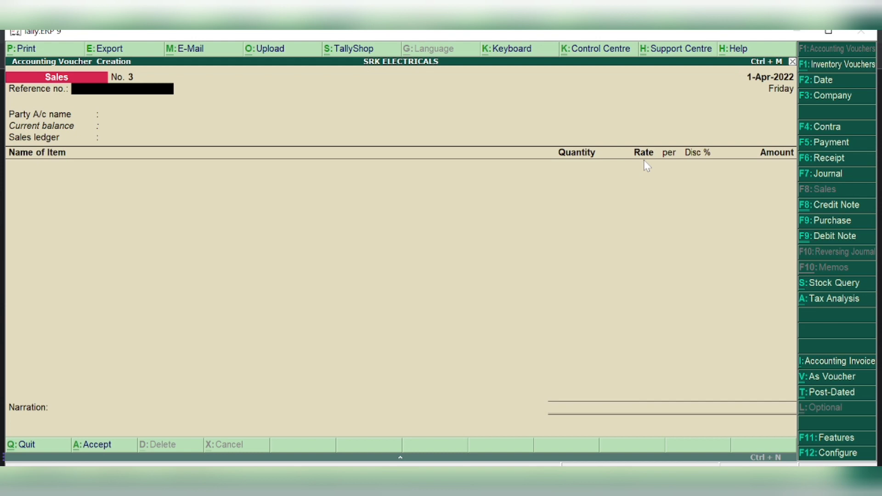
# Start a payment voucher and create ledger SALARIES under Indirect Expenses with GST Not Applicable
pyautogui.click(831, 147)
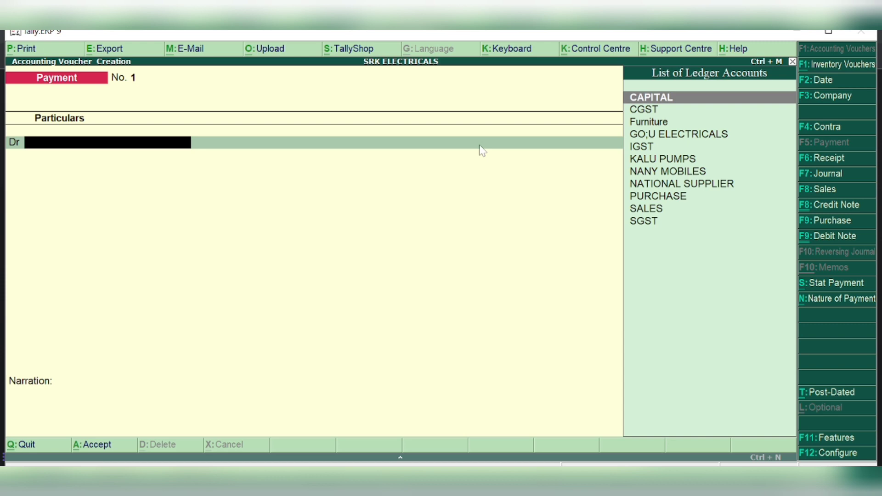
pyautogui.hotkey('alt', 'c')
pyautogui.write('SAL')
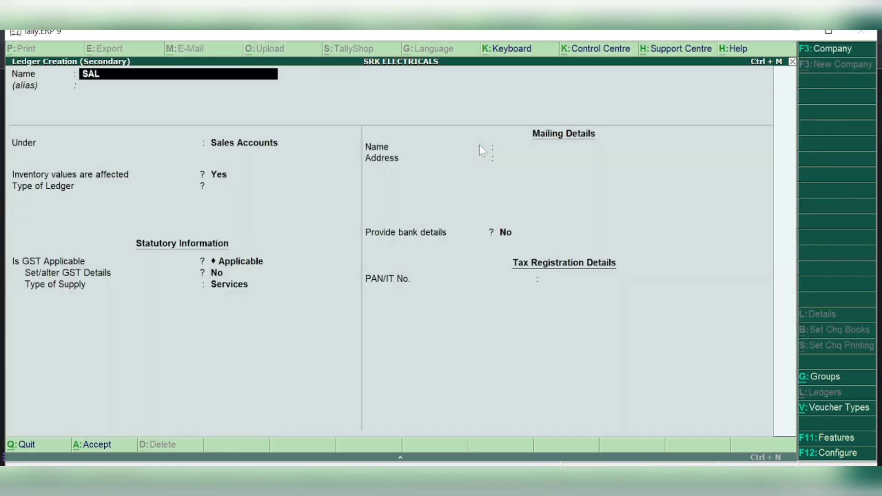
pyautogui.write('ARIES')
pyautogui.press('Return')
pyautogui.press('Return')
pyautogui.write('IND')
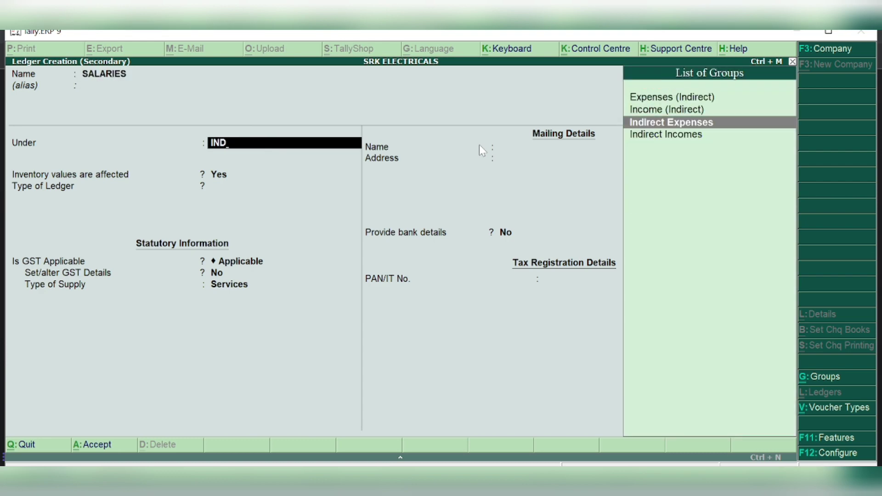
pyautogui.press('Return')
pyautogui.press('Return')
pyautogui.press('Return')
pyautogui.press('Return')
pyautogui.press('Return')
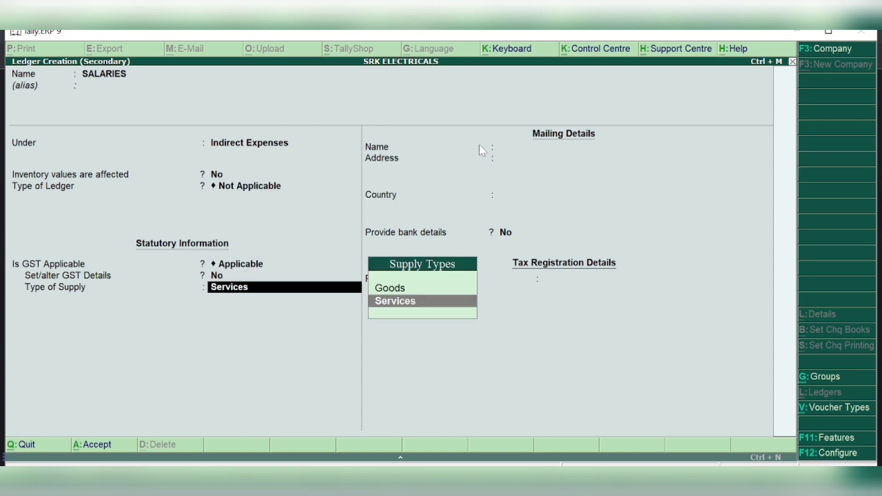
pyautogui.press('Up')
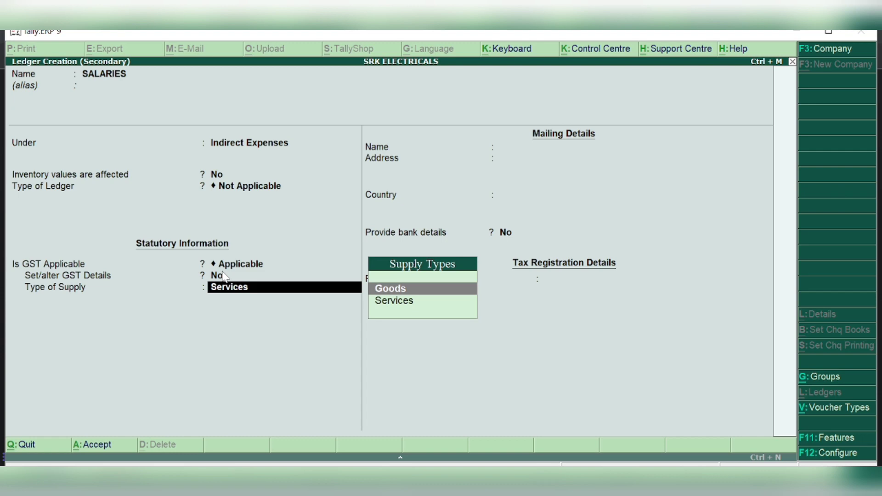
pyautogui.press('BackSpace')
pyautogui.press('BackSpace')
pyautogui.press('Down')
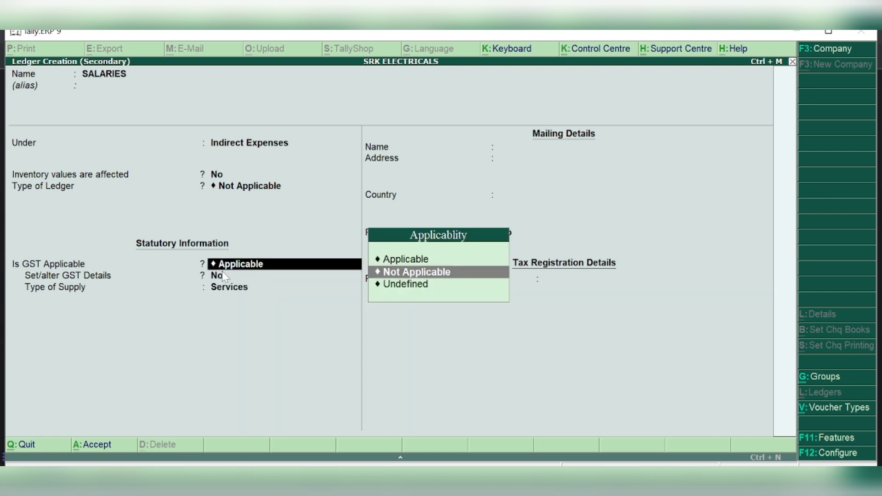
pyautogui.press('Return')
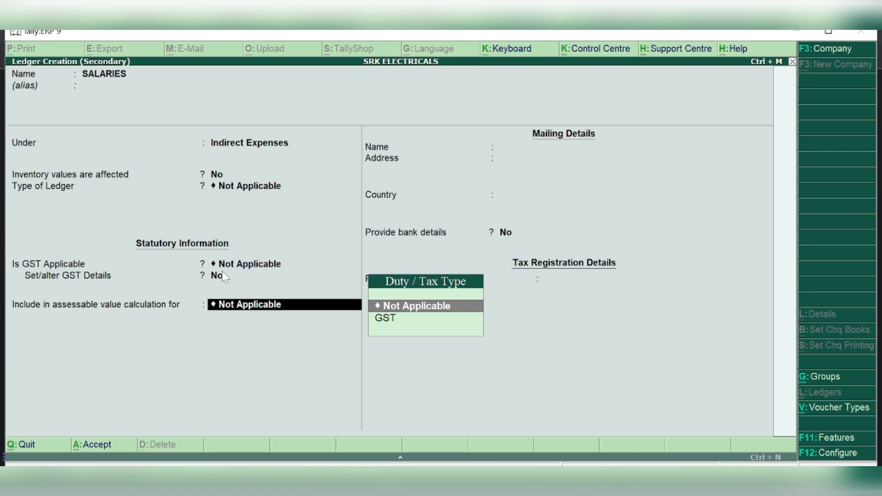
pyautogui.press('Return')
pyautogui.press('Return')
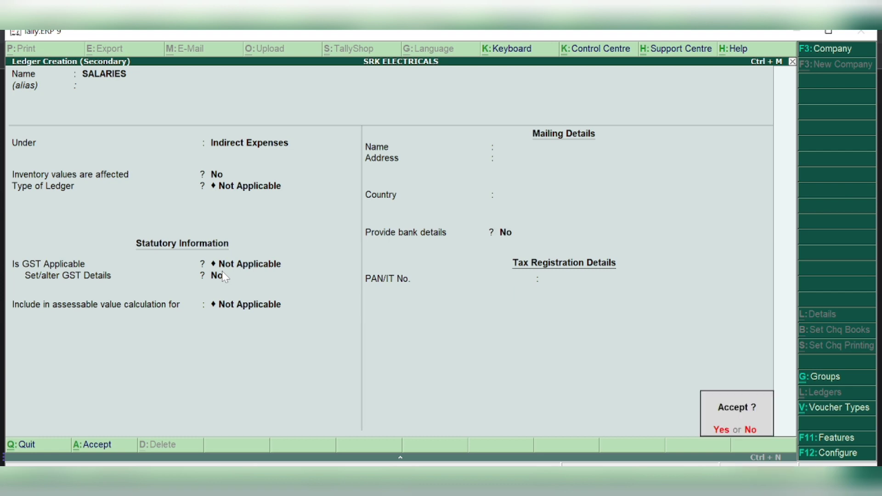
pyautogui.press('Return')
pyautogui.press('Return')
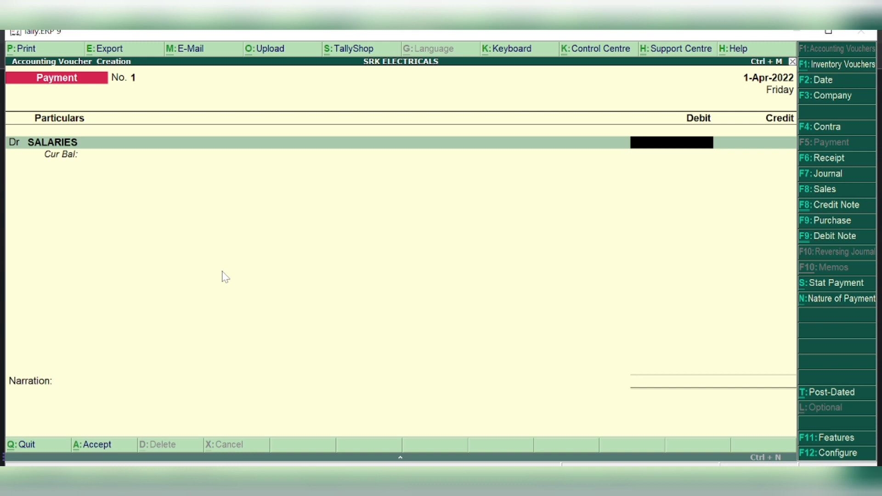
pyautogui.write('30000')
pyautogui.press('Return')
pyautogui.press('Return')
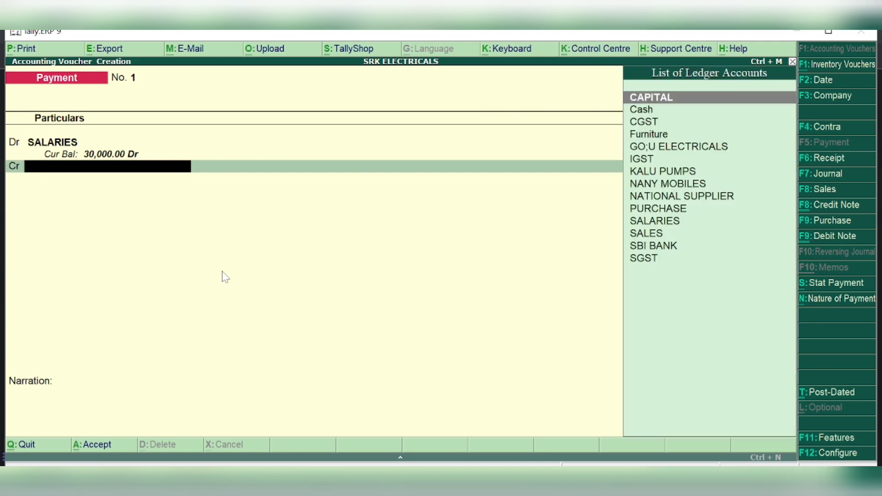
pyautogui.write('CA')
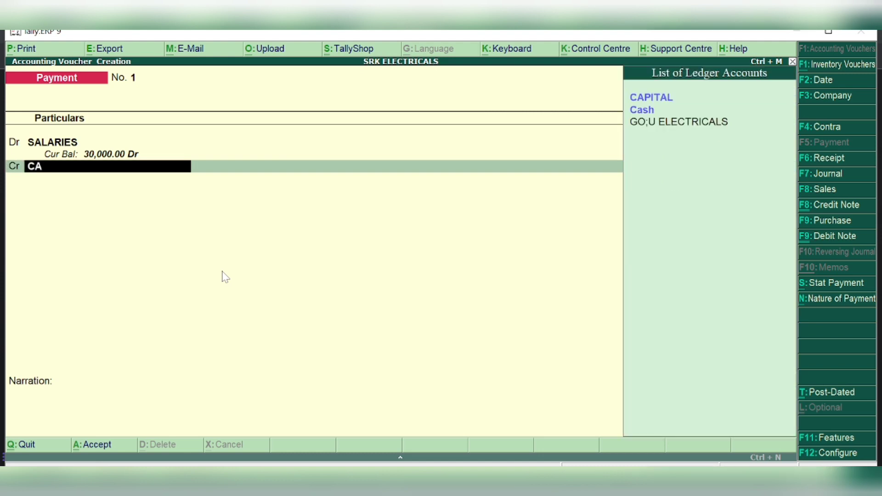
pyautogui.press('Down')
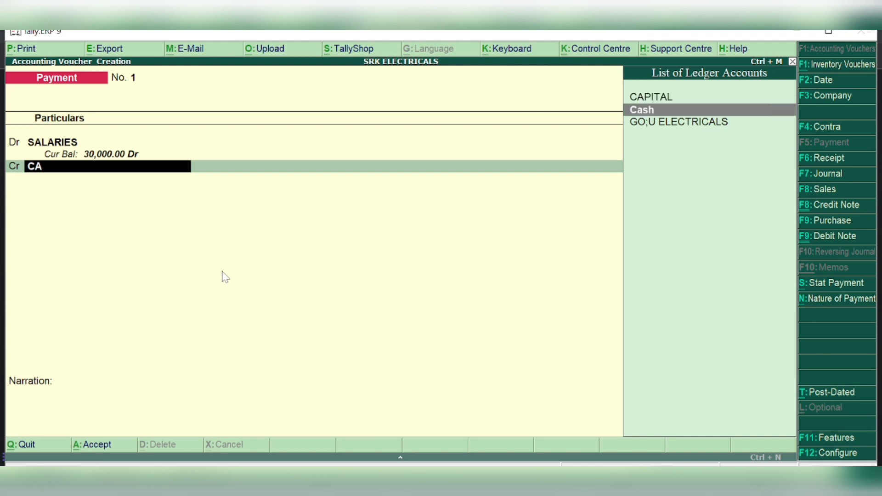
pyautogui.press('Return')
pyautogui.press('Return')
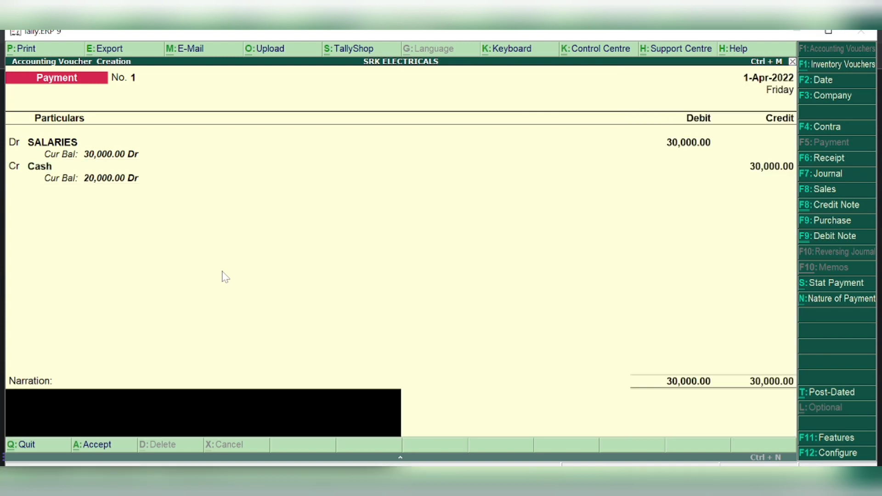
pyautogui.press('Return')
pyautogui.press('Return')
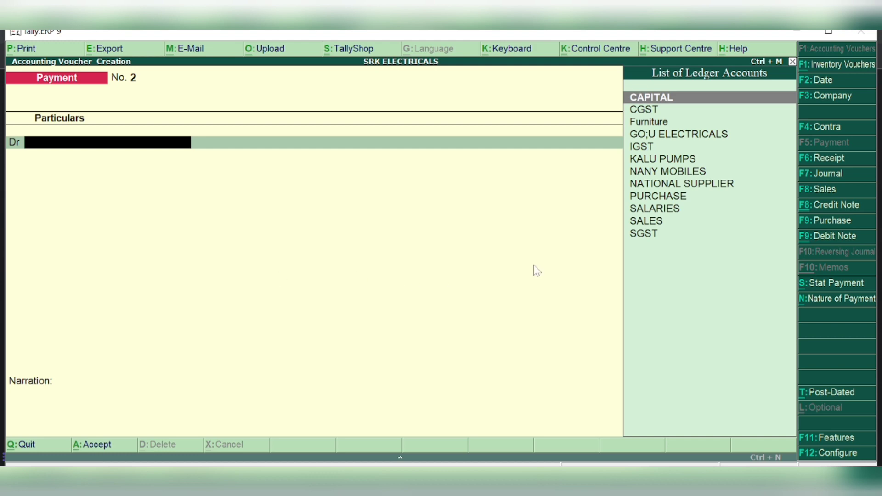
# Start a sales voucher for Cash as an unregistered buyer, using the SALES ledger
pyautogui.click(819, 193)
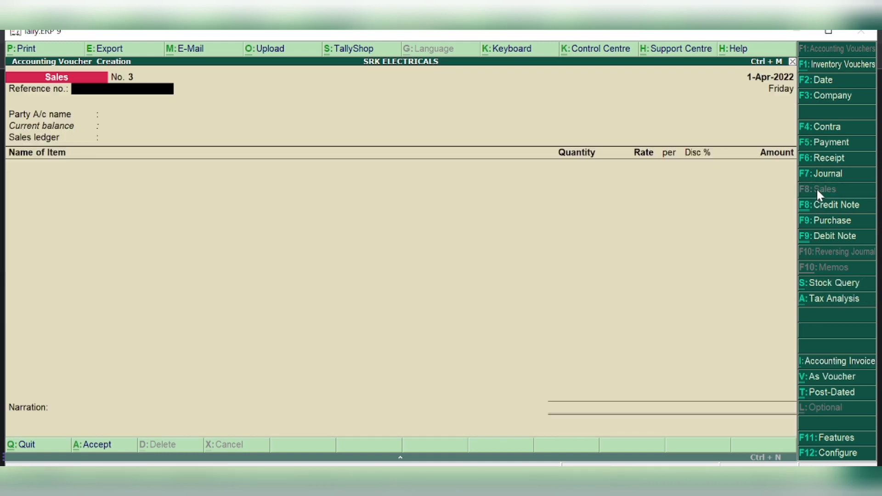
pyautogui.press('Return')
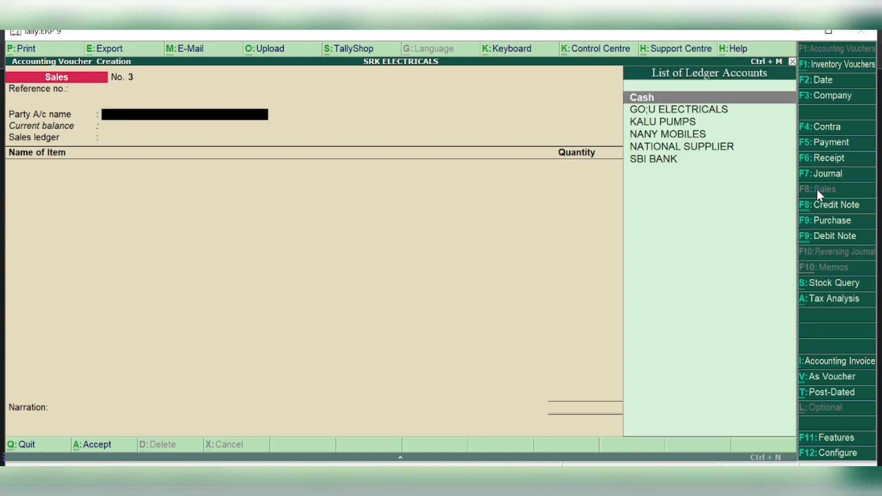
pyautogui.write('CASH')
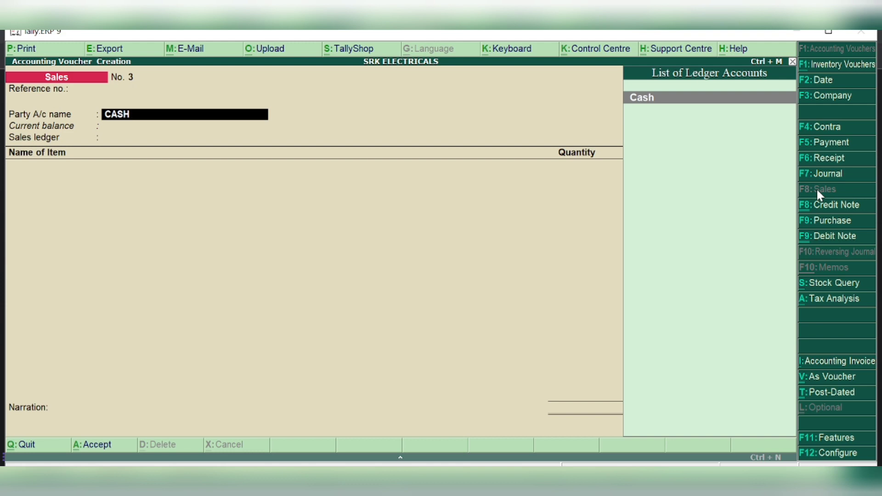
pyautogui.press('Return')
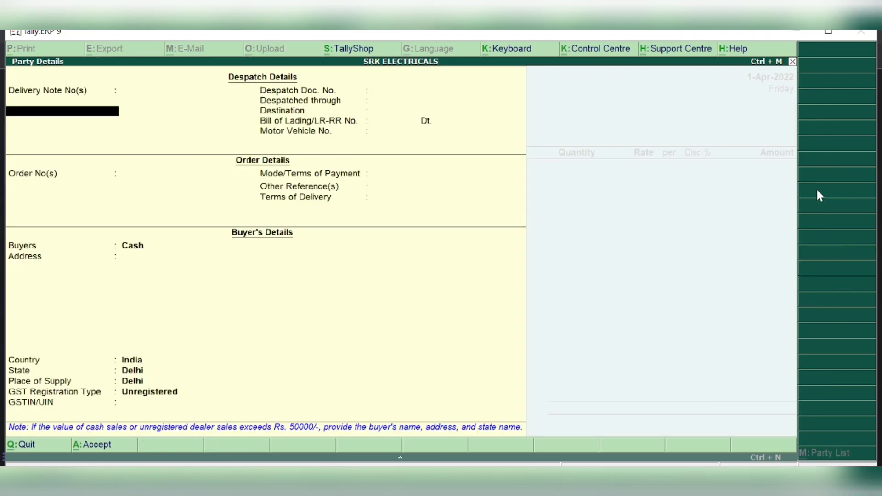
pyautogui.press('Return')
pyautogui.press('Return')
pyautogui.press('Return')
pyautogui.press('Return')
pyautogui.press('Return')
pyautogui.press('Return')
pyautogui.press('Return')
pyautogui.press('Return')
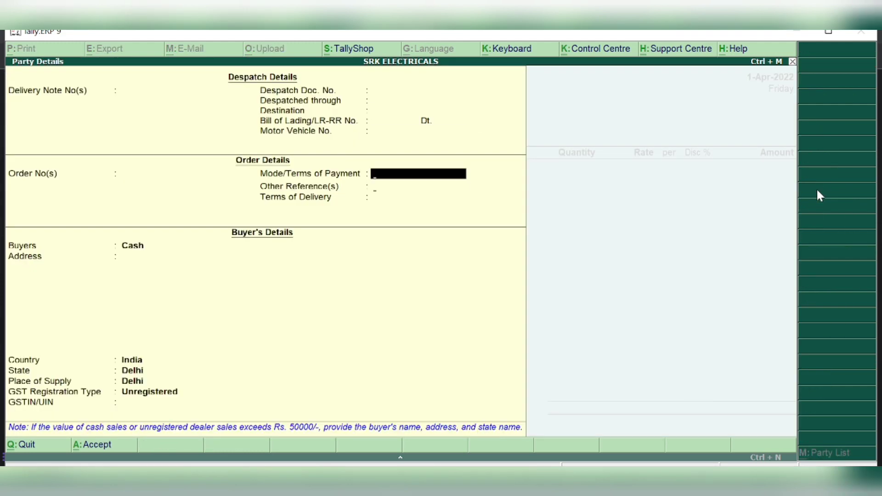
pyautogui.press('Return')
pyautogui.press('Return')
pyautogui.press('Return')
pyautogui.press('Return')
pyautogui.press('Return')
pyautogui.press('Return')
pyautogui.press('Return')
pyautogui.press('Return')
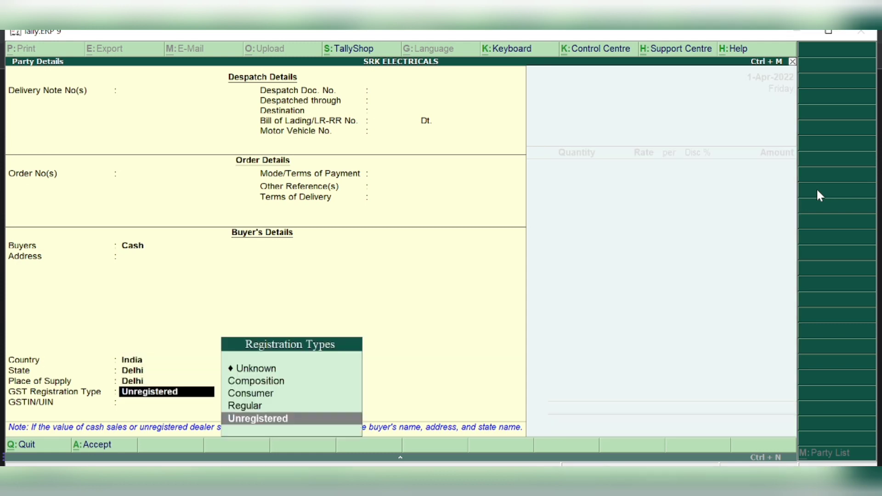
pyautogui.press('Return')
pyautogui.press('Return')
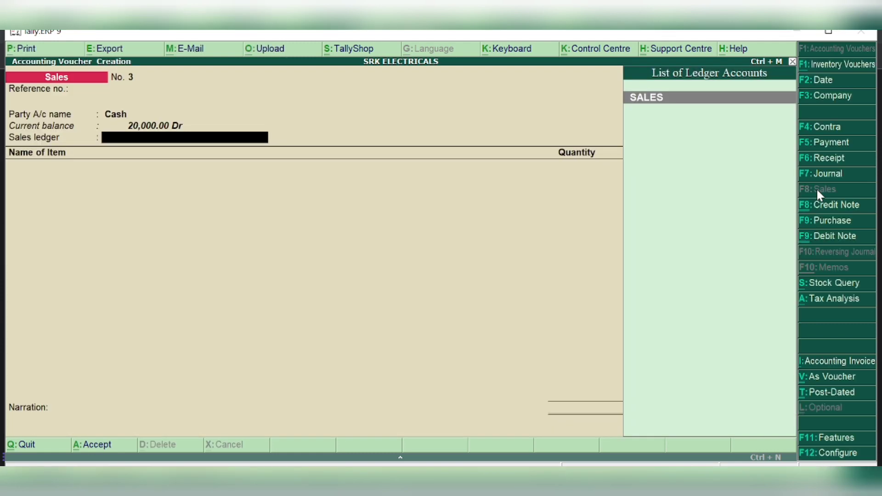
pyautogui.write('SA')
pyautogui.press('Return')
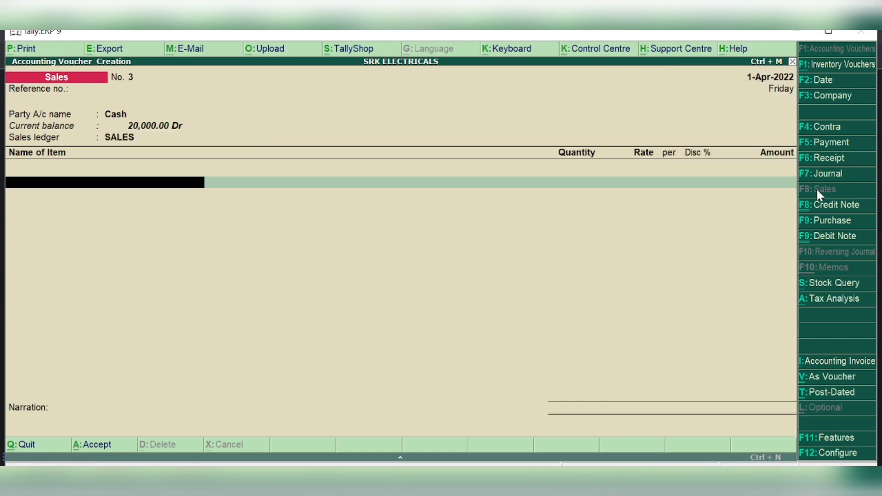
# Bill 10 MOTOR PUMPS at a rate of 8,000 instead of 7,000, totalling 80,000
pyautogui.write('MOT')
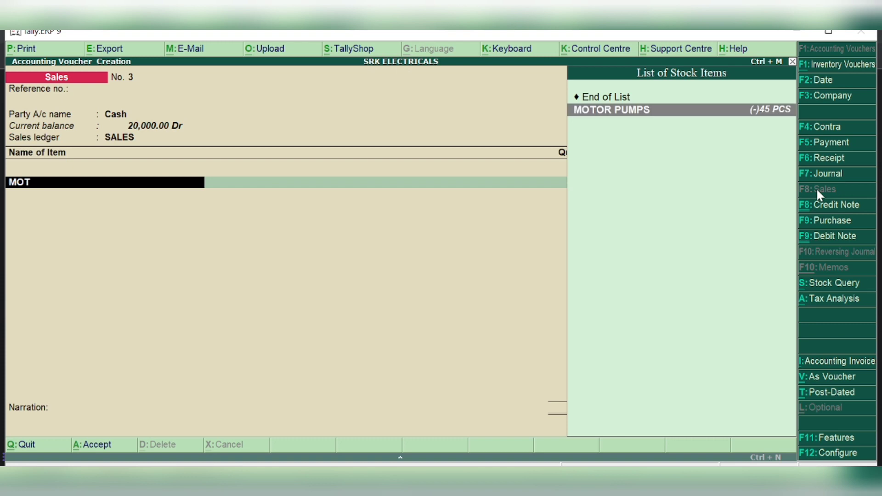
pyautogui.press('Return')
pyautogui.write('10')
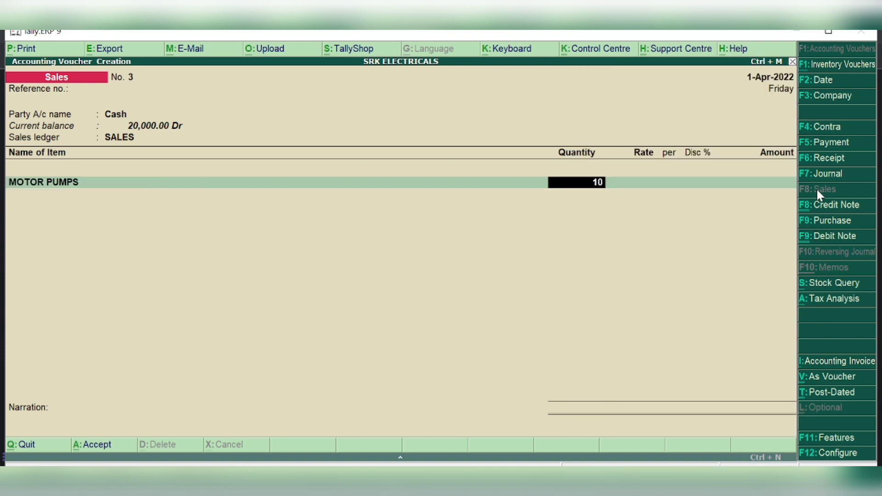
pyautogui.press('Return')
pyautogui.press('Return')
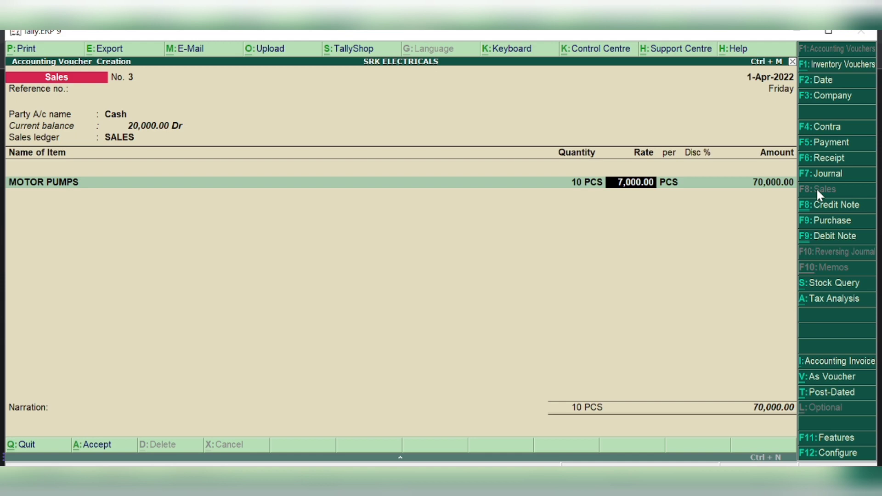
pyautogui.press('BackSpace')
pyautogui.write('8000')
pyautogui.press('Return')
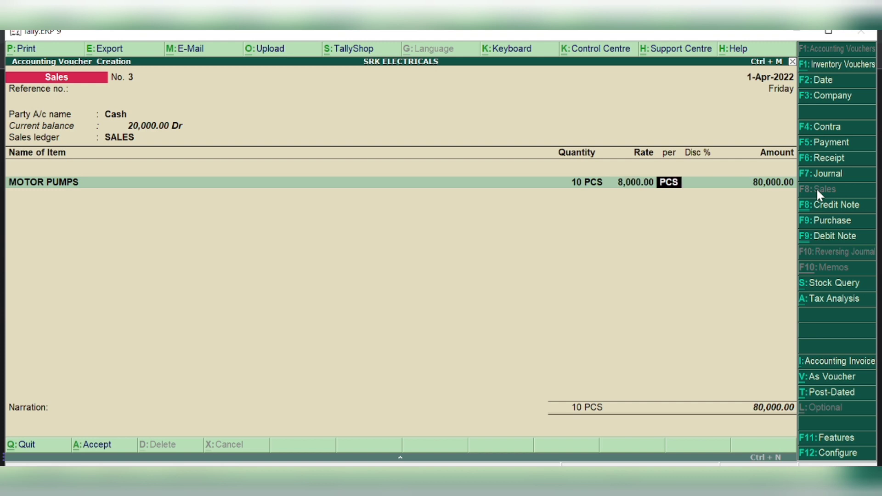
pyautogui.press('Return')
pyautogui.press('Return')
pyautogui.press('Return')
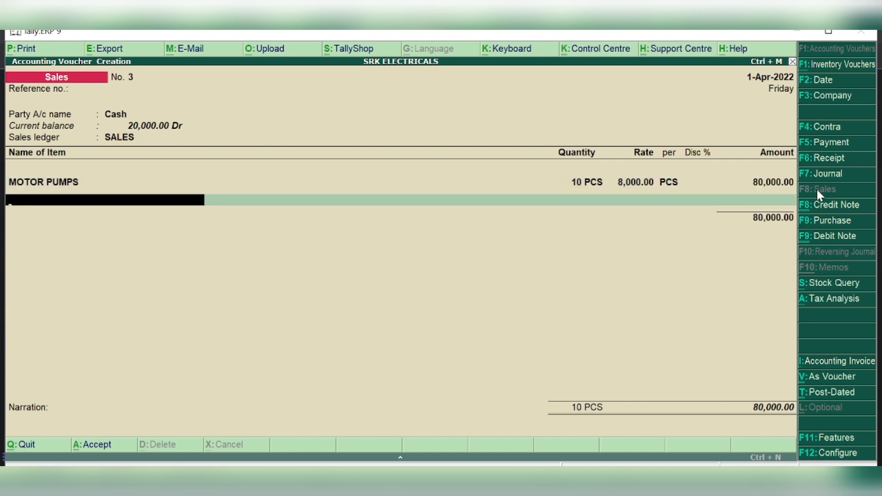
pyautogui.press('Return')
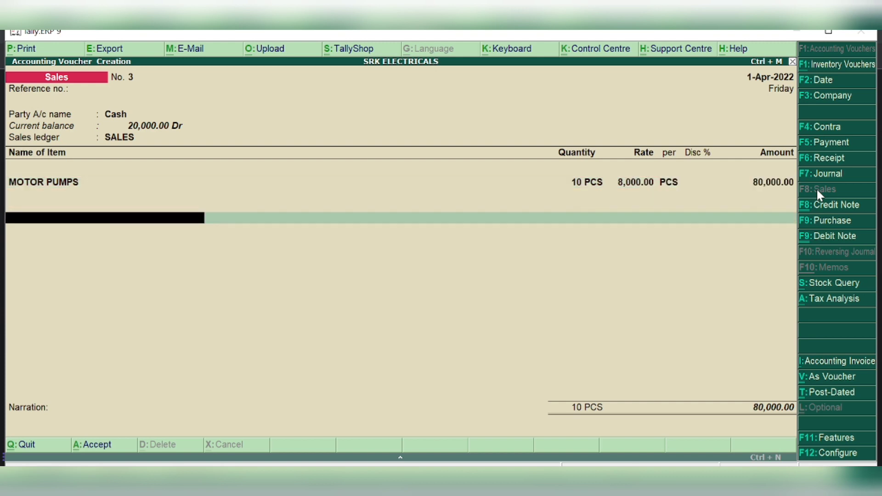
# Add CGST and SGST tax lines of 4,800 each
pyautogui.write('CGST')
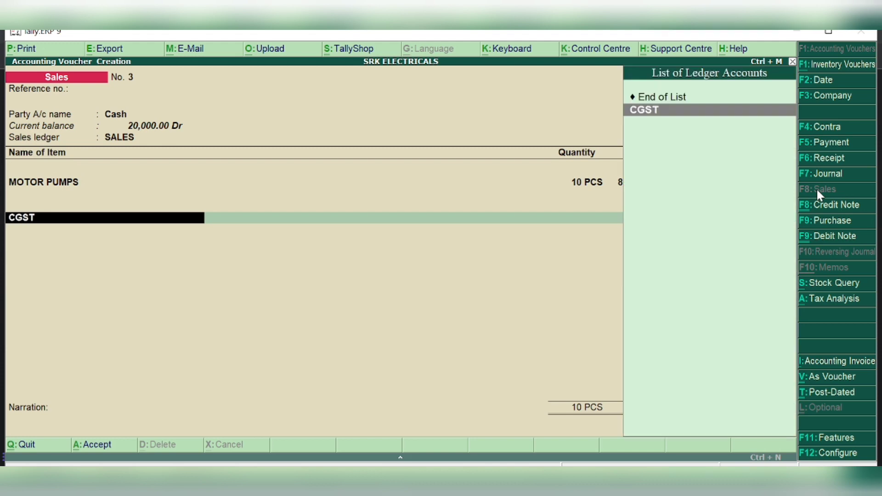
pyautogui.press('Return')
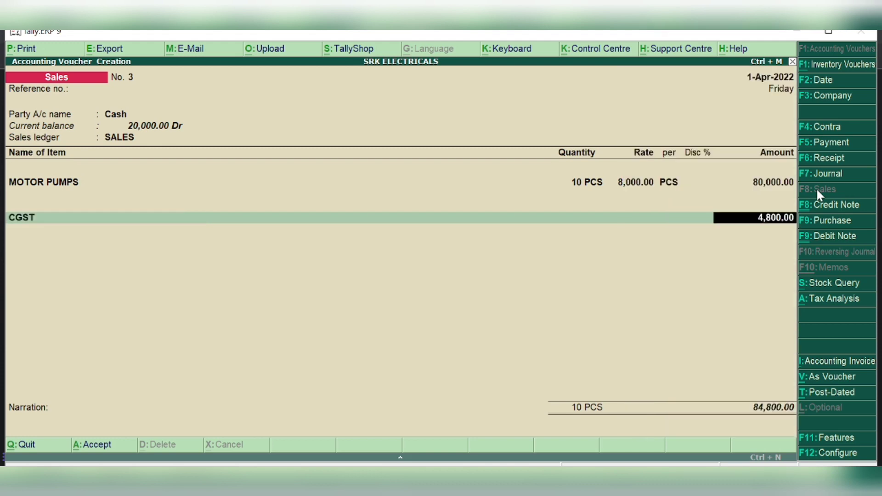
pyautogui.press('Return')
pyautogui.write('SGST')
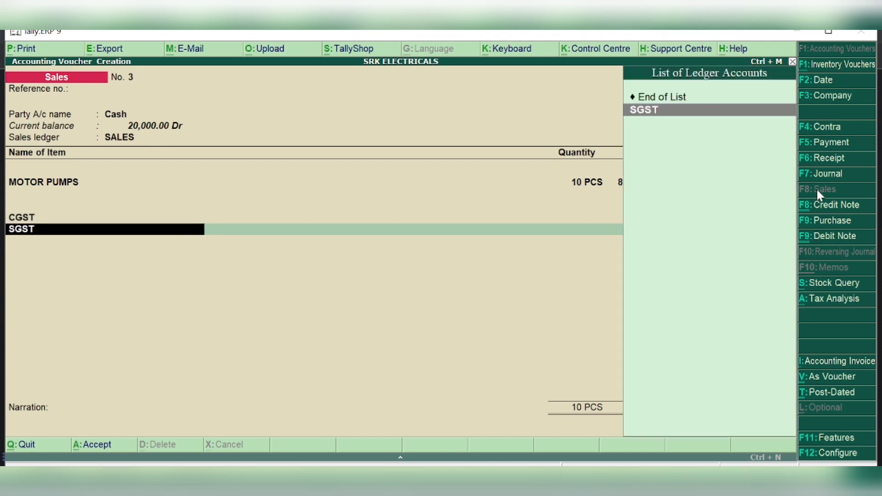
pyautogui.press('Return')
pyautogui.press('Return')
pyautogui.press('Return')
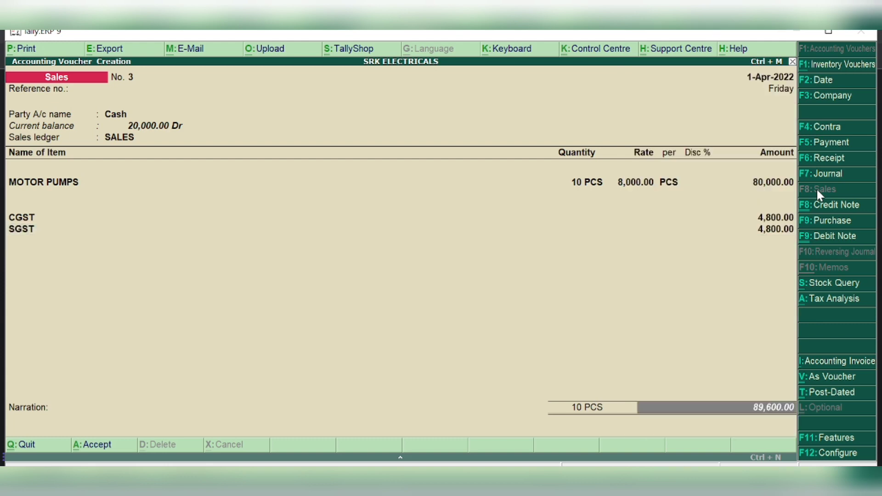
pyautogui.press('Return')
pyautogui.press('Return')
pyautogui.press('Return')
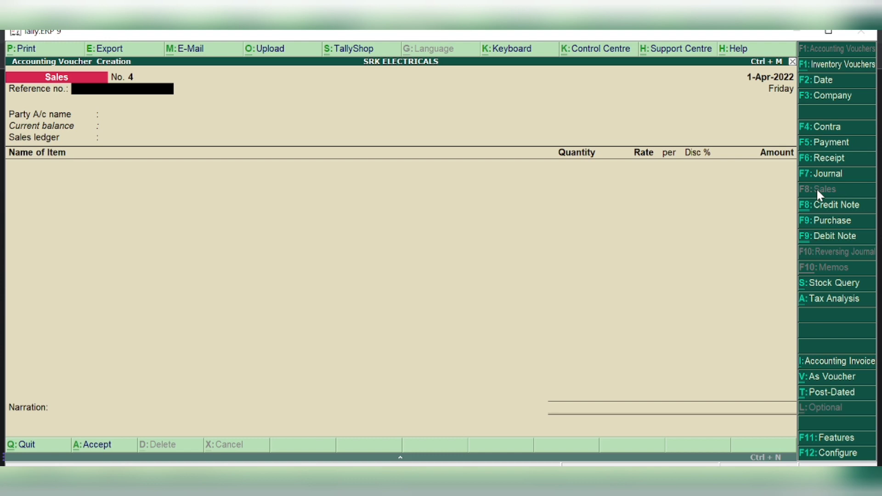
# Switch to a blank Payment voucher No. 2
pyautogui.click(829, 144)
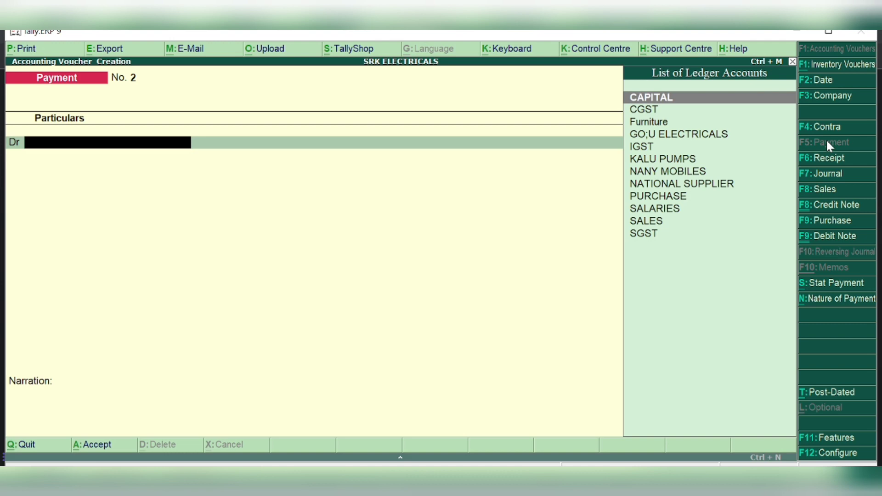
# Enter a NATIONAL SUPPLIER debit of 20,06,000 and SBI BANK as the credit ledger
pyautogui.write('NATION')
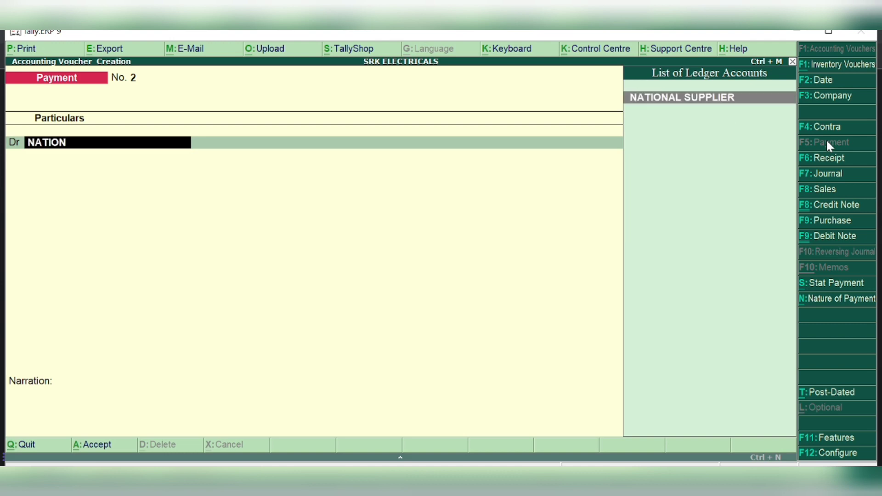
pyautogui.write('AL')
pyautogui.press('Return')
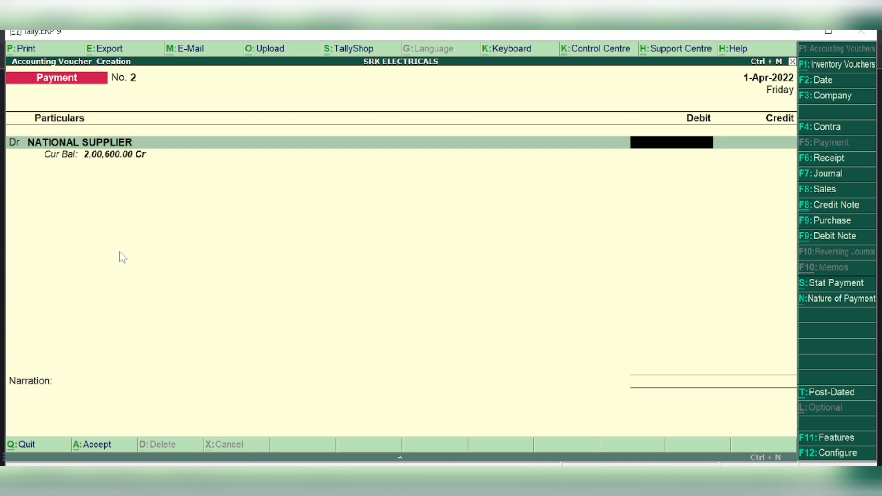
pyautogui.write('206')
pyautogui.press('BackSpace')
pyautogui.write('06000')
pyautogui.press('Return')
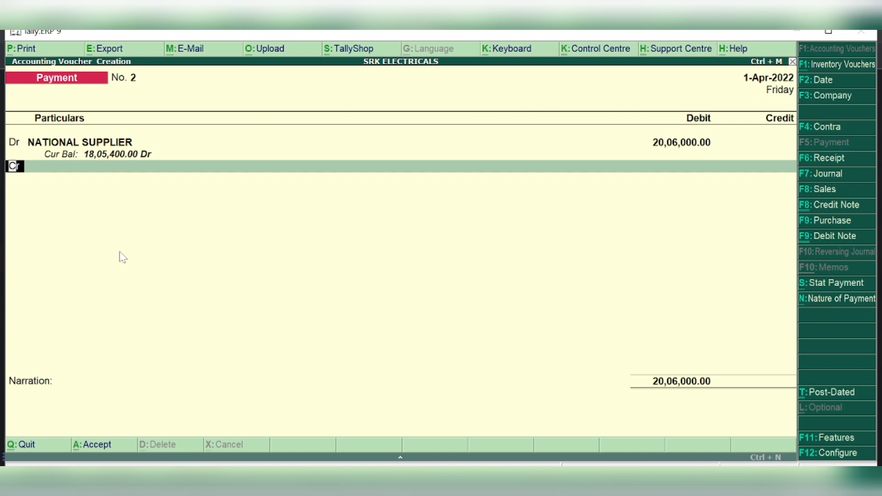
pyautogui.press('Return')
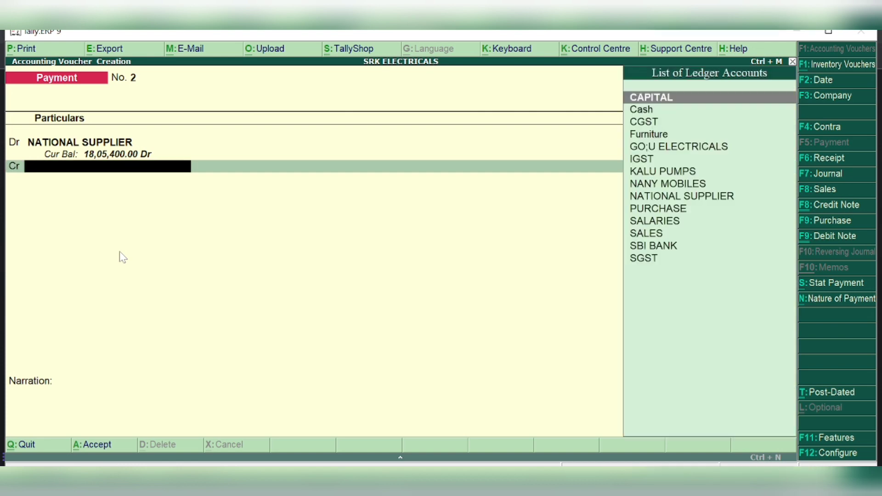
pyautogui.write('BANK')
pyautogui.press('Return')
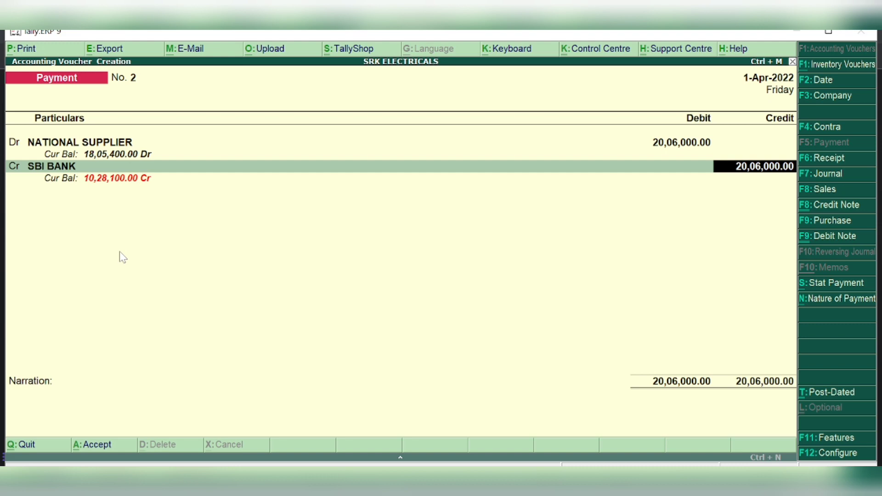
# Clear the mistaken amounts and quit the payment voucher without saving
pyautogui.press('BackSpace')
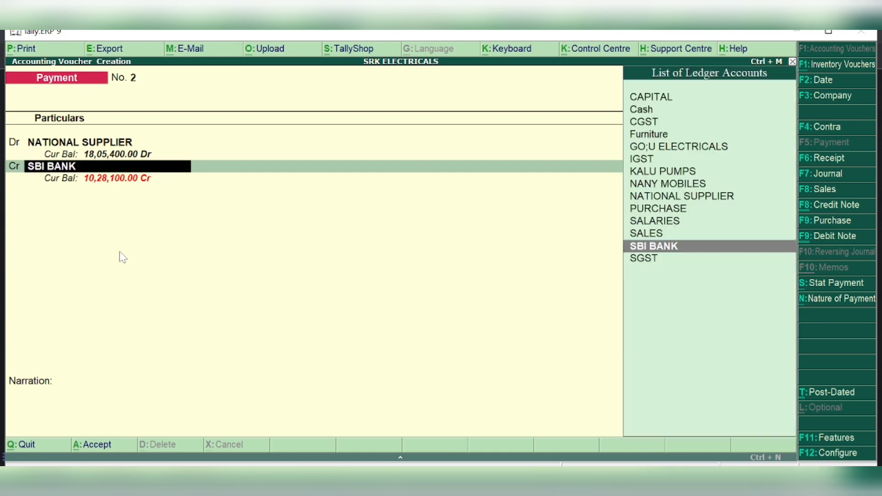
pyautogui.press('Return')
pyautogui.write('0,06,000.00')
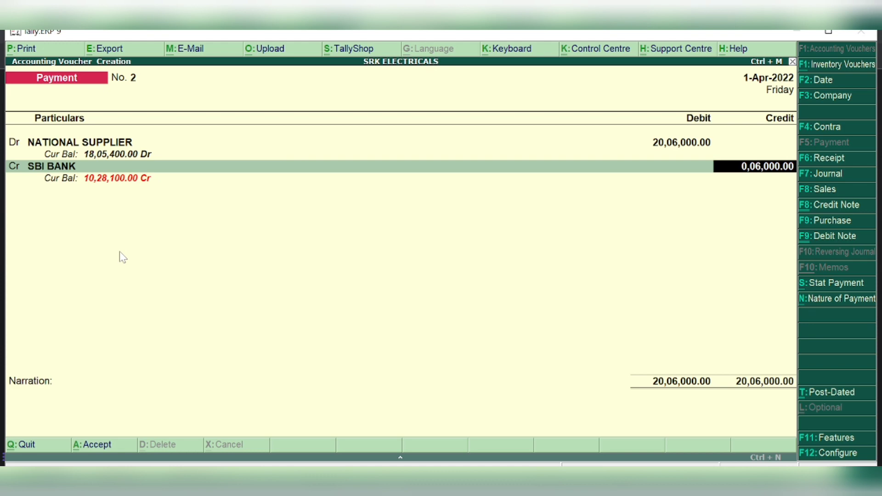
pyautogui.press('BackSpace')
pyautogui.press('BackSpace')
pyautogui.press('BackSpace')
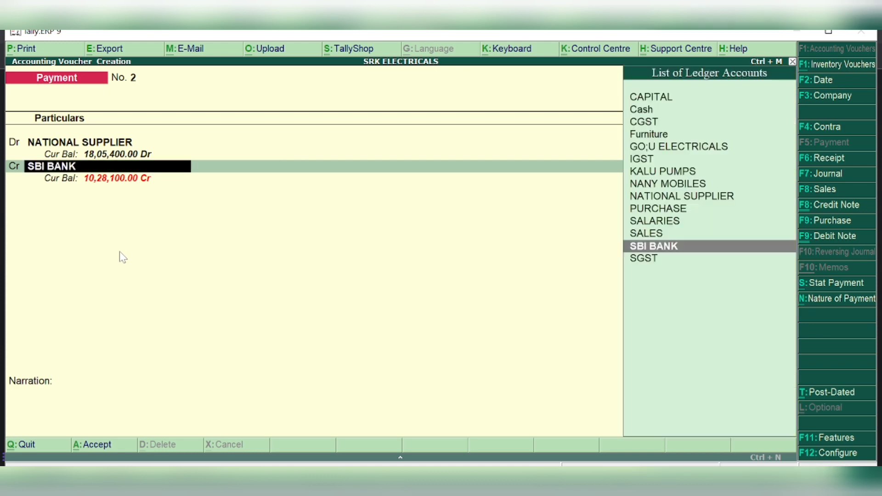
pyautogui.press('BackSpace')
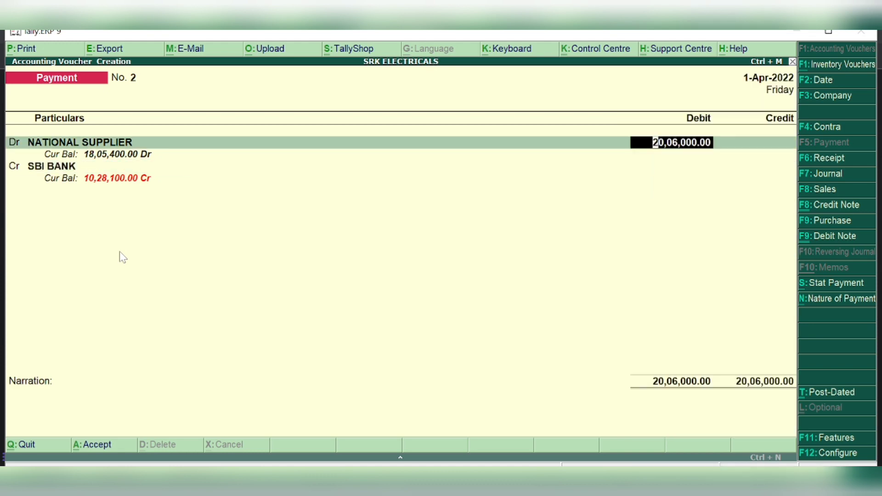
pyautogui.press('Delete')
pyautogui.press('Delete')
pyautogui.press('Delete')
pyautogui.press('Delete')
pyautogui.press('Delete')
pyautogui.press('Delete')
pyautogui.press('Delete')
pyautogui.press('Delete')
pyautogui.press('Delete')
pyautogui.press('Delete')
pyautogui.press('Delete')
pyautogui.press('Delete')
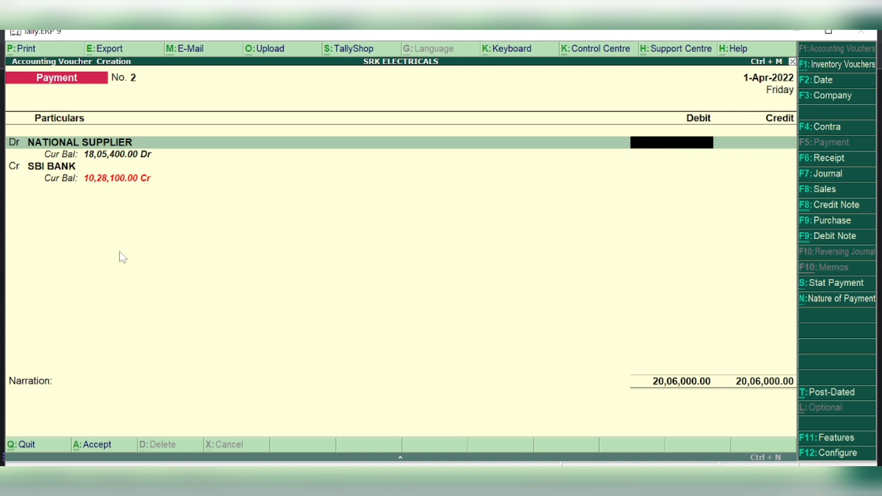
pyautogui.press('BackSpace')
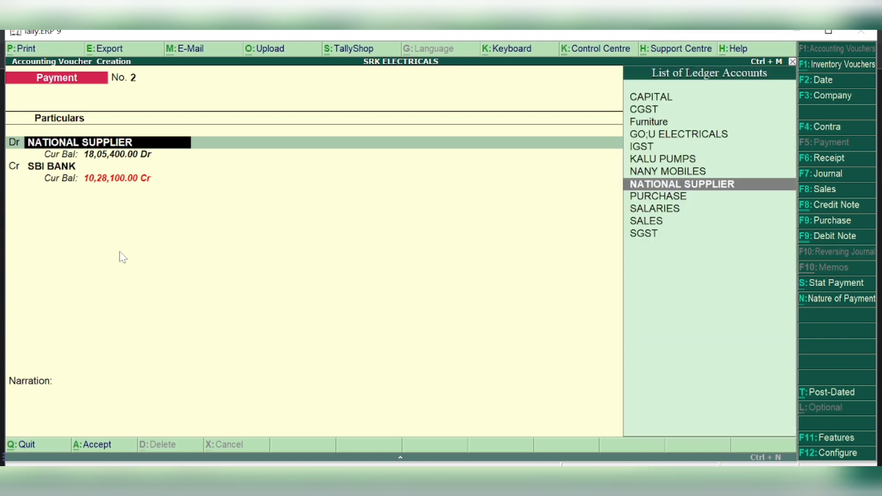
pyautogui.press('Escape')
pyautogui.press('Escape')
pyautogui.press('y')
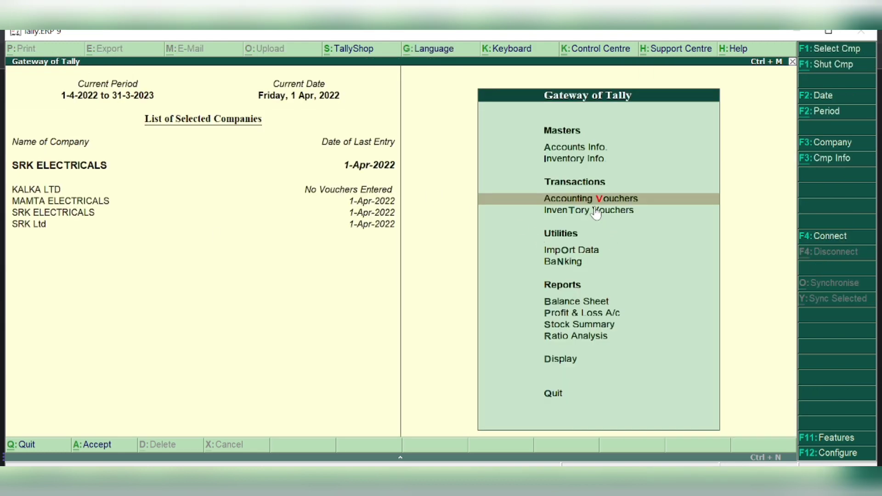
# Start a new payment debiting NATIONAL SUPPLIER 2,00,600
pyautogui.press('Return')
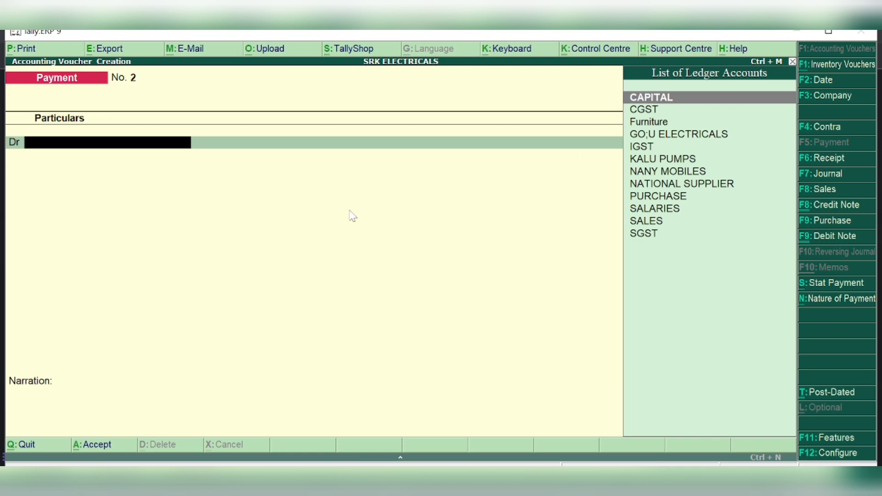
pyautogui.write('NAT')
pyautogui.press('Return')
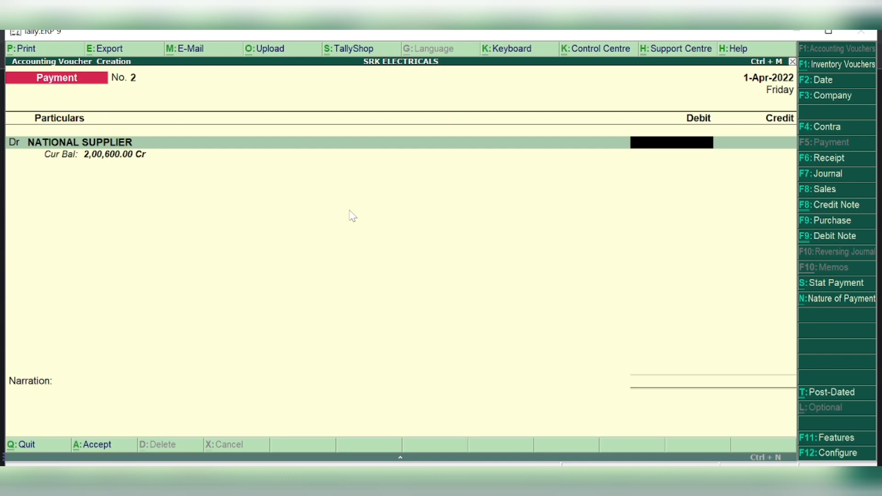
pyautogui.write('200600')
pyautogui.press('Return')
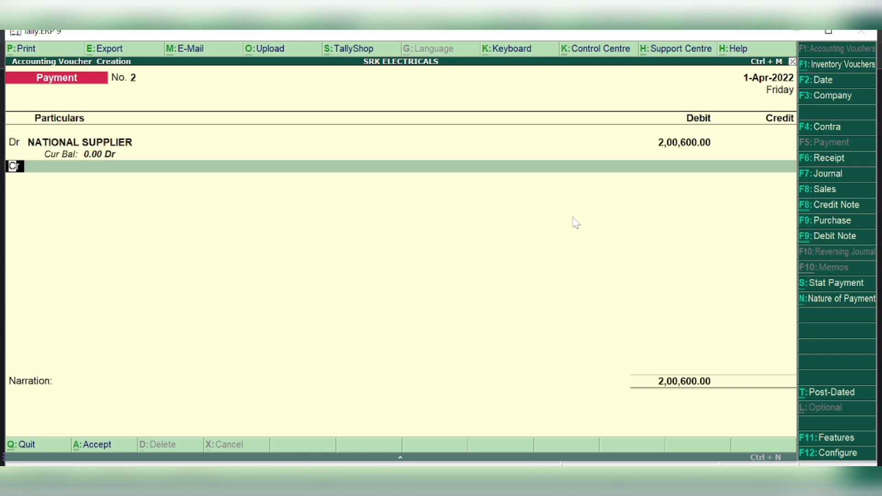
# Credit SBI BANK 1,90,000 by cheque and begin a new ledger on the next credit line
pyautogui.press('Return')
pyautogui.write('SB')
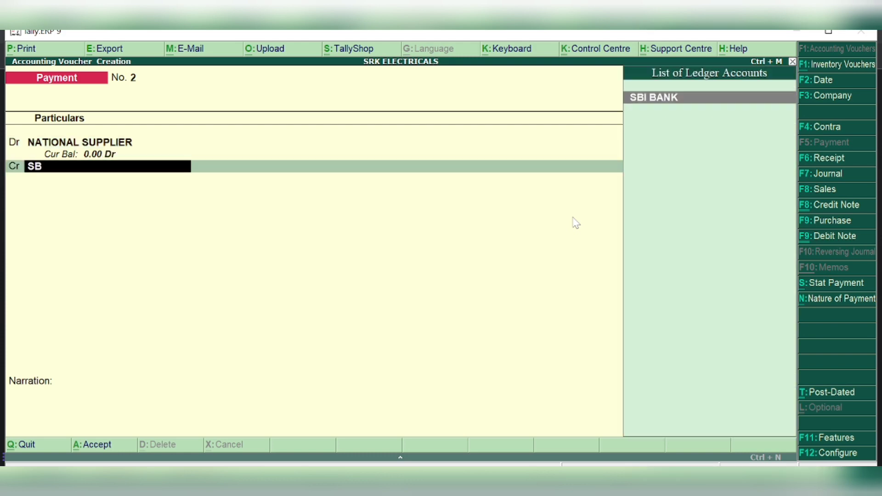
pyautogui.press('Return')
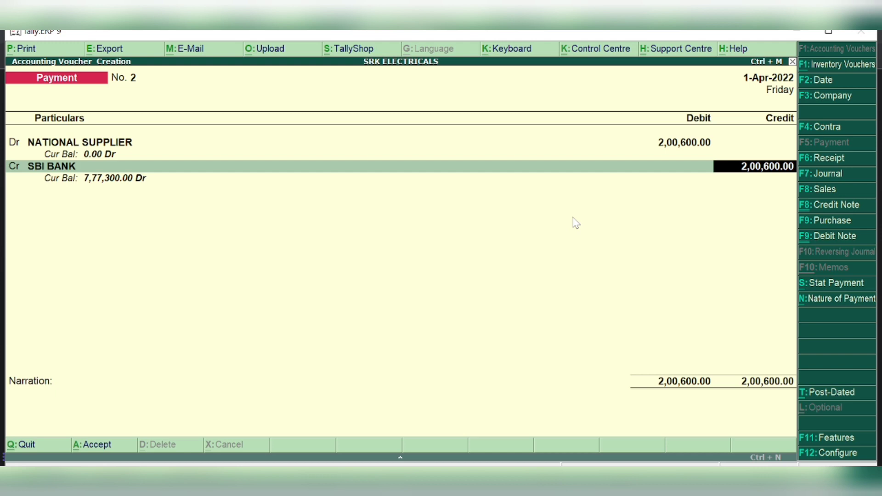
pyautogui.write('190000')
pyautogui.press('Return')
pyautogui.press('Return')
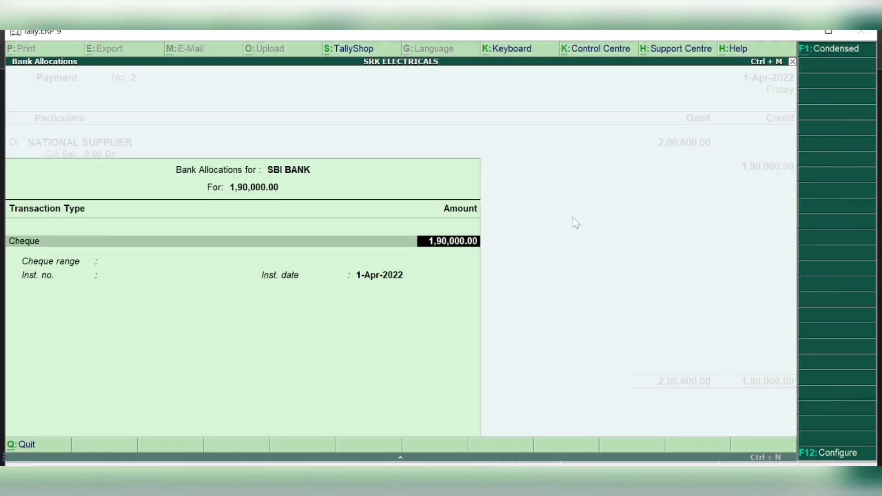
pyautogui.press('Return')
pyautogui.press('Return')
pyautogui.press('Return')
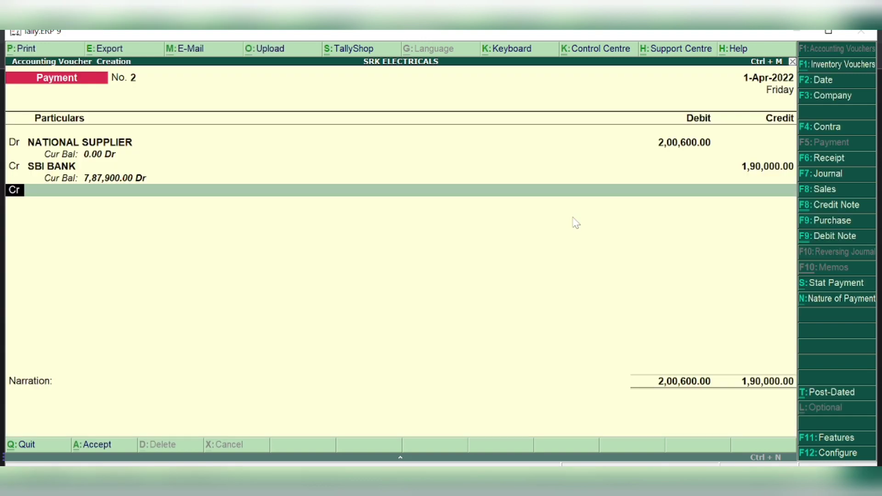
pyautogui.press('Return')
pyautogui.hotkey('alt', 'c')
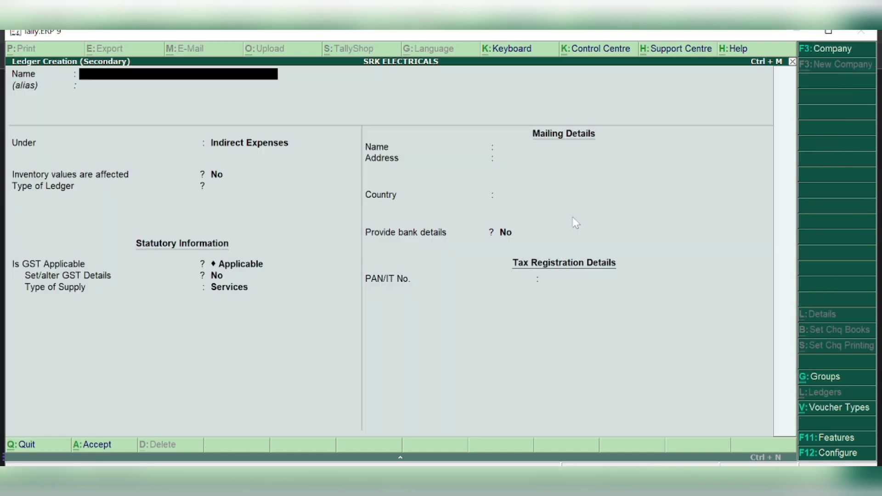
# Create DISCOUNT RECEIVED under Indirect Incomes (GST Not Applicable), credit it 10,600, and save the voucher
pyautogui.write('DISCOUNT RECE')
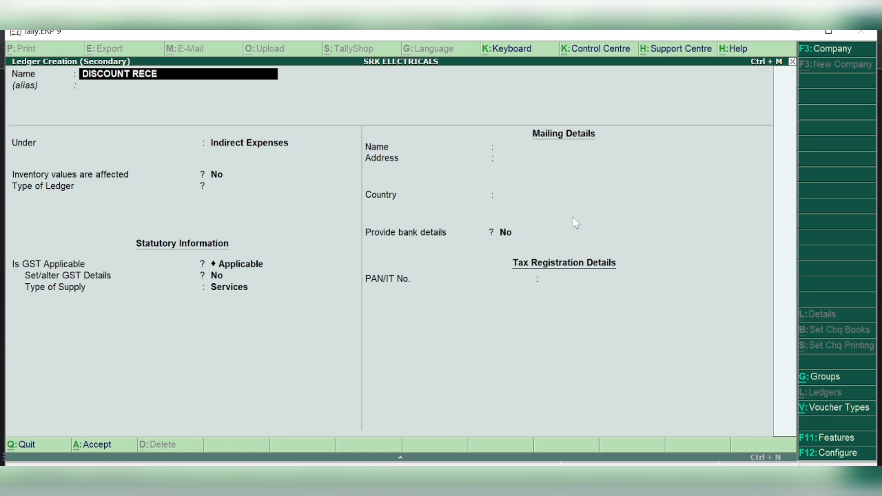
pyautogui.write('IVED')
pyautogui.press('Return')
pyautogui.press('Return')
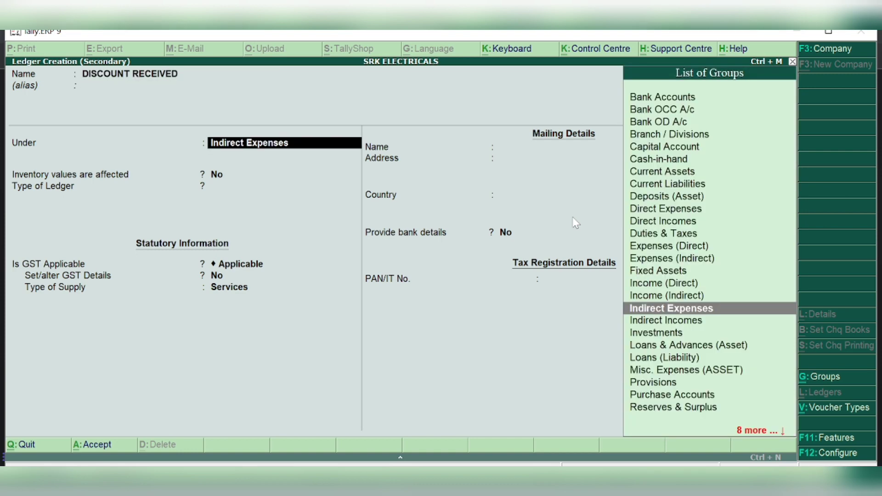
pyautogui.write('INDIREC')
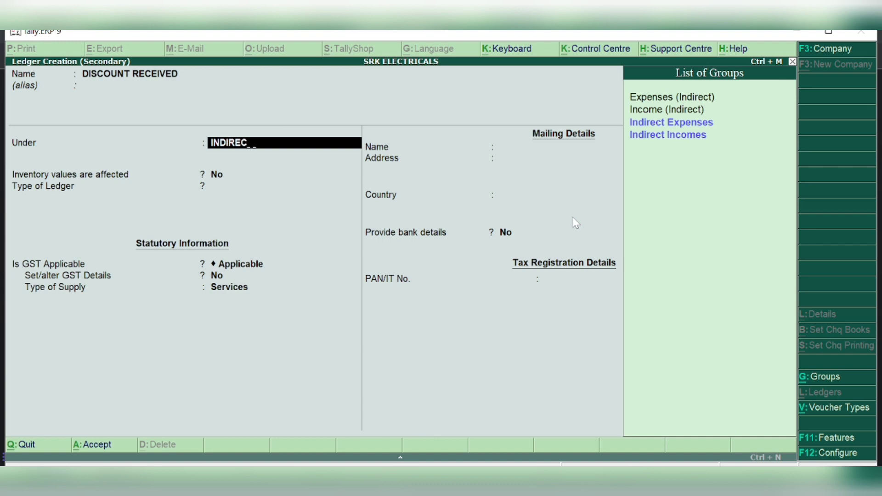
pyautogui.write('T')
pyautogui.press('Down')
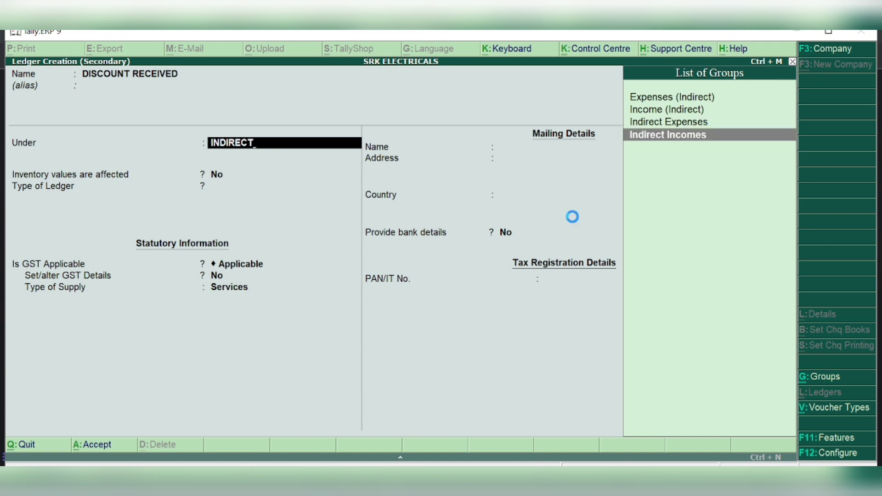
pyautogui.press('Return')
pyautogui.press('Return')
pyautogui.press('Return')
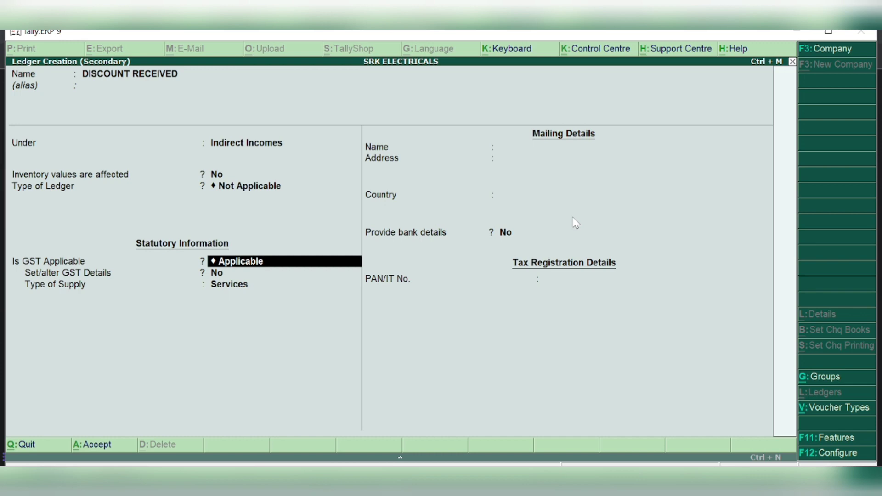
pyautogui.write('N')
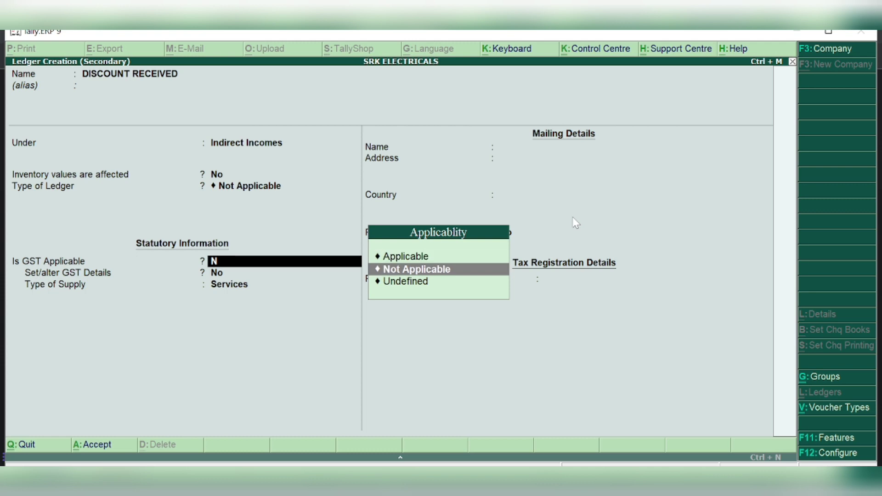
pyautogui.press('Return')
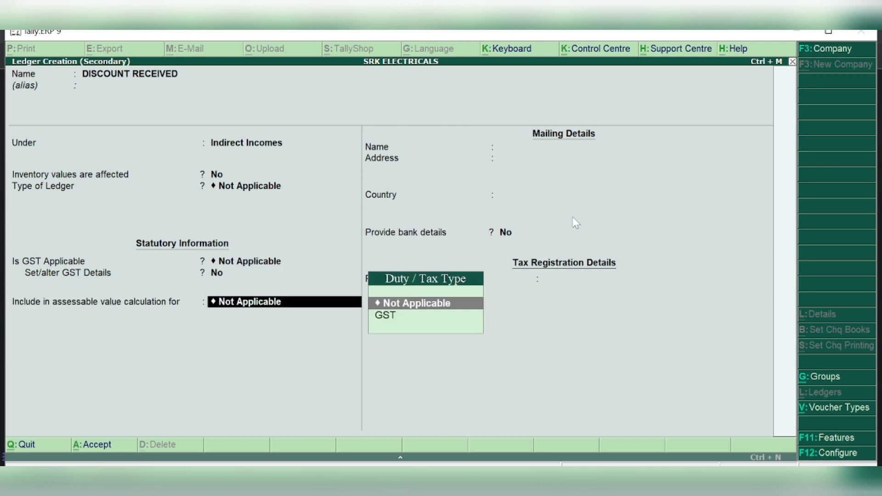
pyautogui.press('Return')
pyautogui.press('Return')
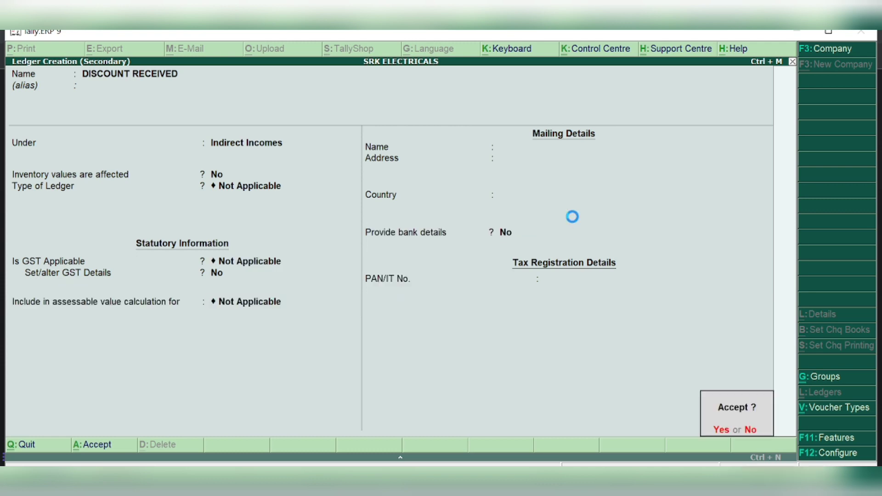
pyautogui.press('Return')
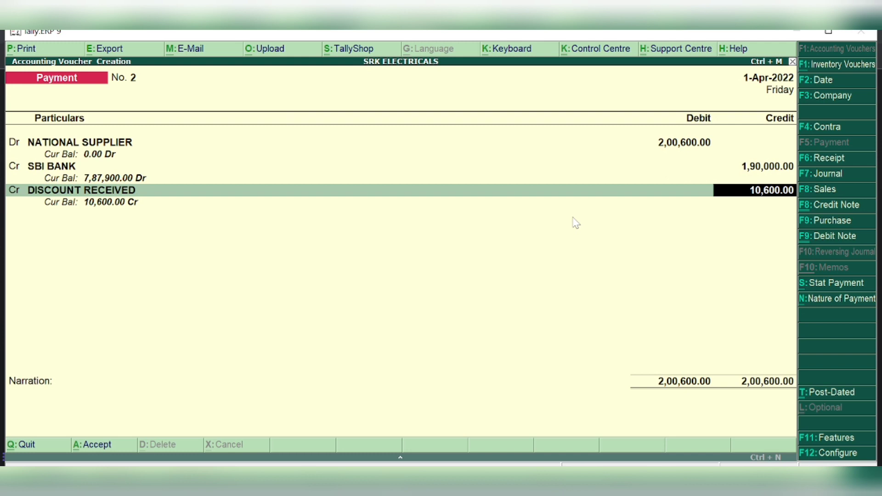
pyautogui.press('Return')
pyautogui.press('Return')
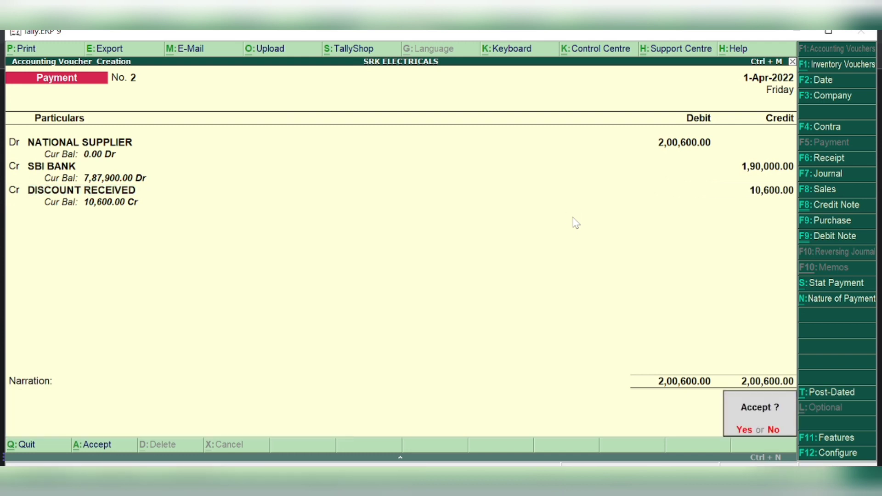
pyautogui.press('Return')
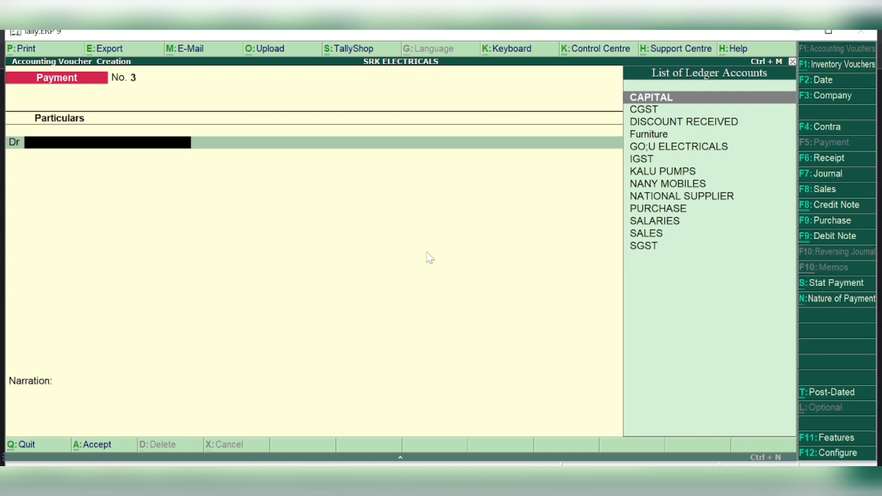
# Debit CGST 25,050 in payment voucher No. 3
pyautogui.write('CGST')
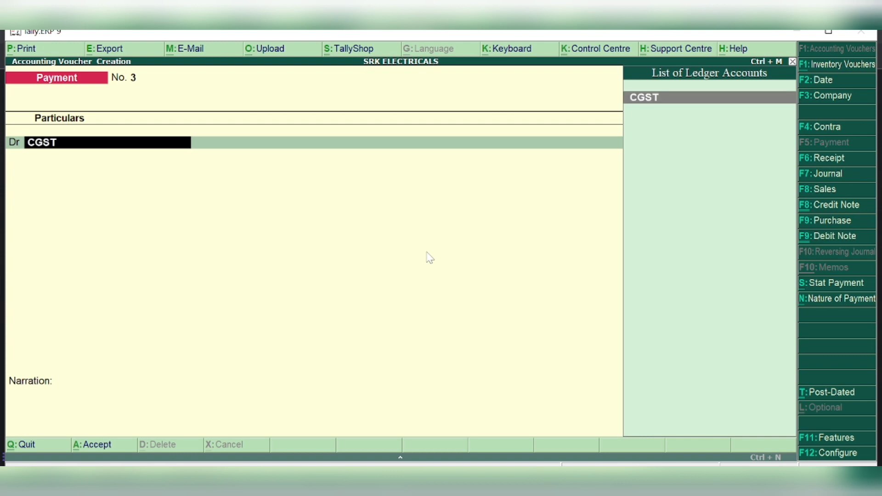
pyautogui.press('Return')
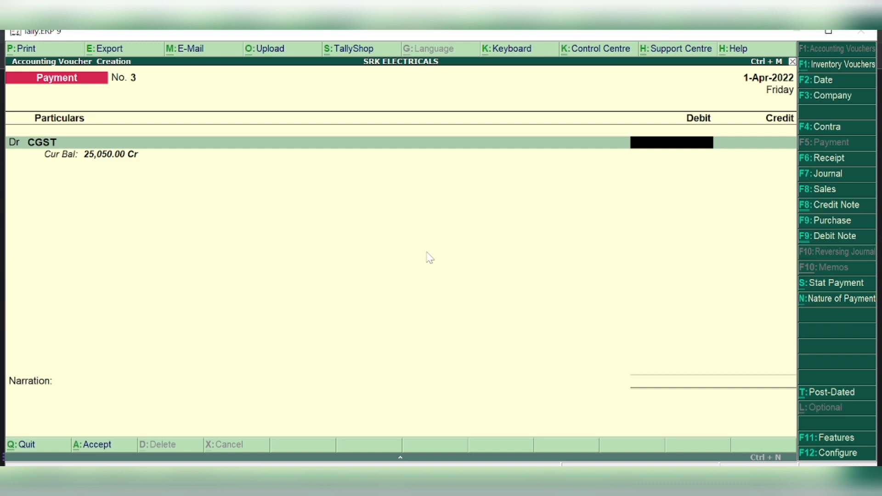
pyautogui.write('2502')
pyautogui.press('BackSpace')
pyautogui.write('50')
pyautogui.press('Return')
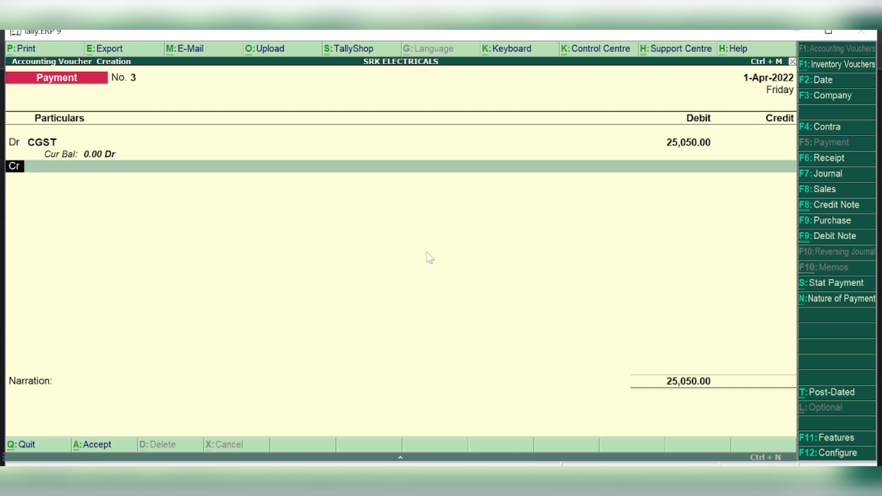
# Debit SGST 25,050 and credit SBI BANK the 50,100.00 total
pyautogui.write('d')
pyautogui.press('Return')
pyautogui.write('sgst')
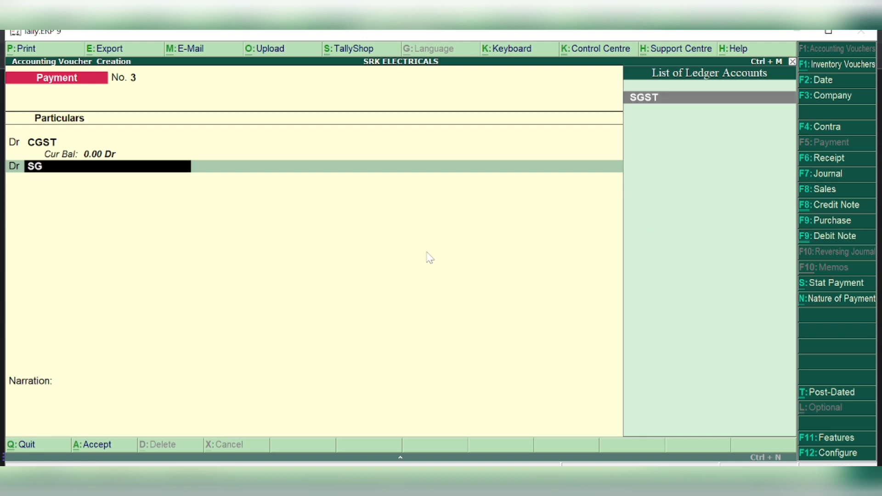
pyautogui.press('Return')
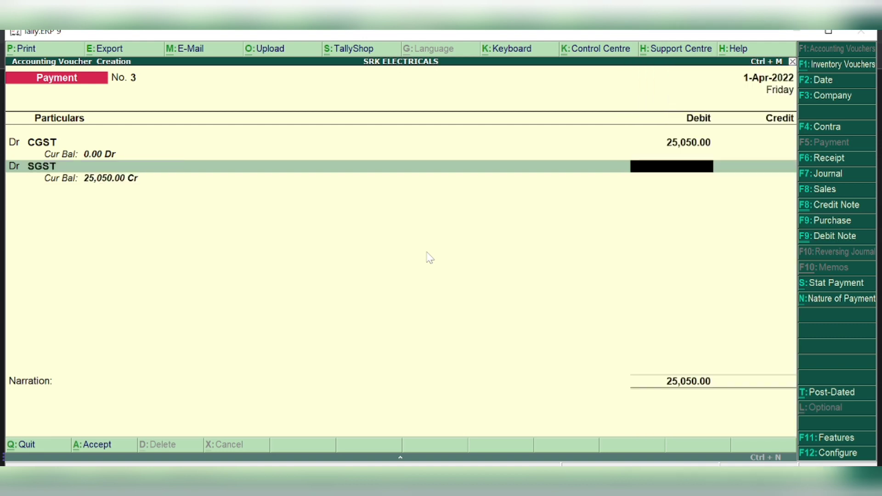
pyautogui.write('25050')
pyautogui.press('Return')
pyautogui.press('Return')
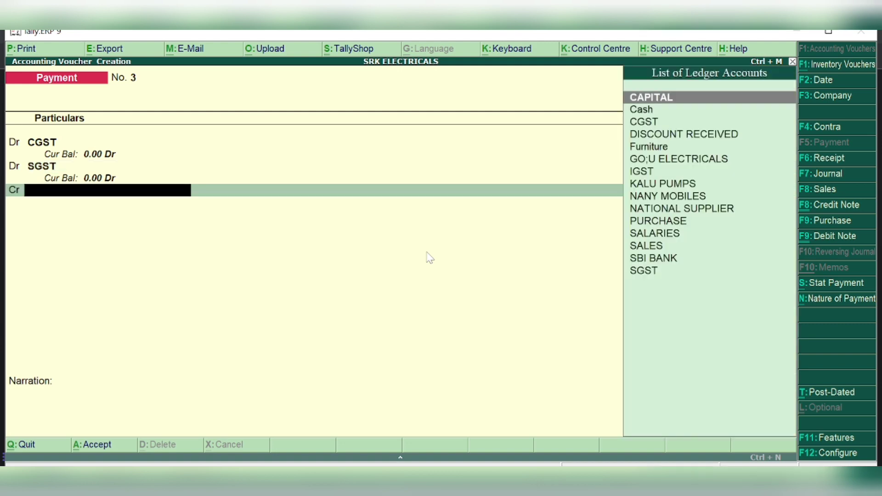
pyautogui.write('BAN')
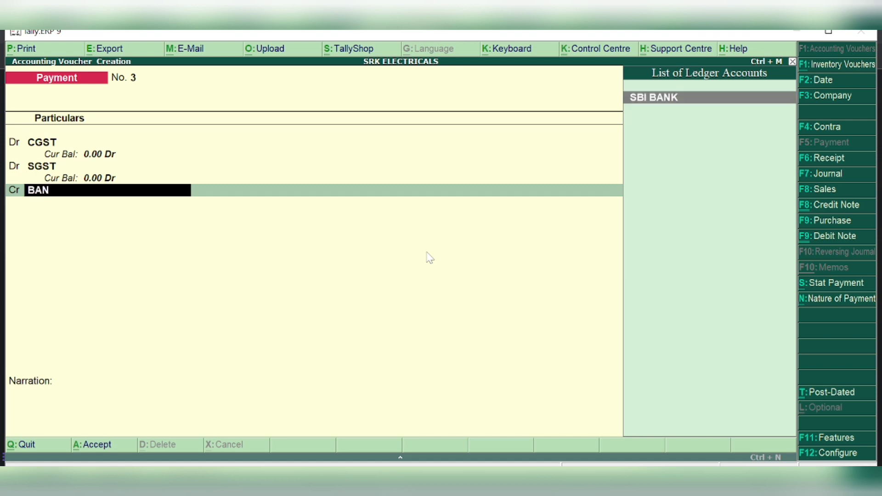
pyautogui.press('Return')
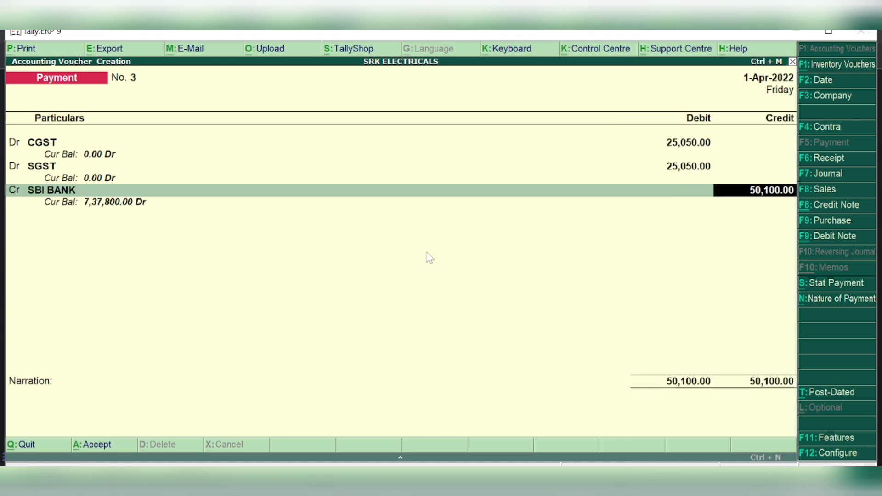
pyautogui.press('Return')
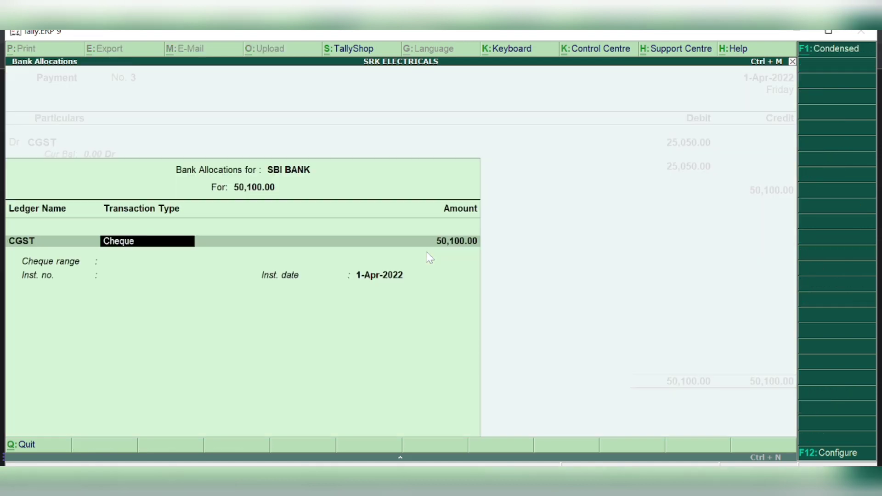
# Accept the cheque allocation, save voucher No. 3, and quit voucher entry to the Gateway of Tally
pyautogui.press('Return')
pyautogui.press('Return')
pyautogui.press('Return')
pyautogui.press('Return')
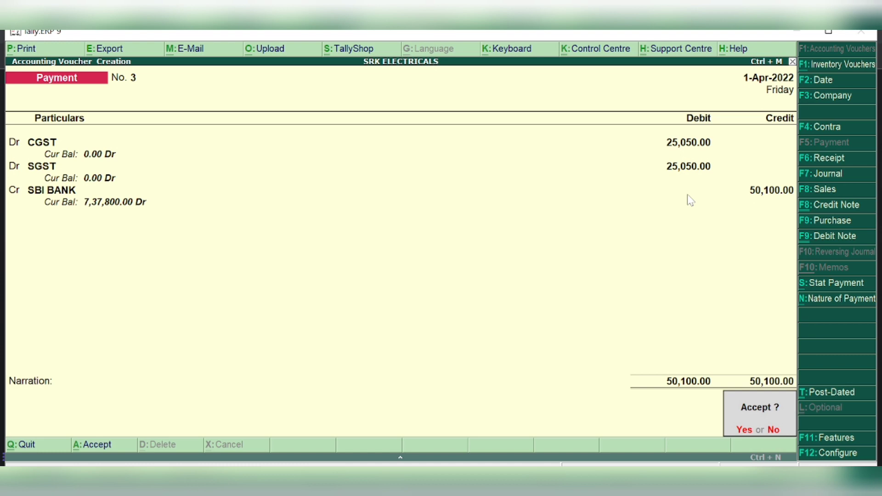
pyautogui.press('Return')
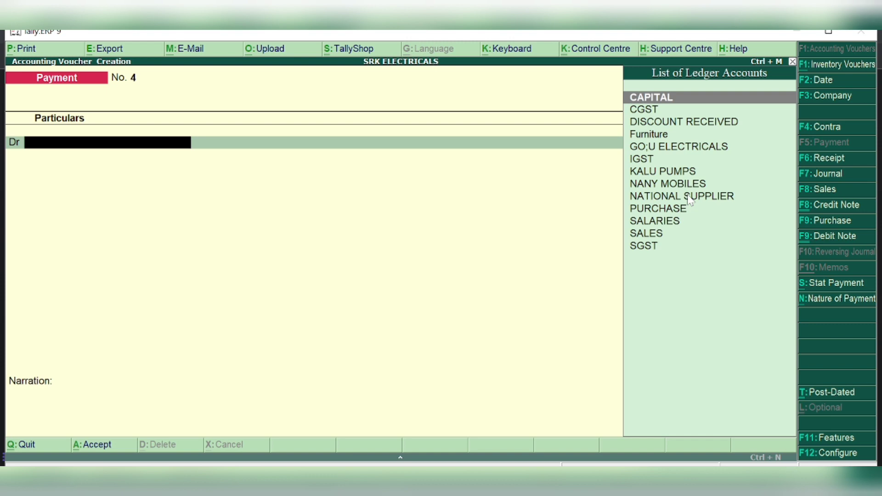
pyautogui.press('Escape')
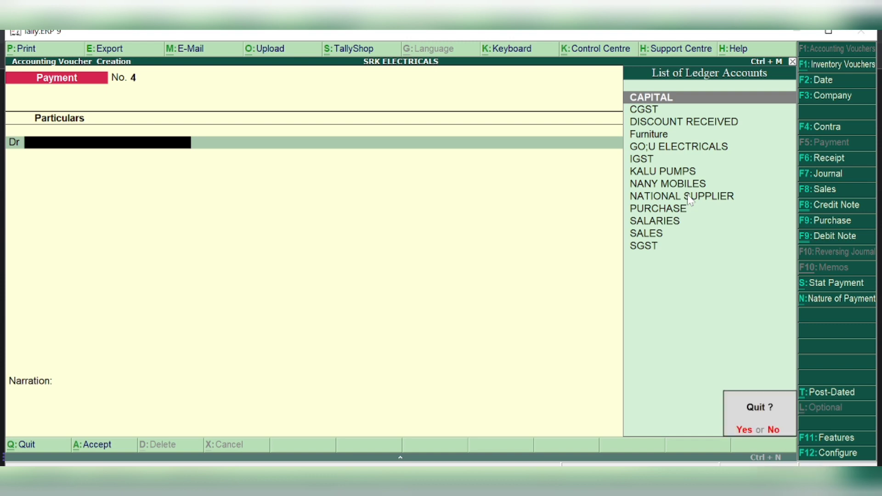
pyautogui.press('y')
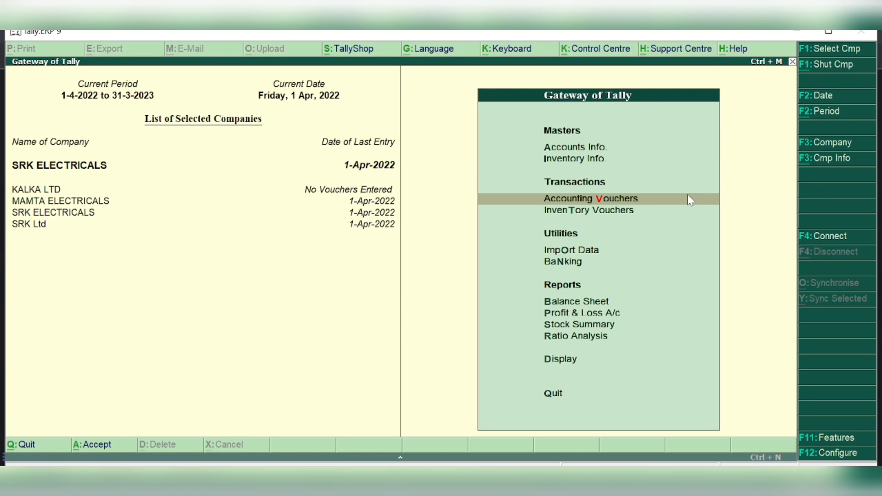
# Review the SRK ELECTRICALS Balance Sheet totalling 11,12,300.00, then go to the Display Menu
pyautogui.click(562, 306)
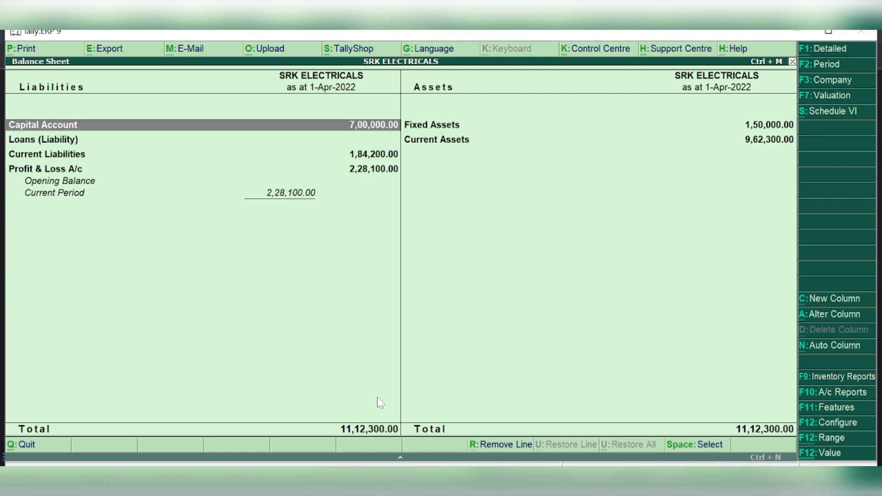
pyautogui.press('Escape')
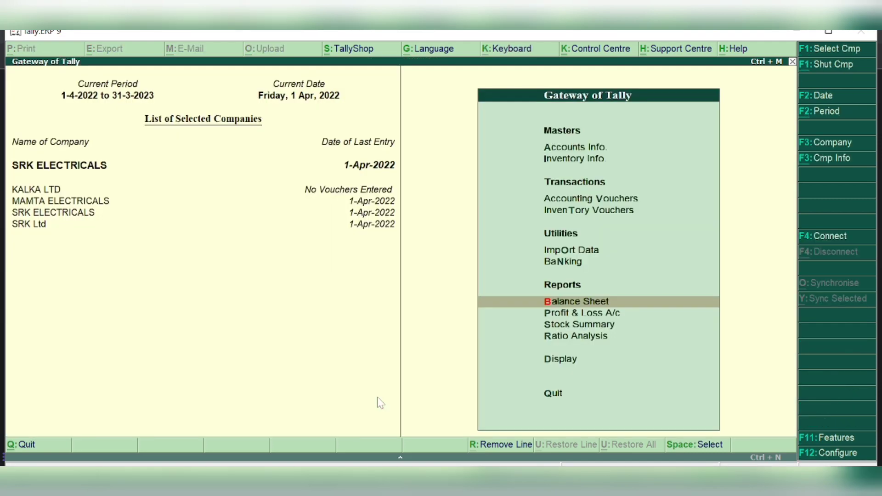
pyautogui.press('Down')
pyautogui.press('Down')
pyautogui.press('Down')
pyautogui.press('Down')
pyautogui.press('Down')
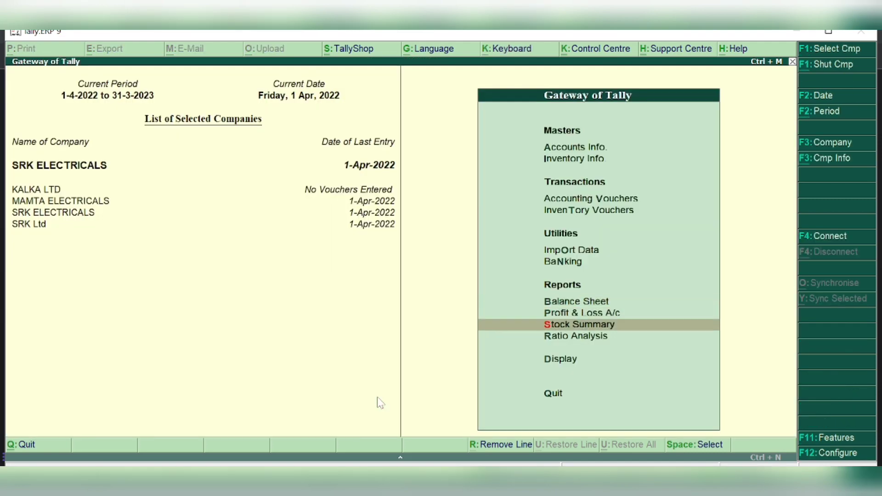
pyautogui.press('Up')
pyautogui.press('Return')
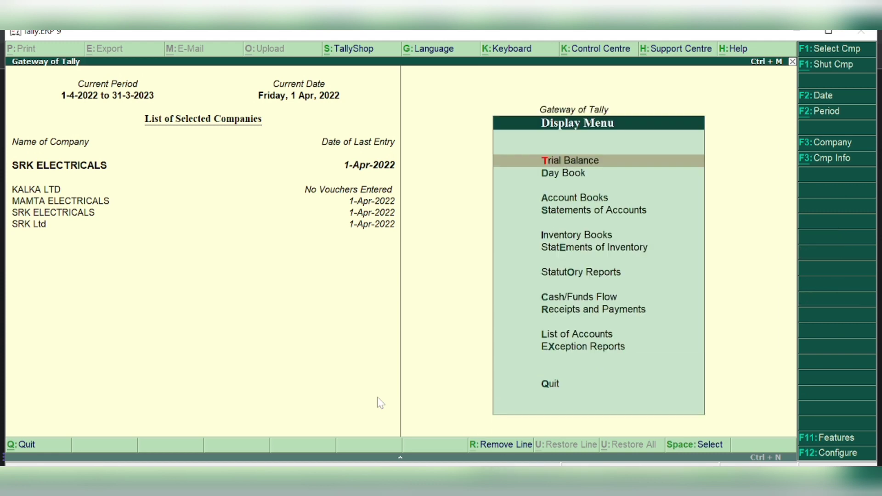
# Open the GSTR-3B return via Statutory Reports and GST reports
pyautogui.press('Down')
pyautogui.press('Down')
pyautogui.press('Down')
pyautogui.press('Down')
pyautogui.press('Down')
pyautogui.press('Down')
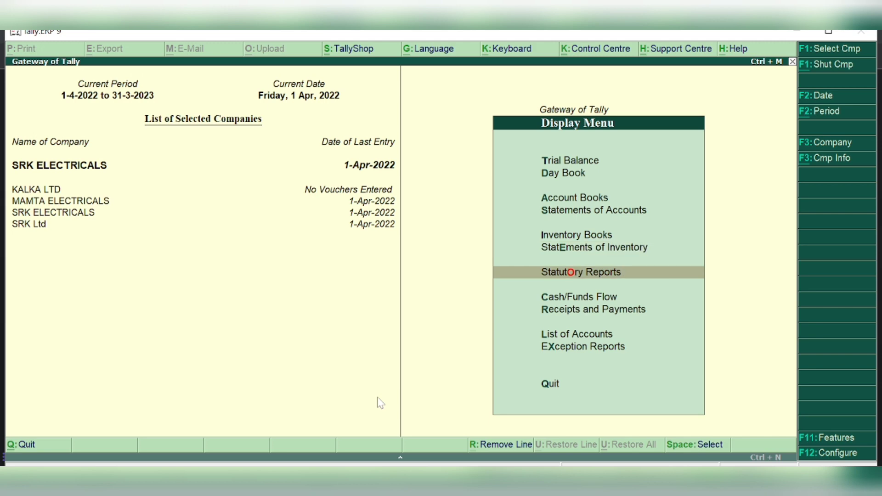
pyautogui.press('Return')
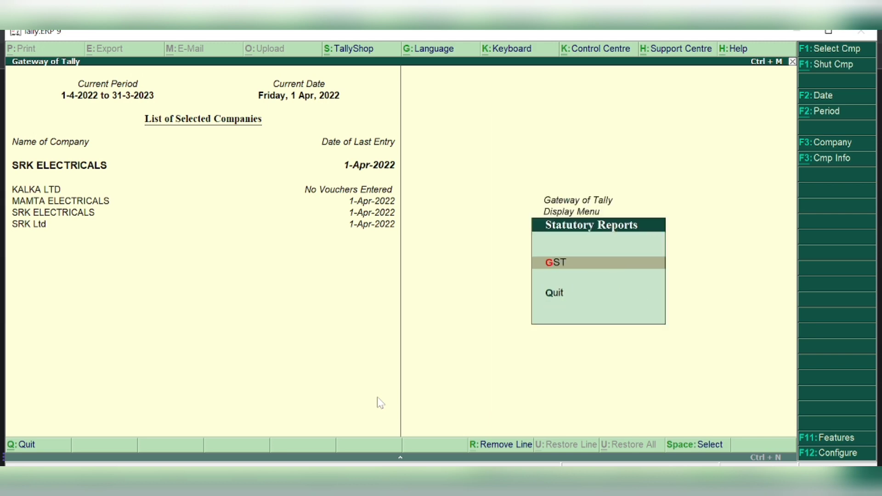
pyautogui.press('Return')
pyautogui.press('Down')
pyautogui.press('Down')
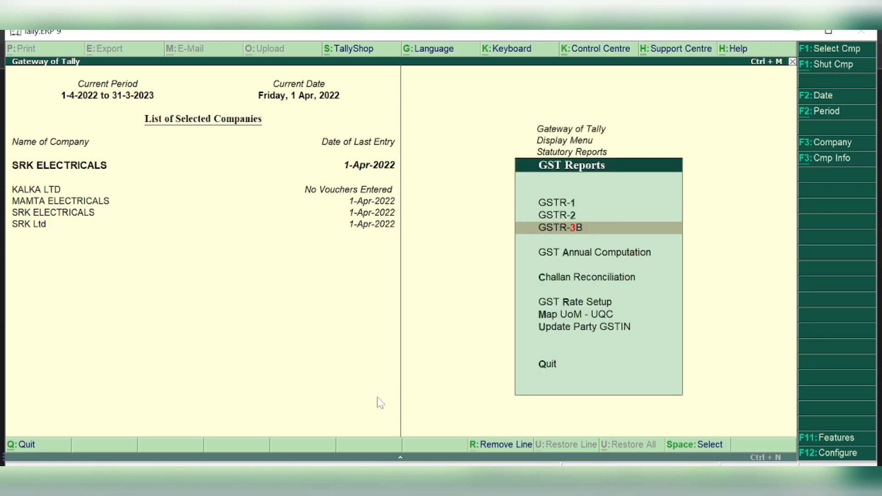
pyautogui.press('Return')
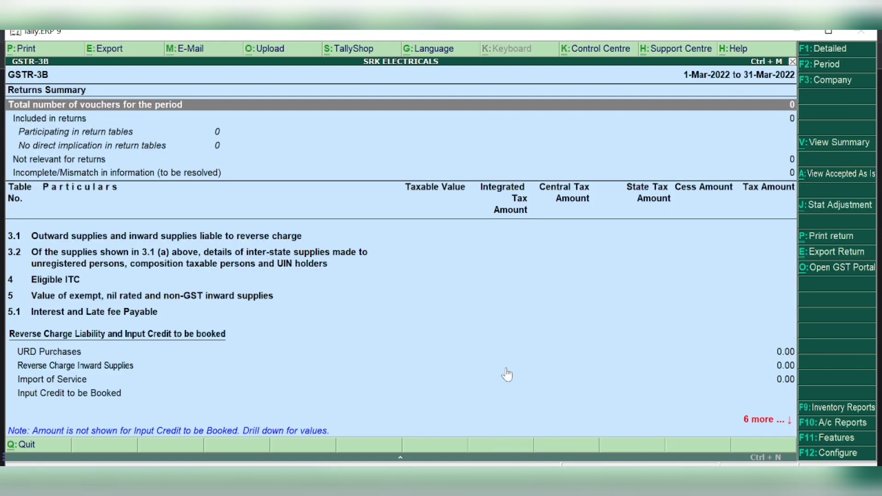
# Step through the GSTR-3B rows from 3.1 outward supplies to Input Credit to be Booked, then close it
pyautogui.click(763, 419)
pyautogui.press('Down')
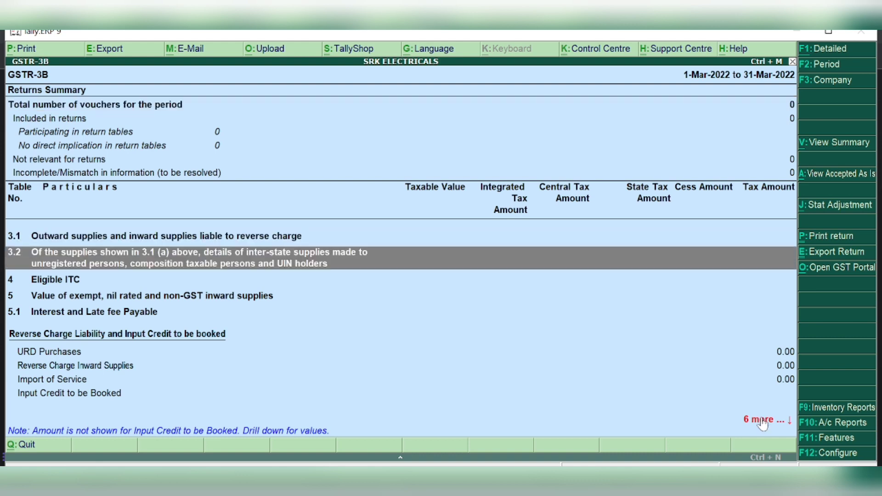
pyautogui.press('Down')
pyautogui.press('Down')
pyautogui.press('Down')
pyautogui.press('Down')
pyautogui.press('Down')
pyautogui.press('Down')
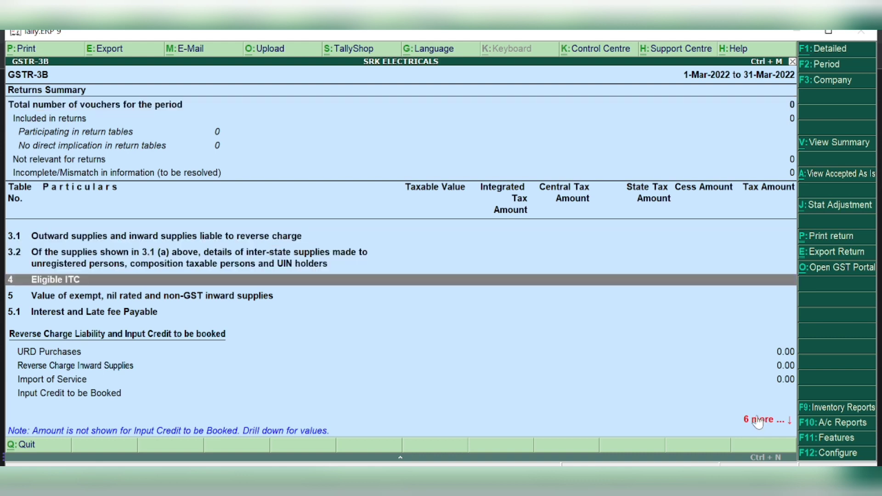
pyautogui.press('Down')
pyautogui.press('Down')
pyautogui.press('Down')
pyautogui.press('Down')
pyautogui.press('Down')
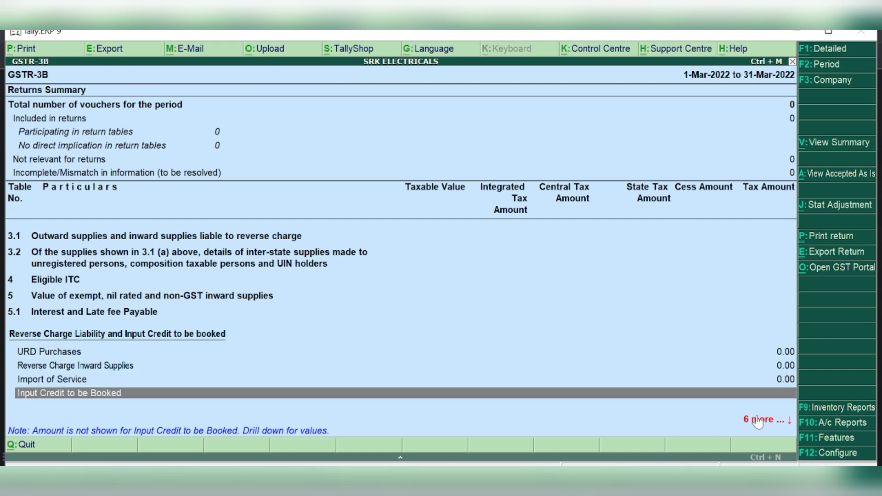
pyautogui.press('Up')
pyautogui.press('Up')
pyautogui.press('Up')
pyautogui.press('Up')
pyautogui.press('Up')
pyautogui.press('Up')
pyautogui.press('Up')
pyautogui.press('Up')
pyautogui.press('Up')
pyautogui.press('Up')
pyautogui.press('Up')
pyautogui.press('Up')
pyautogui.press('Up')
pyautogui.press('Up')
pyautogui.press('Up')
pyautogui.press('Up')
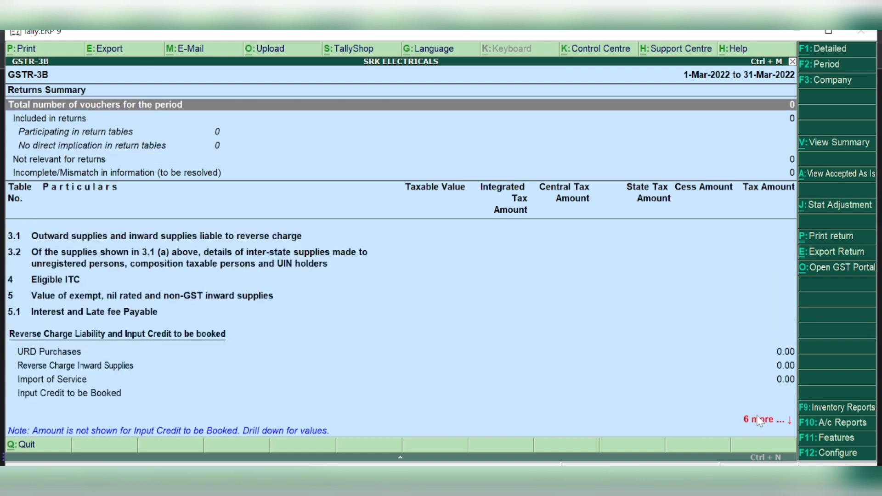
pyautogui.press('Down')
pyautogui.press('Down')
pyautogui.press('Down')
pyautogui.press('Down')
pyautogui.press('Down')
pyautogui.press('Down')
pyautogui.press('Down')
pyautogui.press('Down')
pyautogui.press('Down')
pyautogui.press('Down')
pyautogui.press('Down')
pyautogui.press('Down')
pyautogui.press('Down')
pyautogui.press('Down')
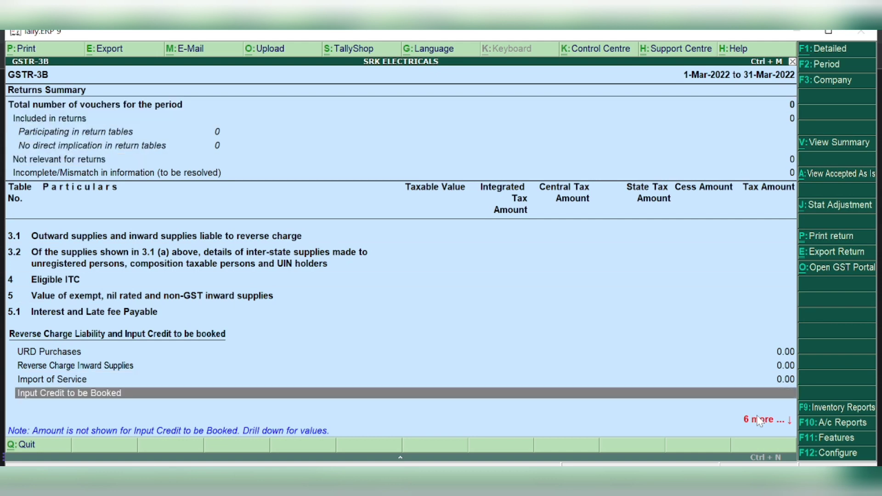
pyautogui.press('Escape')
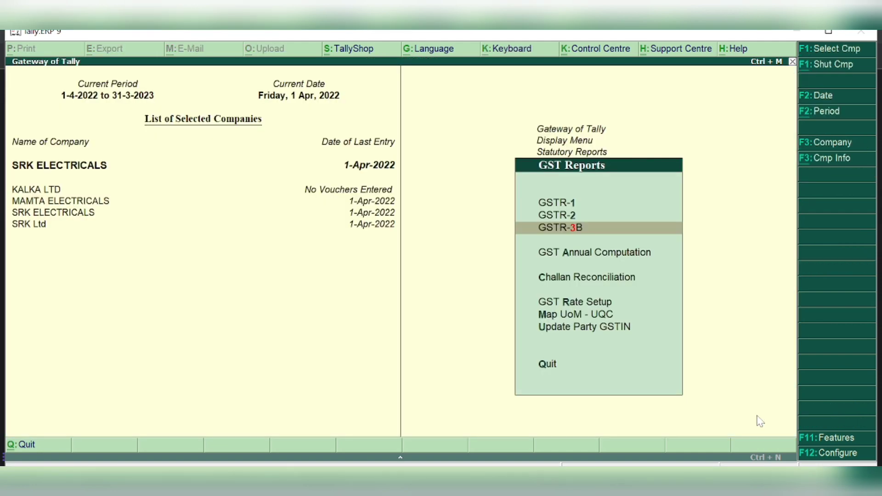
# View the GSTR-2 returns summary and close it
pyautogui.press('Up')
pyautogui.press('Return')
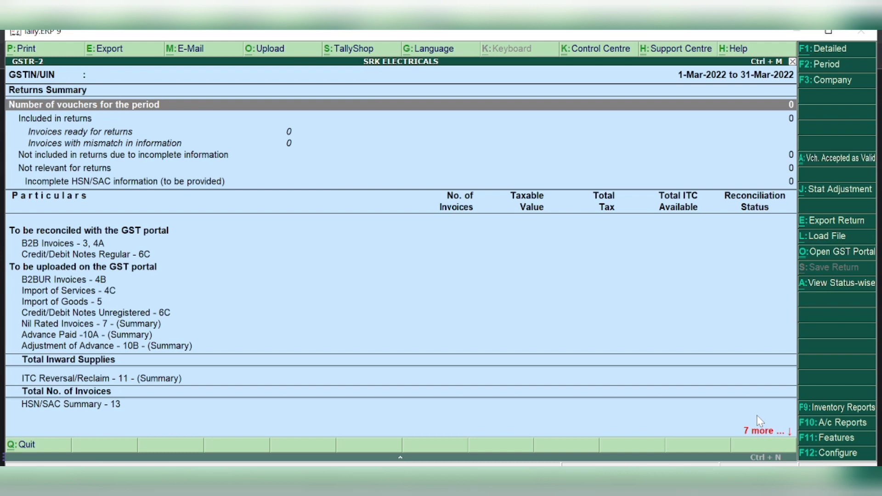
pyautogui.press('Escape')
pyautogui.press('Escape')
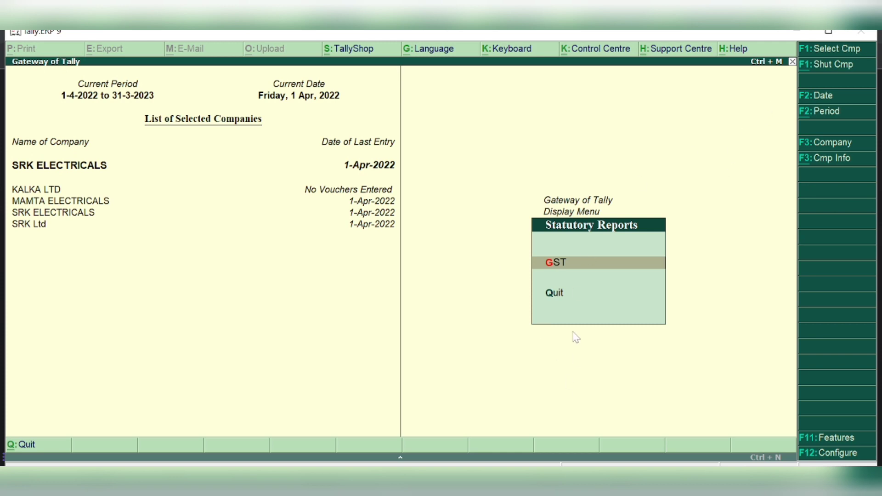
# Back out of the report menus to the Gateway of Tally and quit
pyautogui.press('Escape')
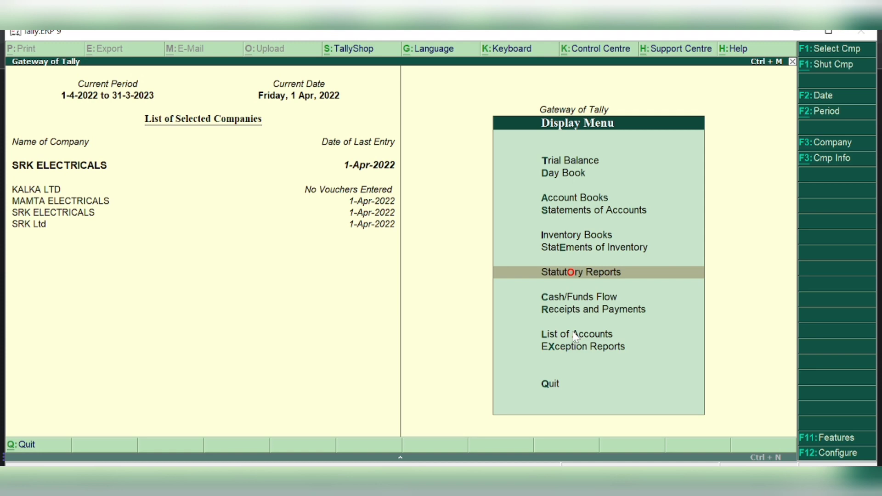
pyautogui.press('Escape')
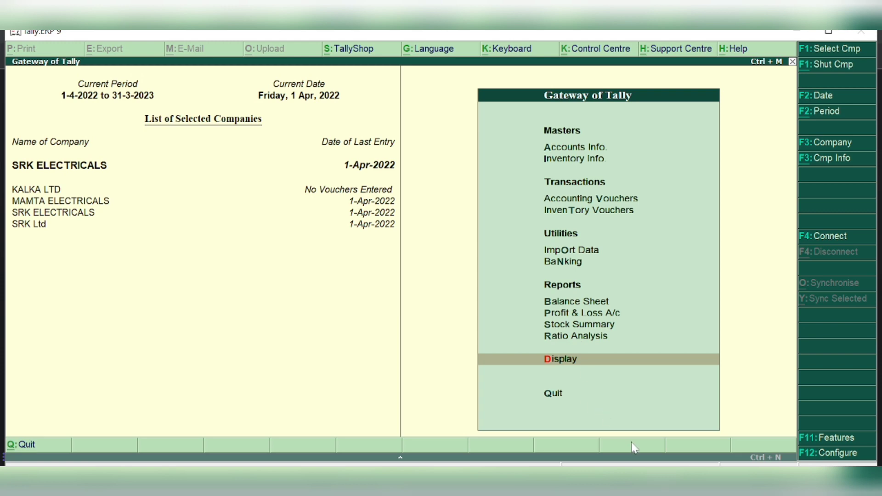
pyautogui.moveTo(641, 480)
pyautogui.press('Escape')
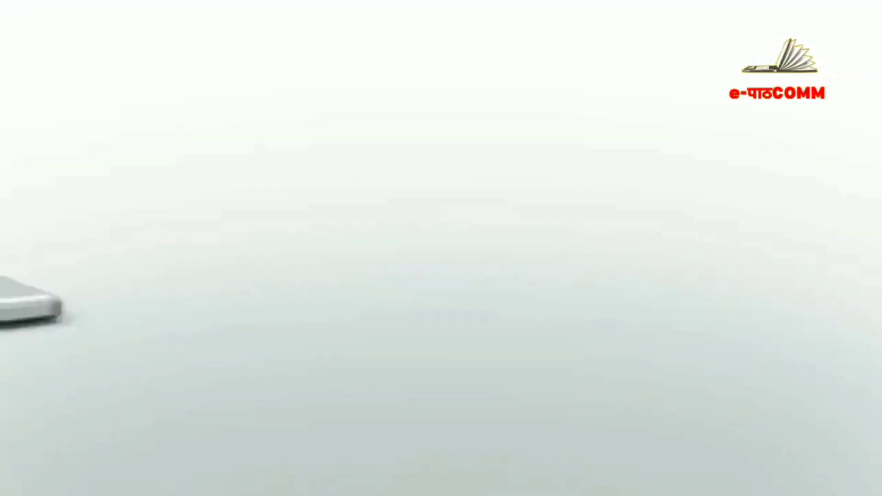